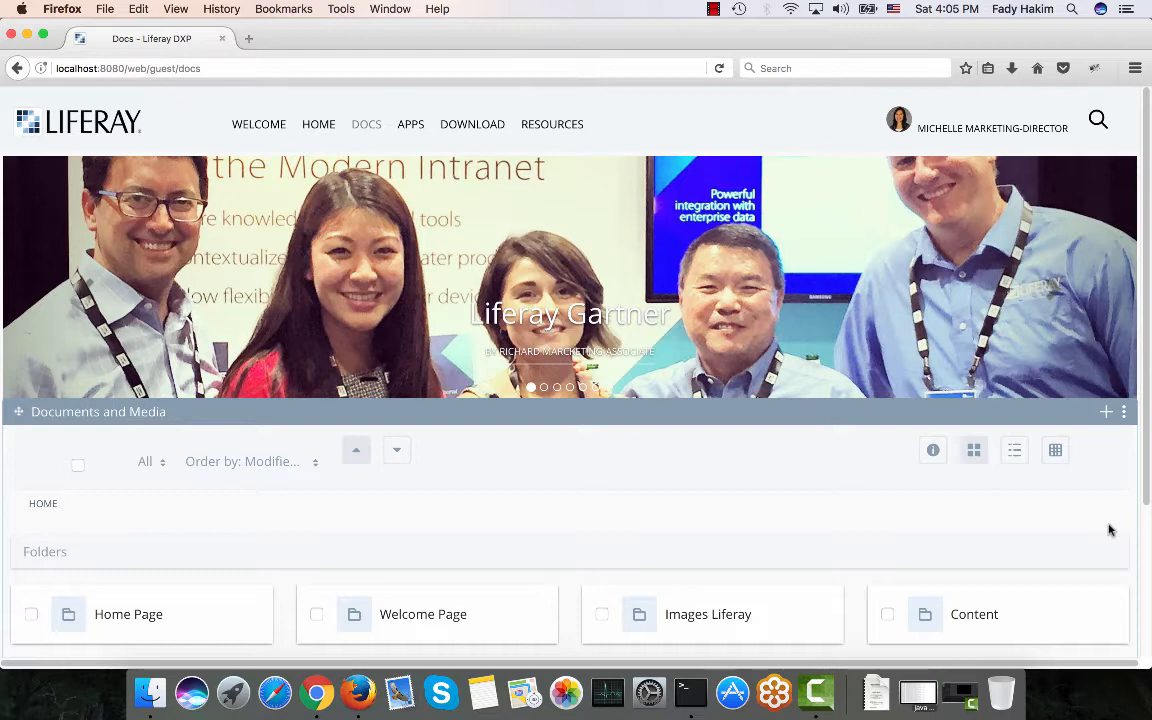
Bring the Chrome window showing the signed-out Liferay Welcome page to the front.
left_click(316, 700)
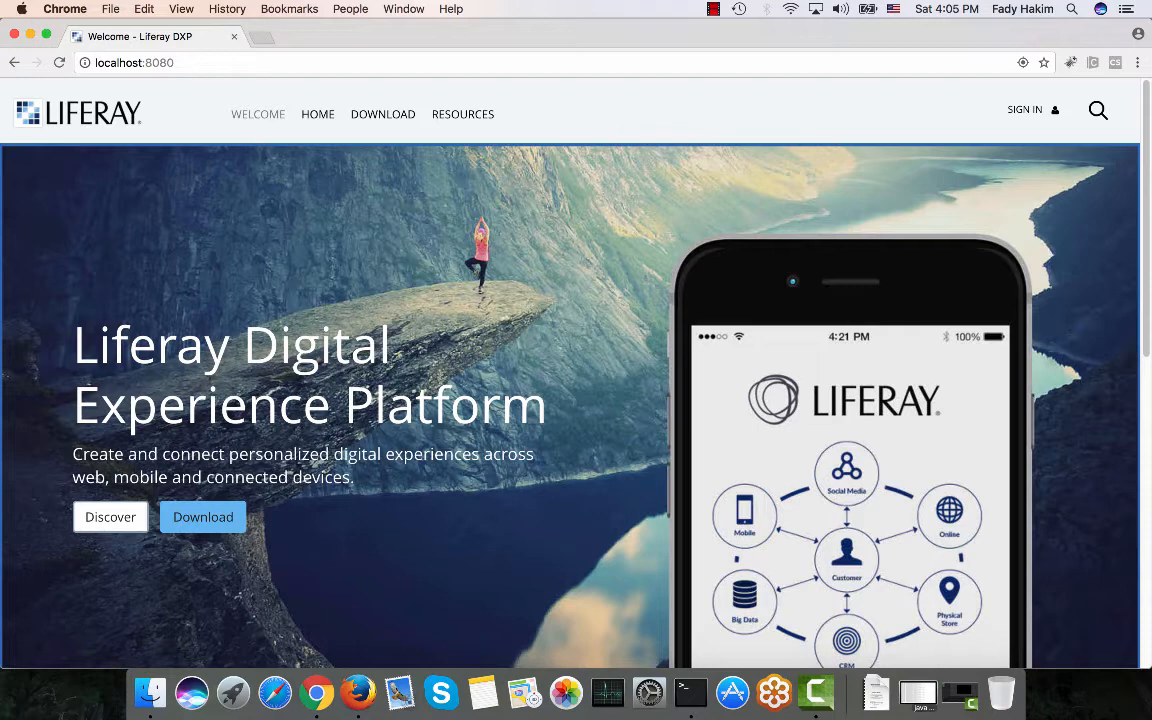
Sign in with the administrator's screen name and password.
left_click(1017, 112)
type("br")
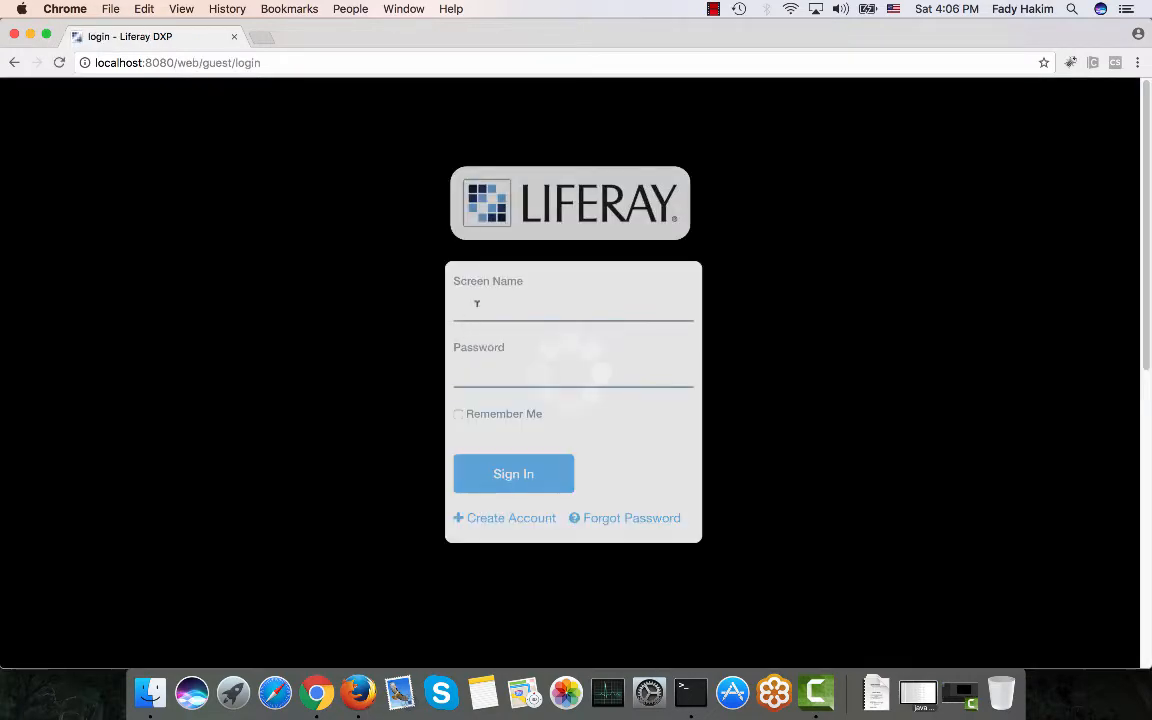
type("uno")
key("Tab")
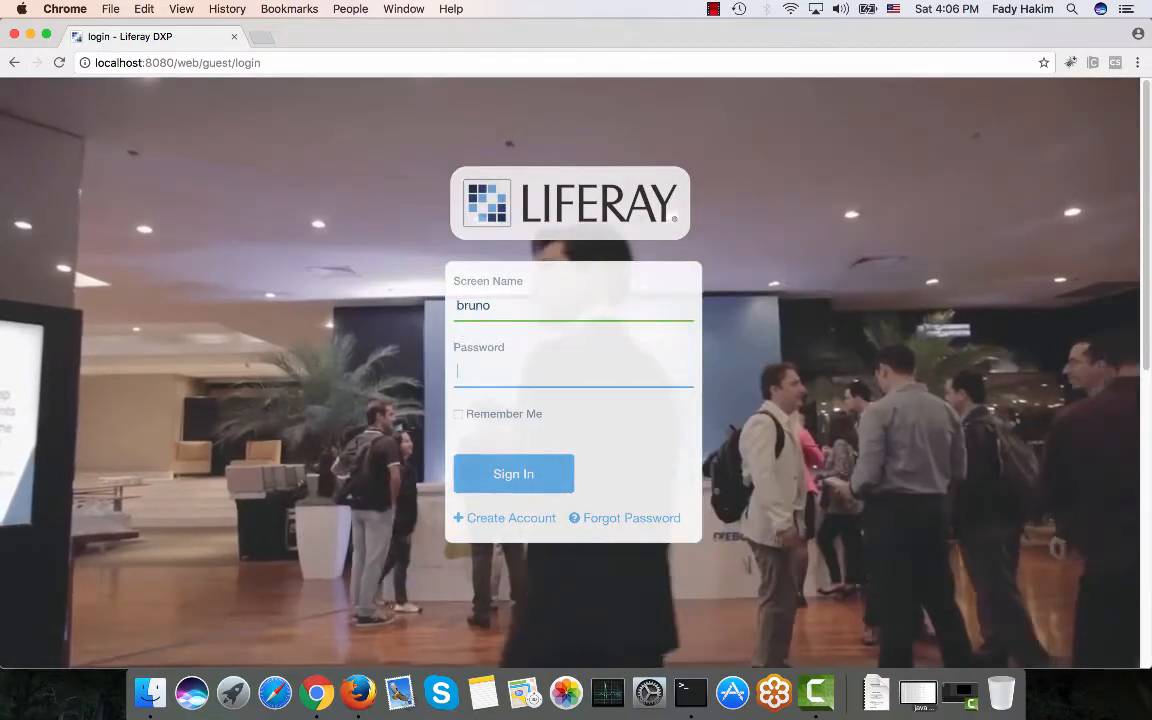
type("test")
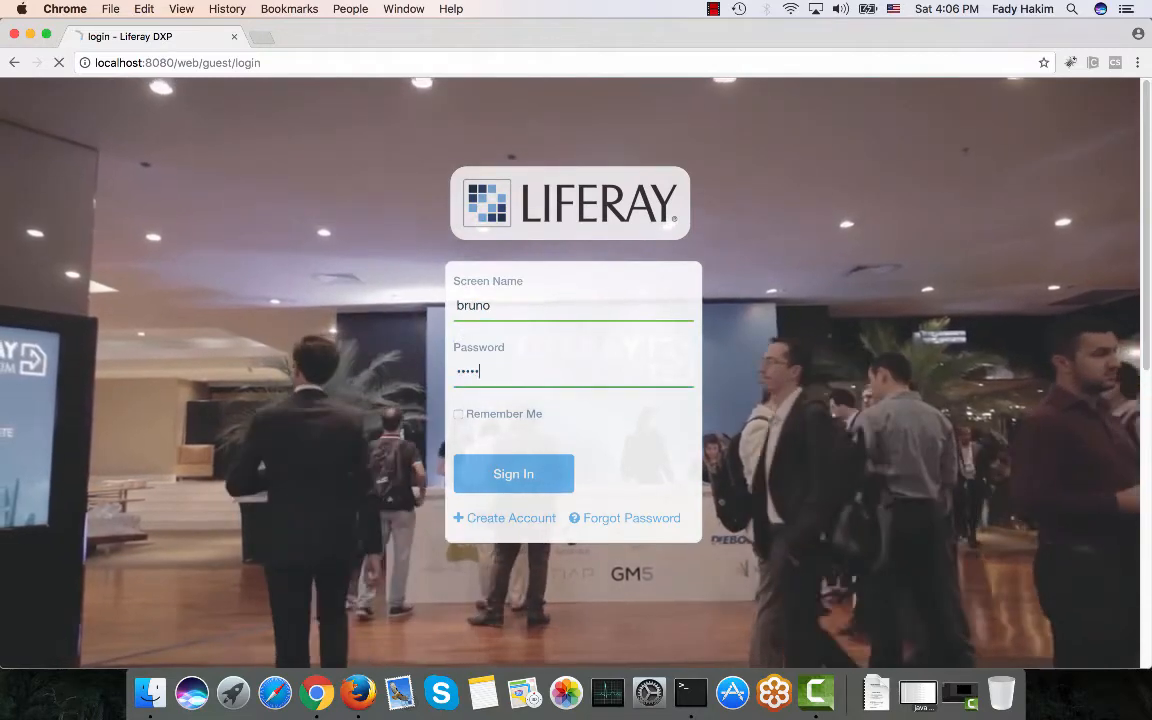
key("Return")
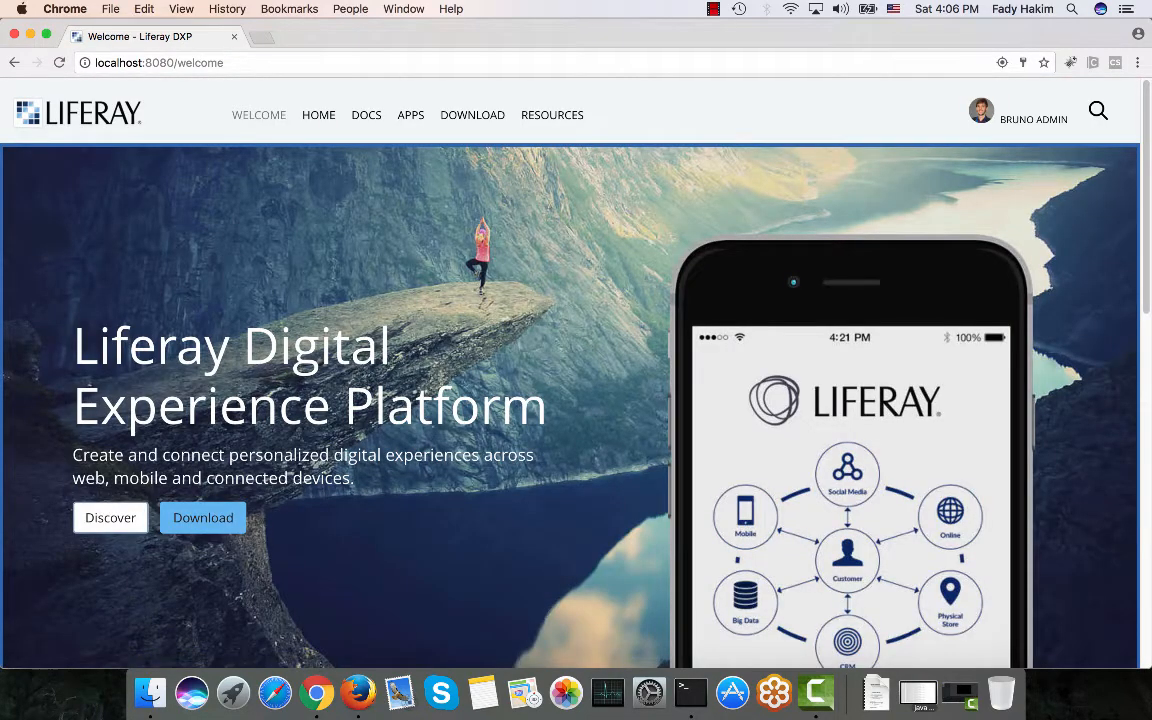
Open Content > Documents and Media from the site administration menu.
left_click(25, 117)
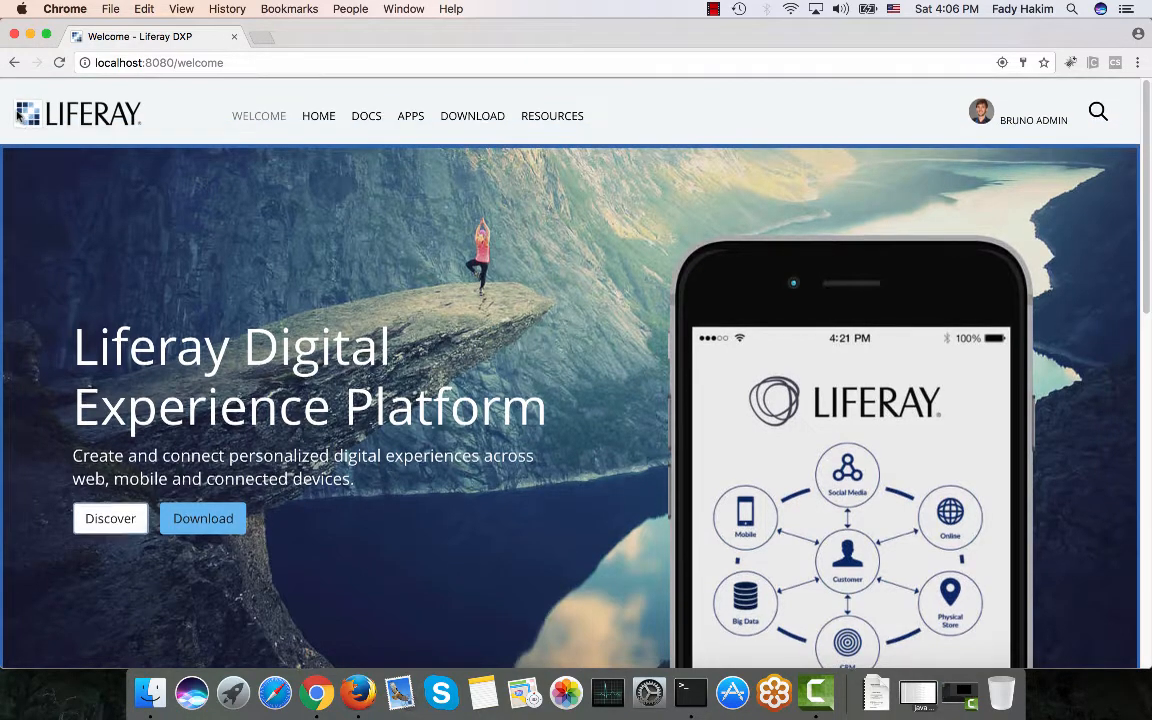
left_click(82, 104)
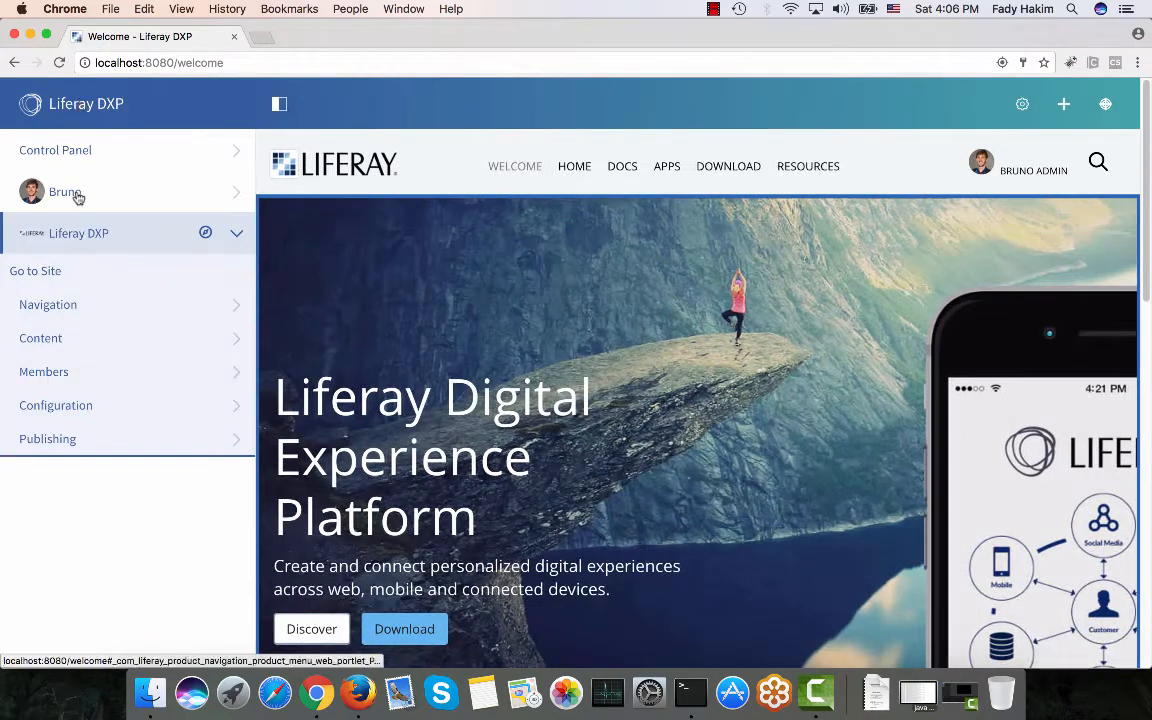
left_click(59, 341)
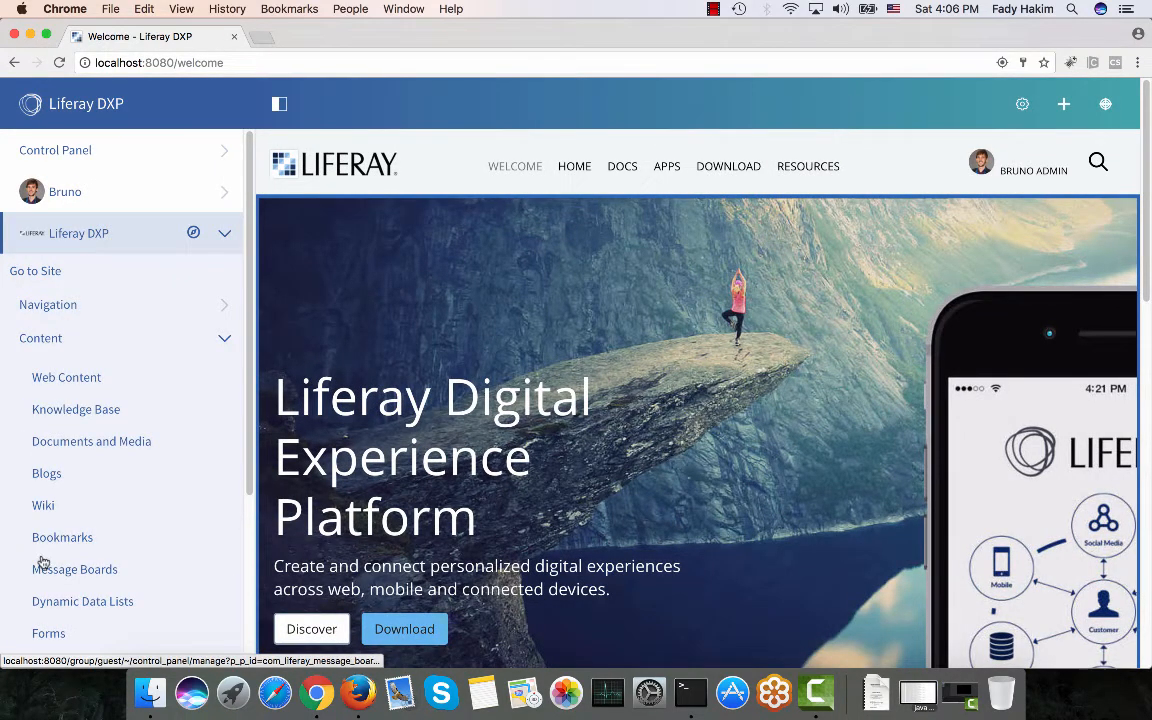
left_click(55, 445)
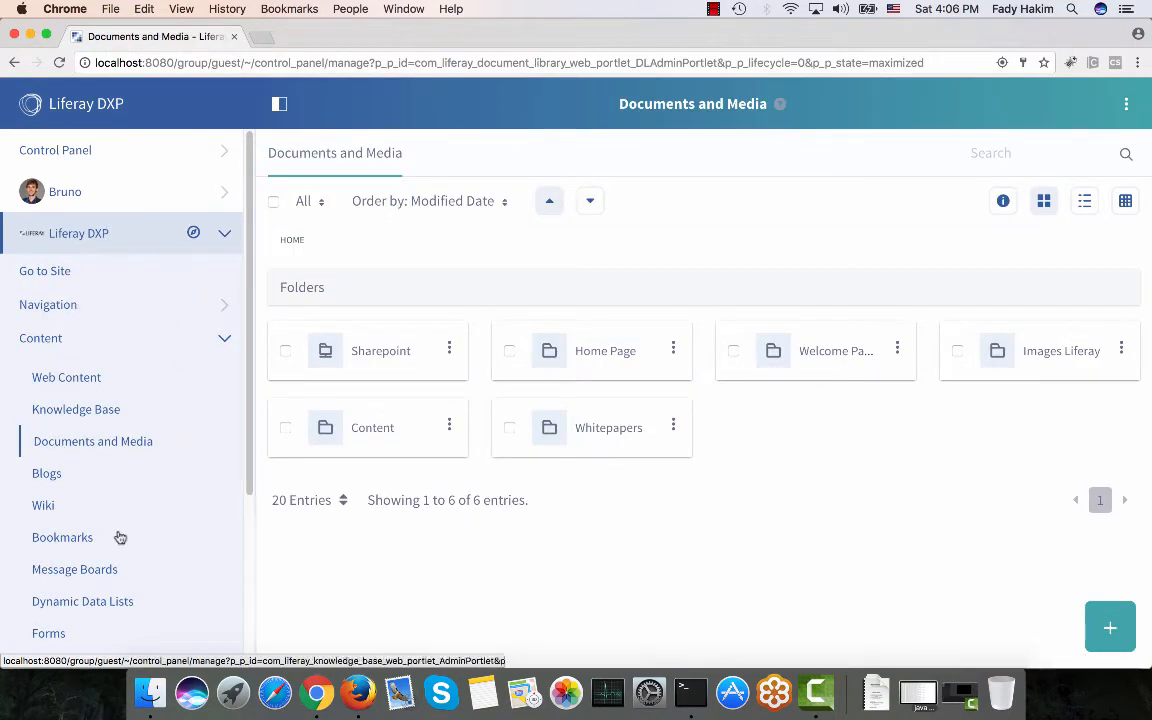
Go back to the public site and view its Docs page.
left_click(55, 292)
left_click(53, 272)
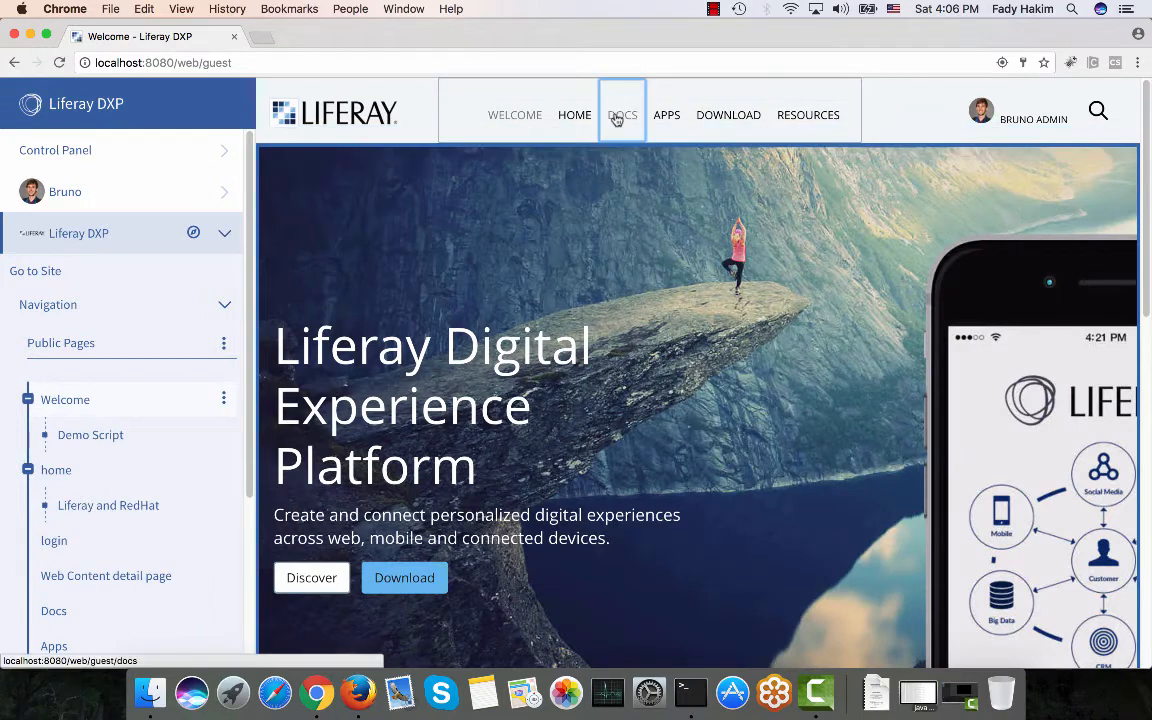
left_click(617, 118)
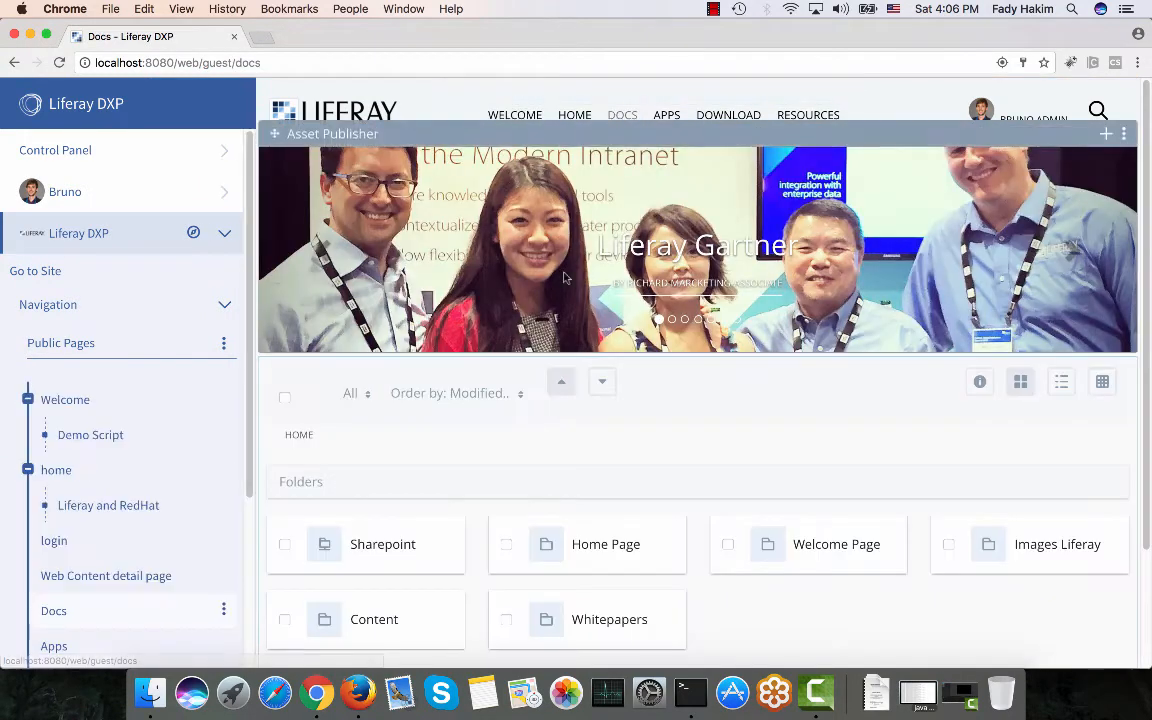
scroll(563, 273, "down", 1)
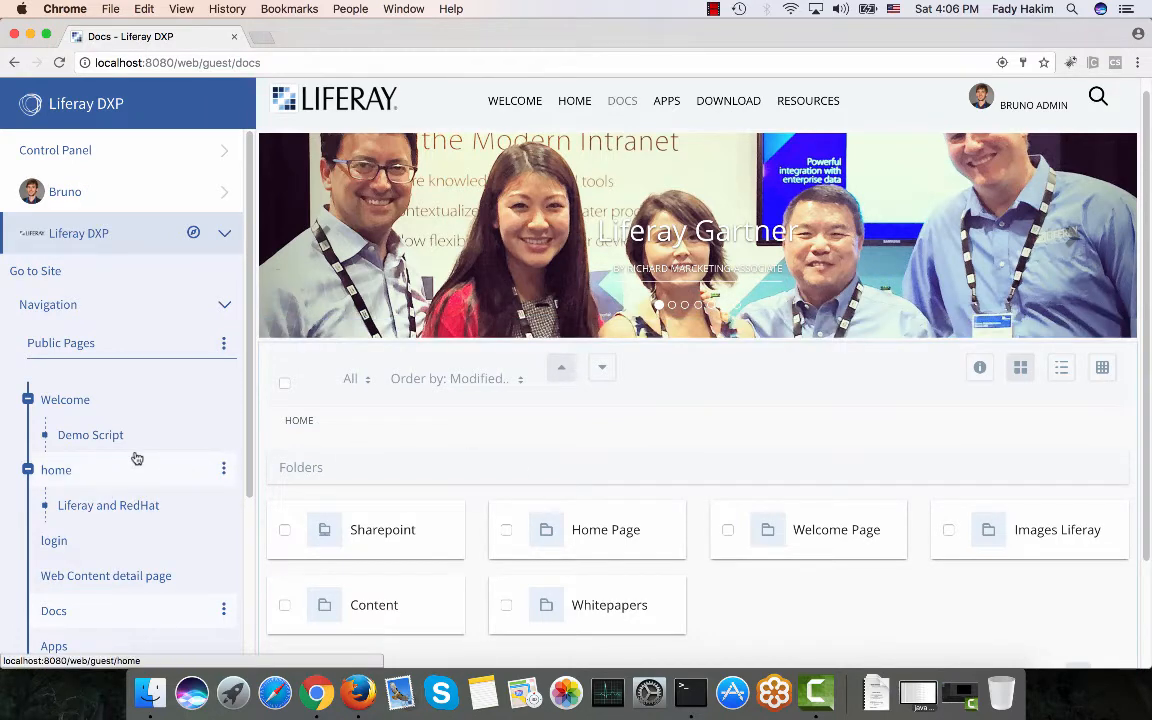
Reopen Content > Documents and Media to list the site's six folders.
left_click(116, 312)
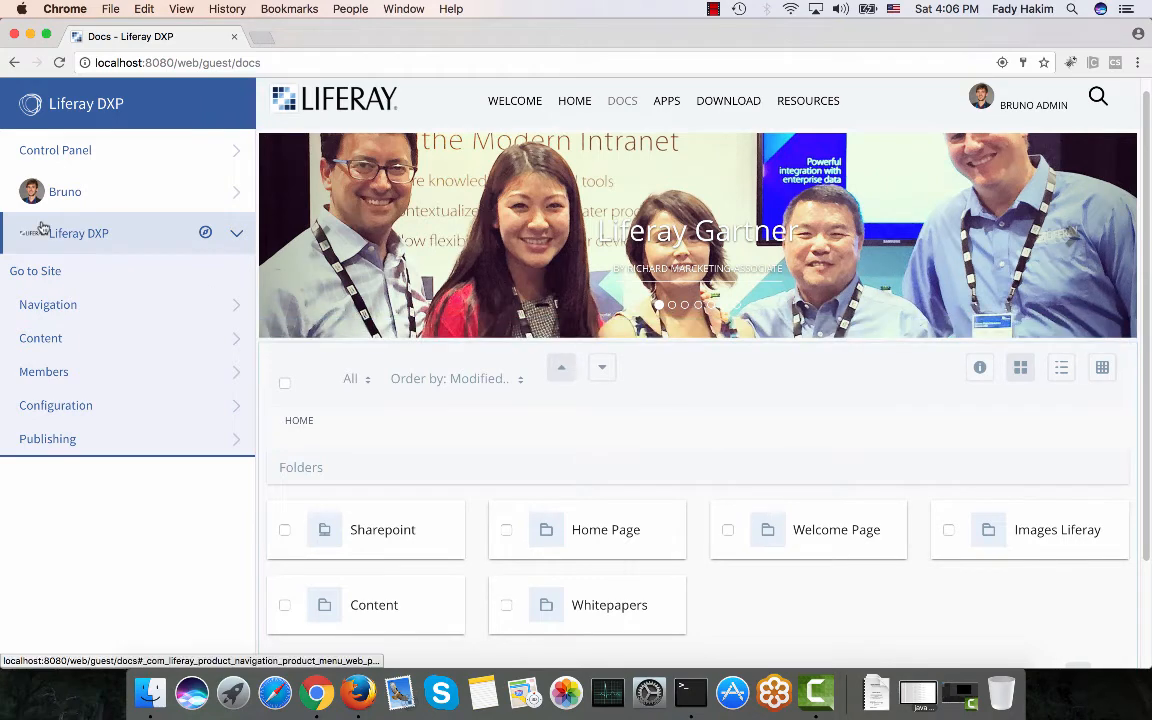
left_click(41, 338)
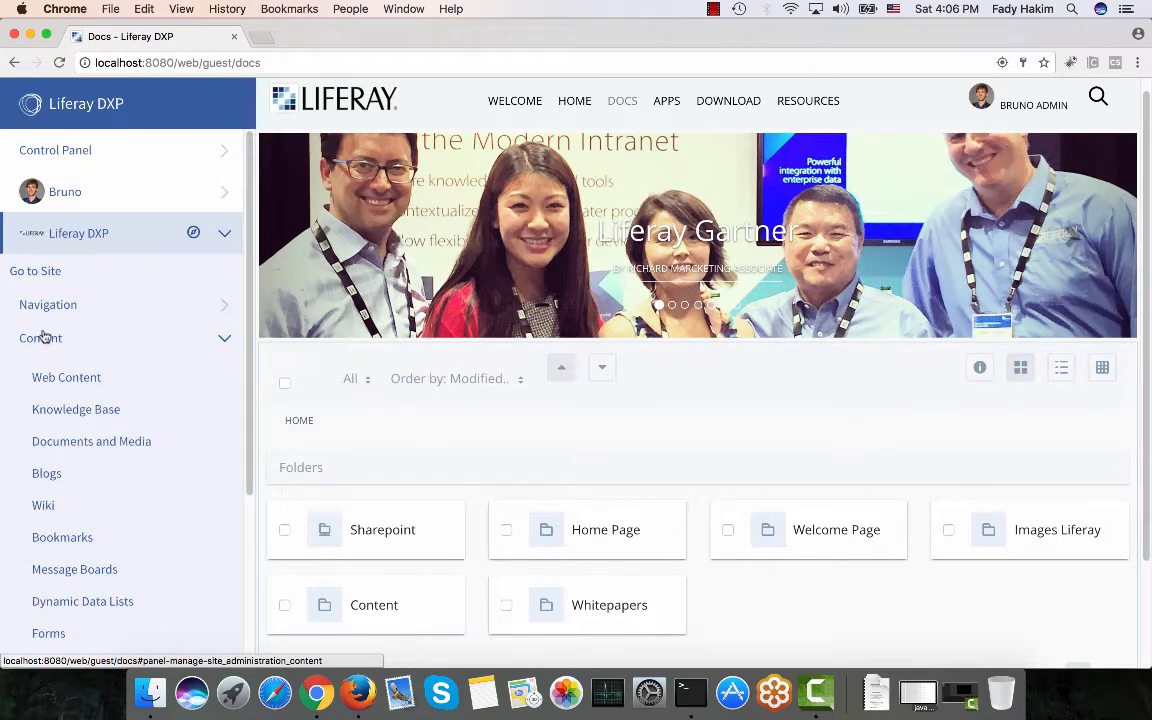
left_click(72, 441)
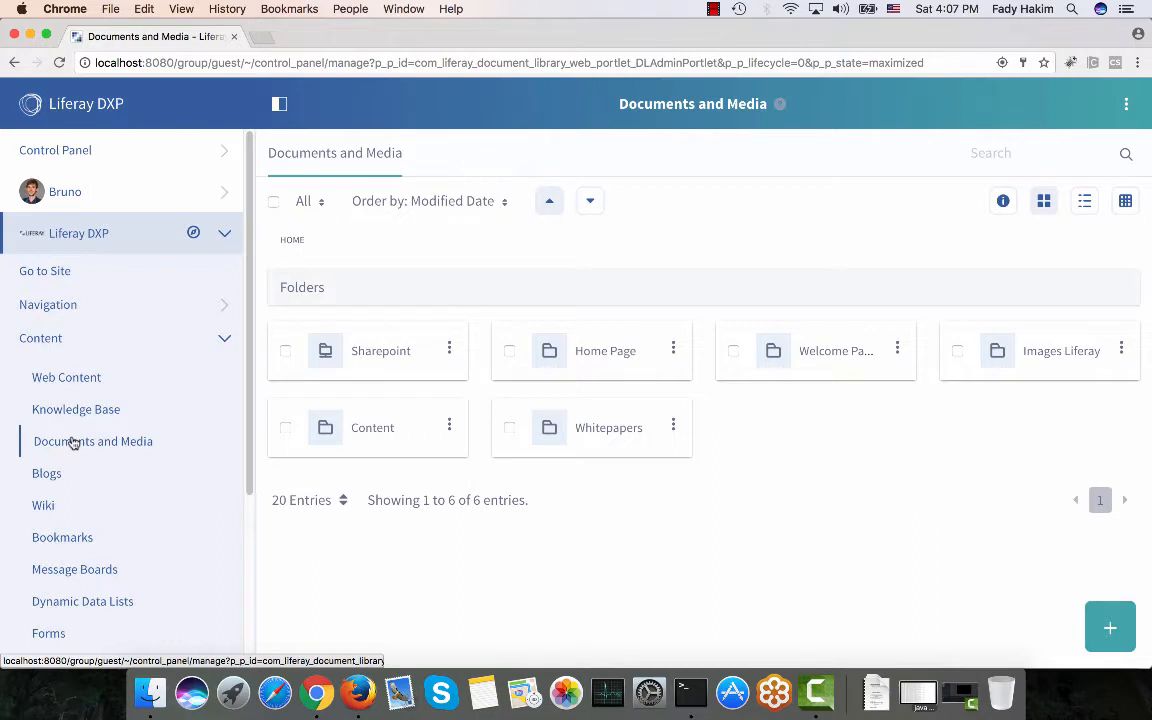
Open Control Panel > Users and Organizations and show the engineer account's actions menu.
left_click(74, 155)
left_click(64, 187)
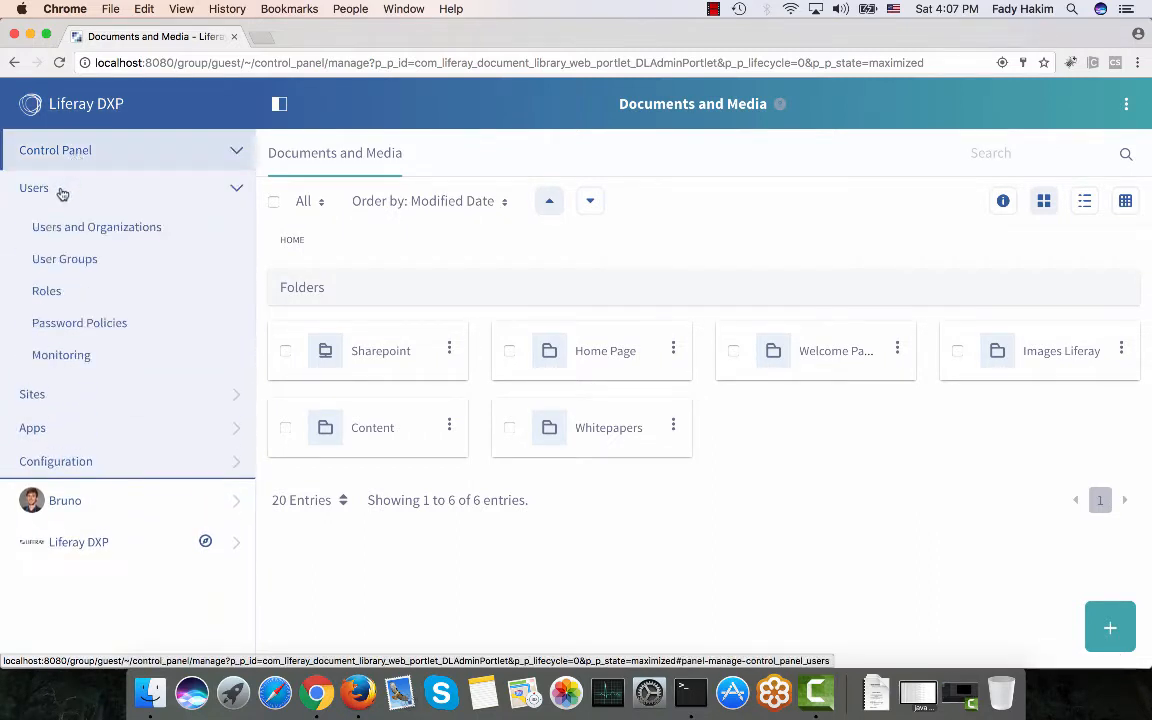
left_click(62, 230)
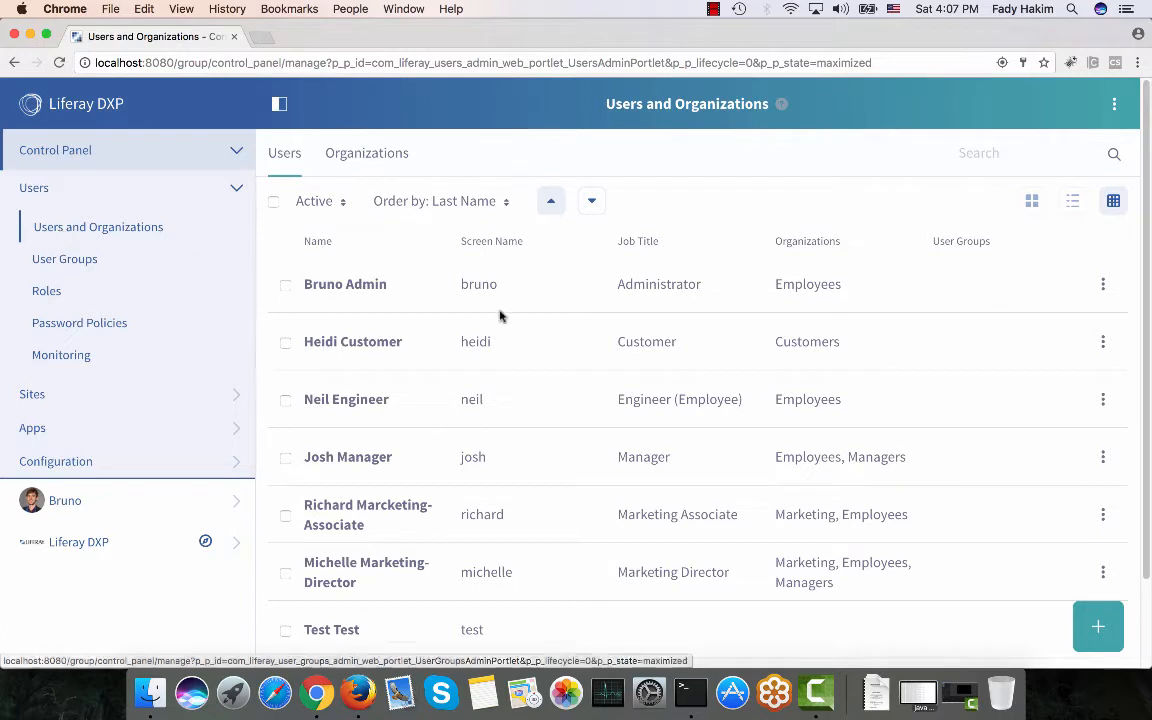
scroll(499, 314, "down", 1)
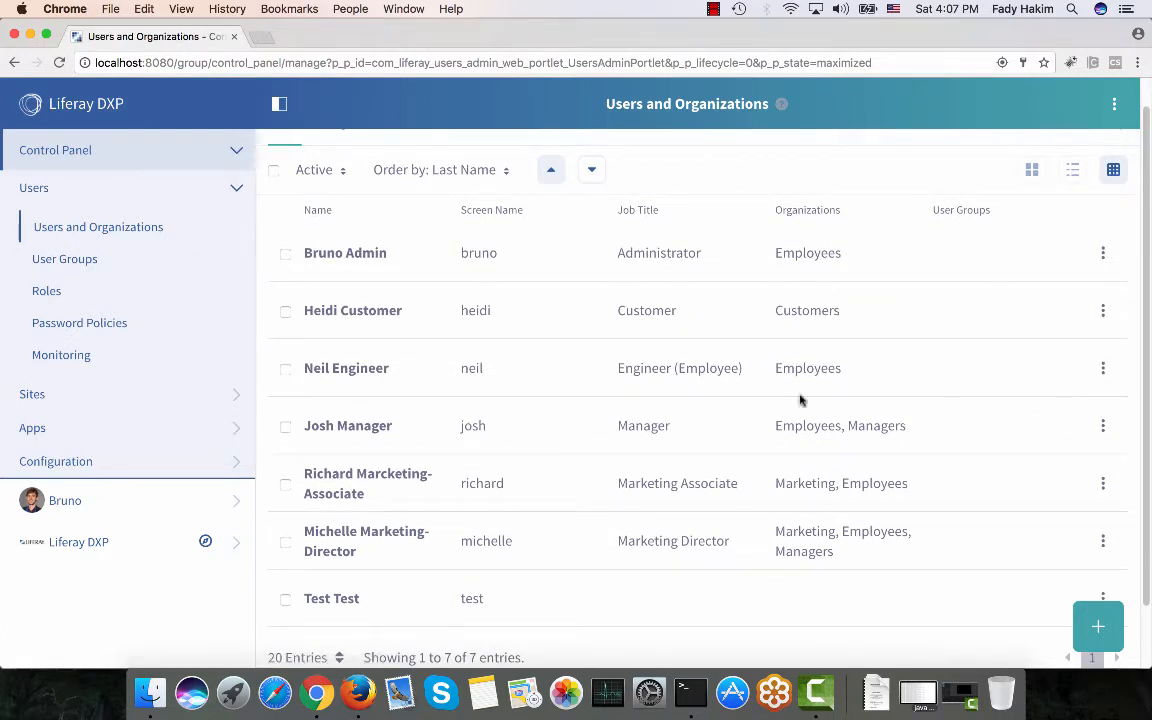
left_click(1101, 368)
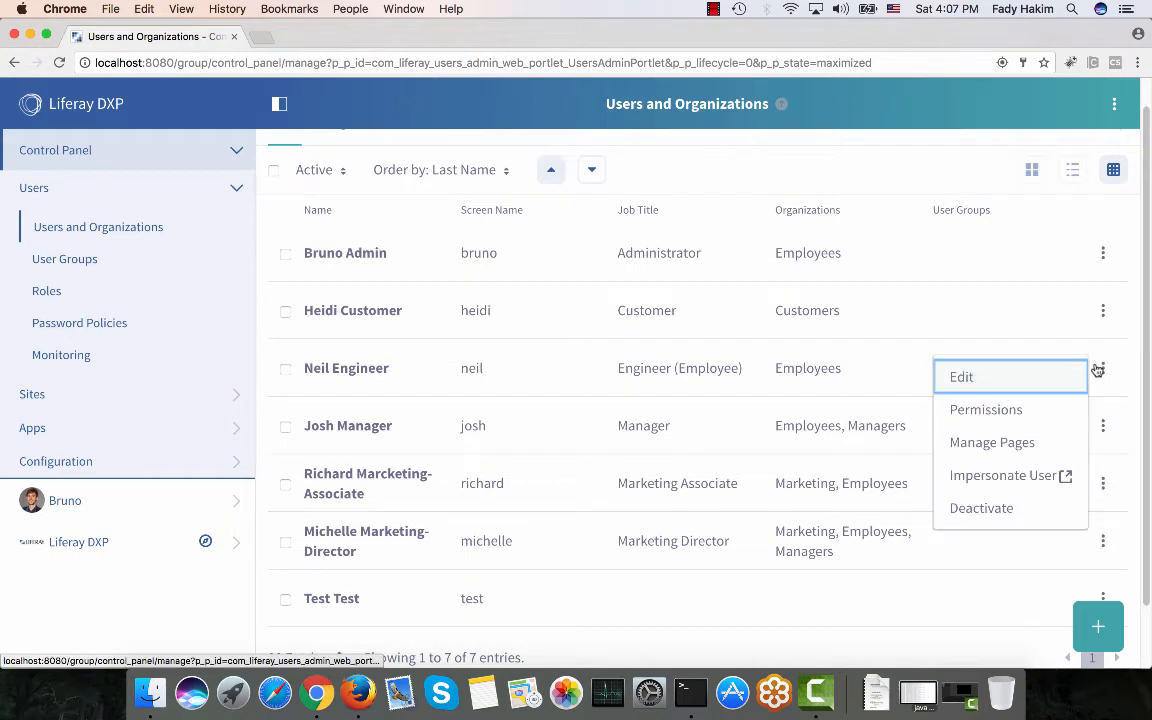
Impersonate the engineer in a new tab, then open Docs both as engineer and administrator.
left_click(1015, 474)
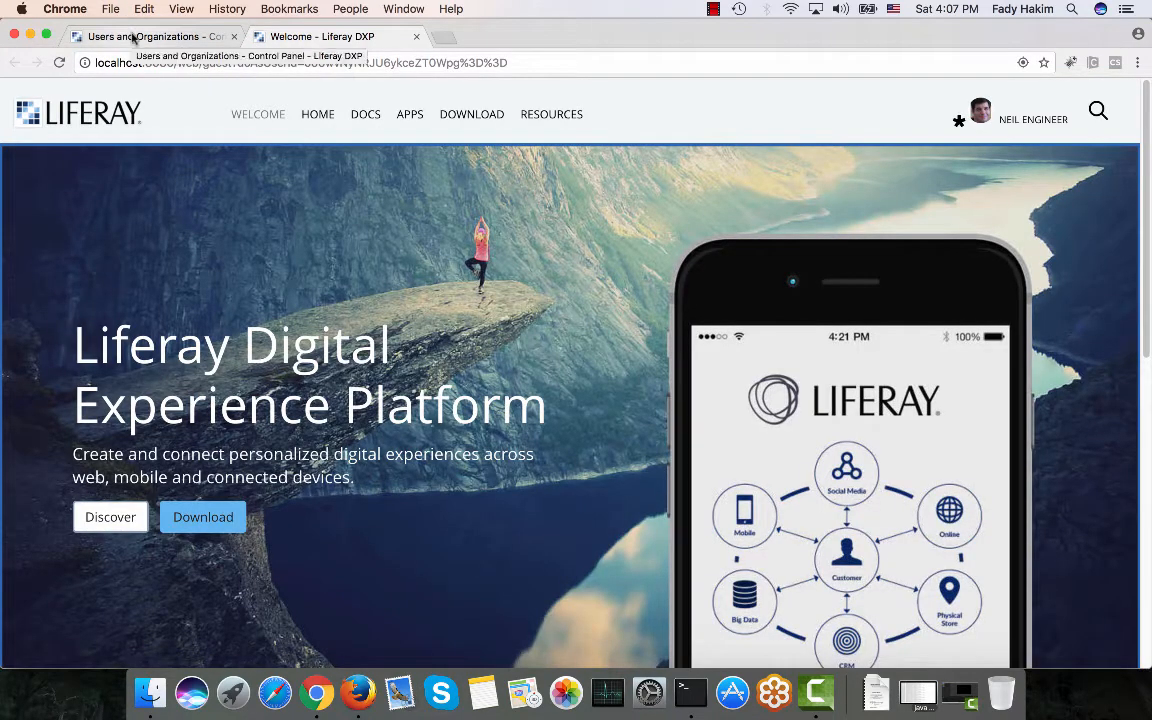
left_click(366, 114)
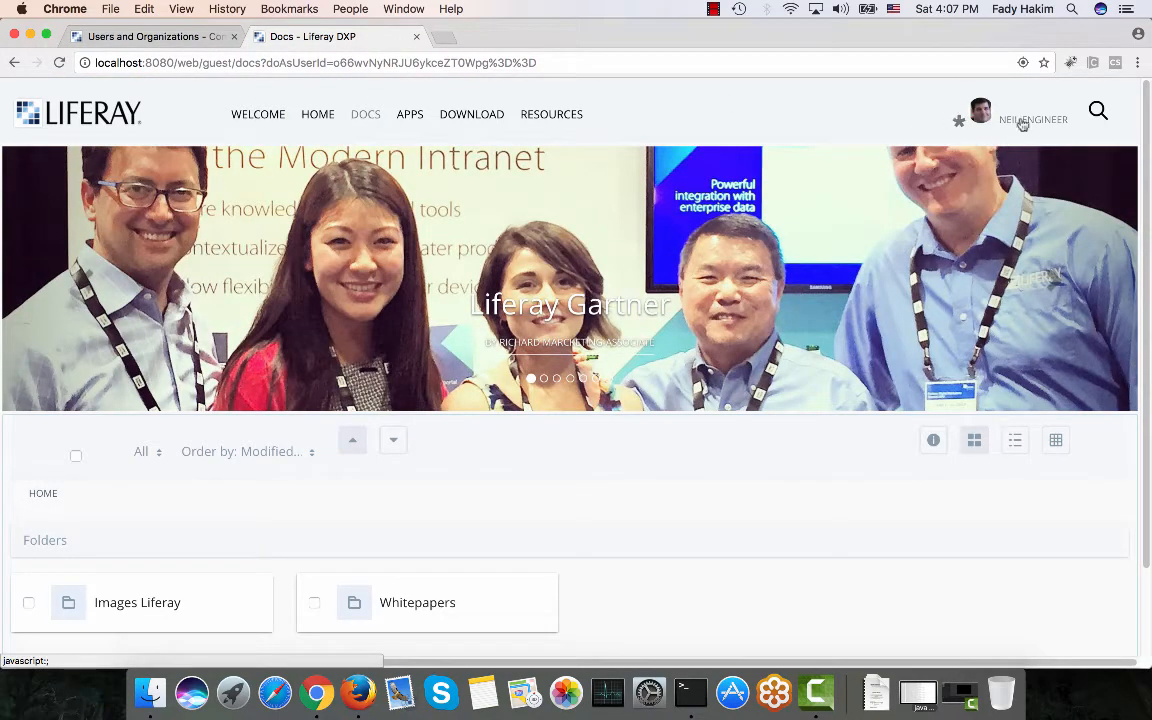
left_click(122, 37)
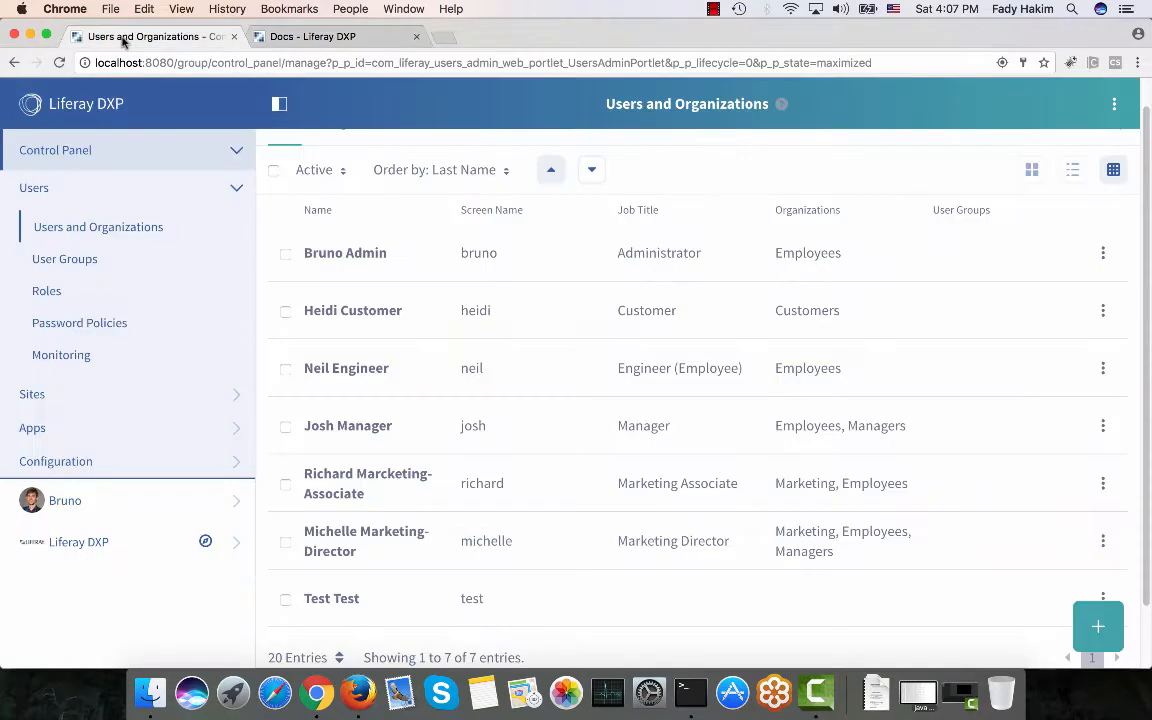
left_click(69, 544)
left_click(66, 279)
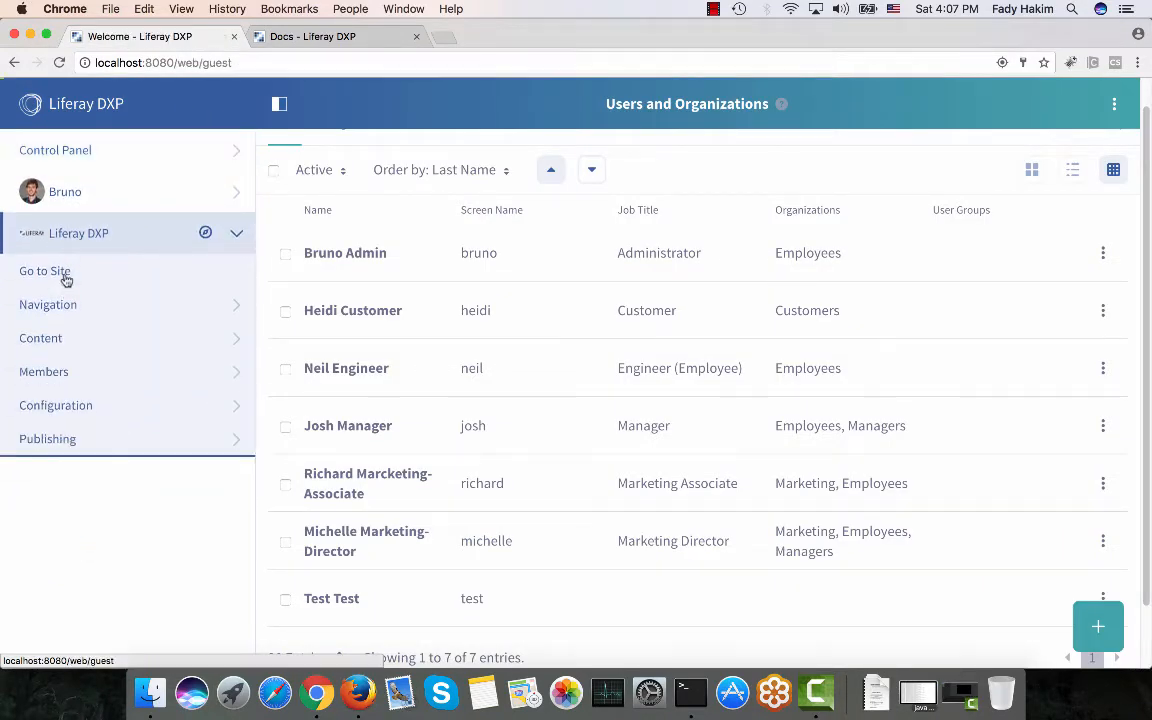
left_click(627, 124)
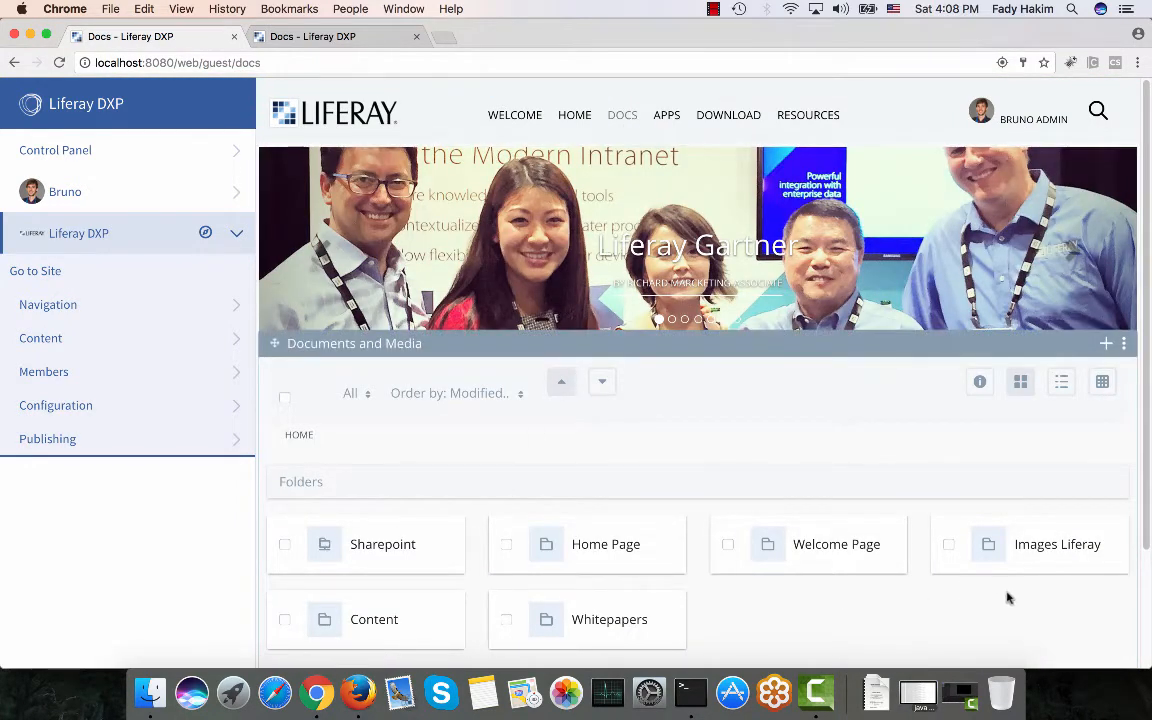
Review the engineer's Docs page, which lists only Images Liferay and Whitepapers.
left_click(354, 40)
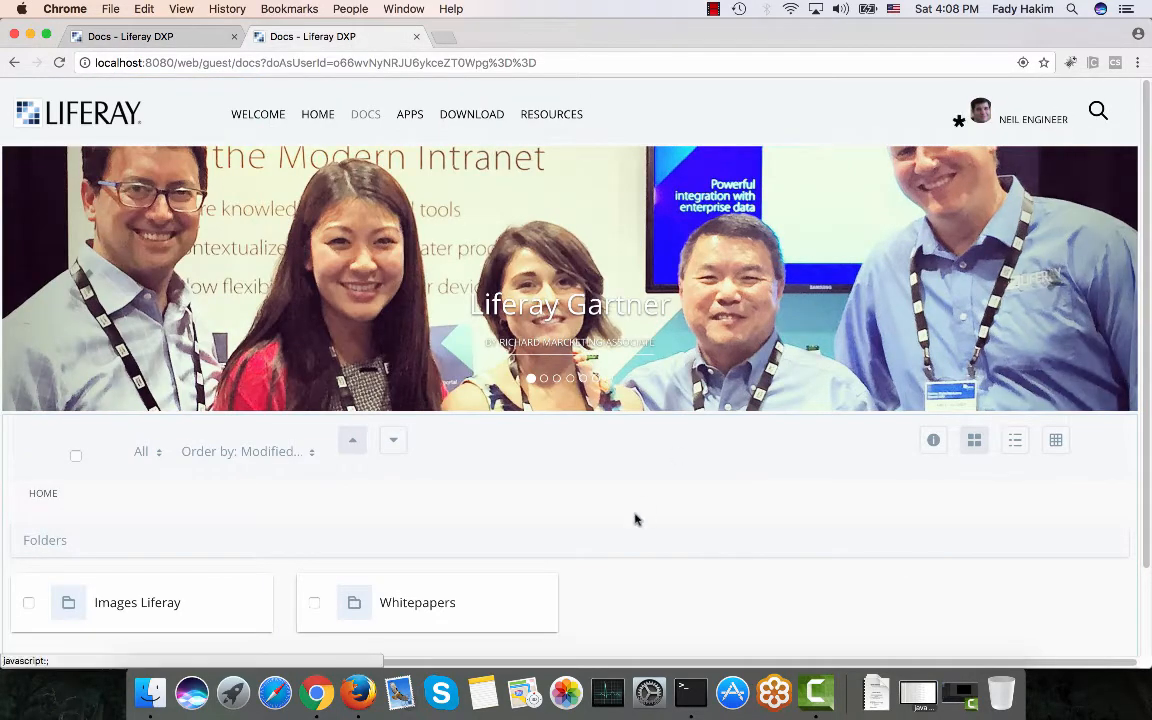
scroll(635, 517, "down", 2)
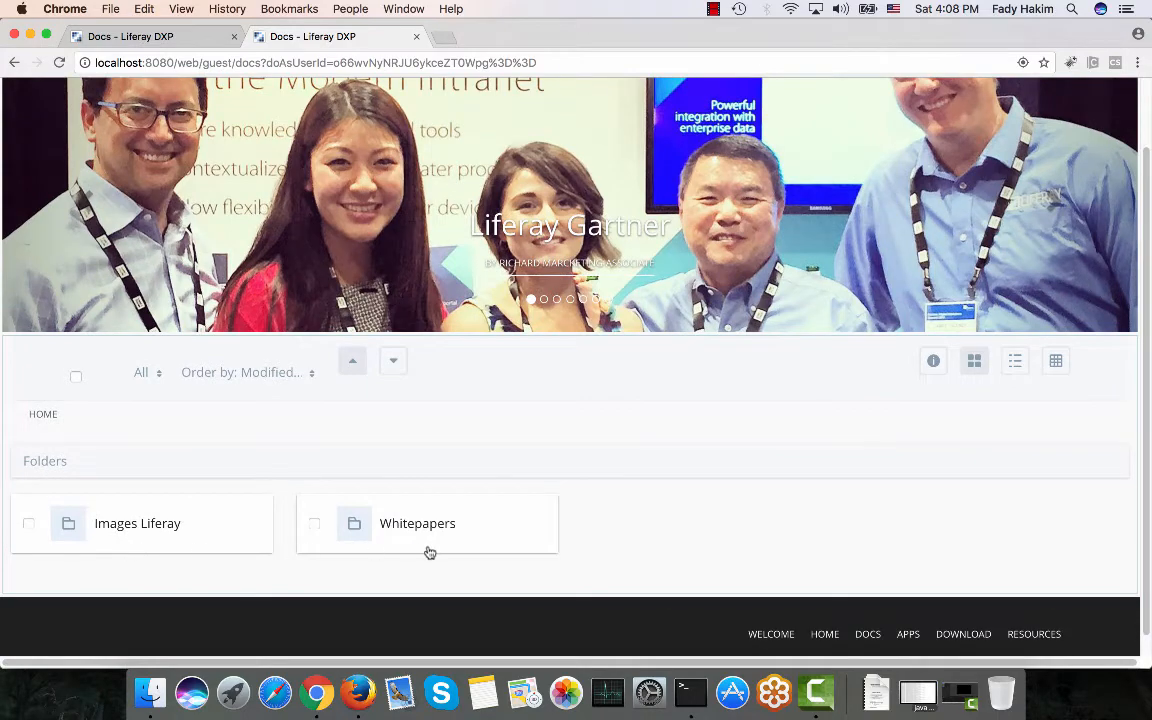
scroll(428, 550, "up", 2)
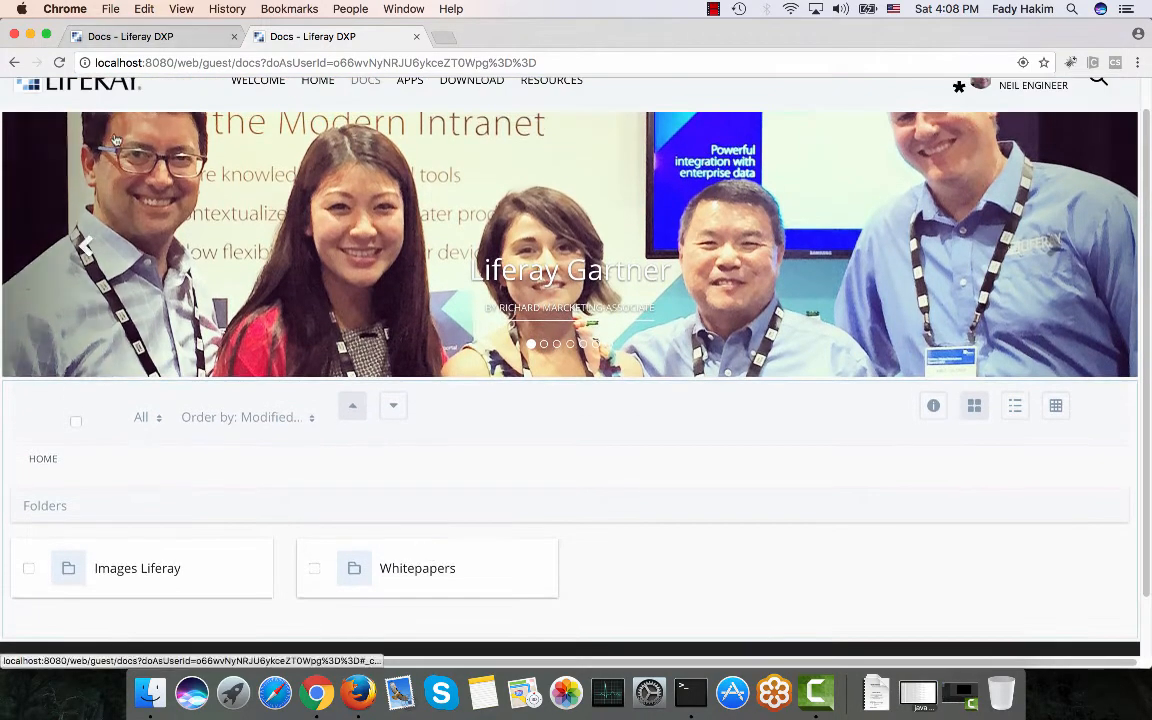
scroll(20, 100, "up", 1)
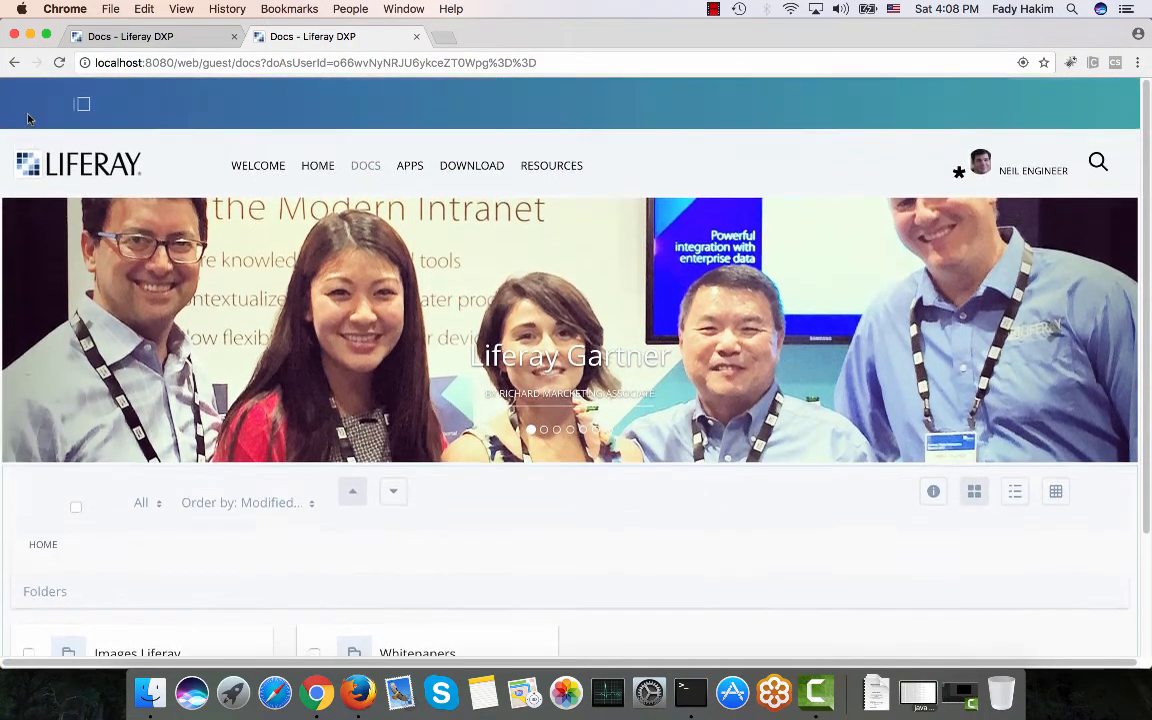
left_click(80, 104)
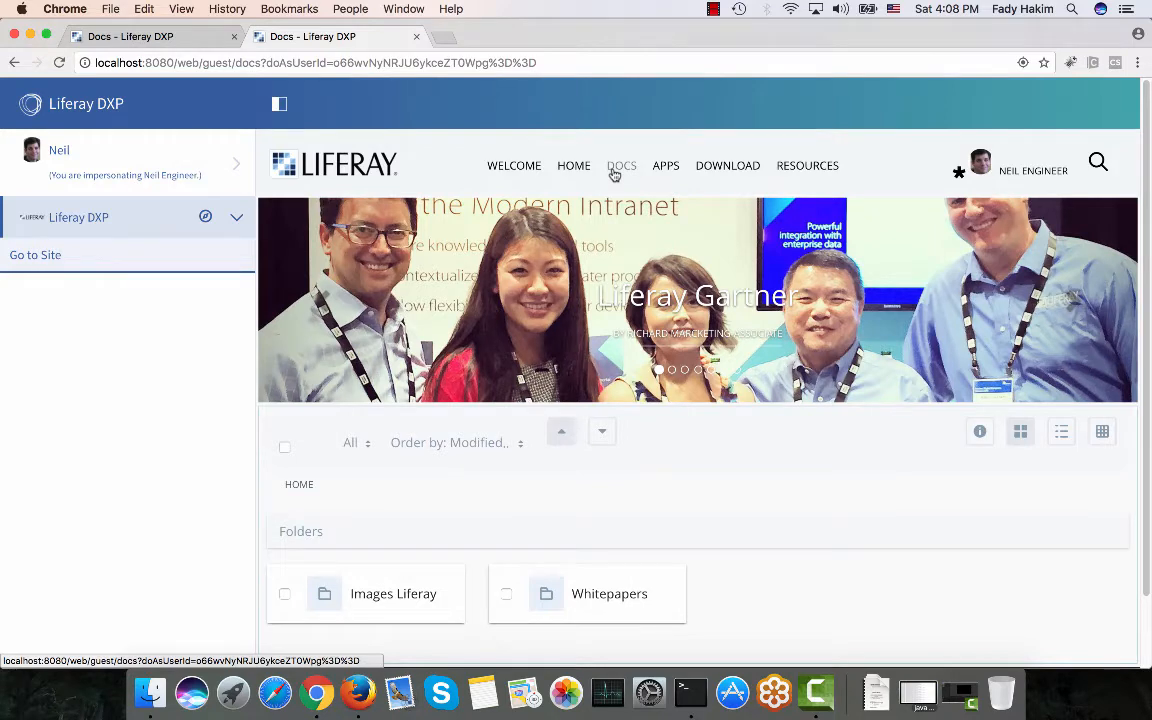
scroll(735, 535, "down", 2)
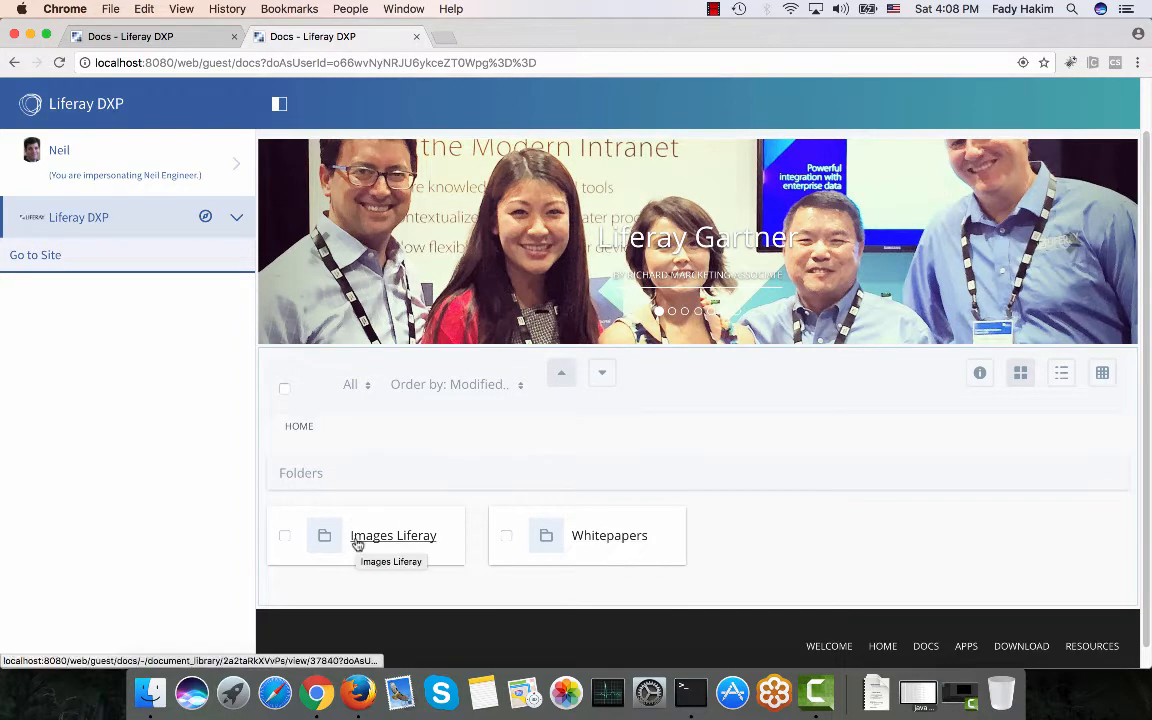
In the admin tab's Documents and Media, show the Welcome Page folder's actions menu.
left_click(183, 37)
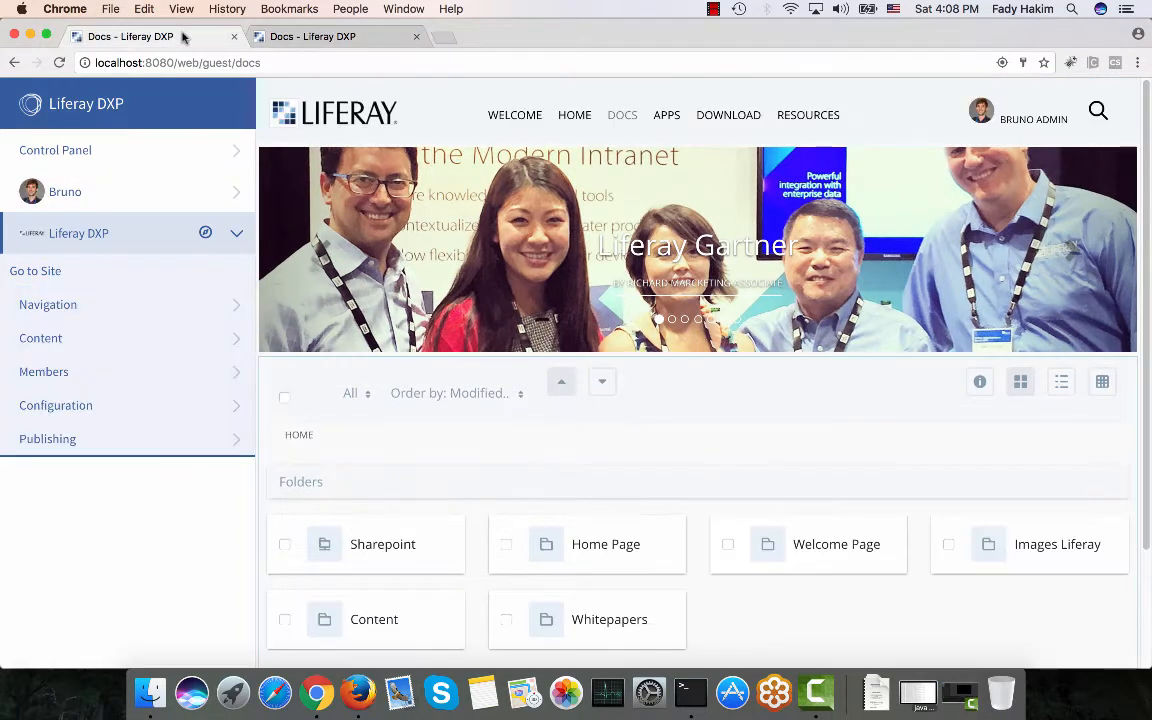
scroll(388, 506, "down", 1)
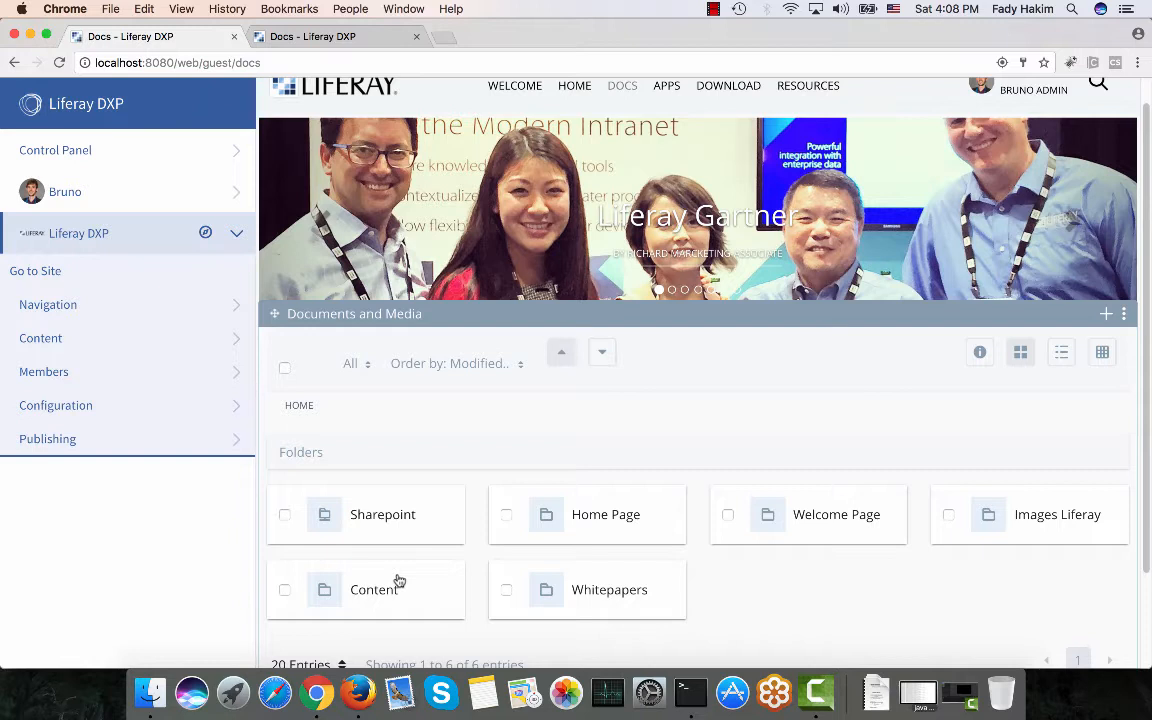
left_click(159, 337)
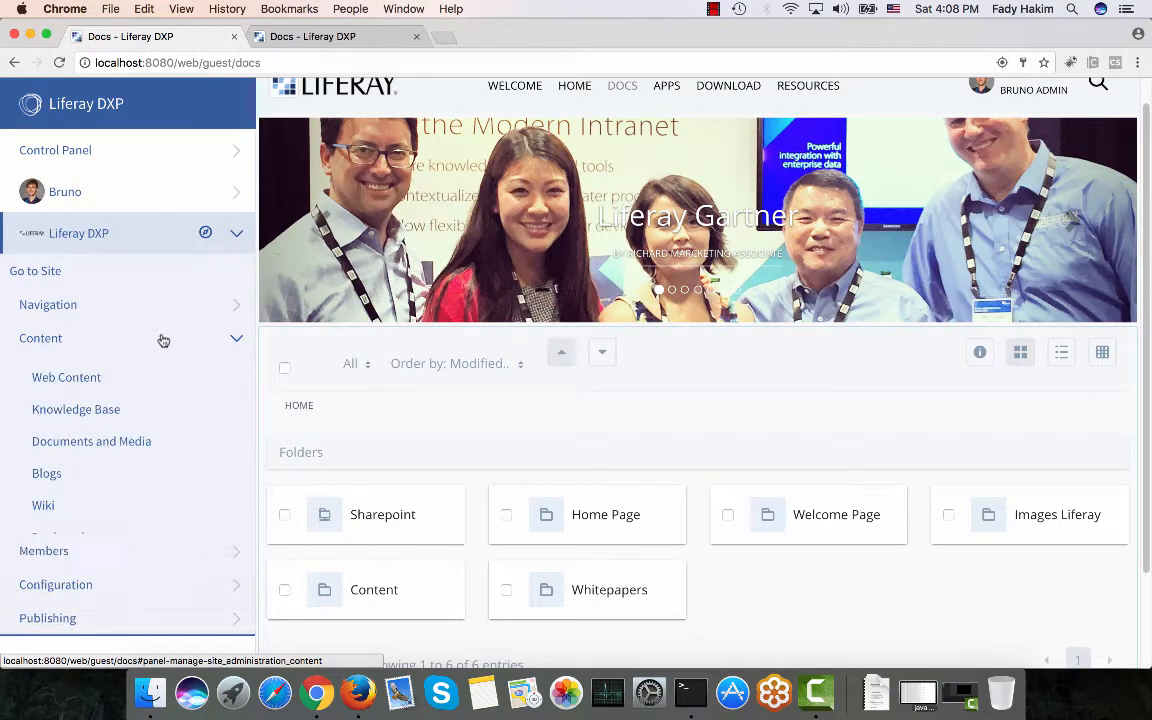
left_click(125, 443)
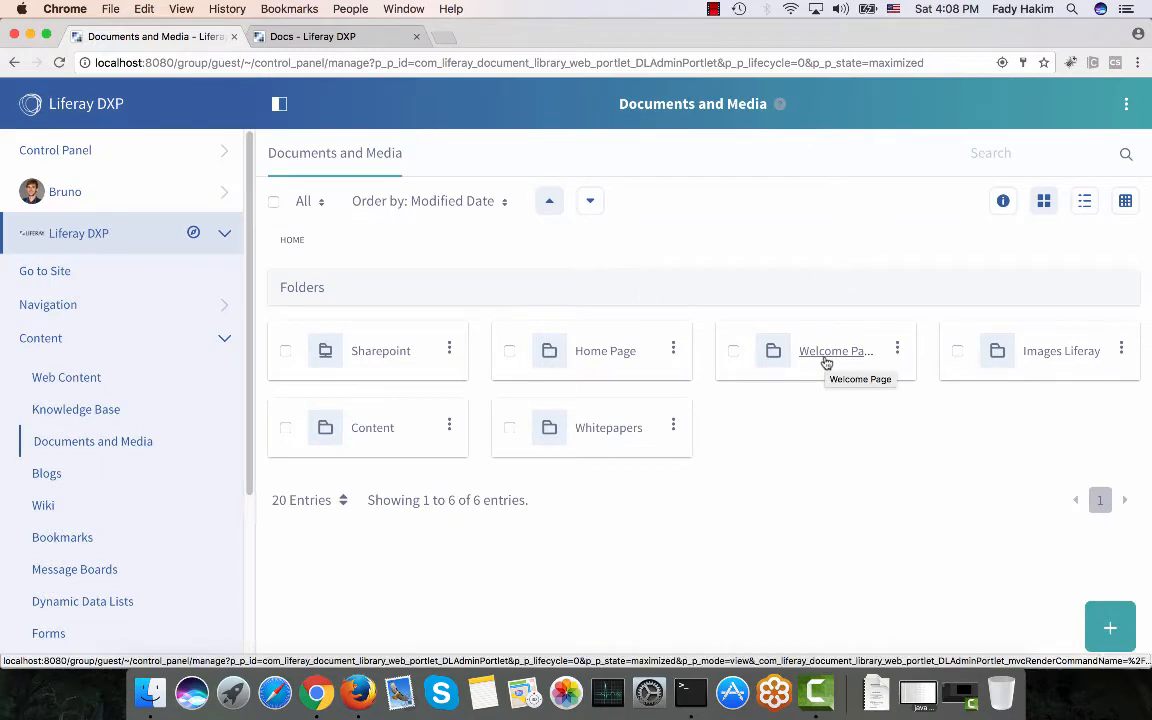
left_click(897, 352)
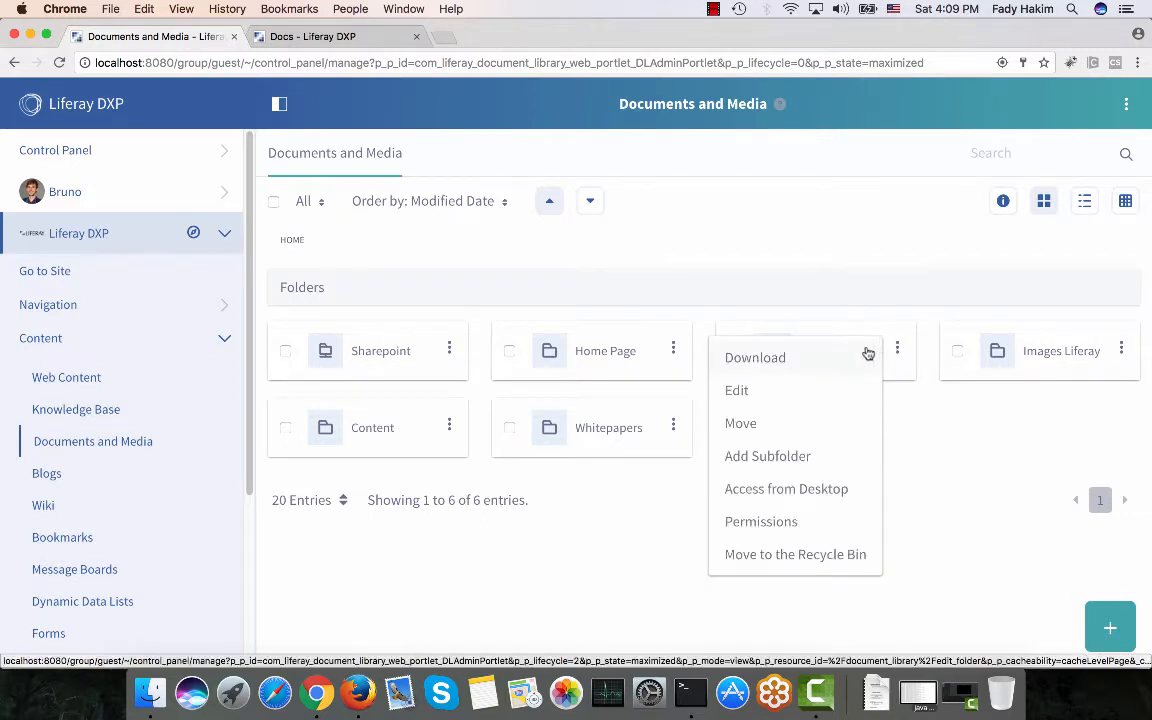
Grant the Employee role View permission on the Welcome Page folder and save.
left_click(821, 525)
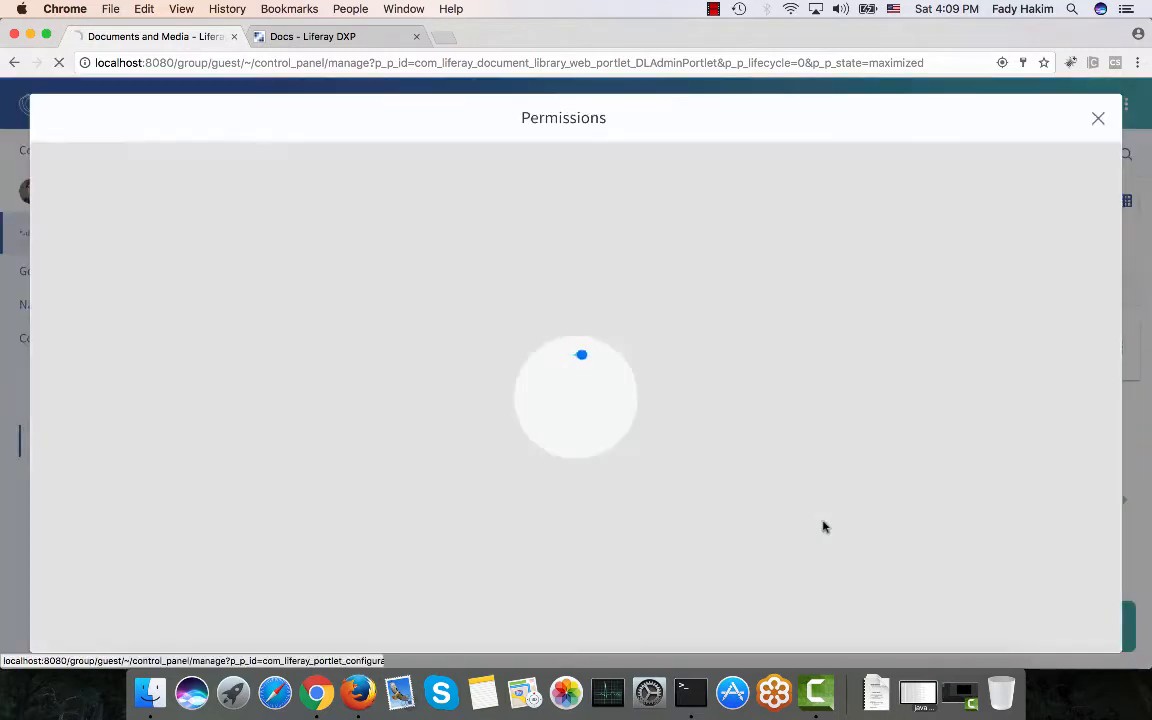
scroll(506, 411, "down", 5)
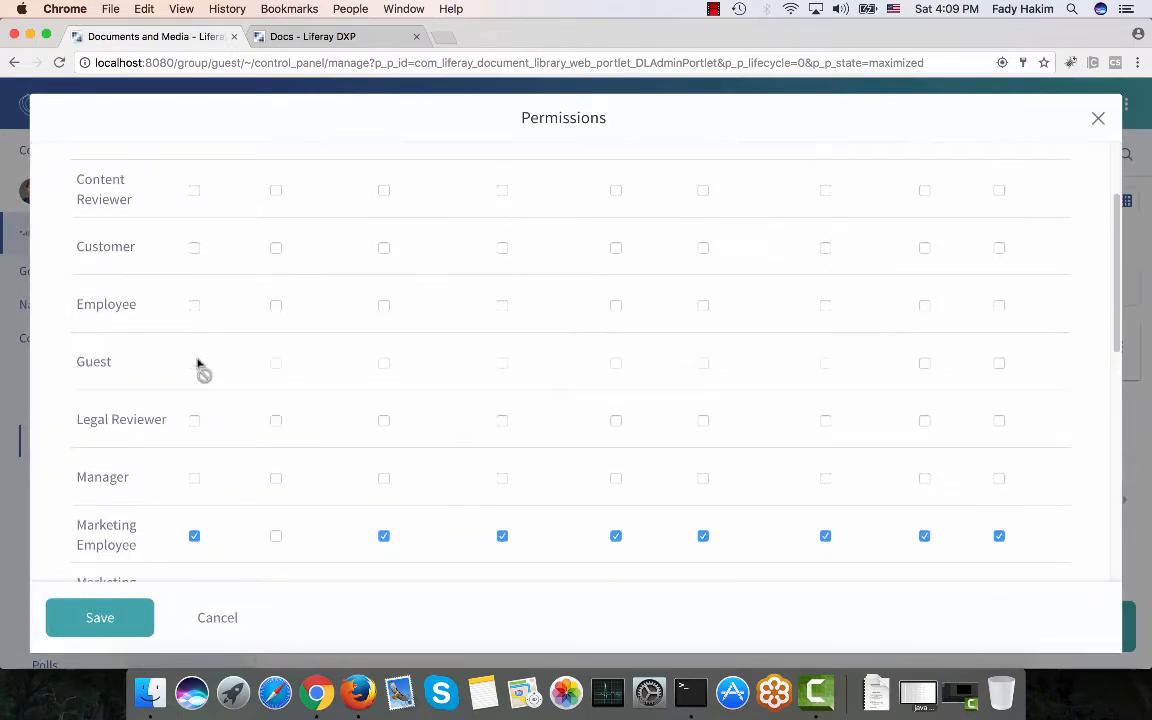
scroll(424, 324, "up", 5)
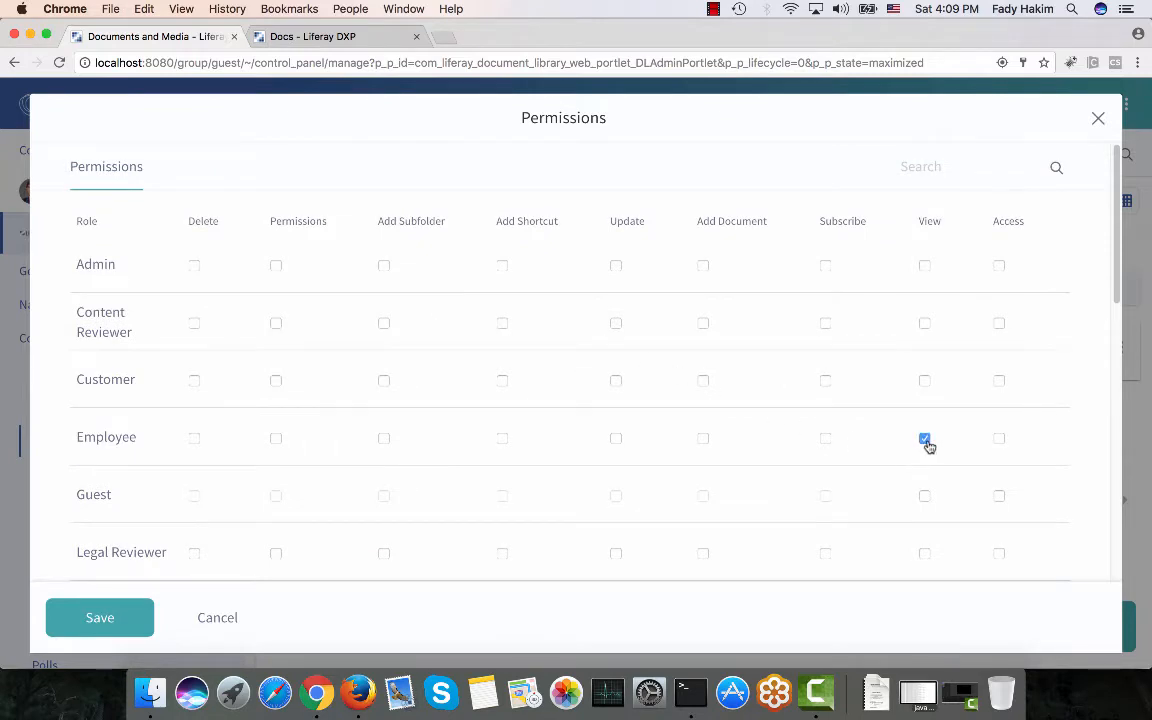
left_click(100, 617)
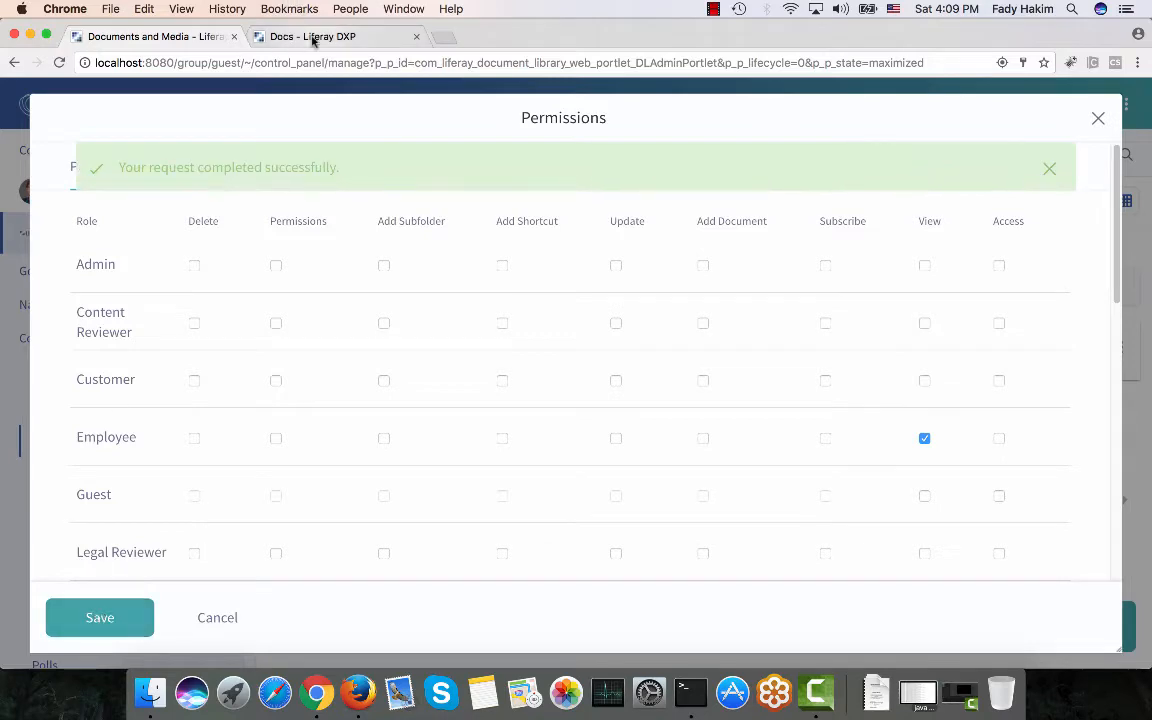
left_click(313, 37)
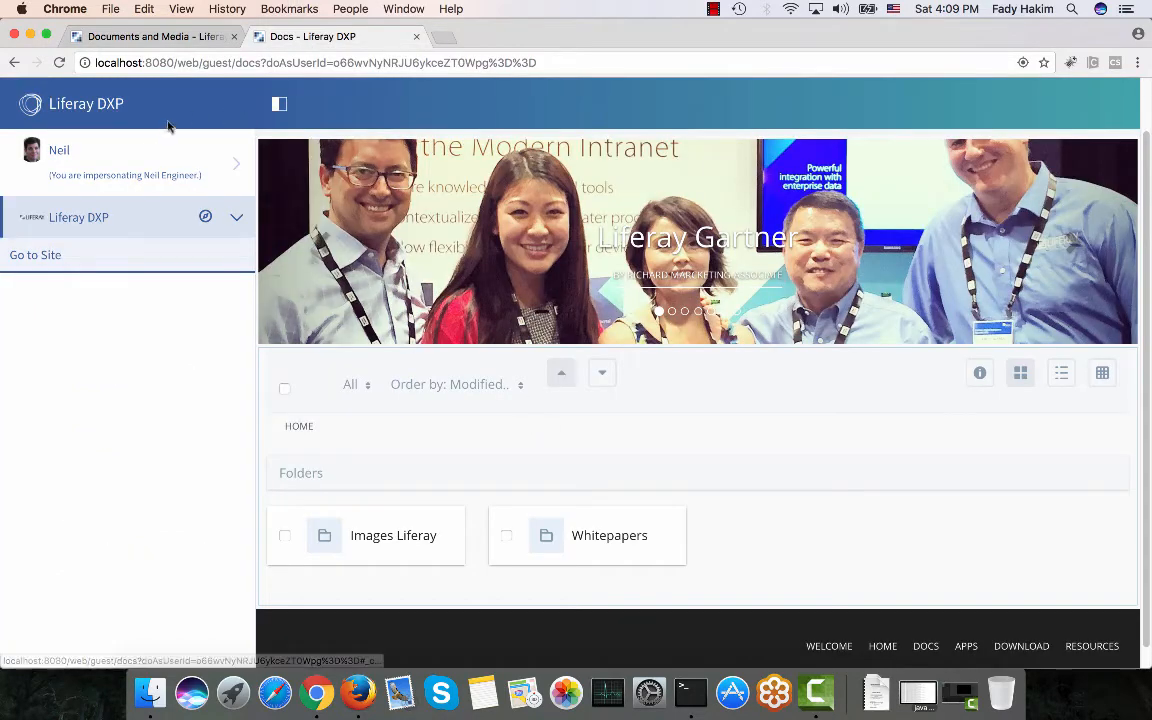
As the engineer, open the Welcome Page folder showing its News subfolder and ten documents.
scroll(575, 284, "up", 2)
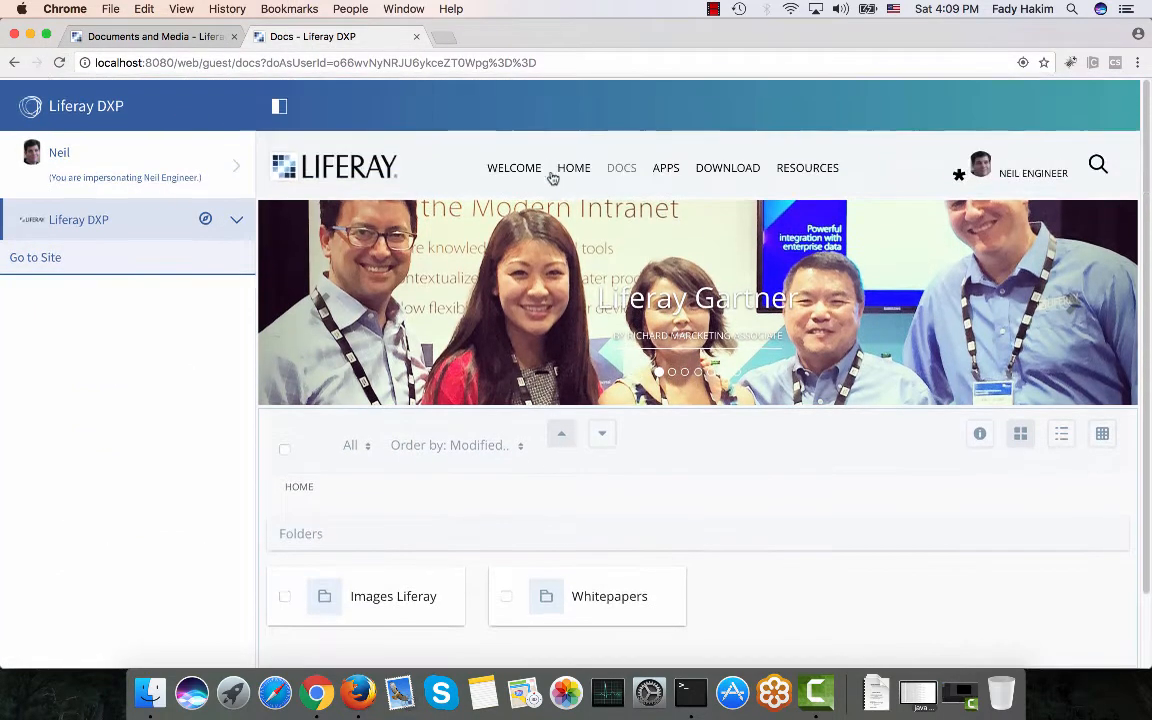
left_click(625, 170)
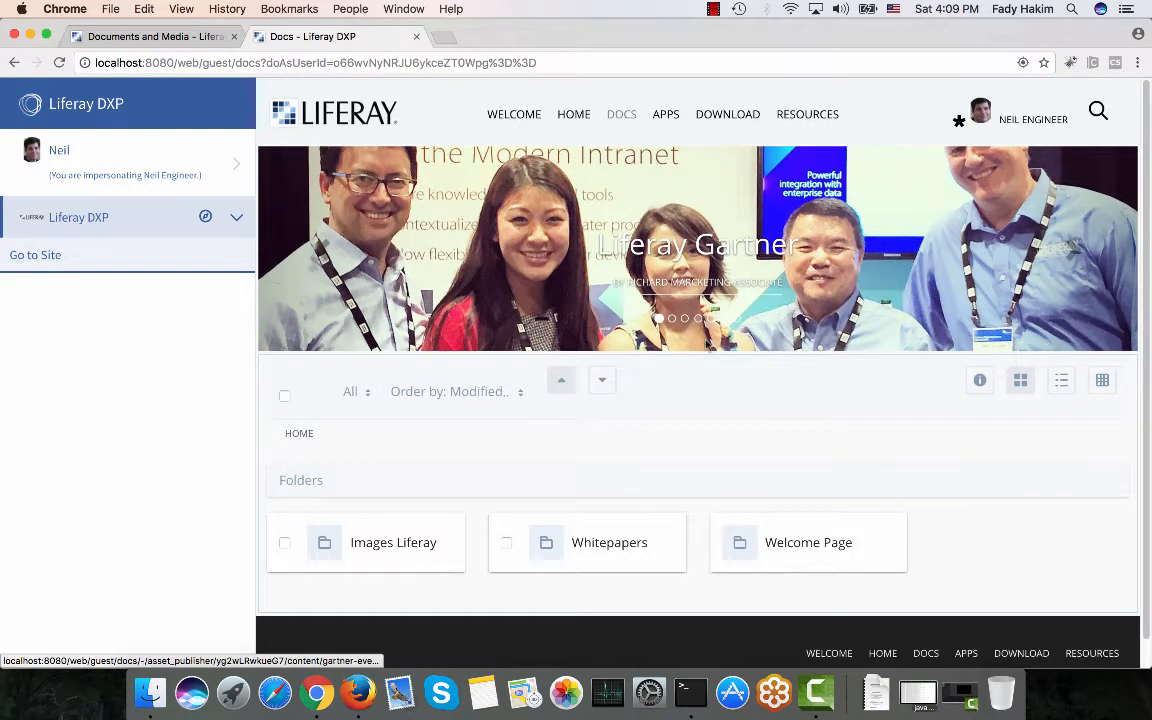
left_click(831, 552)
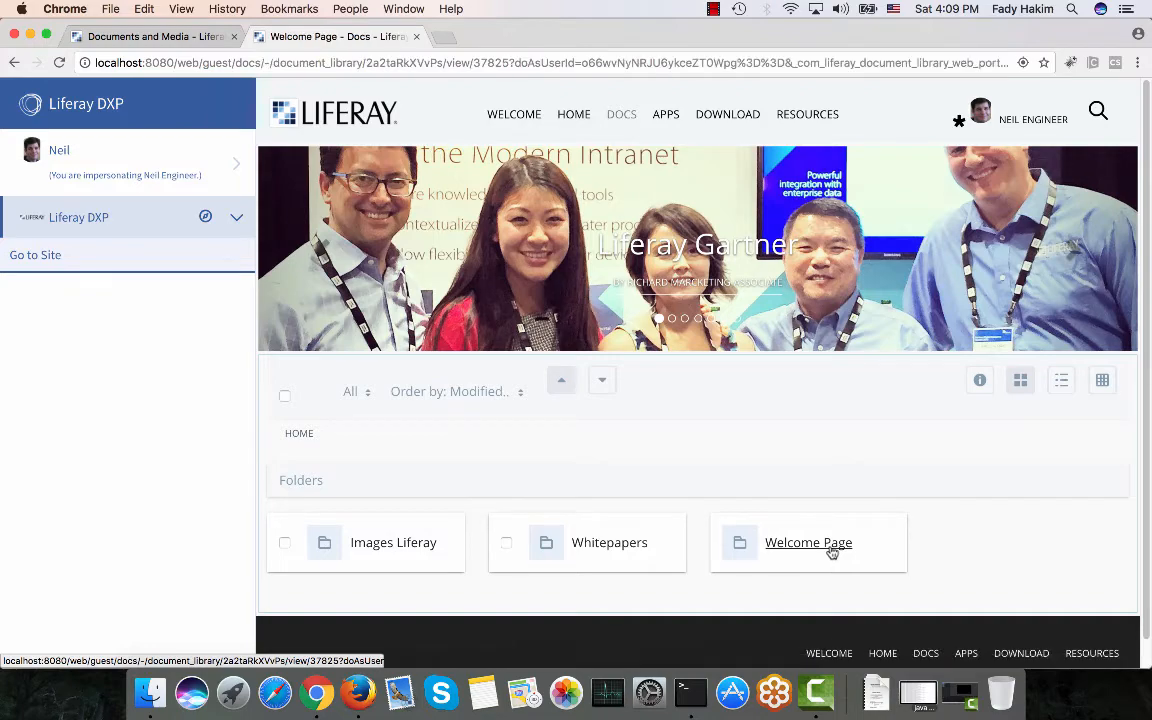
scroll(830, 550, "down", 5)
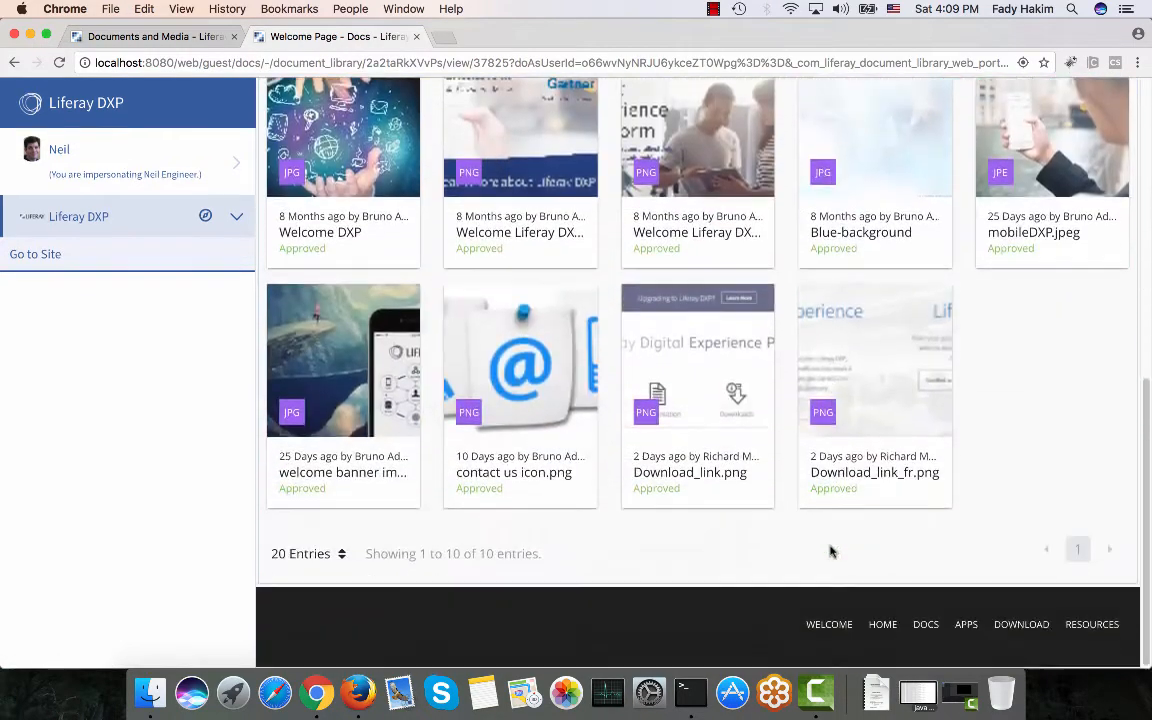
scroll(828, 548, "up", 4)
scroll(1081, 235, "up", 2)
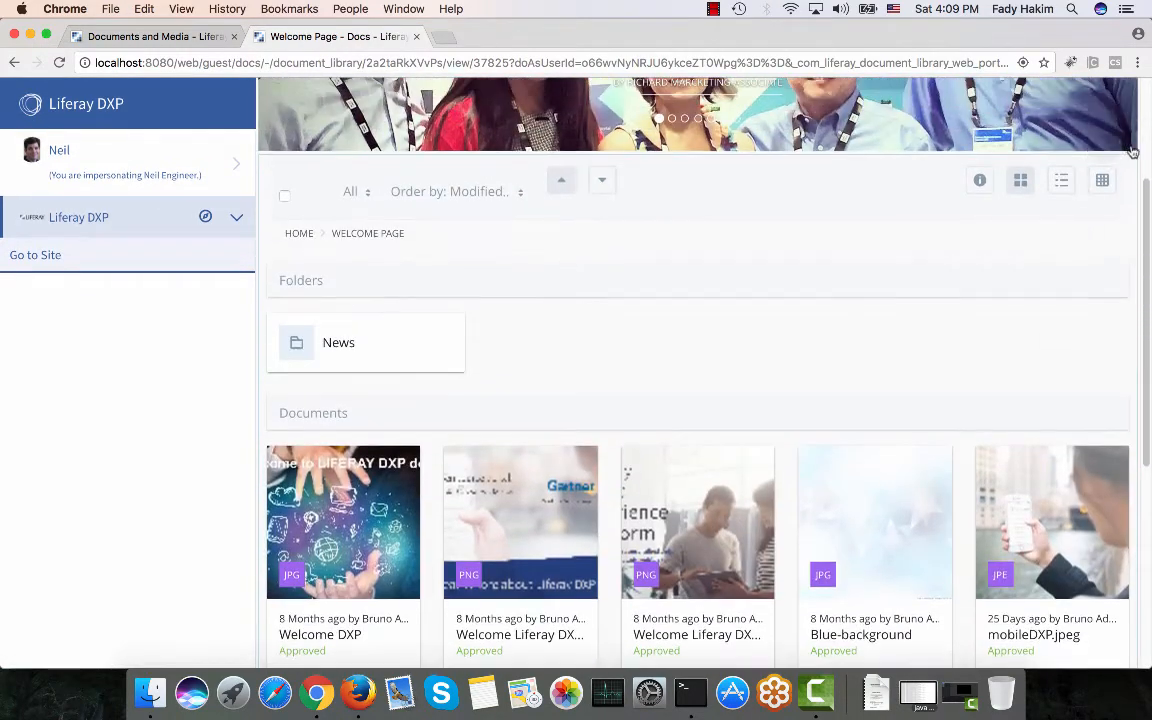
scroll(1127, 163, "down", 5)
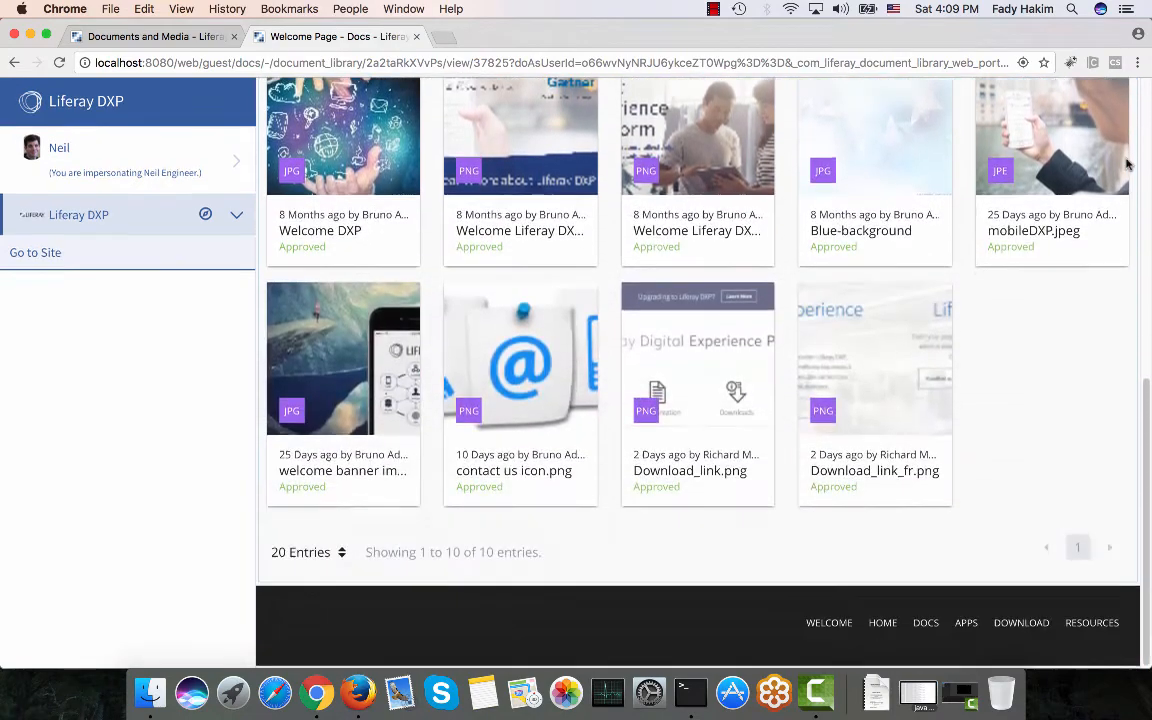
scroll(1127, 163, "up", 4)
scroll(1127, 163, "up", 2)
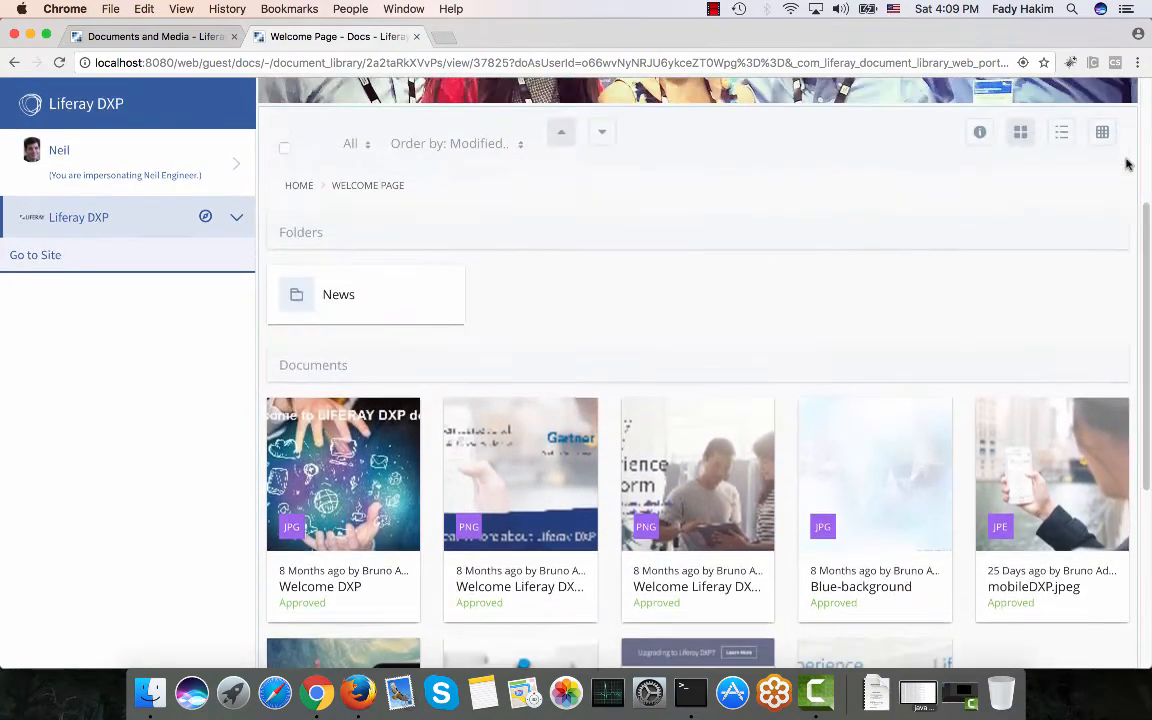
Add Access and Add Document permissions for Employee on the Welcome Page folder and save.
left_click(170, 36)
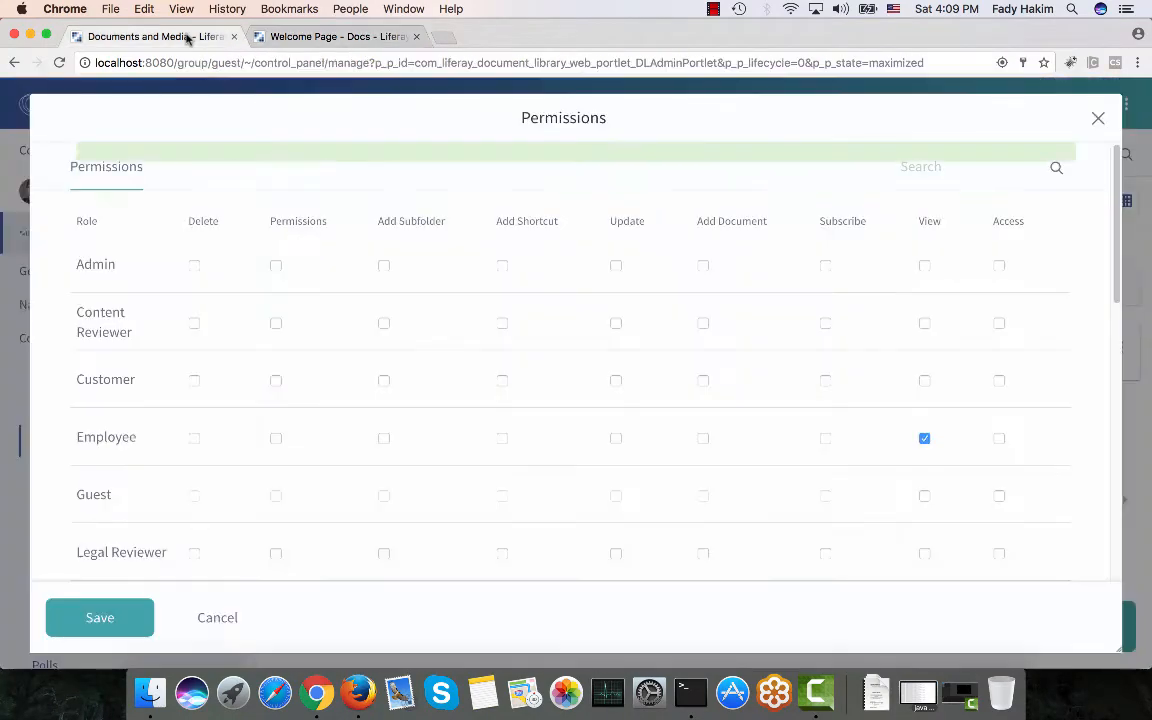
left_click(999, 439)
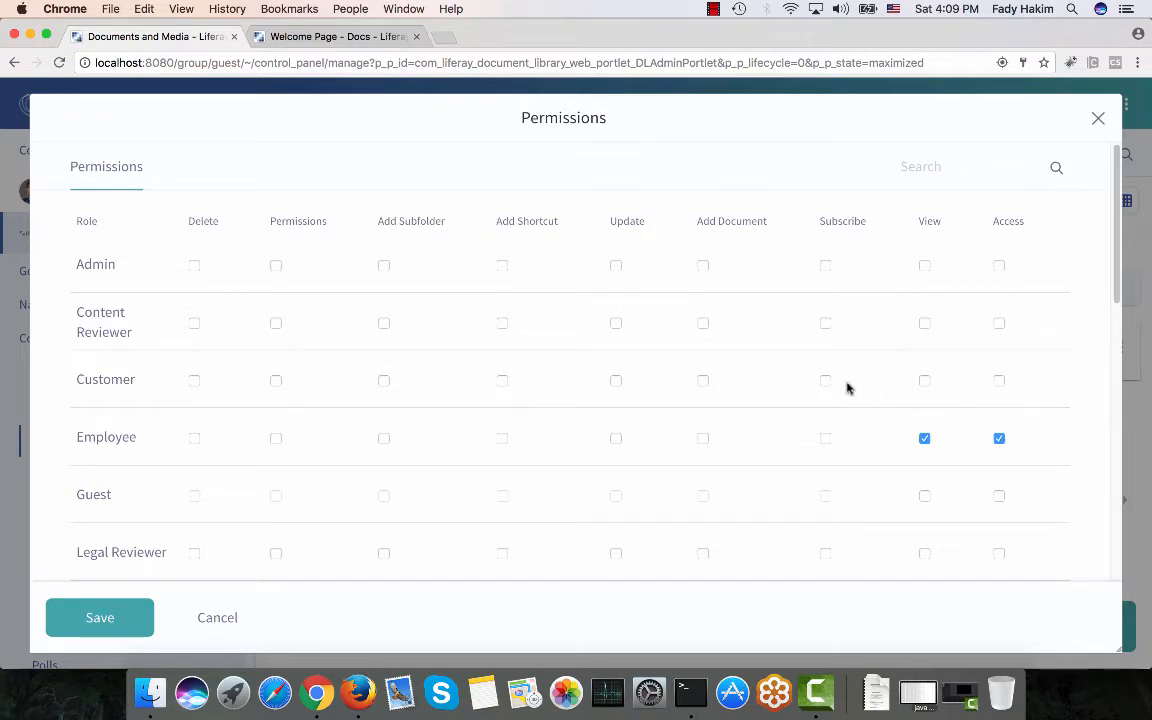
left_click(703, 439)
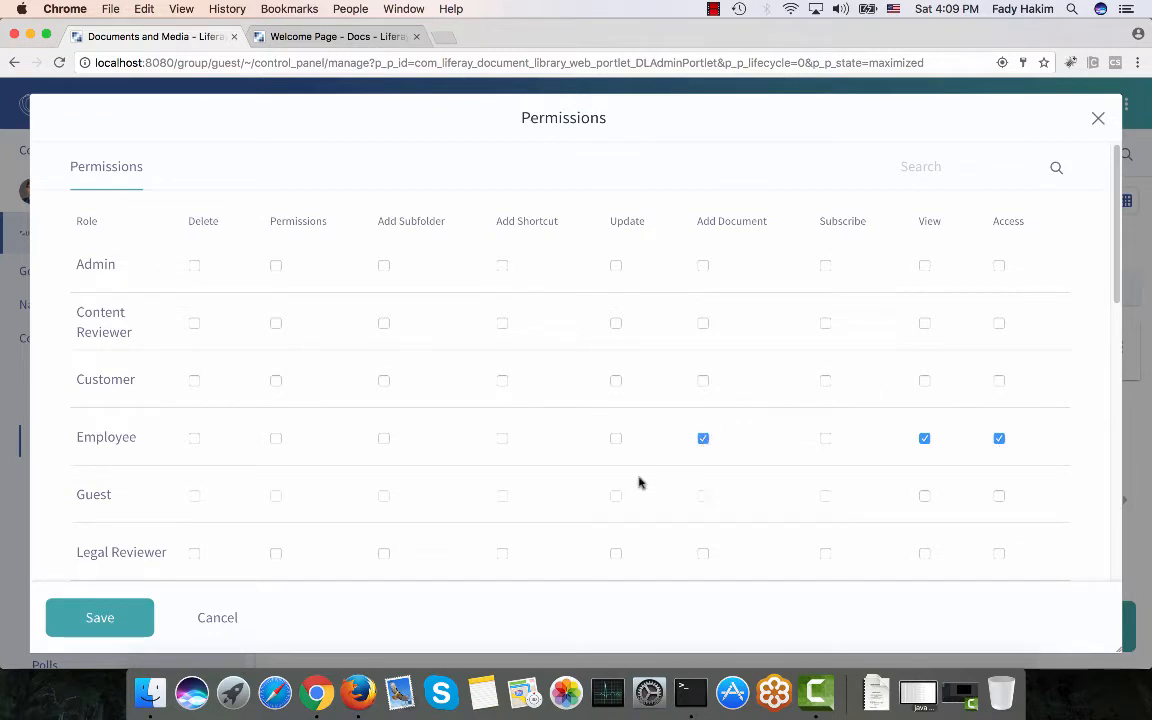
left_click(73, 632)
left_click(290, 36)
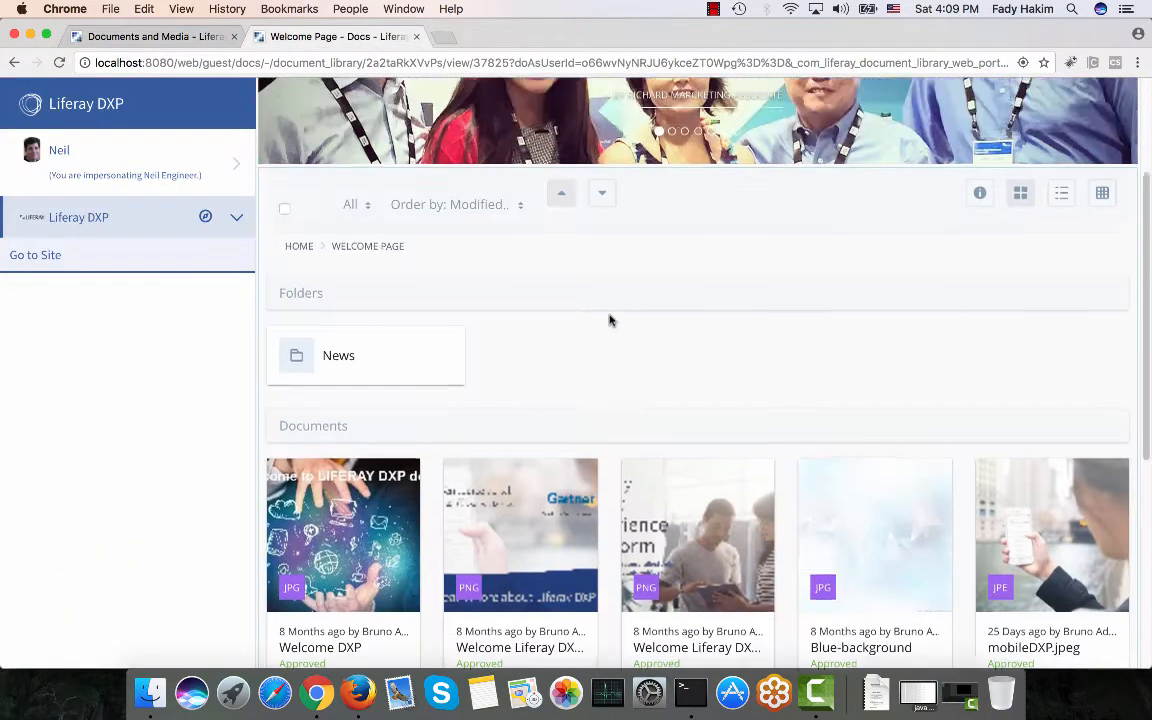
scroll(609, 320, "up", 4)
As the engineer, open Welcome Page and check its add-document menu, then revisit its permissions.
left_click(620, 114)
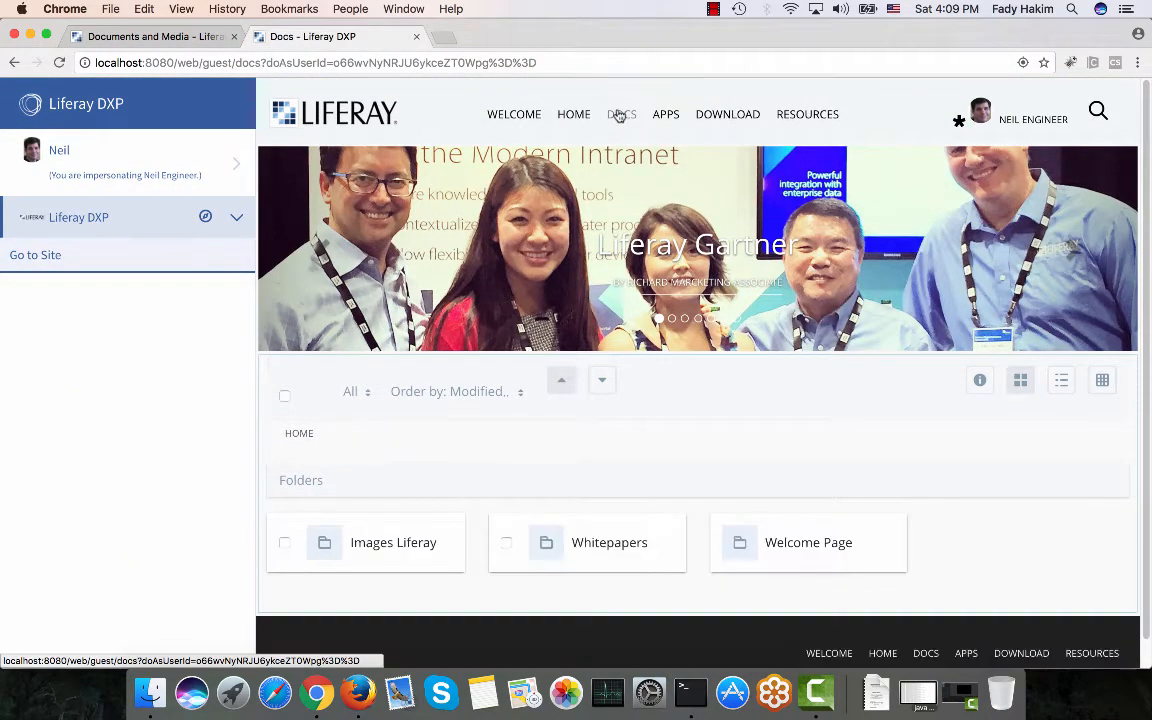
left_click(814, 545)
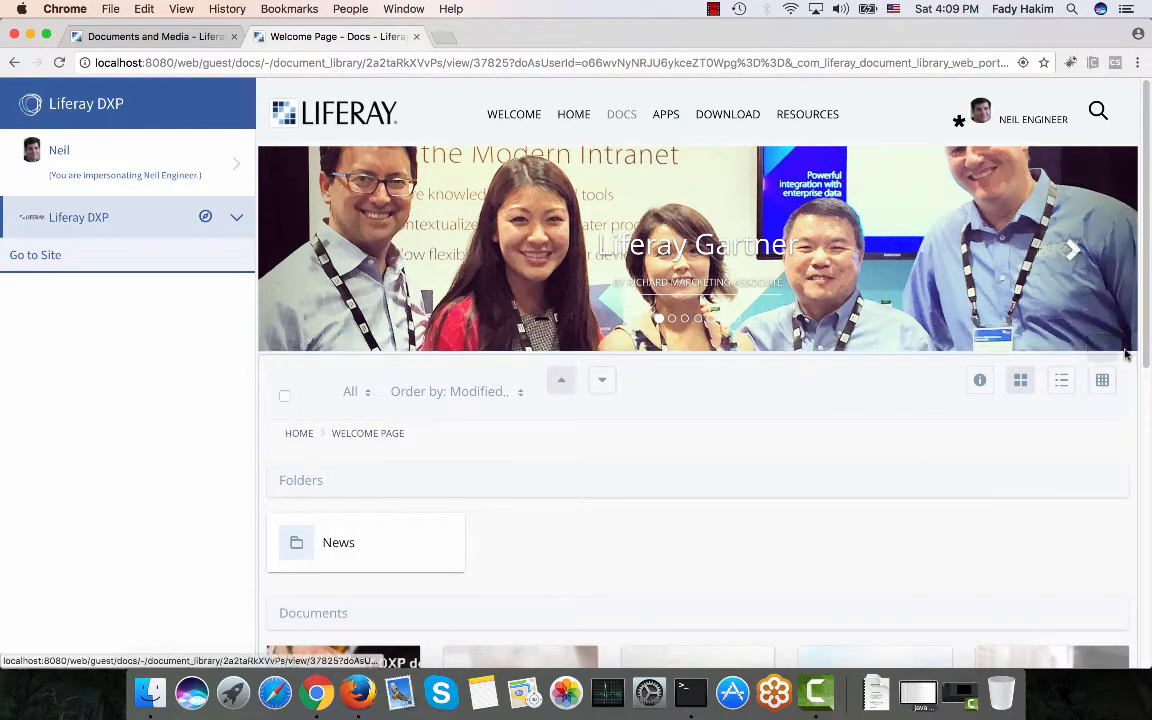
left_click(1124, 340)
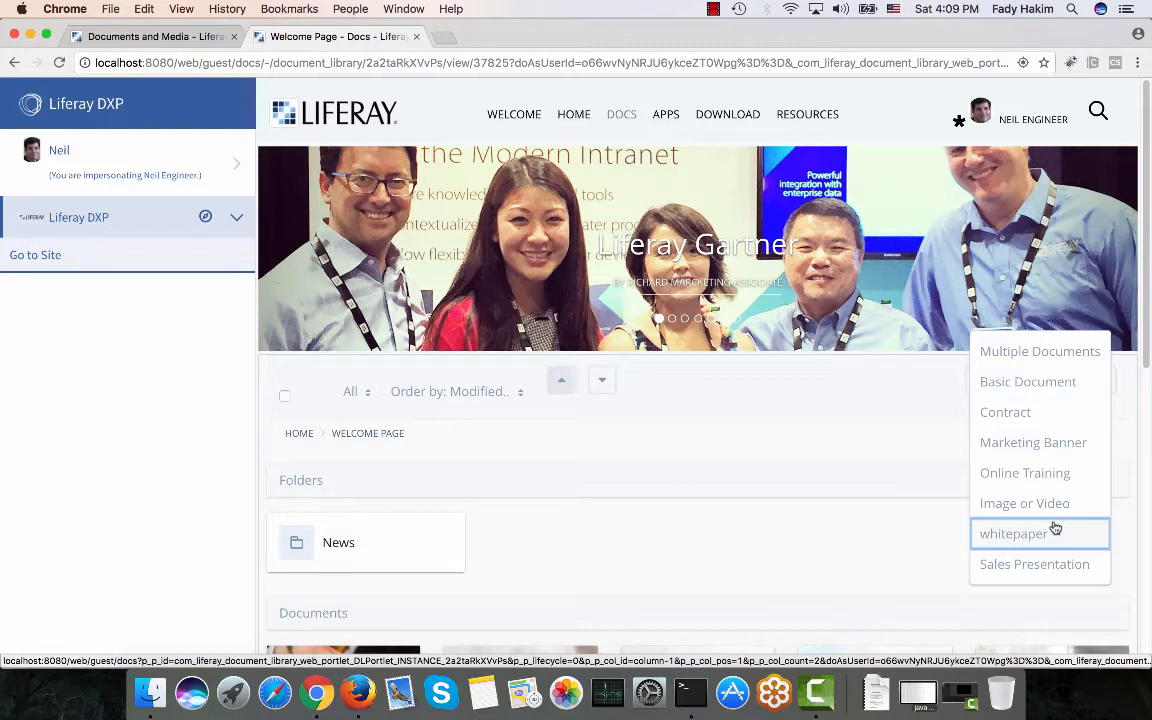
left_click(120, 37)
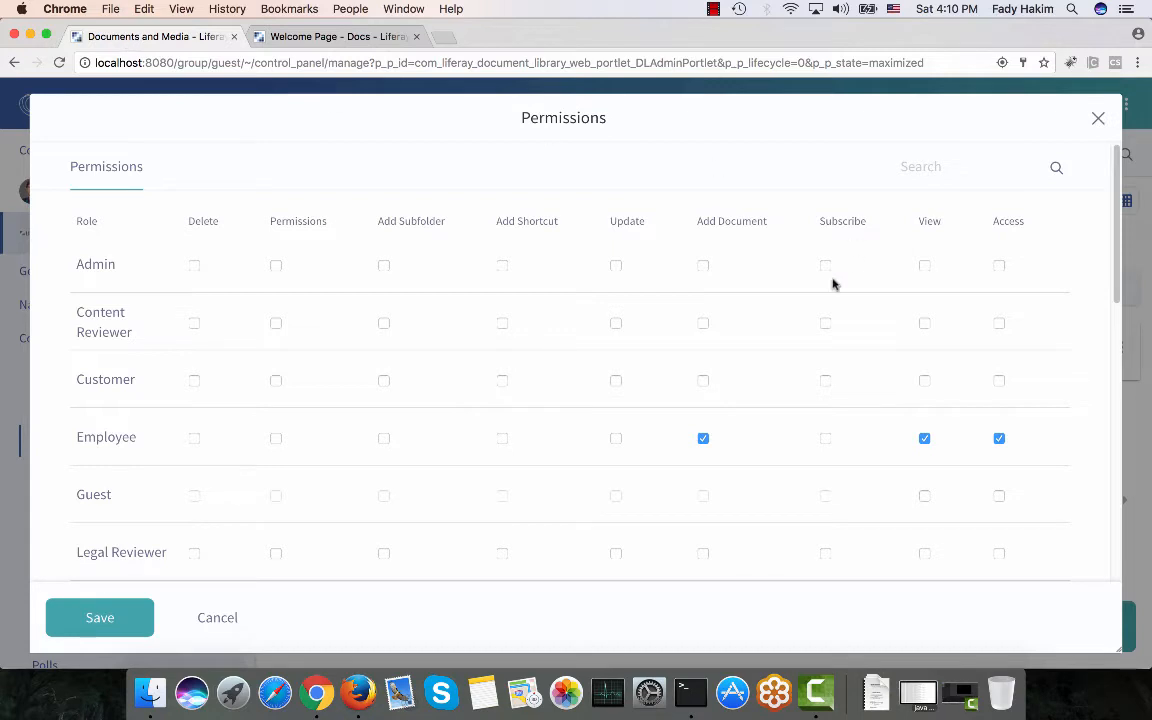
Revoke Employee's Add Document, View and Access permissions on the Welcome Page folder and save.
left_click(702, 442)
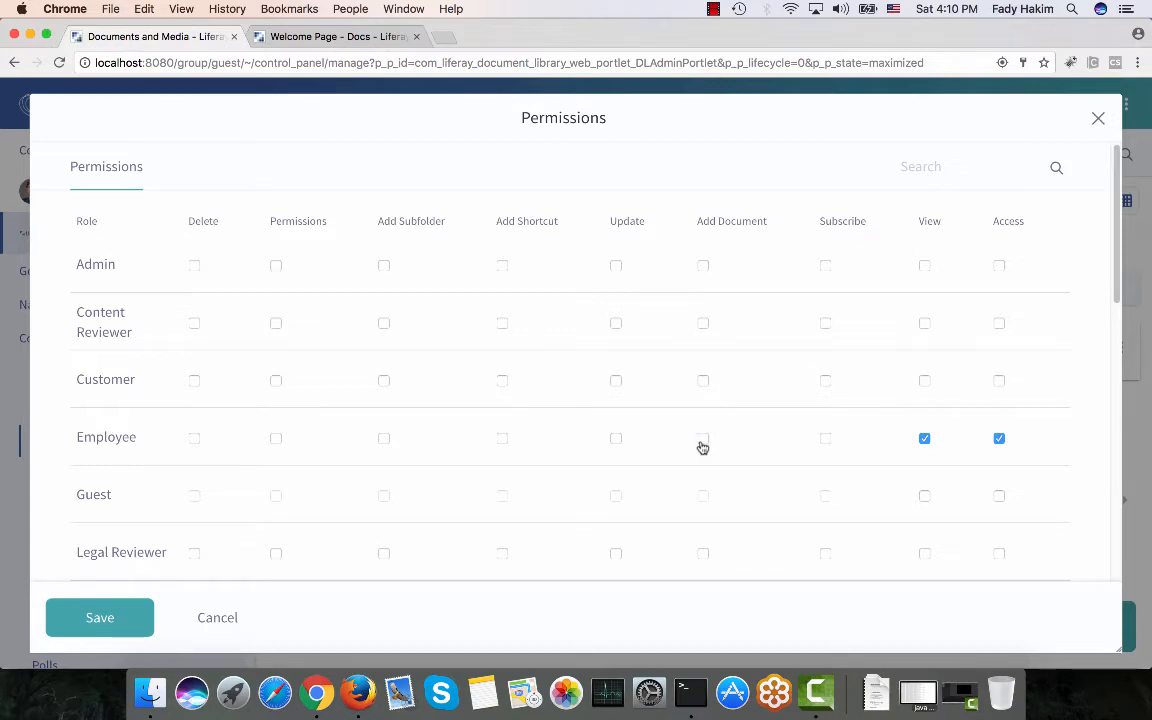
left_click(922, 441)
left_click(999, 440)
left_click(104, 625)
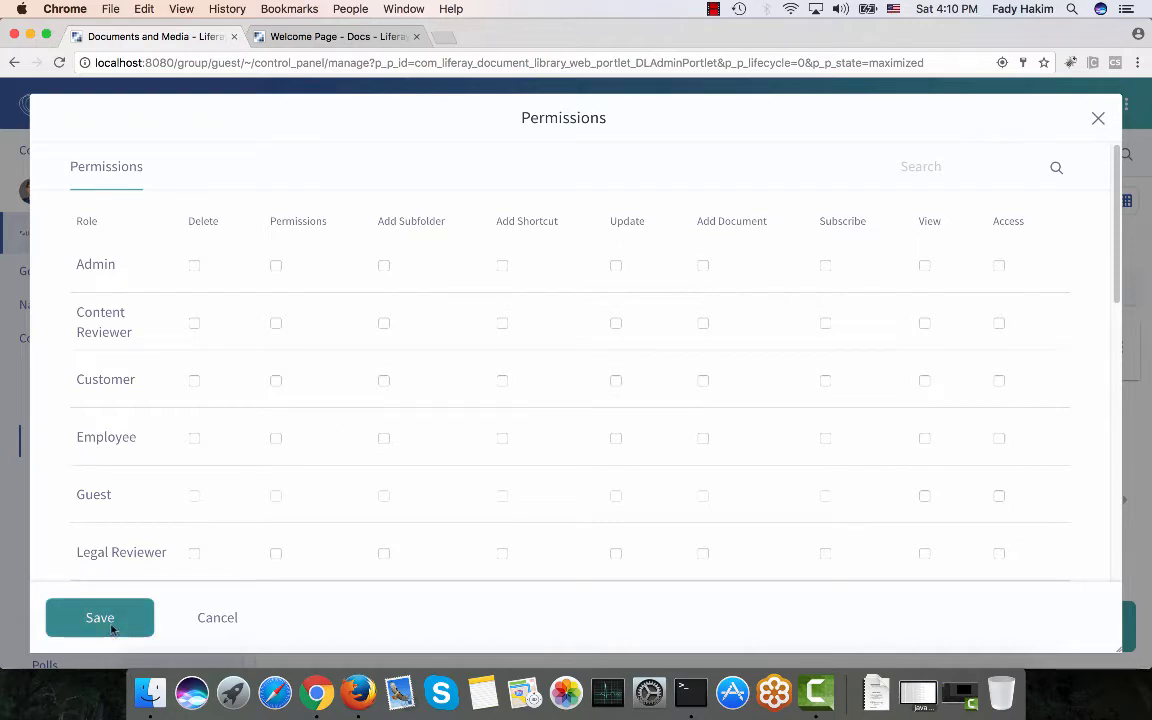
left_click(1098, 119)
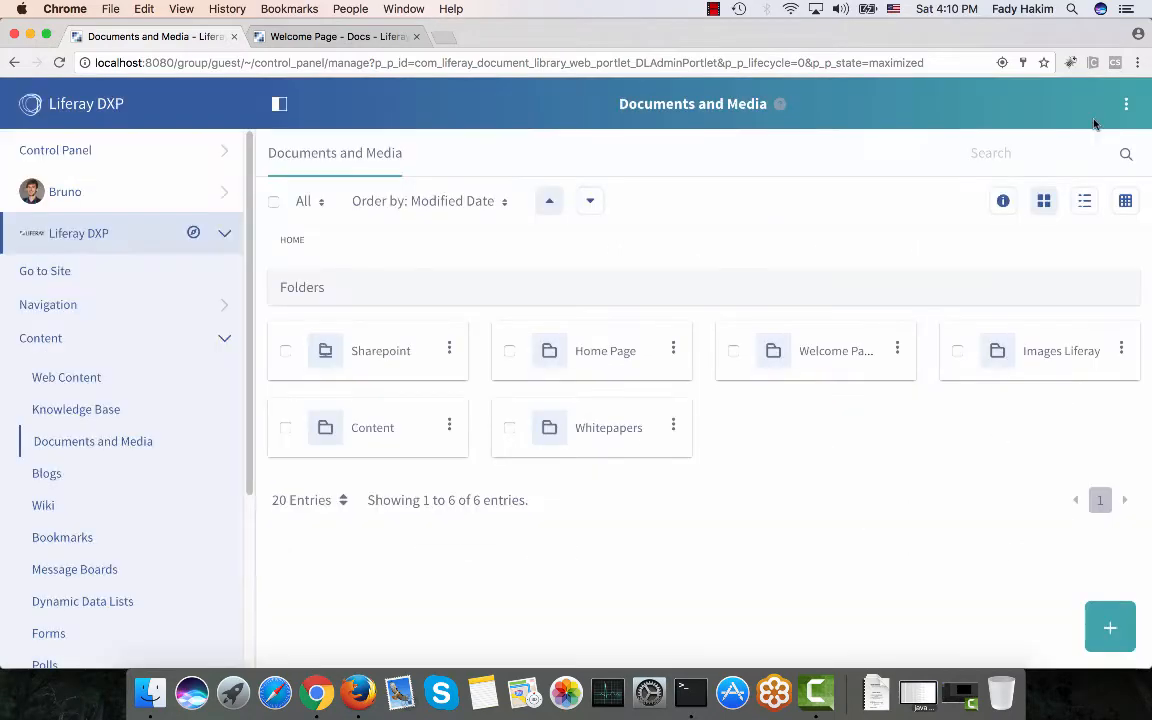
Reload the impersonated user's Docs page to confirm the Welcome Page folder no longer appears.
left_click(352, 38)
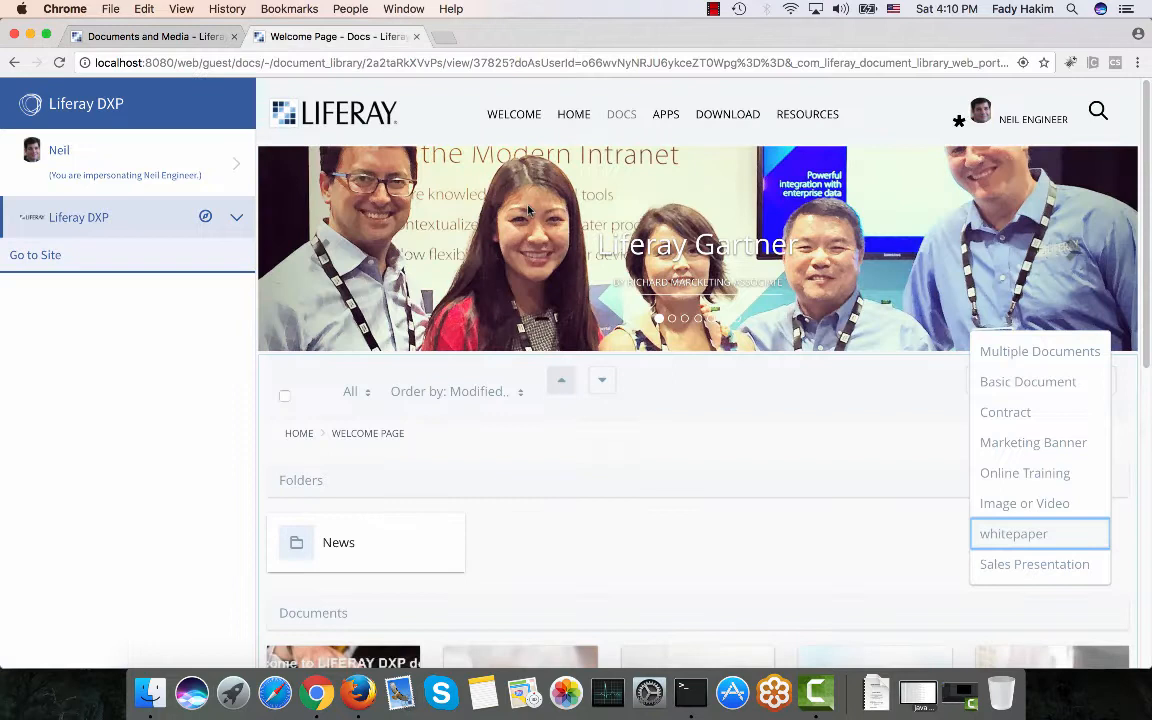
left_click(616, 116)
scroll(749, 383, "down", 1)
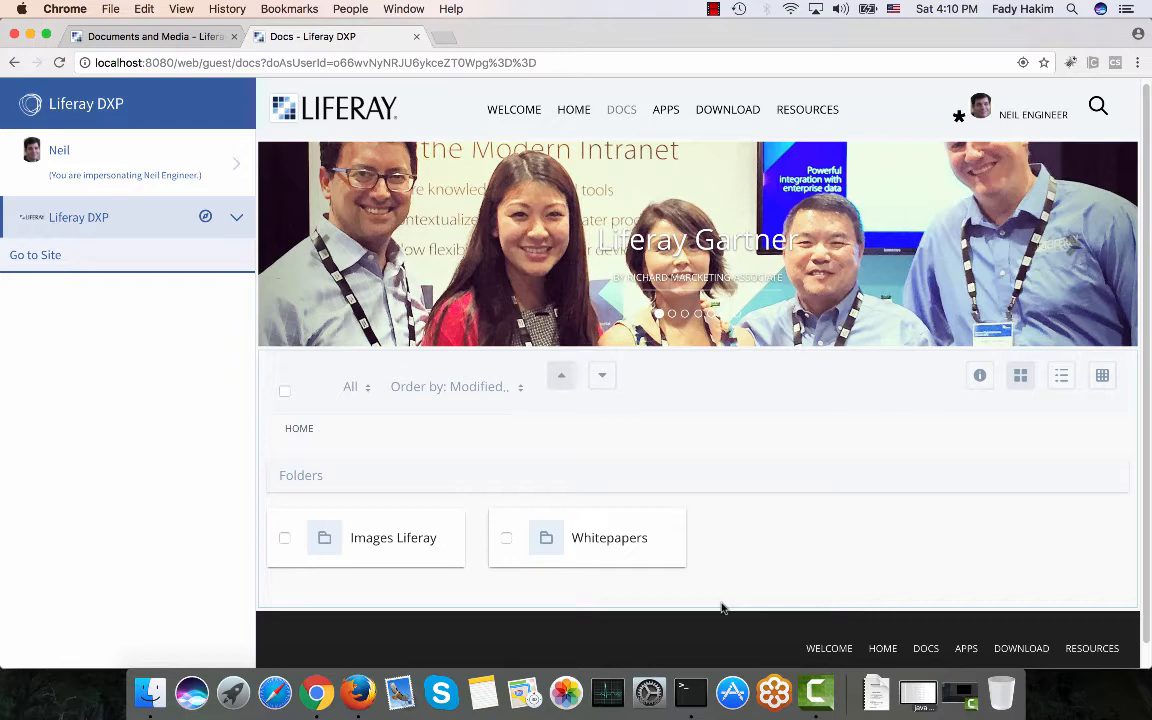
Return to the Documents and Media admin page listing all six folders, including Welcome Page.
left_click(104, 36)
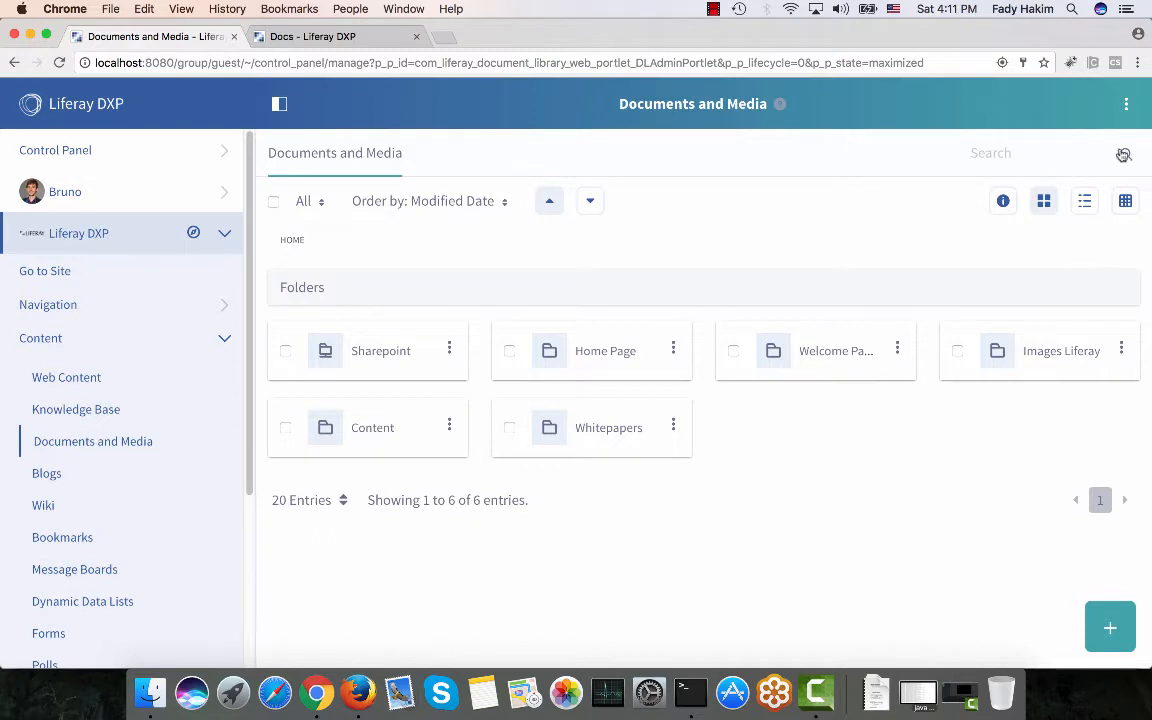
Open the Document Types list, showing six types including Contract, whitepaper and Sales Presentation.
left_click(1129, 104)
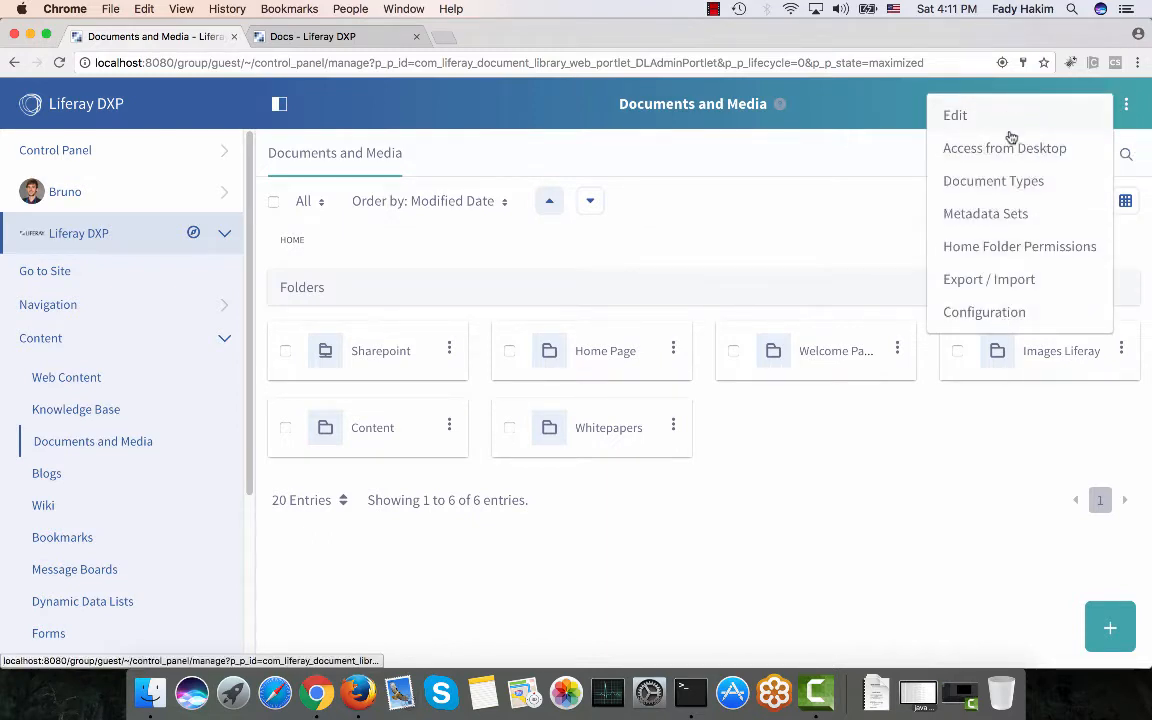
left_click(1010, 195)
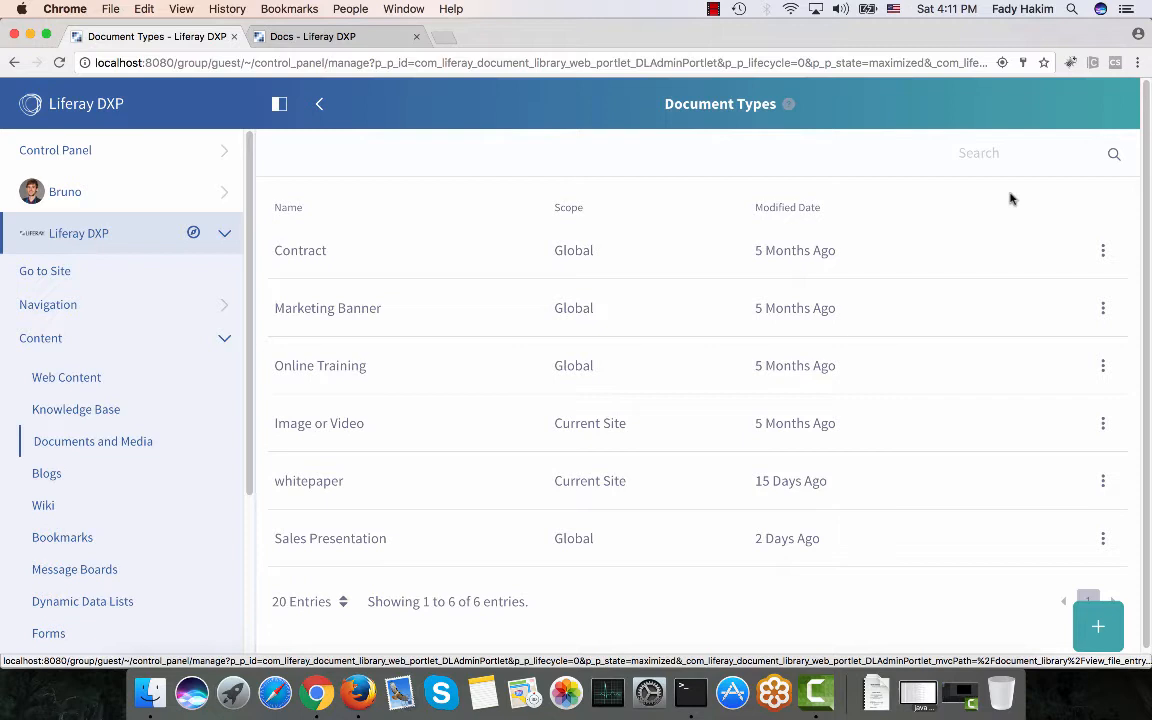
Begin a new document type named 'Sales presentations' and scroll down to the metadata field palette.
left_click(1098, 630)
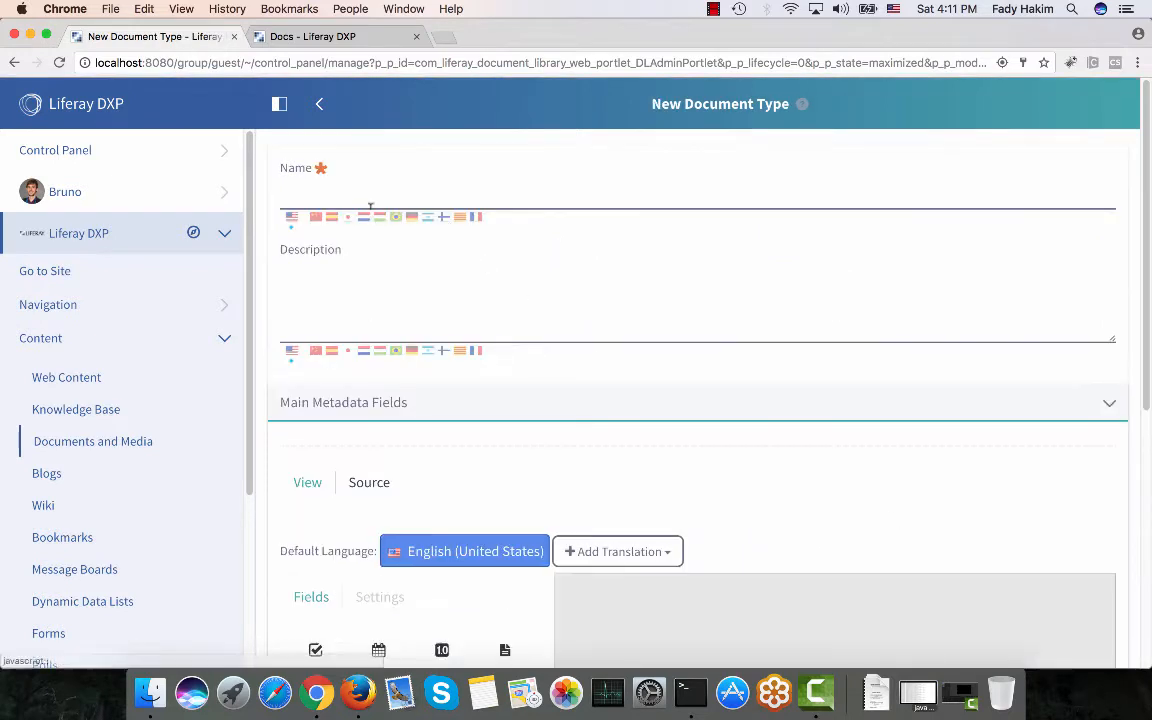
left_click(369, 189)
type("Sales presentations")
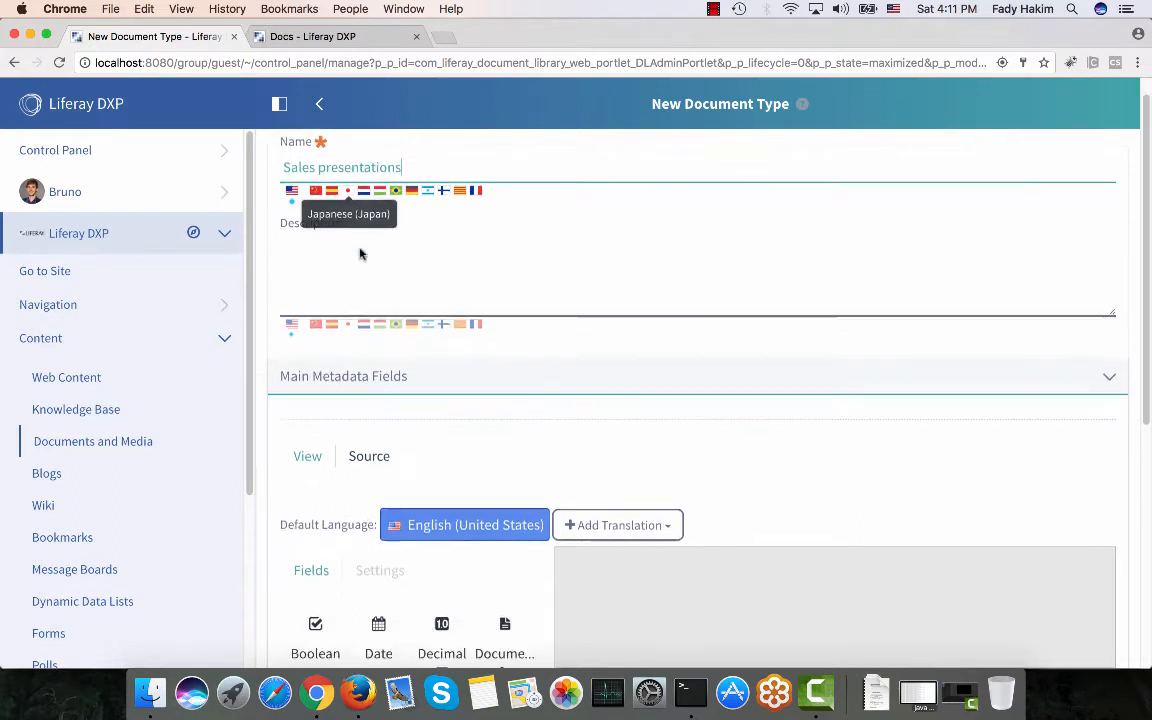
scroll(360, 252, "down", 3)
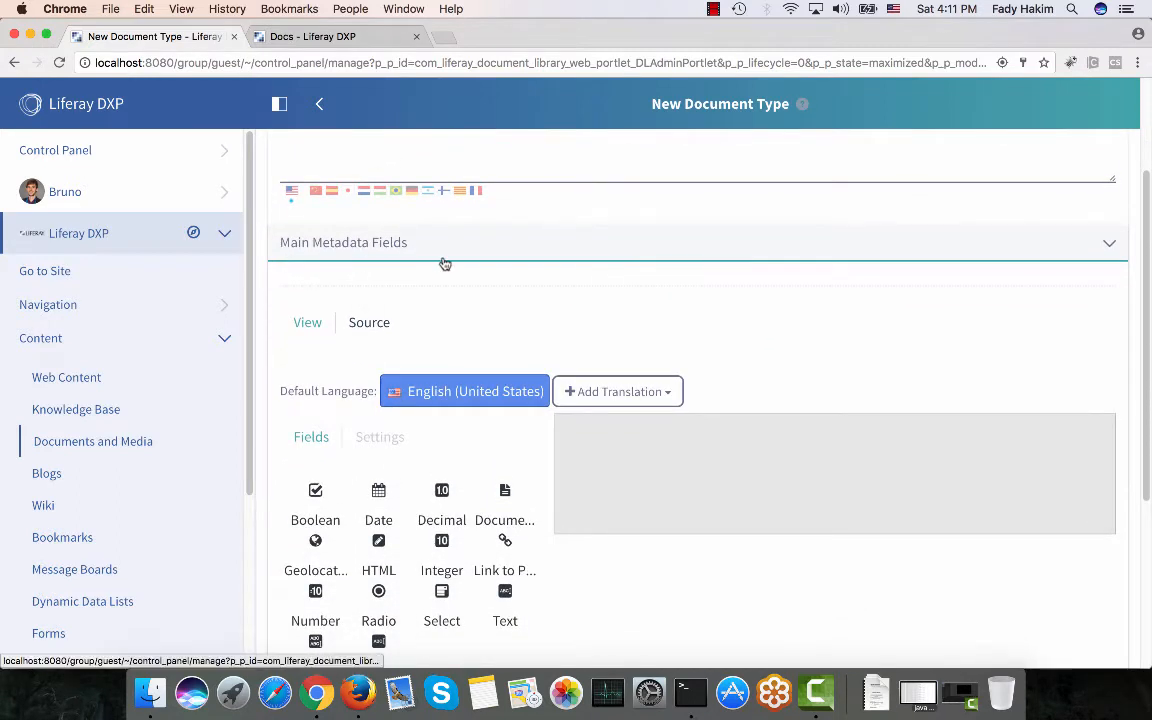
scroll(445, 263, "down", 1)
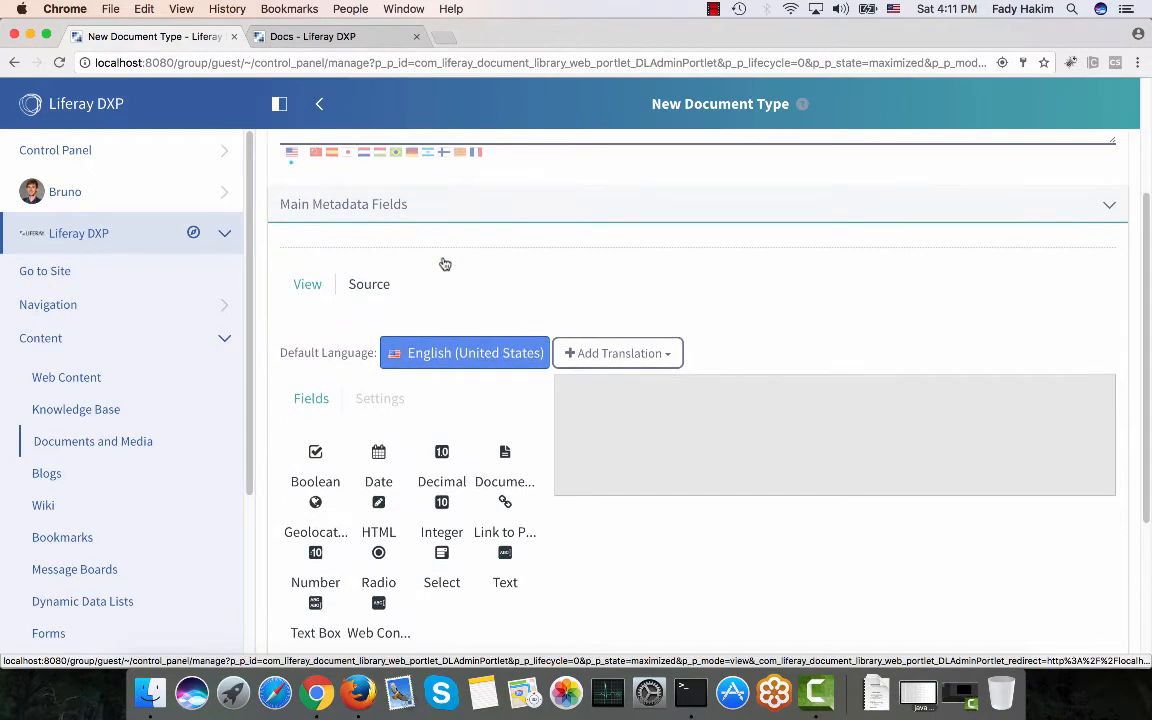
scroll(445, 263, "down", 1)
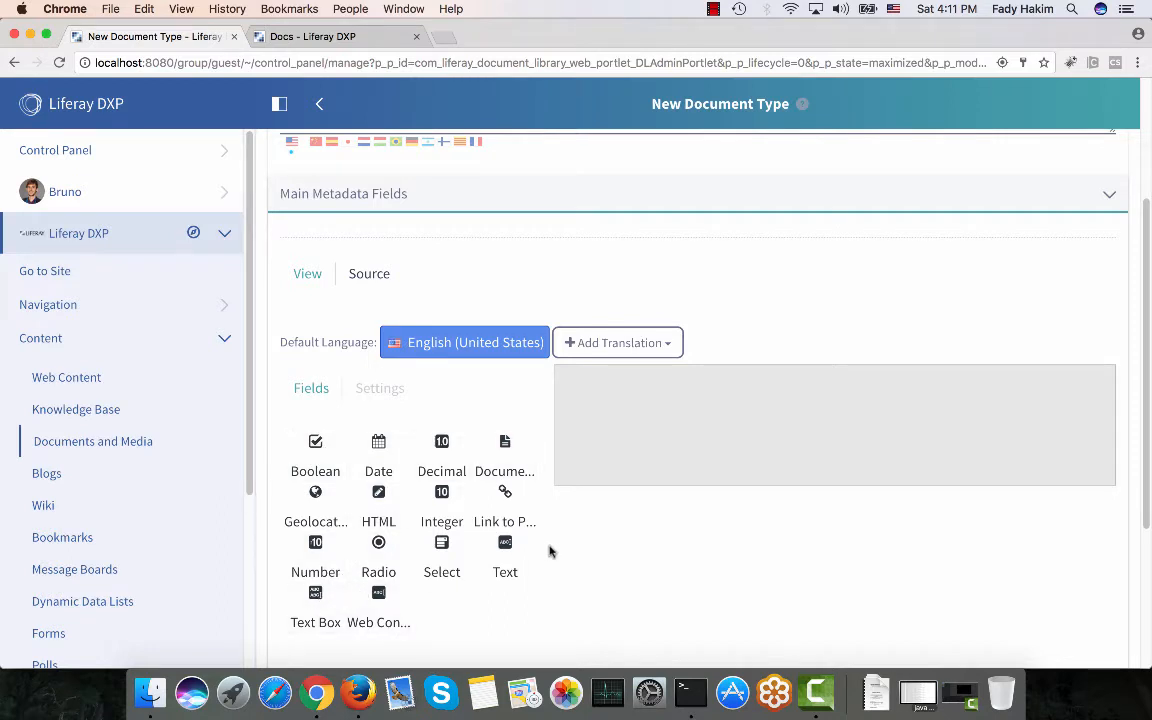
Add a Text metadata field labelled 'Author Name'.
left_click_drag(505, 545, 603, 398)
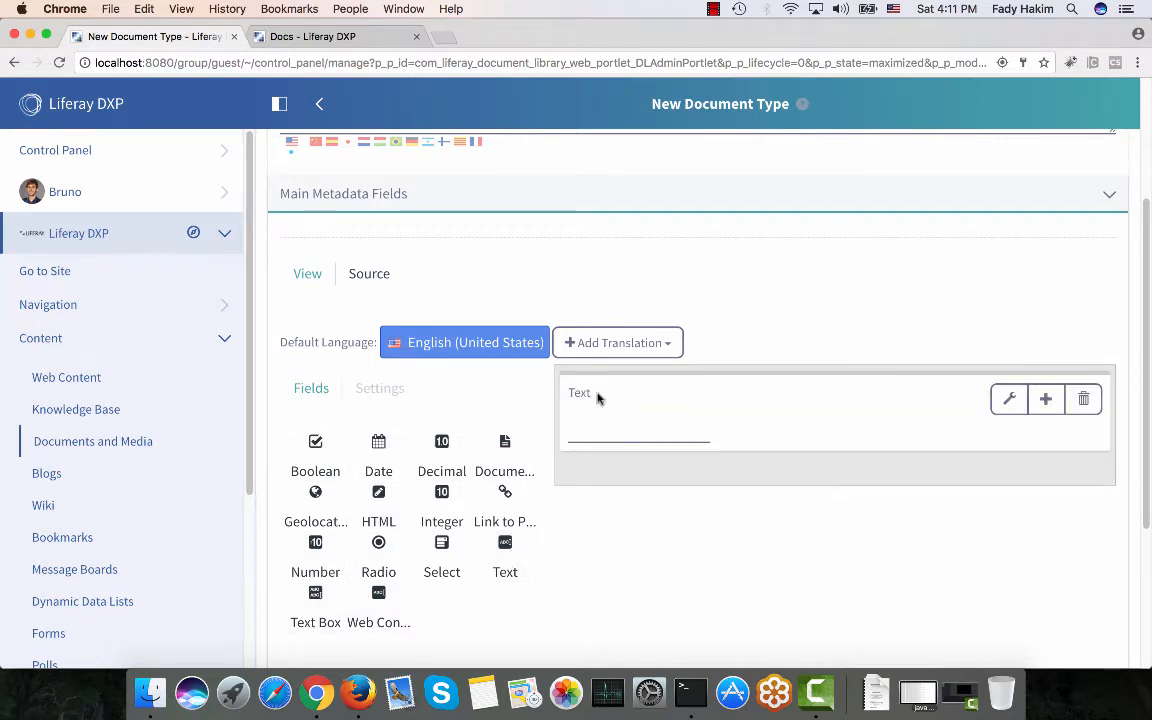
left_click(597, 398)
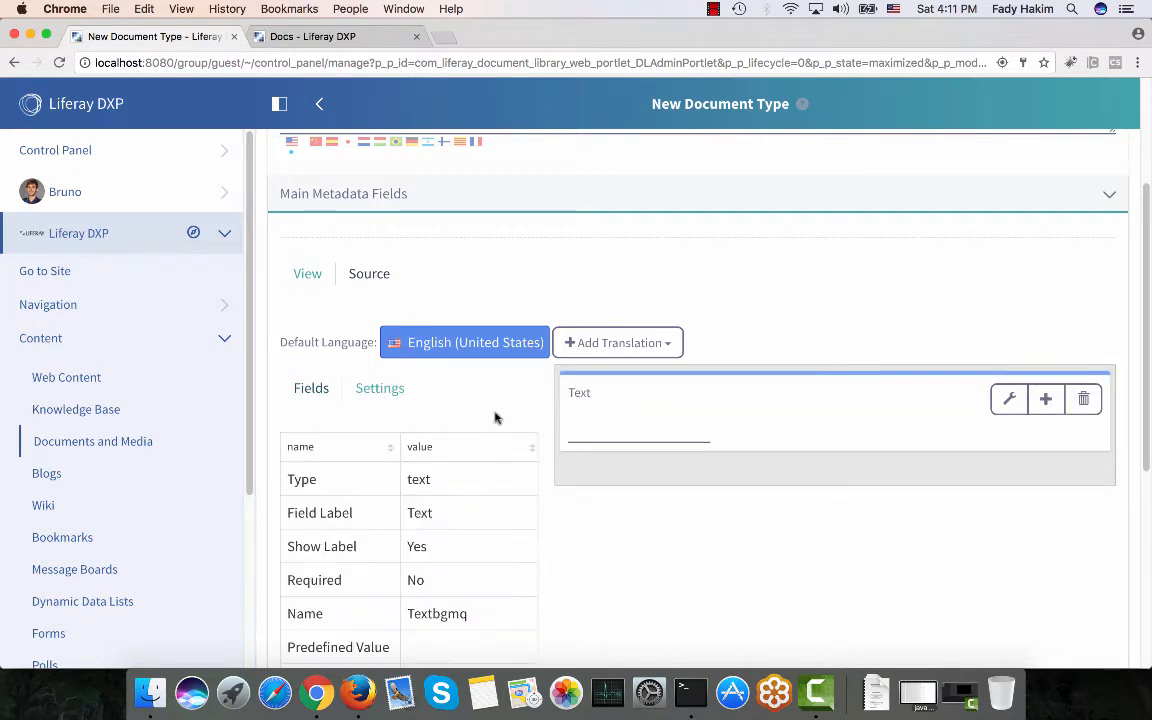
left_click(420, 512)
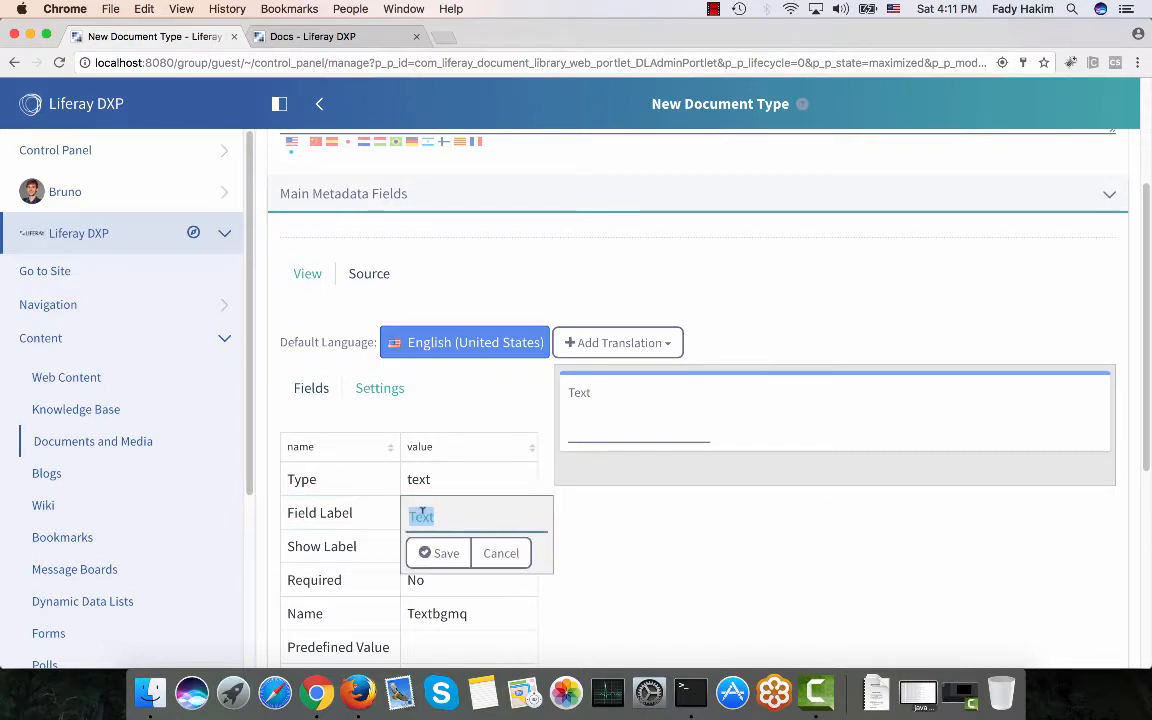
type("Author ")
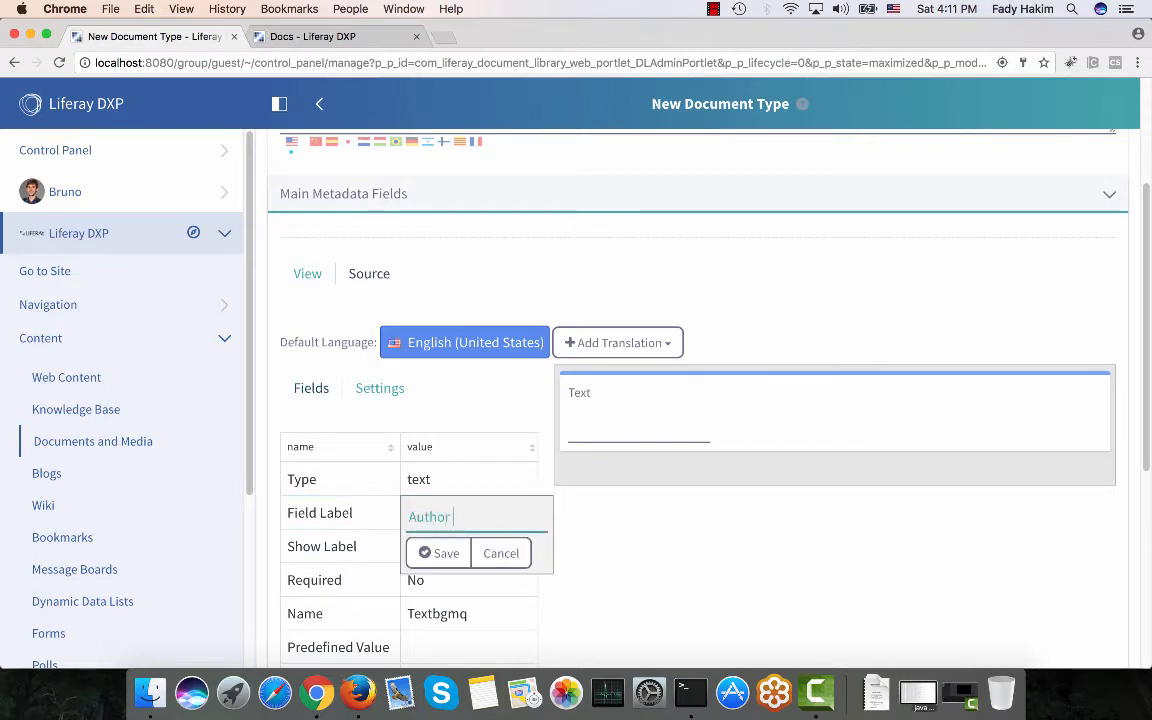
type("Name")
left_click(442, 554)
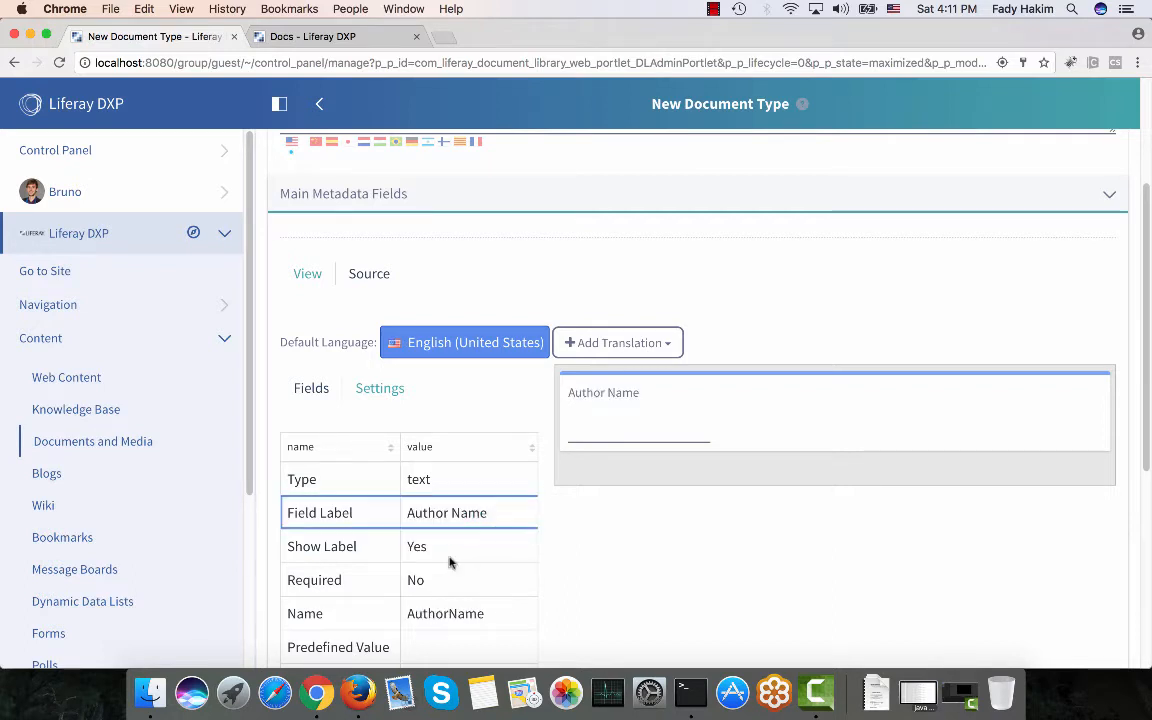
left_click(311, 388)
Add a Date field to the form, deleting the accidental duplicate copy.
scroll(311, 388, "down", 1)
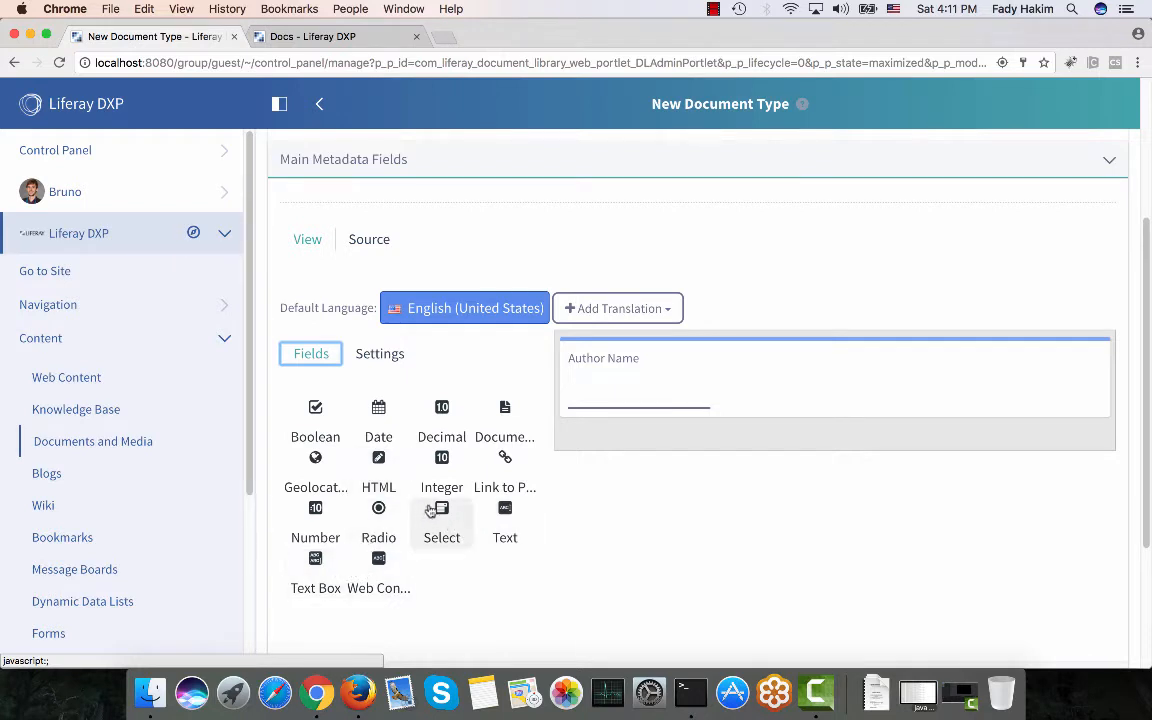
left_click_drag(404, 419, 656, 400)
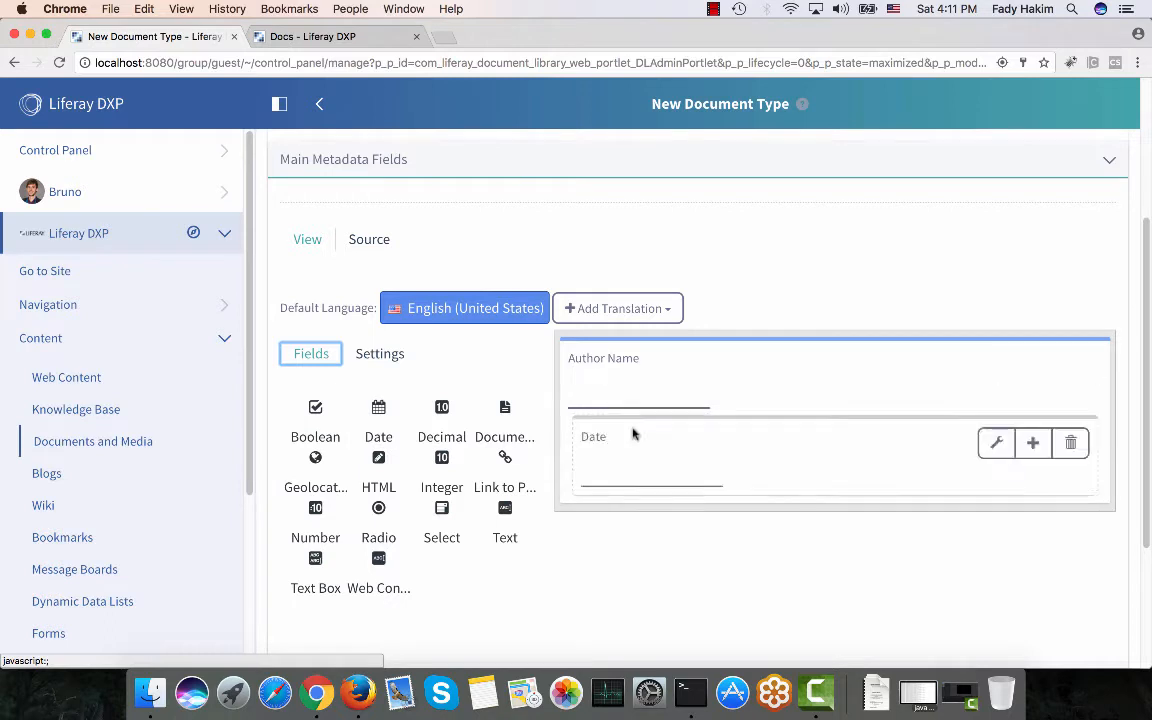
left_click(1070, 442)
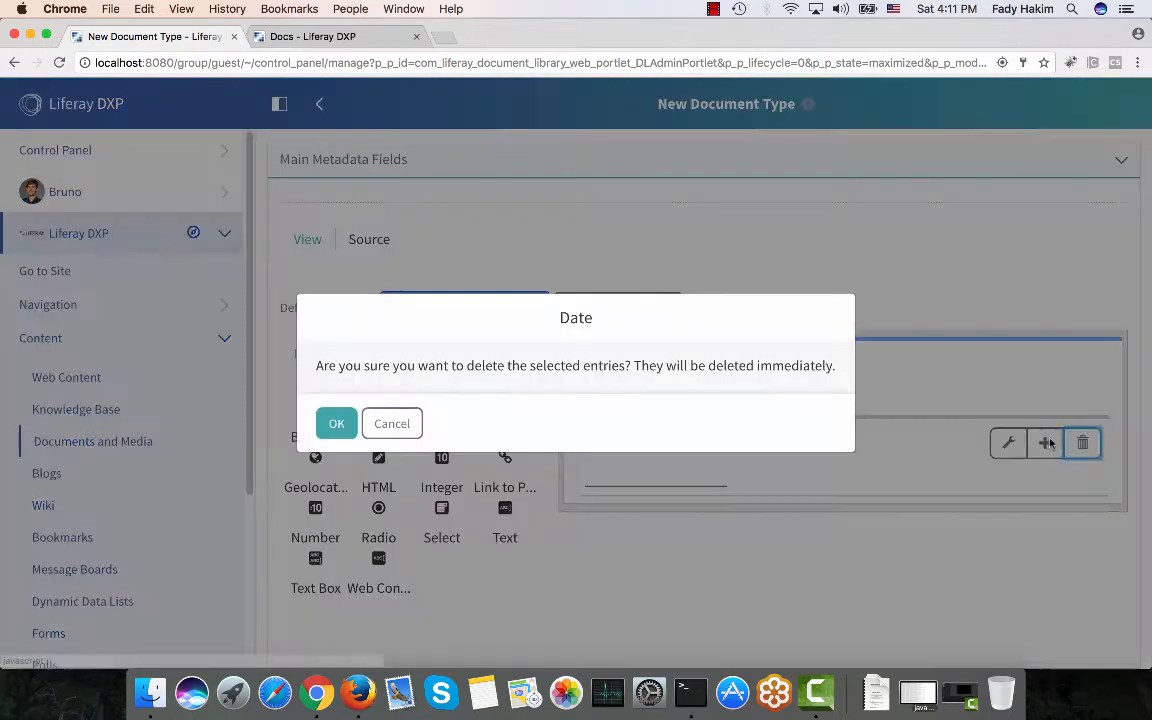
left_click(337, 425)
left_click_drag(504, 424, 581, 445)
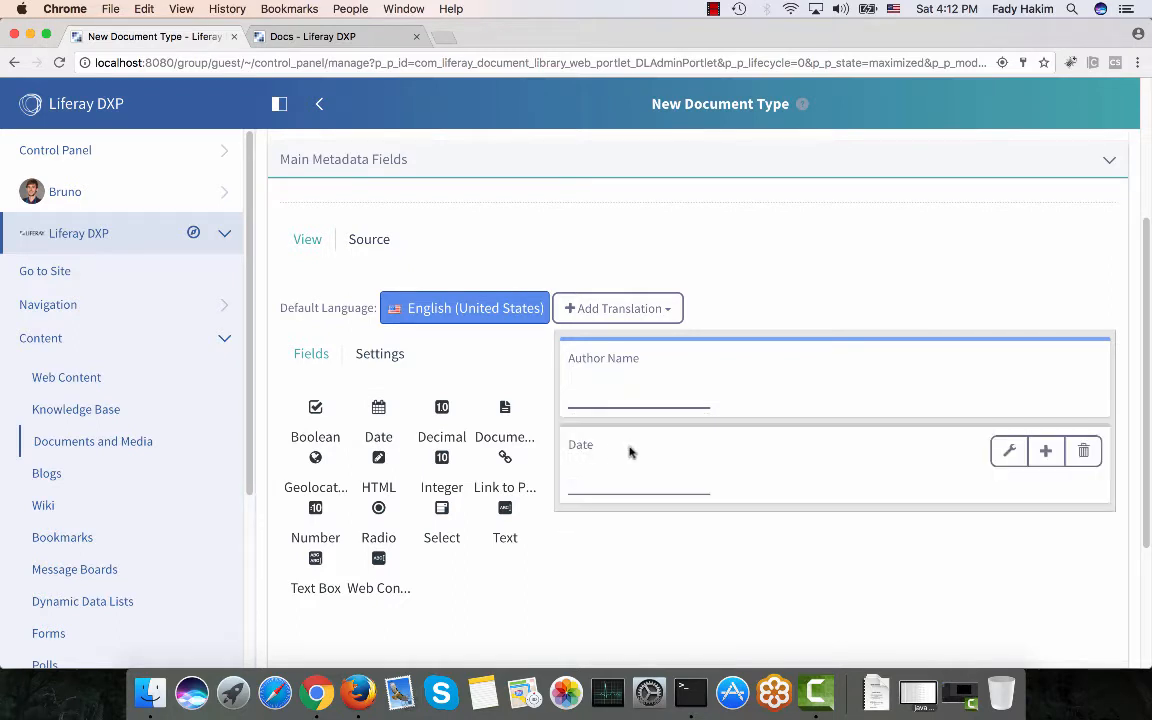
left_click(630, 452)
Relabel the Date field as 'Expiration Date'.
left_click(469, 478)
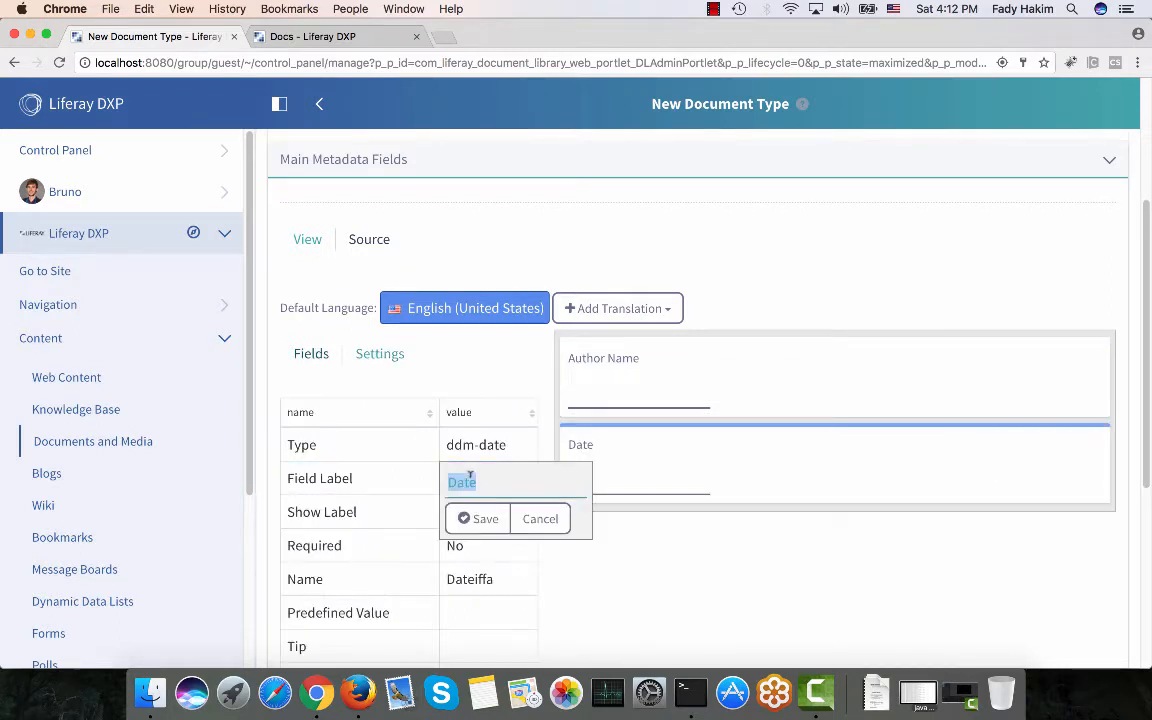
type("Expiration")
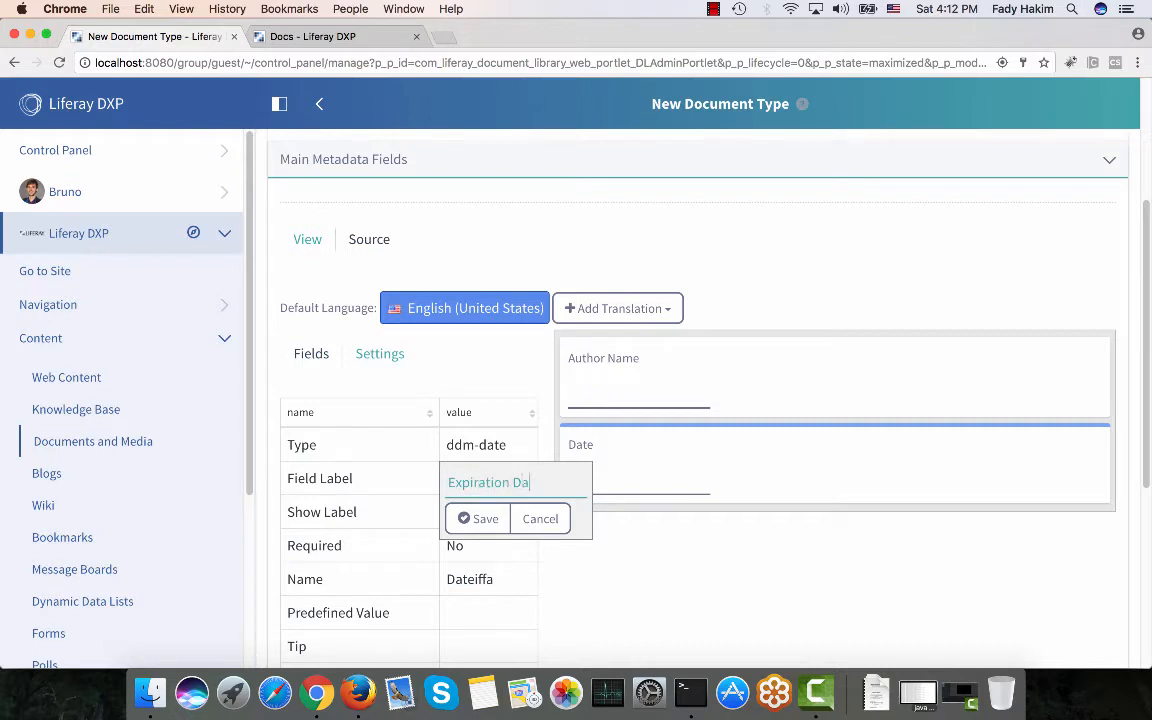
left_click(465, 521)
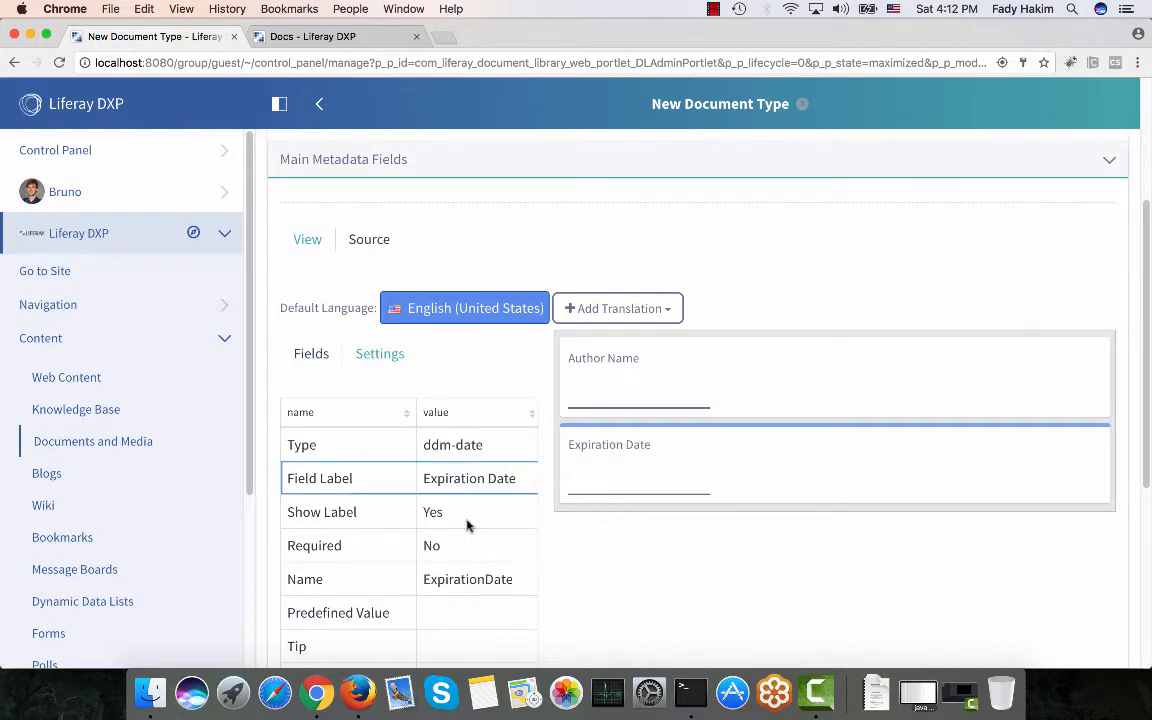
left_click(311, 355)
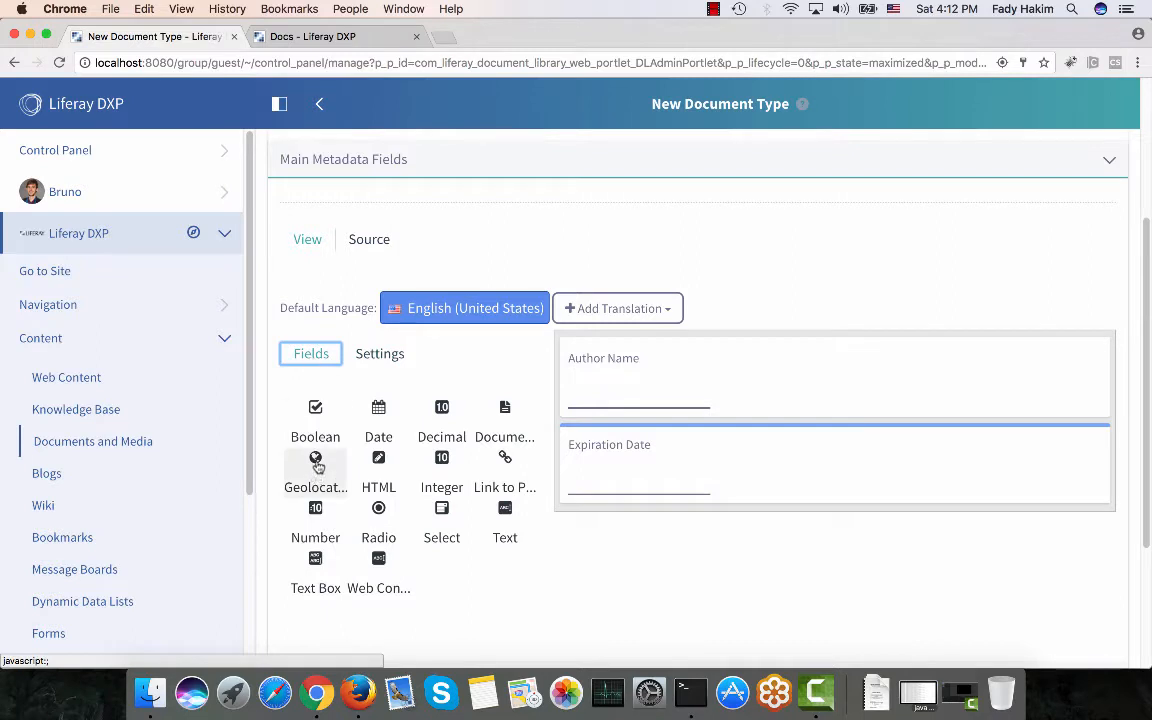
Add a Geolocation field and save the Sales presentations document type.
left_click_drag(318, 478, 715, 555)
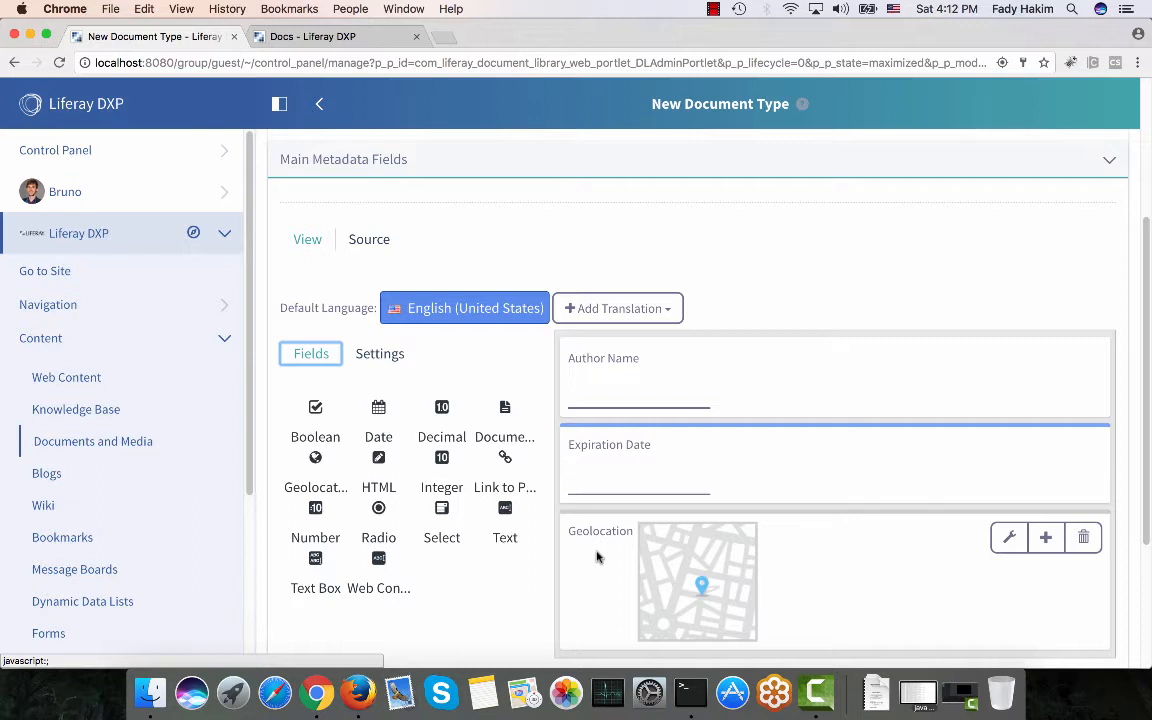
left_click(643, 358)
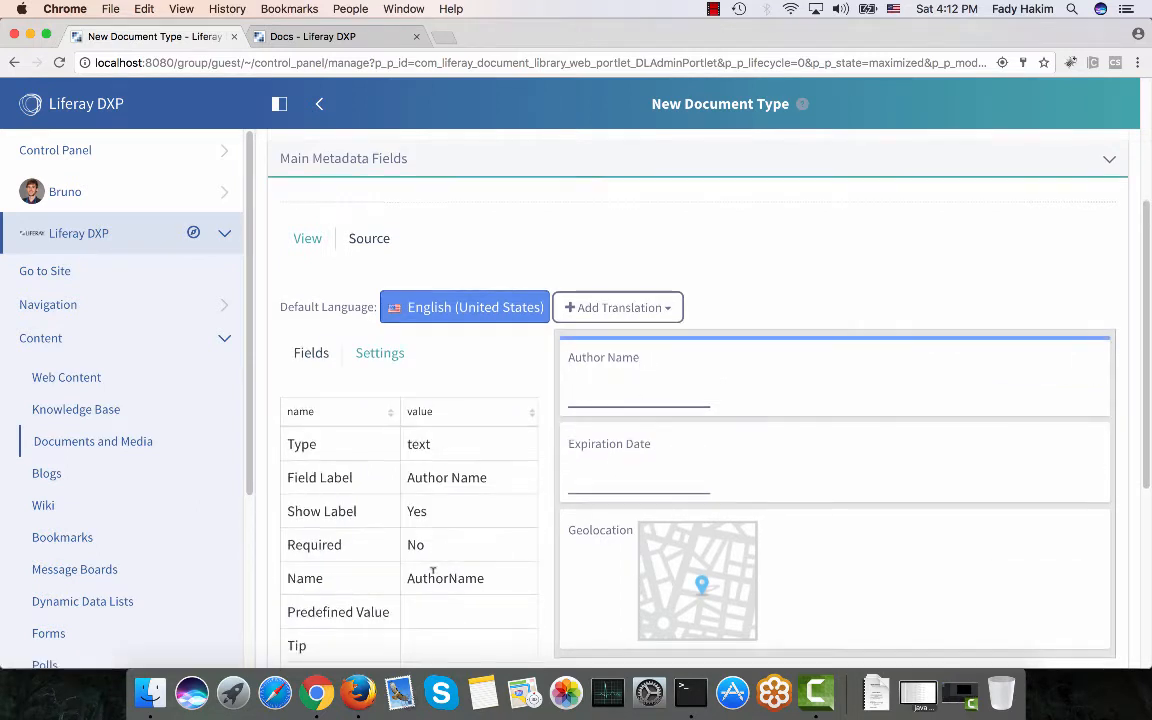
scroll(433, 572, "down", 1)
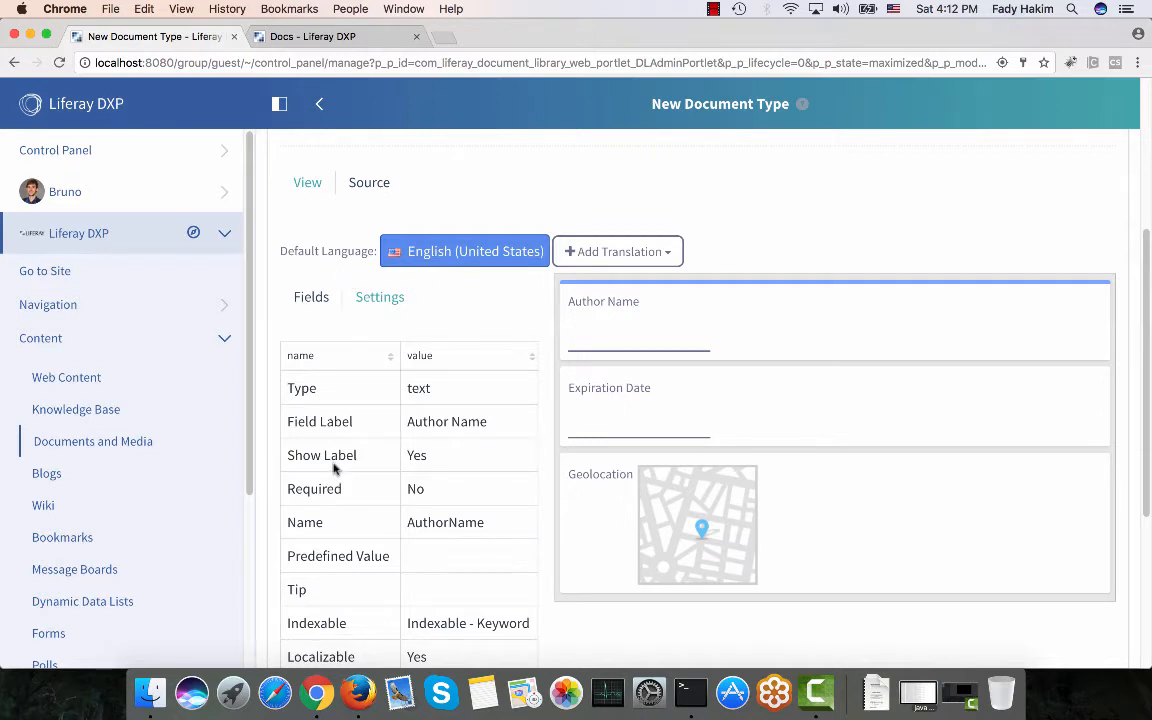
scroll(392, 354, "down", 1)
scroll(392, 354, "down", 1)
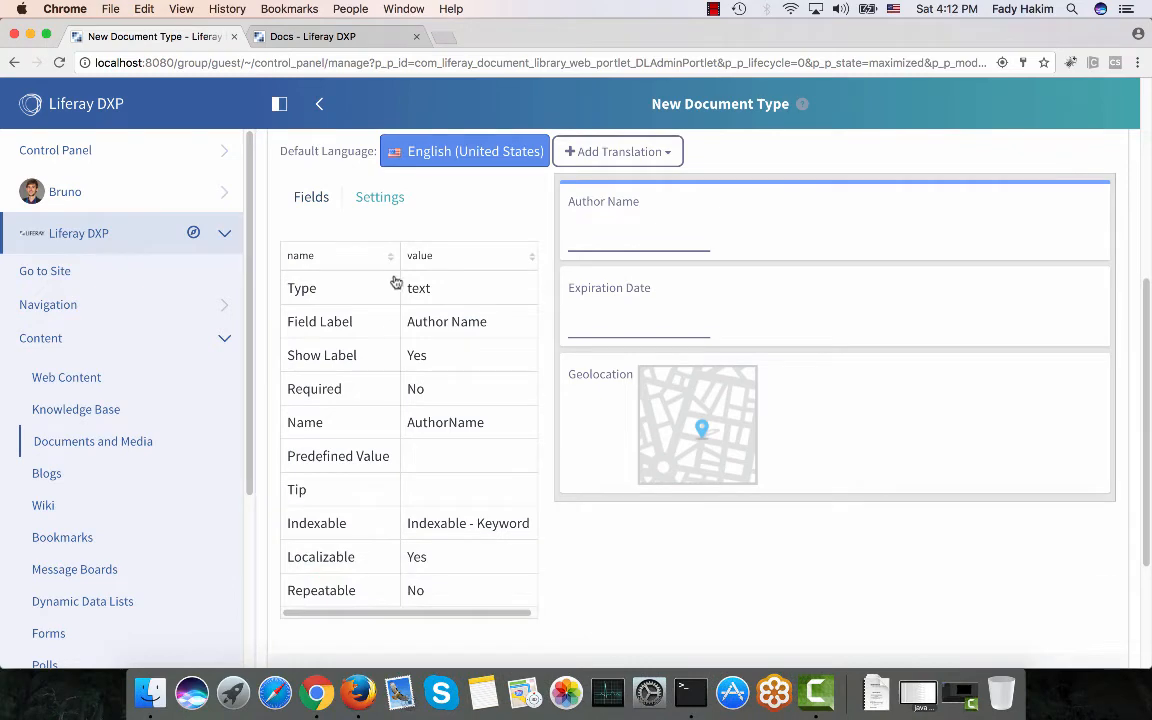
left_click(311, 197)
scroll(479, 327, "up", 8)
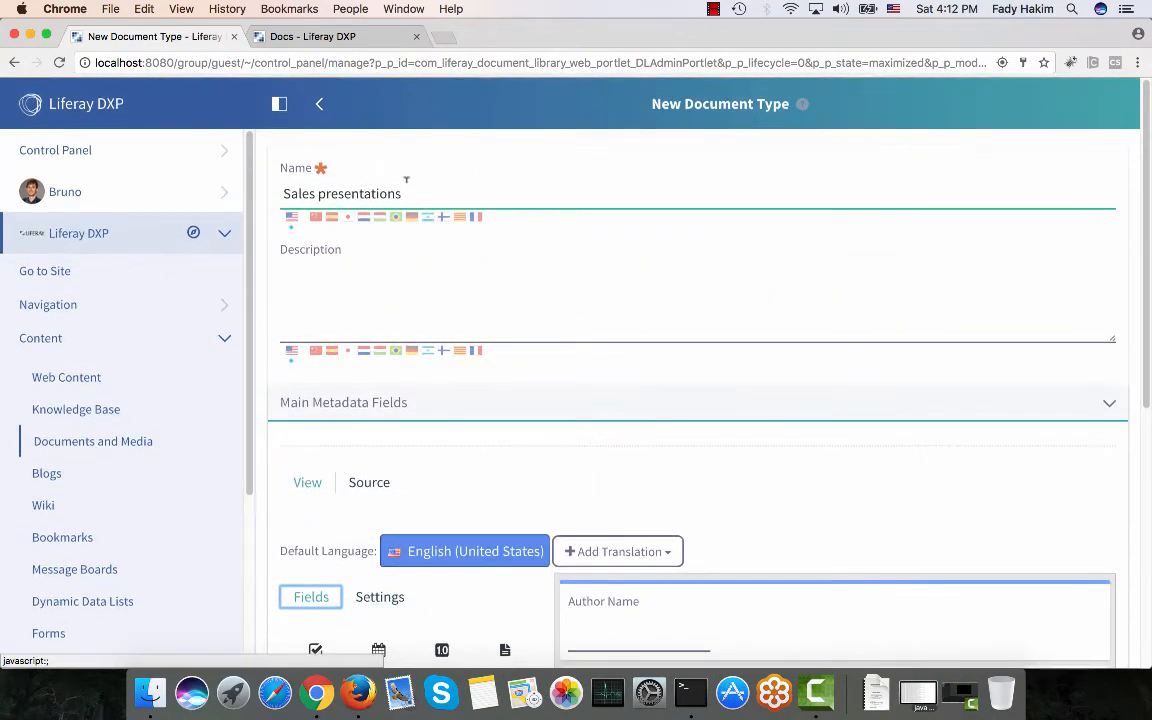
scroll(419, 188, "down", 5)
left_click(322, 574)
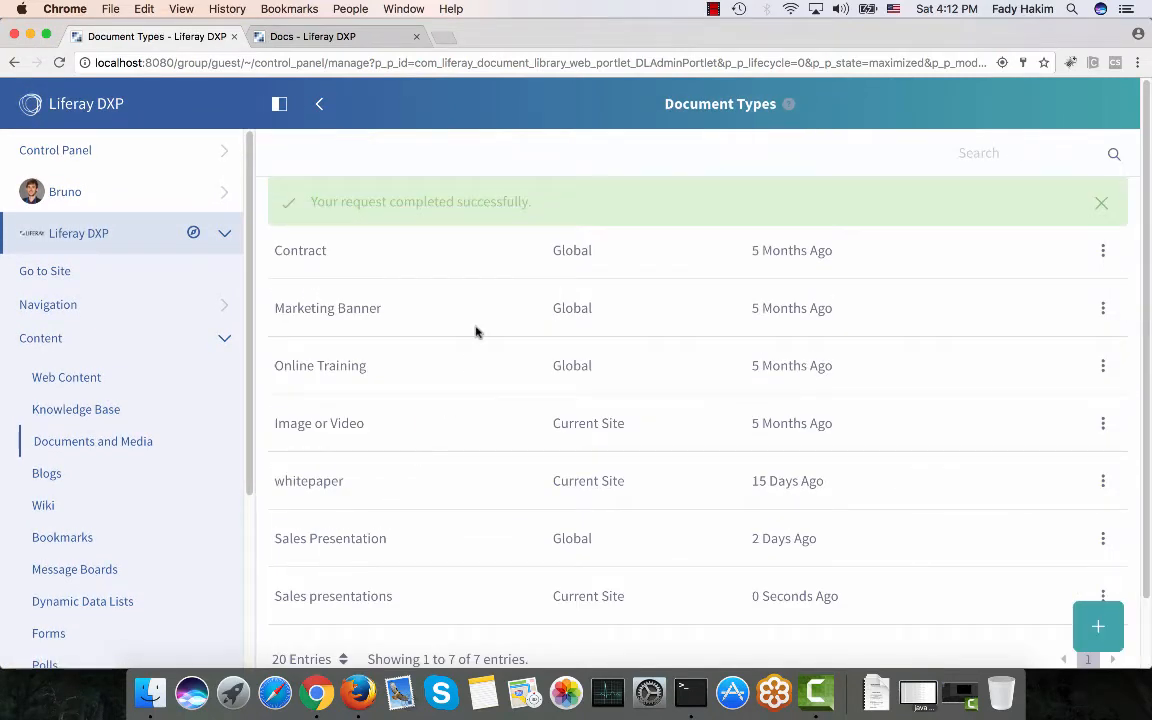
scroll(476, 332, "down", 2)
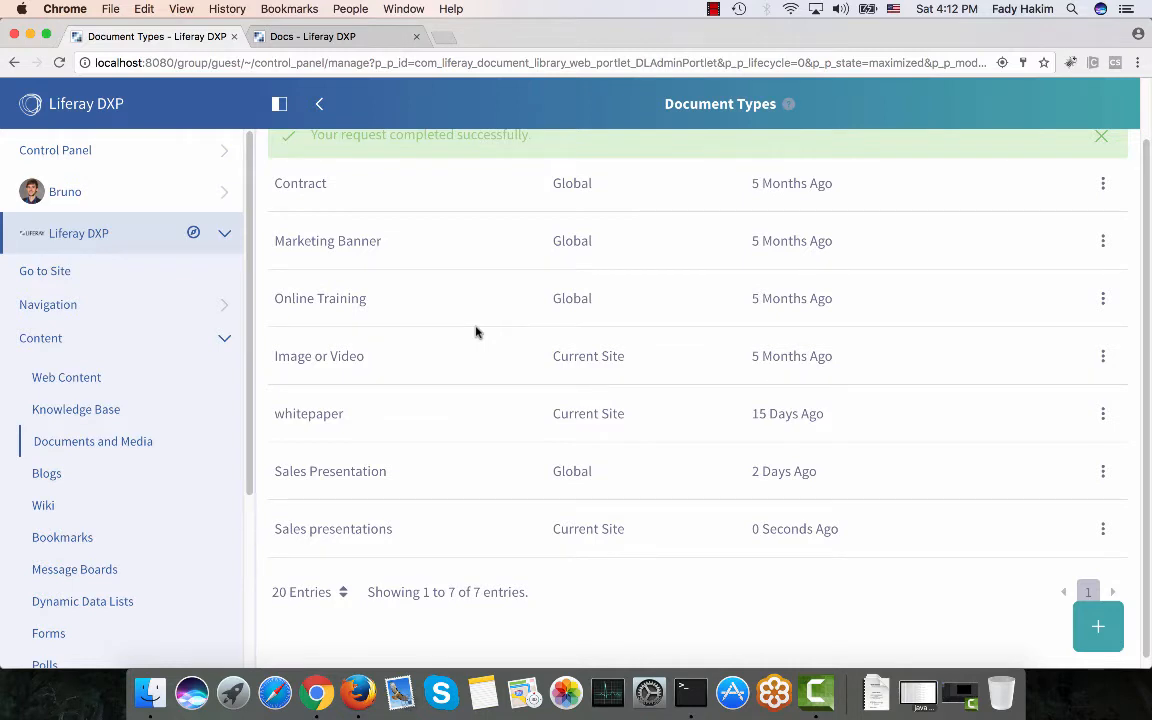
left_click(1104, 474)
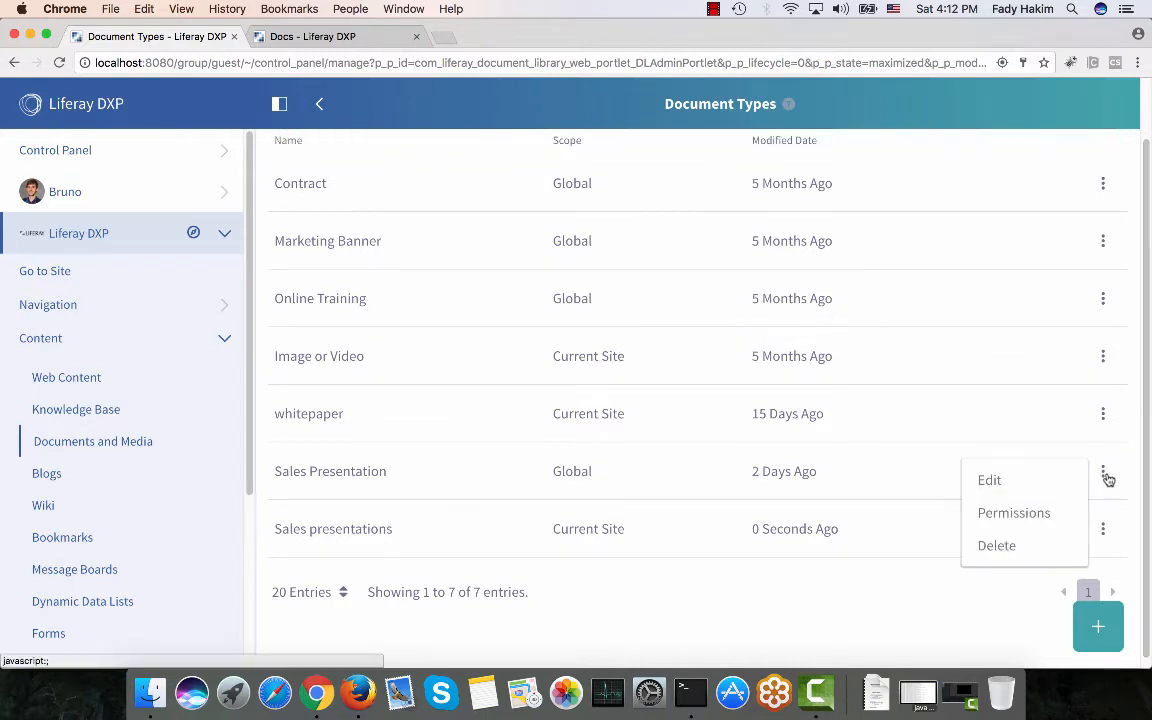
left_click(1018, 515)
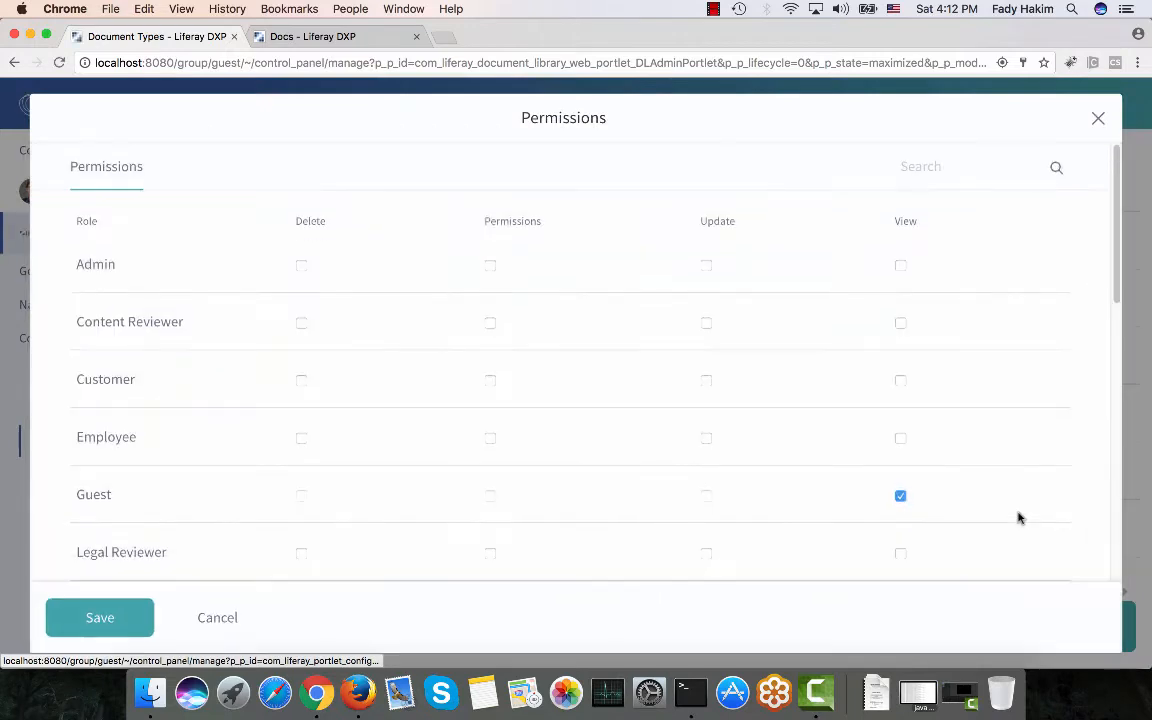
scroll(1018, 517, "down", 2)
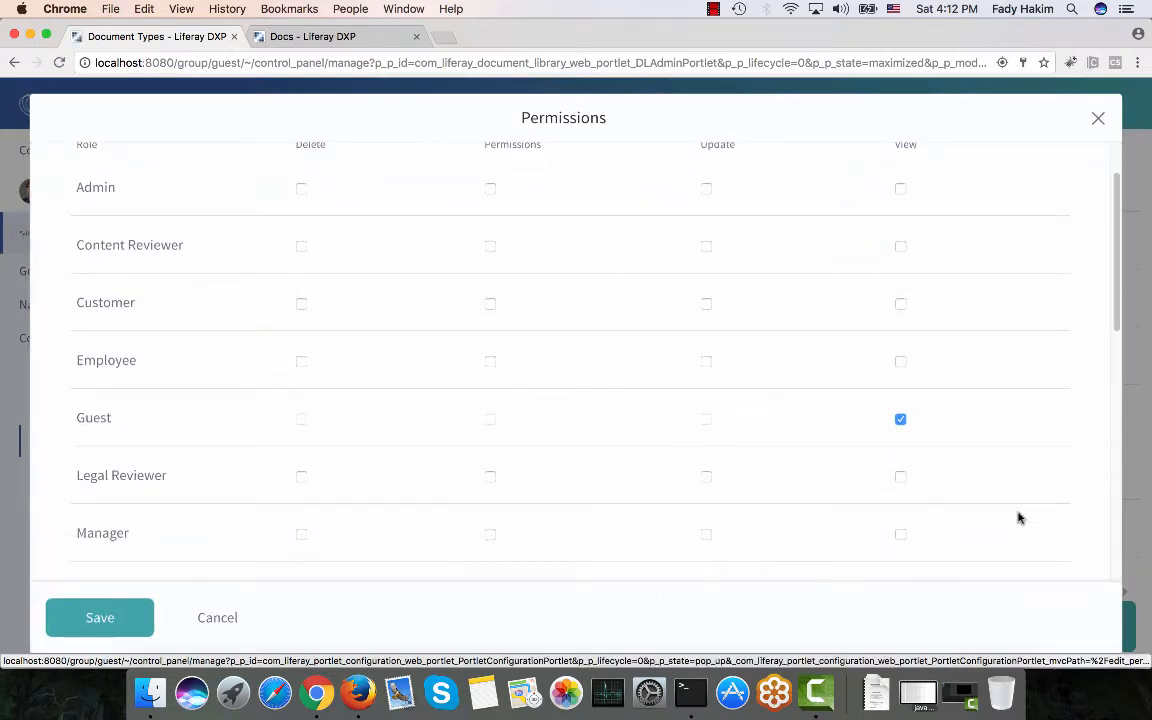
scroll(1020, 518, "down", 1)
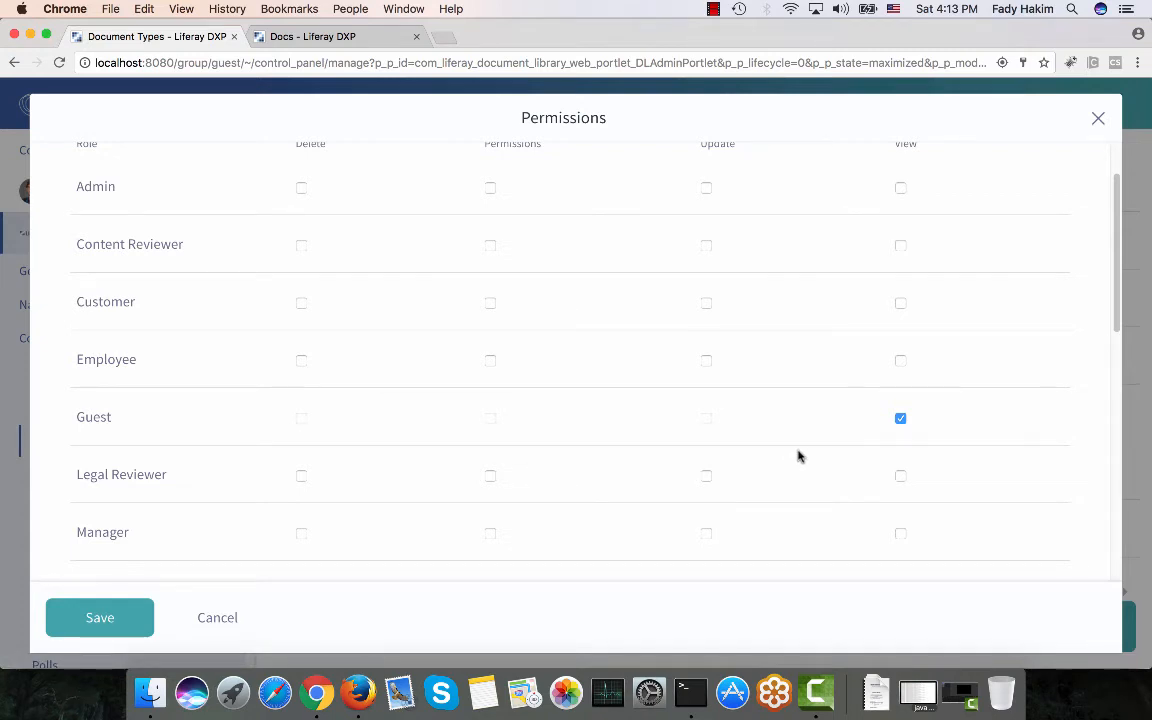
left_click(1099, 120)
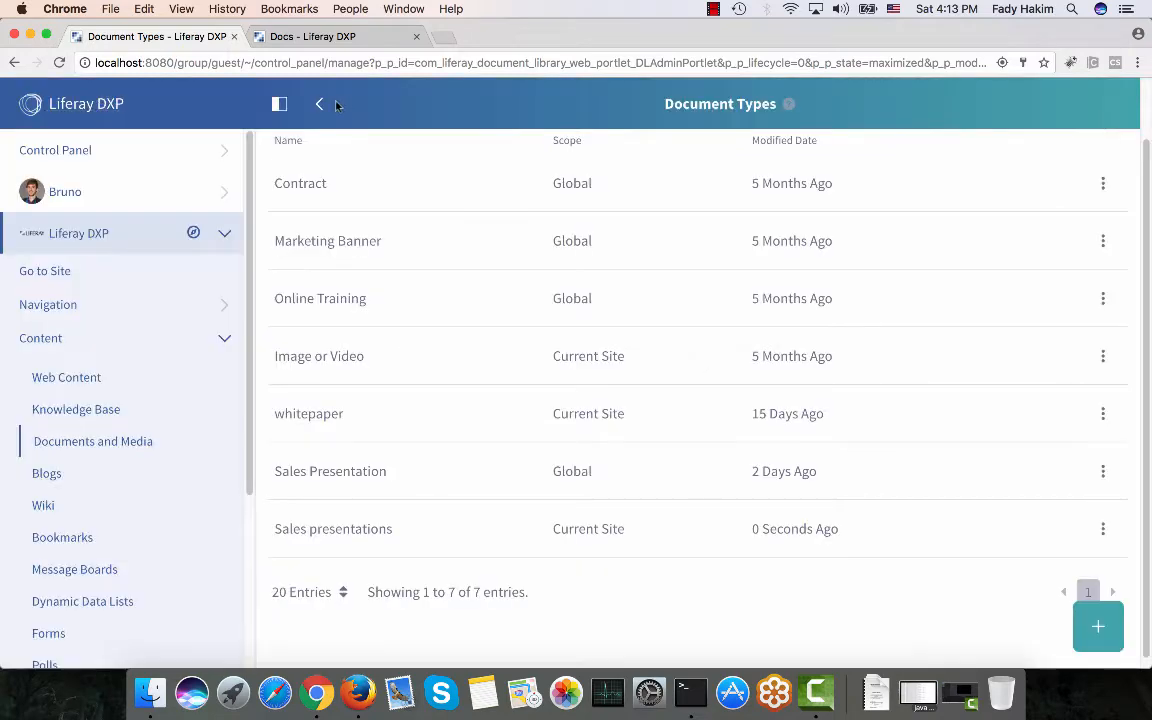
Close the Docs site tab and return to the Documents and Media home with its six folders.
left_click(326, 43)
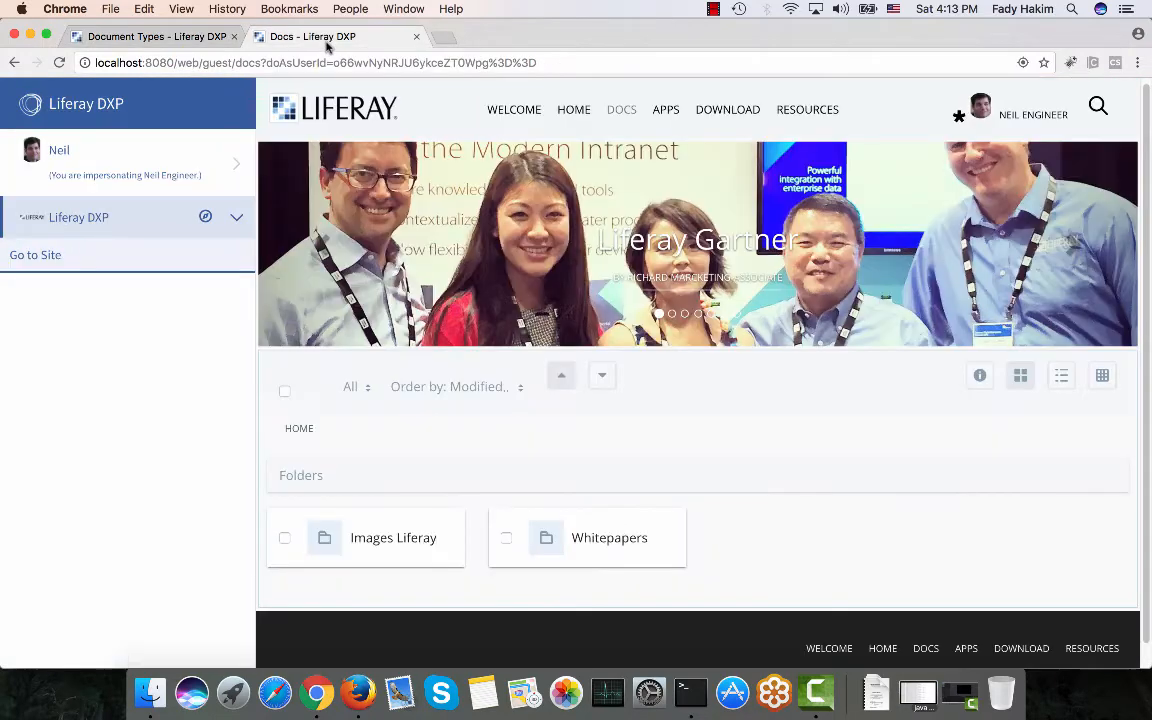
left_click(157, 40)
middle_click(385, 40)
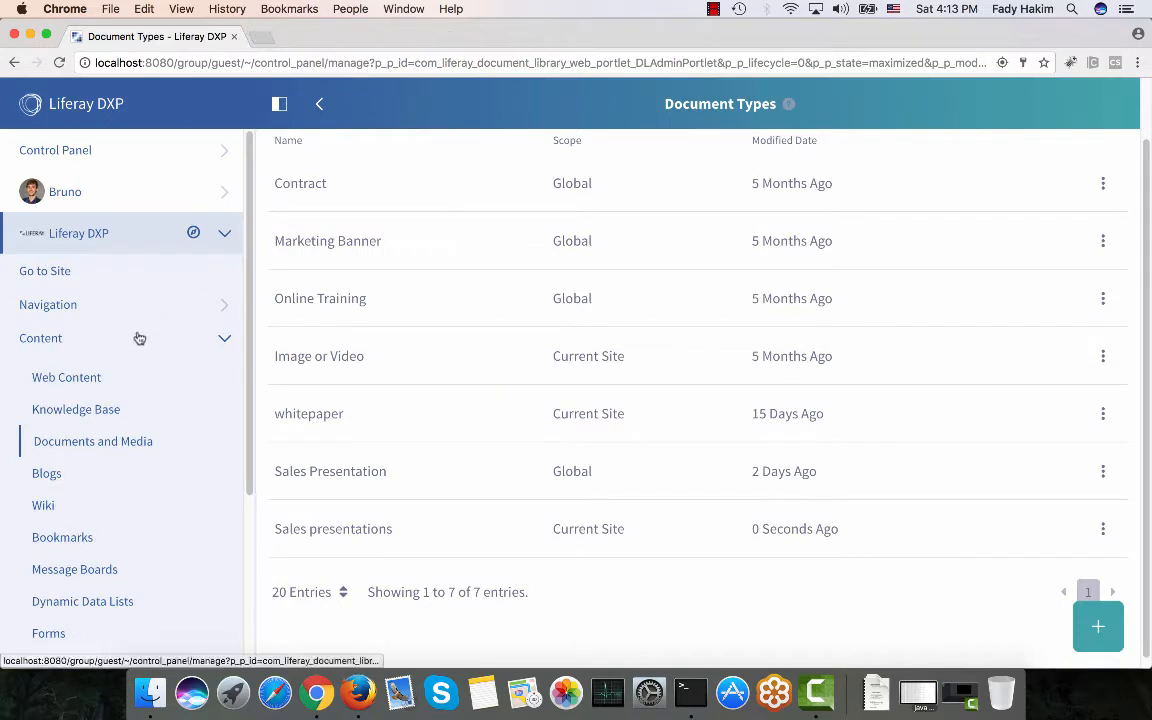
left_click(104, 441)
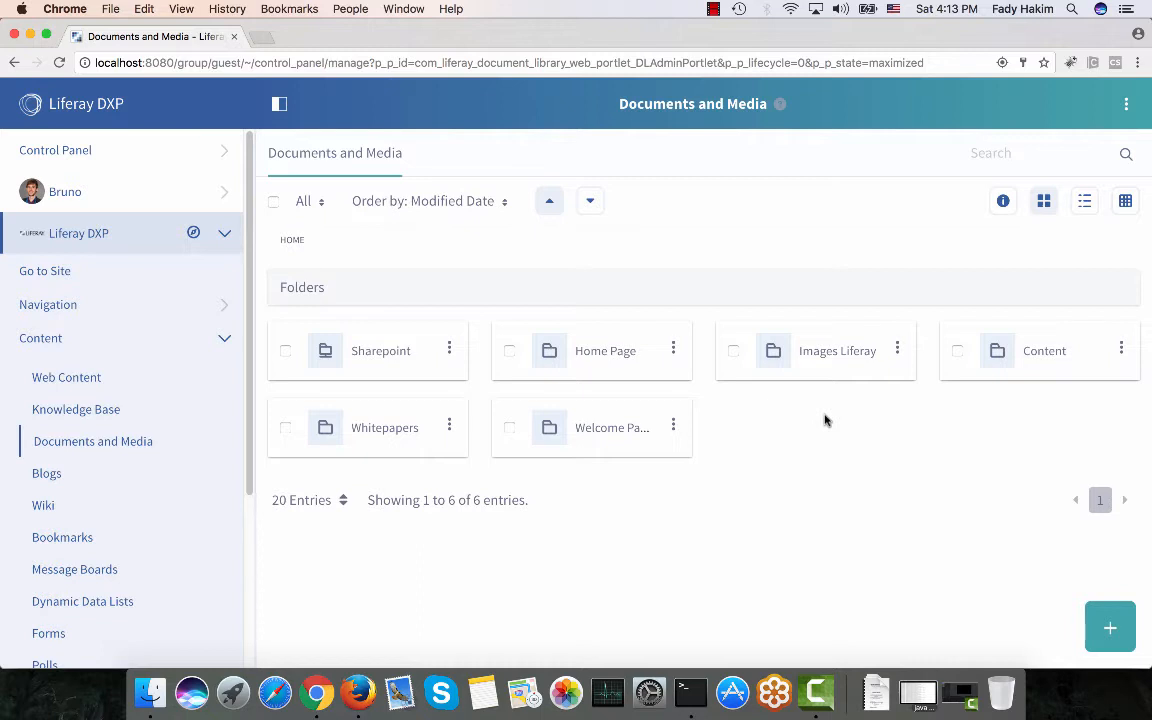
Create a new folder named 'Sales' in Documents and Media.
left_click(1110, 627)
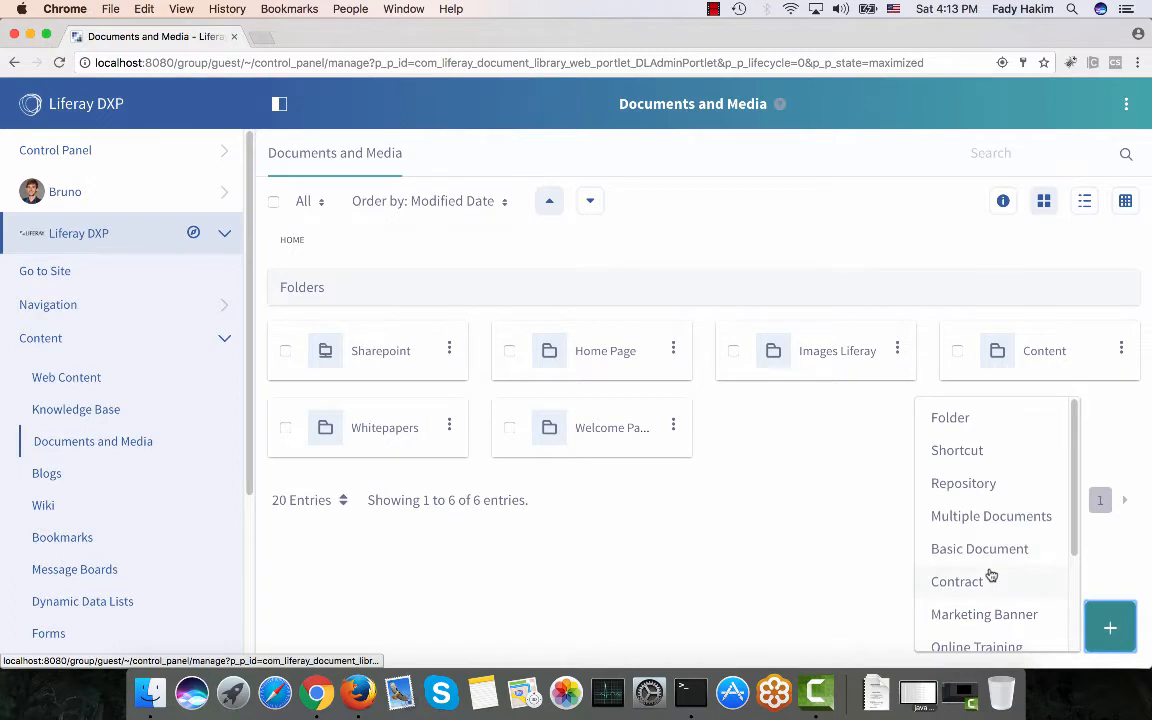
scroll(990, 577, "down", 2)
scroll(956, 447, "up", 1)
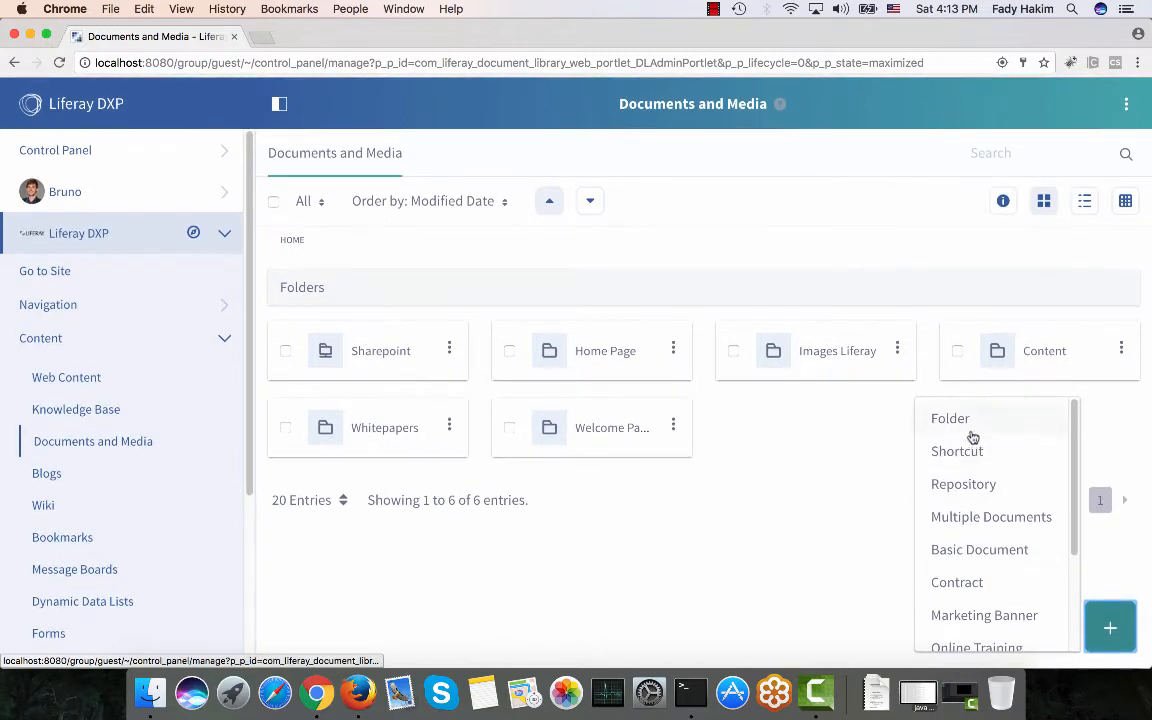
left_click(975, 424)
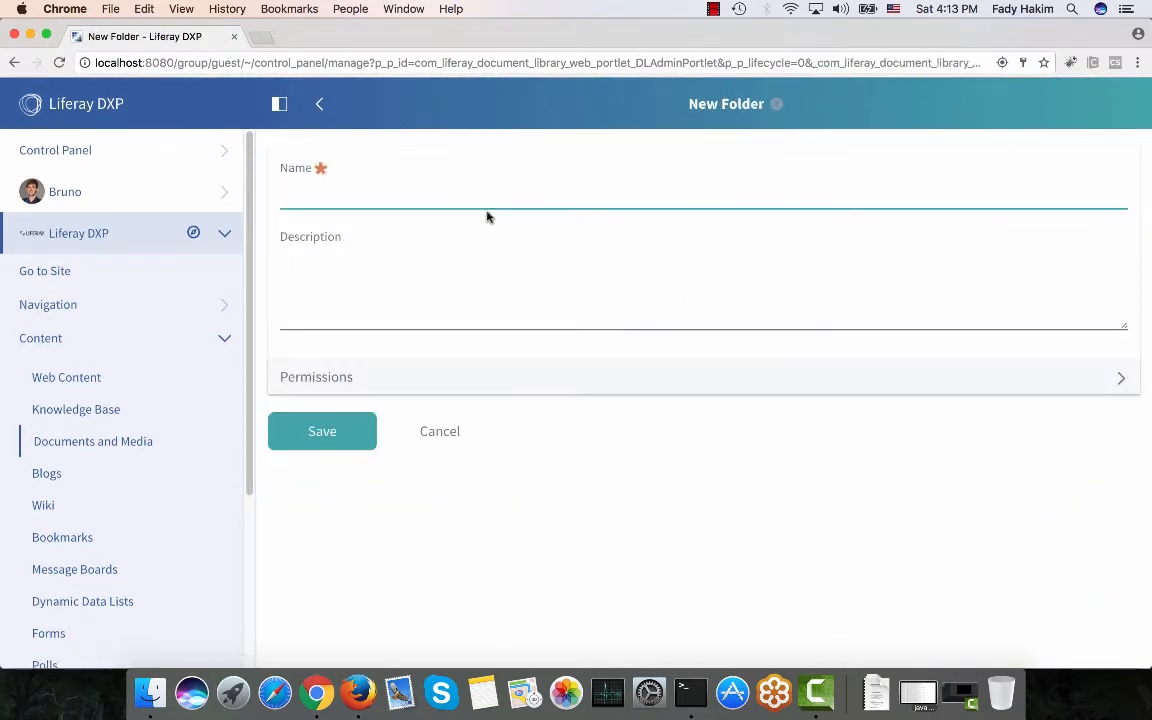
type("Sales")
left_click(305, 439)
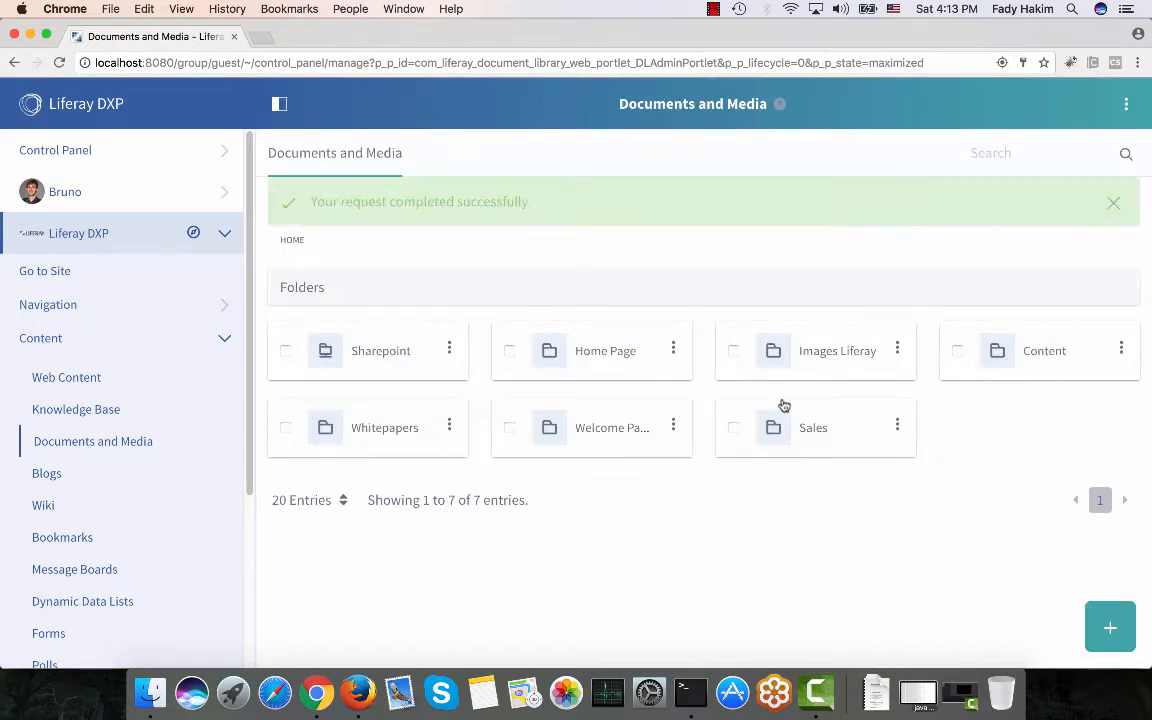
left_click(897, 427)
Revoke Guest's View permission on the Sales folder and save the change.
left_click(787, 597)
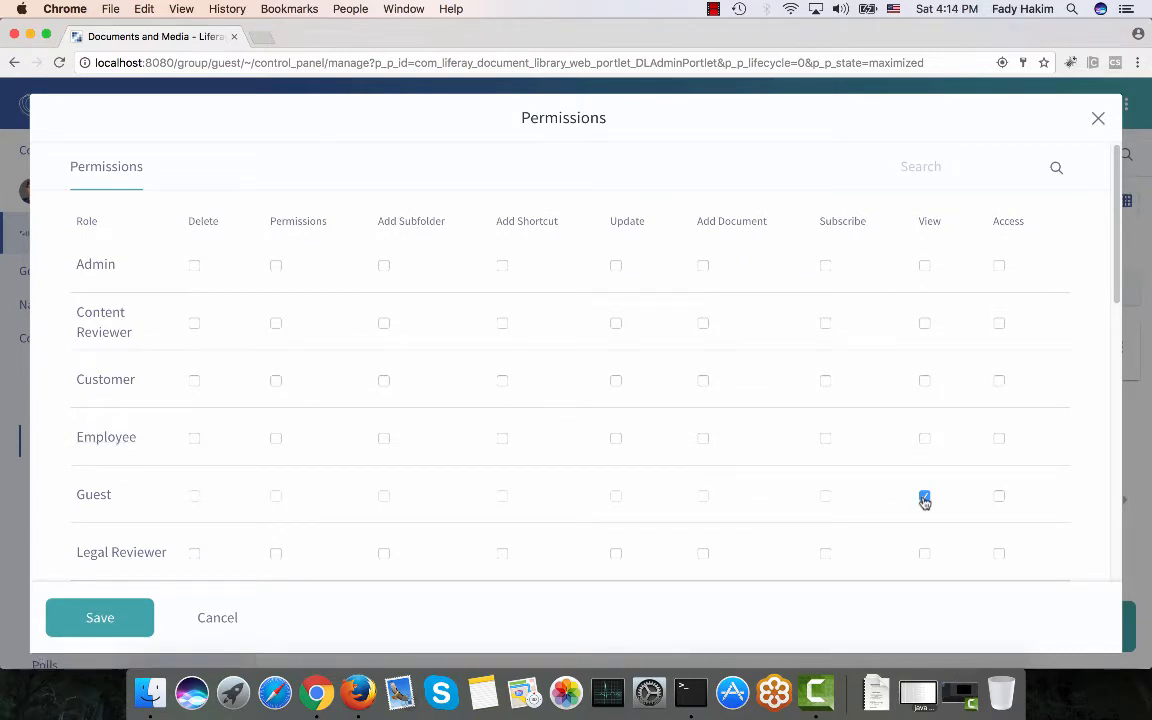
scroll(926, 497, "down", 5)
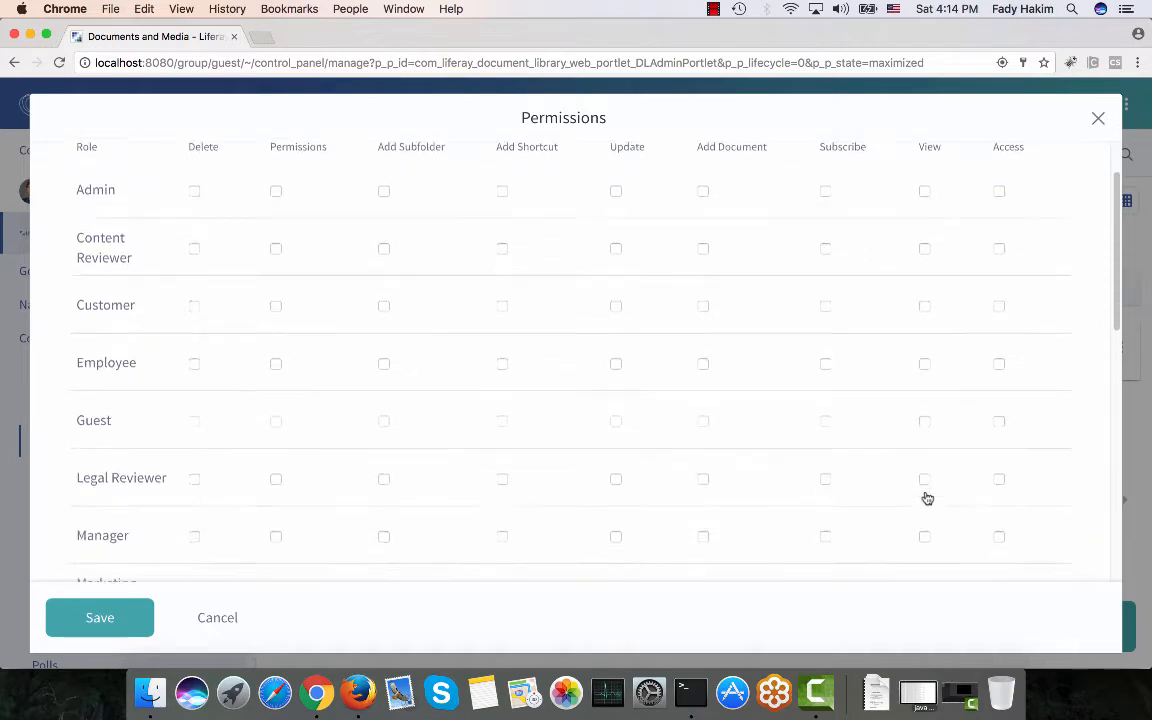
scroll(926, 497, "down", 10)
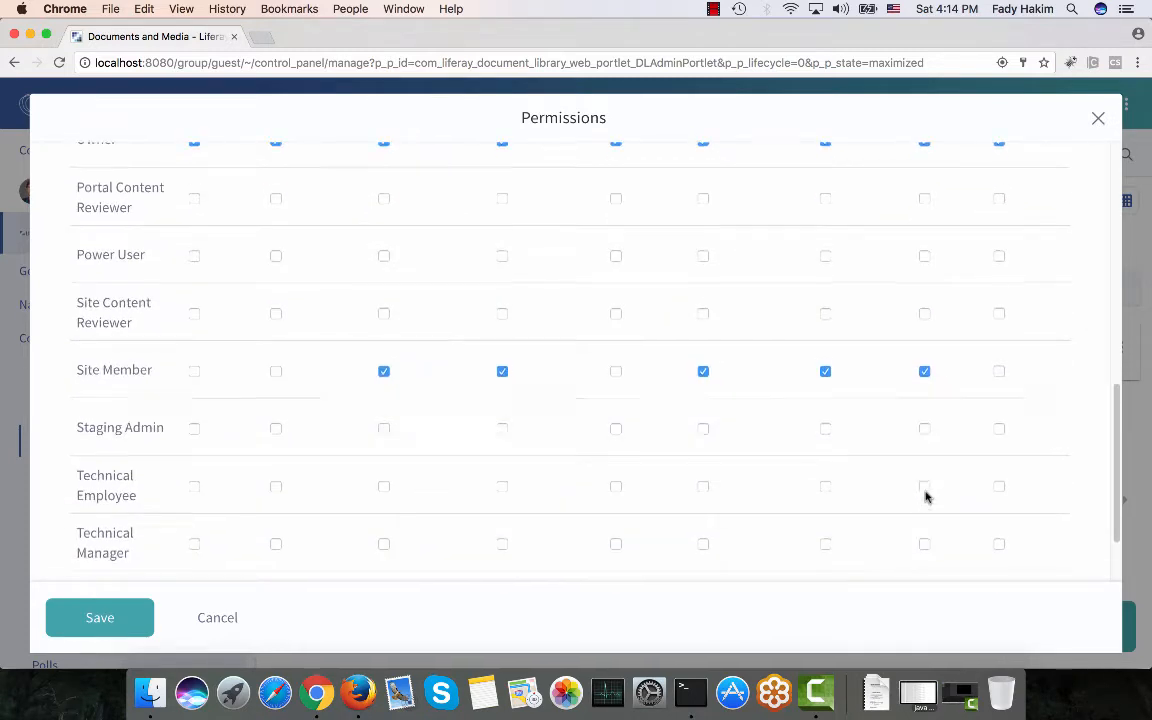
scroll(926, 497, "up", 10)
left_click(127, 613)
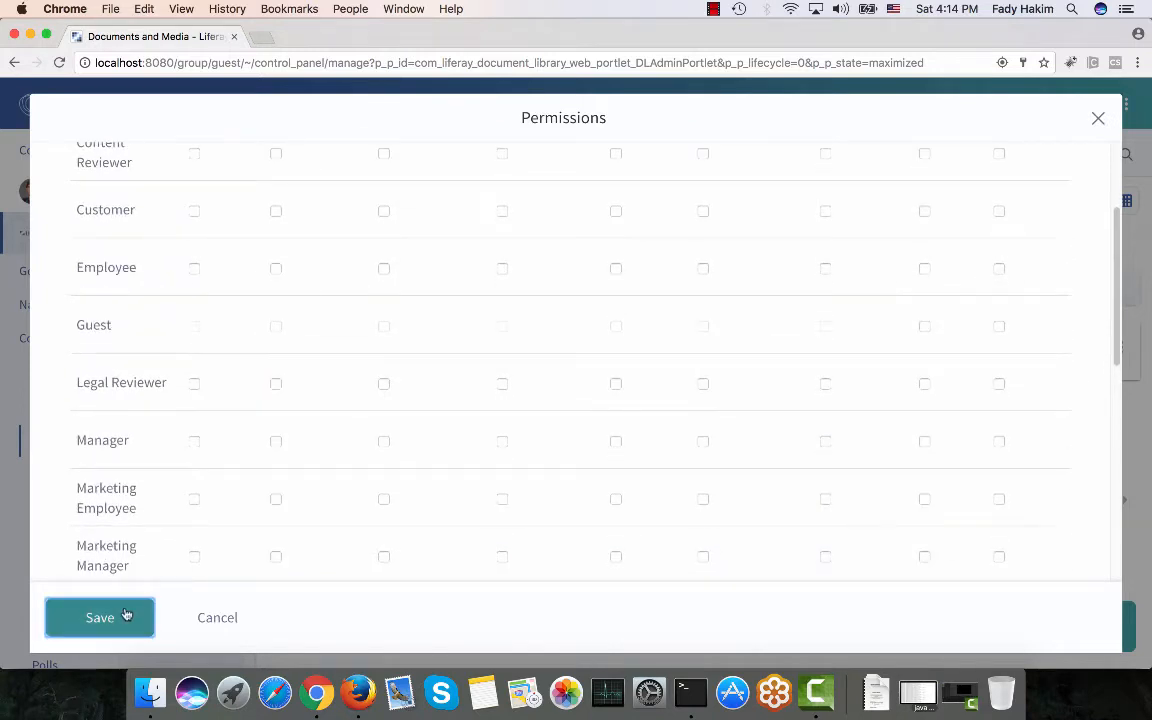
left_click(1098, 120)
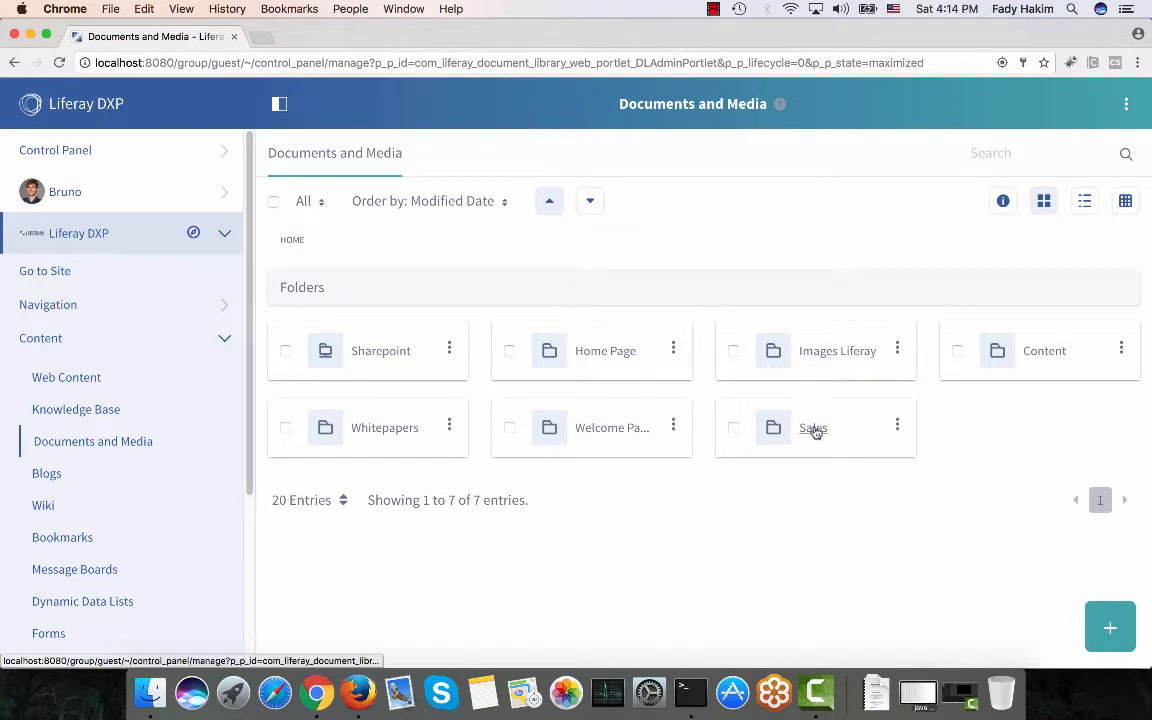
Restrict the Sales folder's allowed document types to Sales presentations.
left_click(897, 426)
left_click(817, 465)
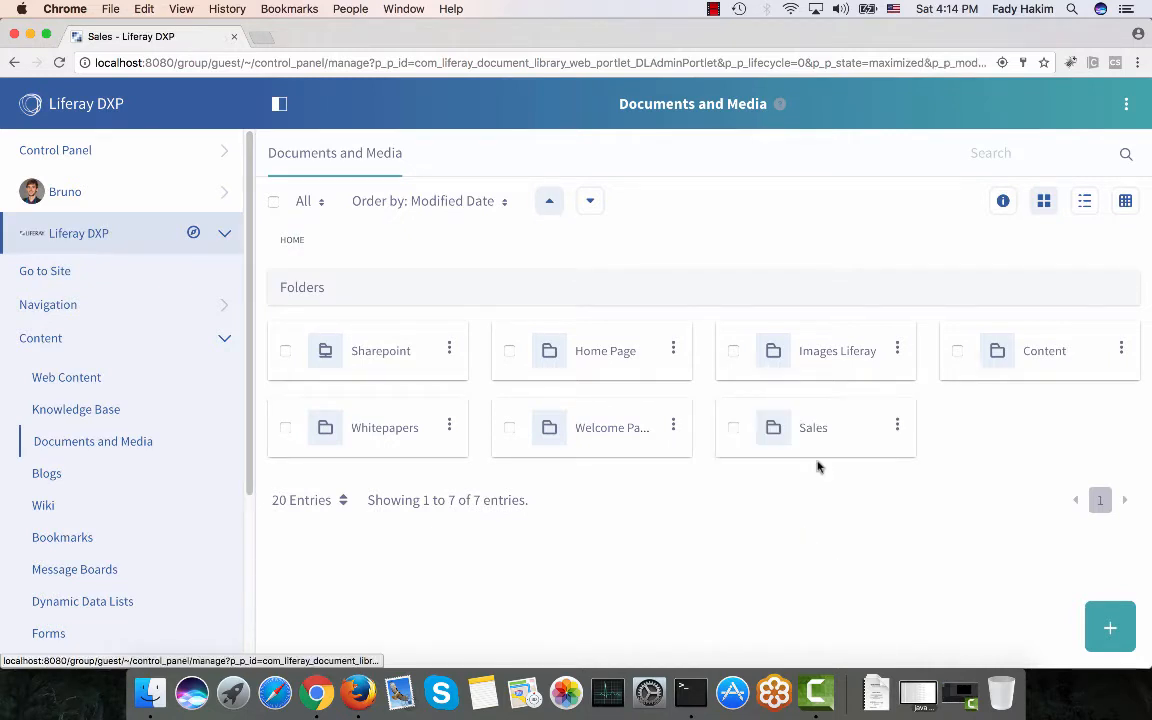
left_click(407, 521)
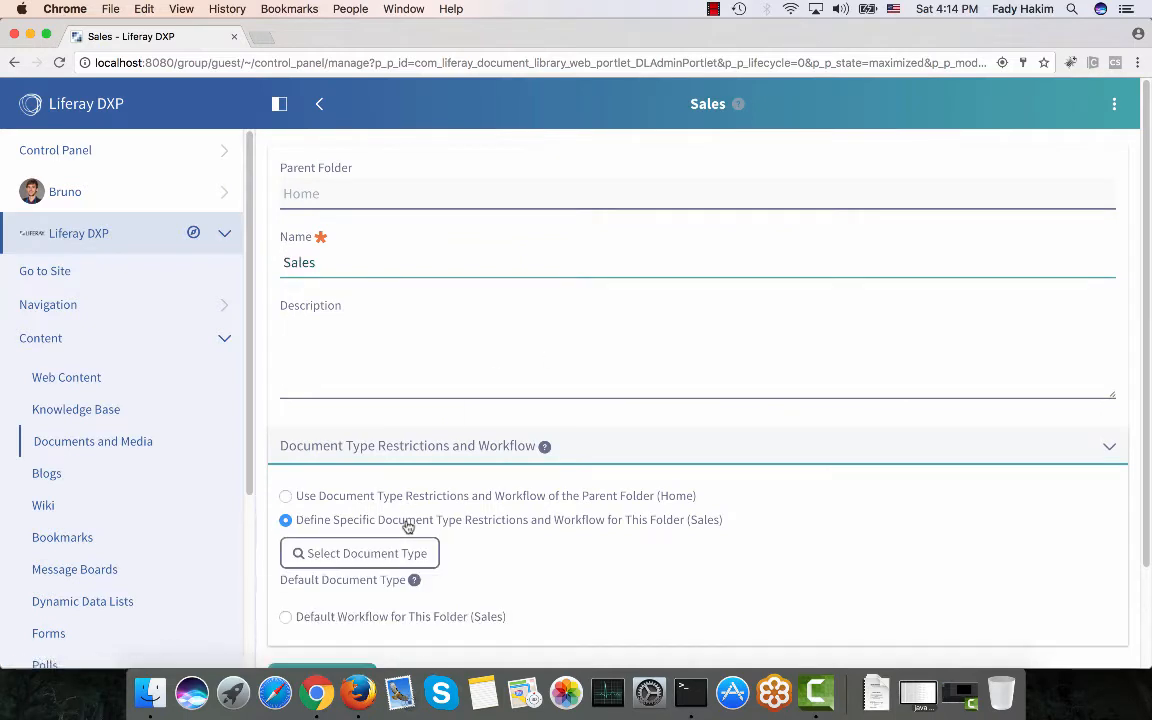
scroll(408, 527, "down", 1)
left_click(420, 504)
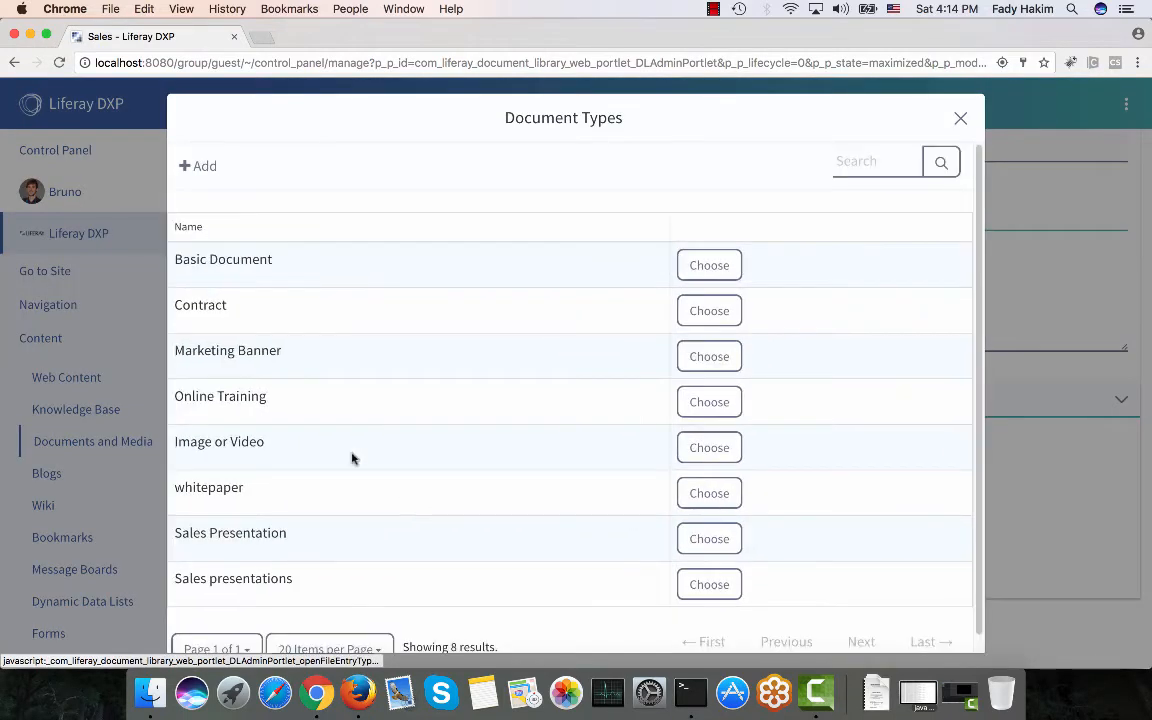
scroll(300, 420, "down", 1)
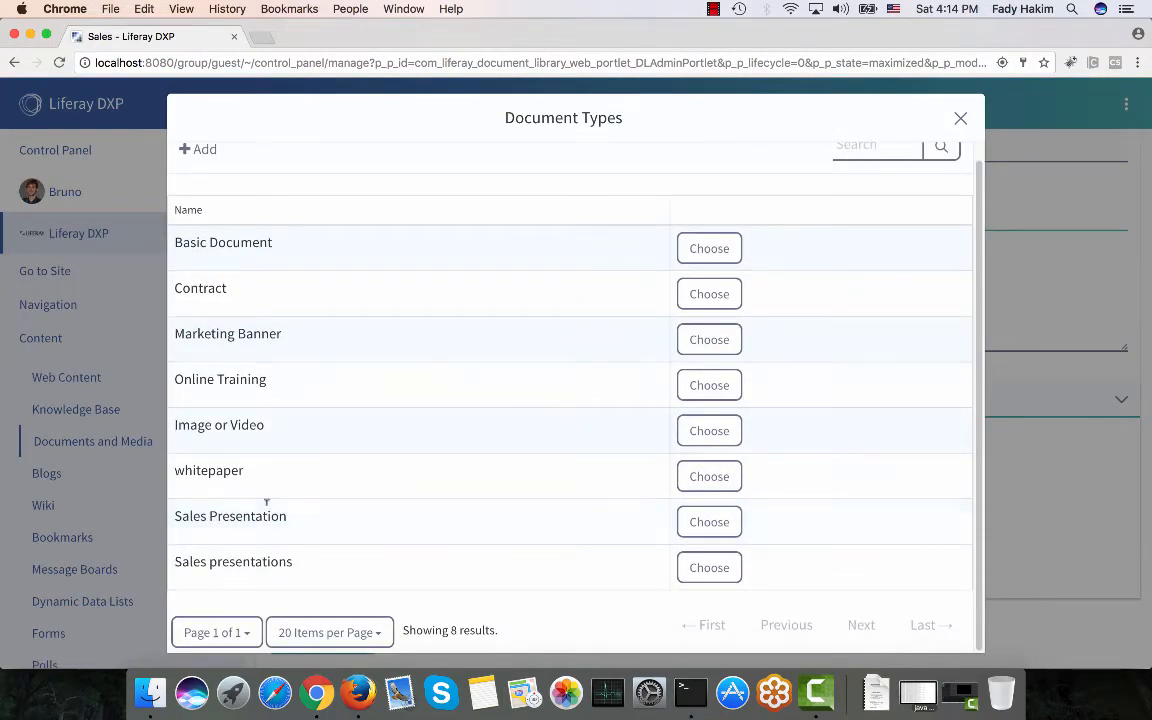
left_click(709, 568)
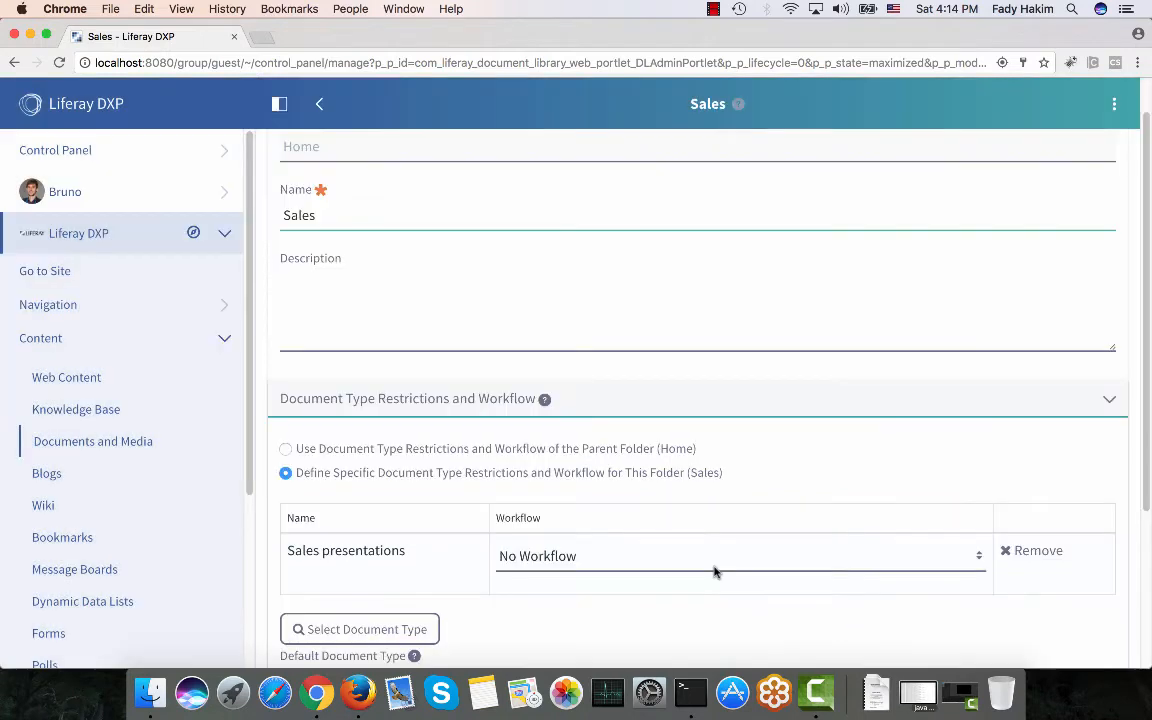
scroll(497, 515, "down", 2)
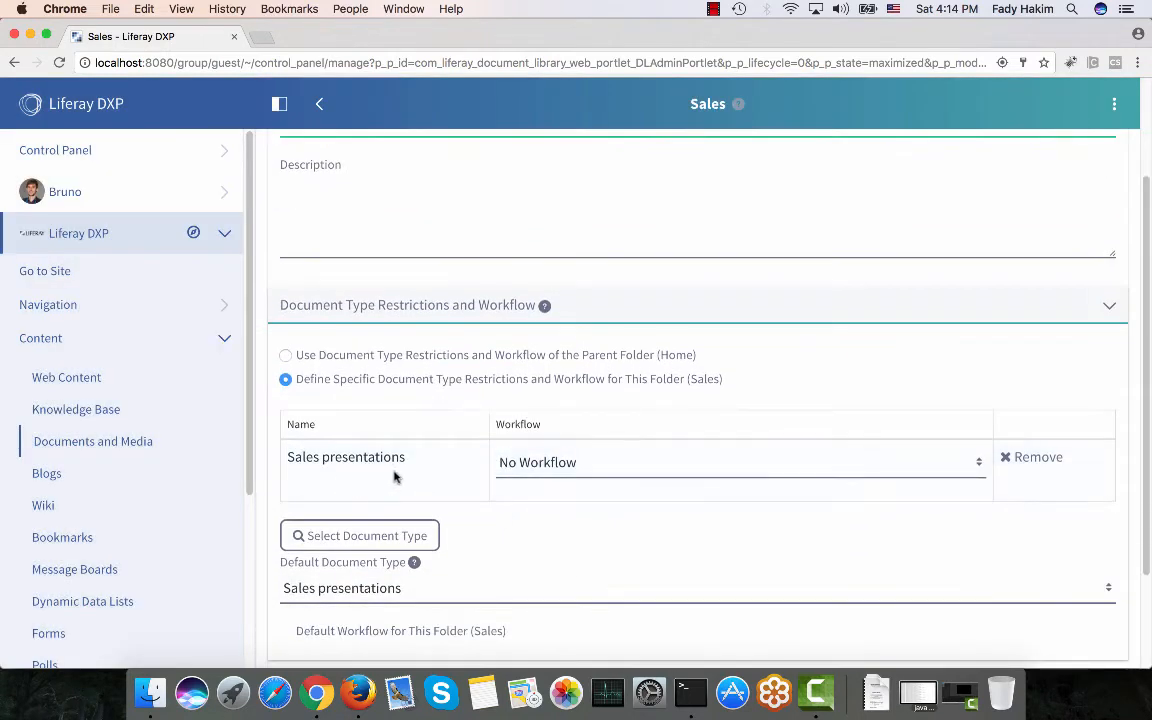
Assign the single-approval-marketing (Version 3) workflow and save the Sales folder settings.
left_click(536, 465)
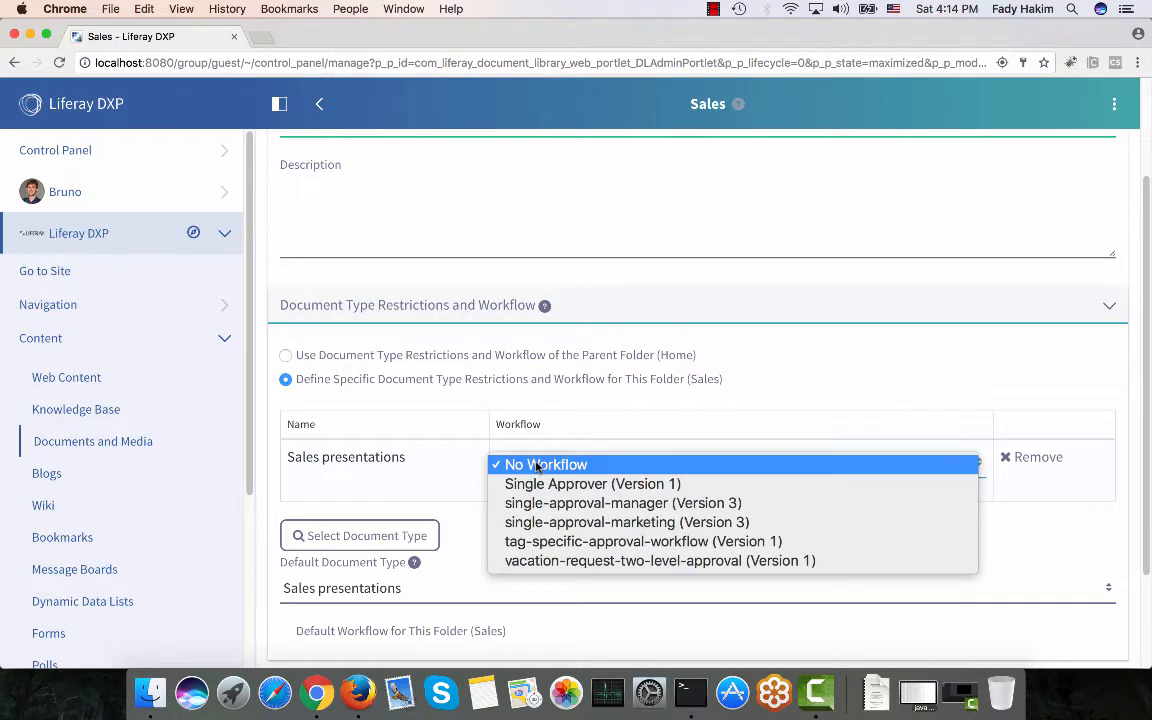
left_click(543, 522)
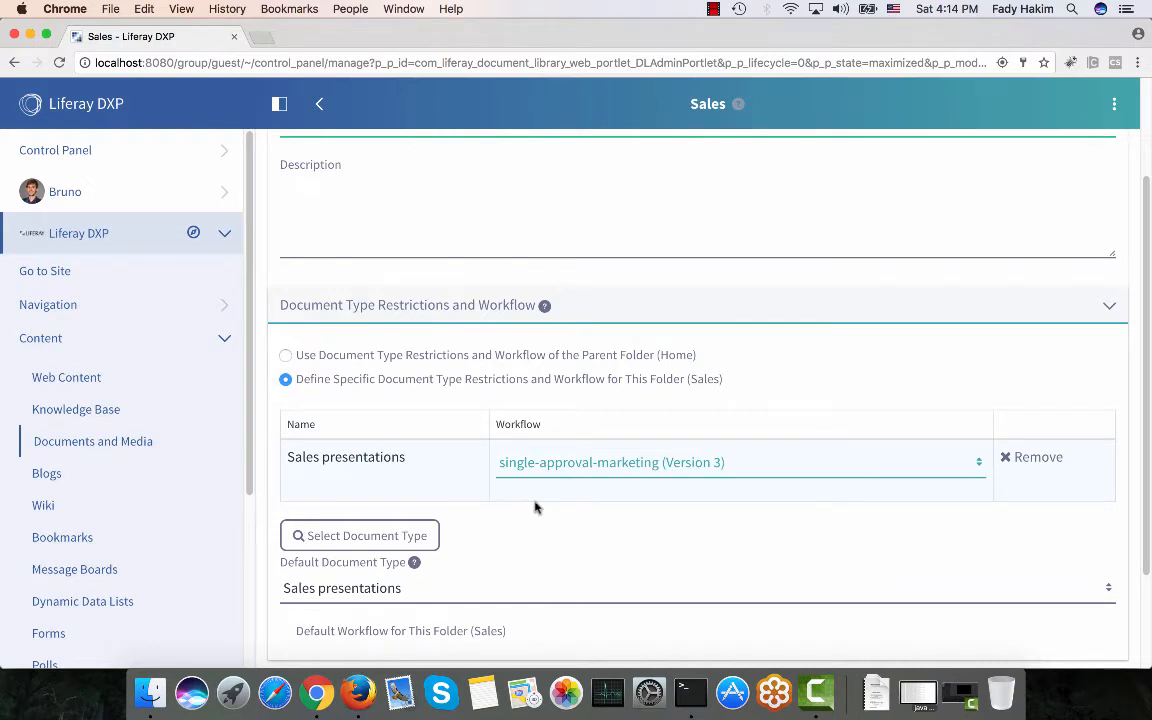
scroll(535, 507, "down", 3)
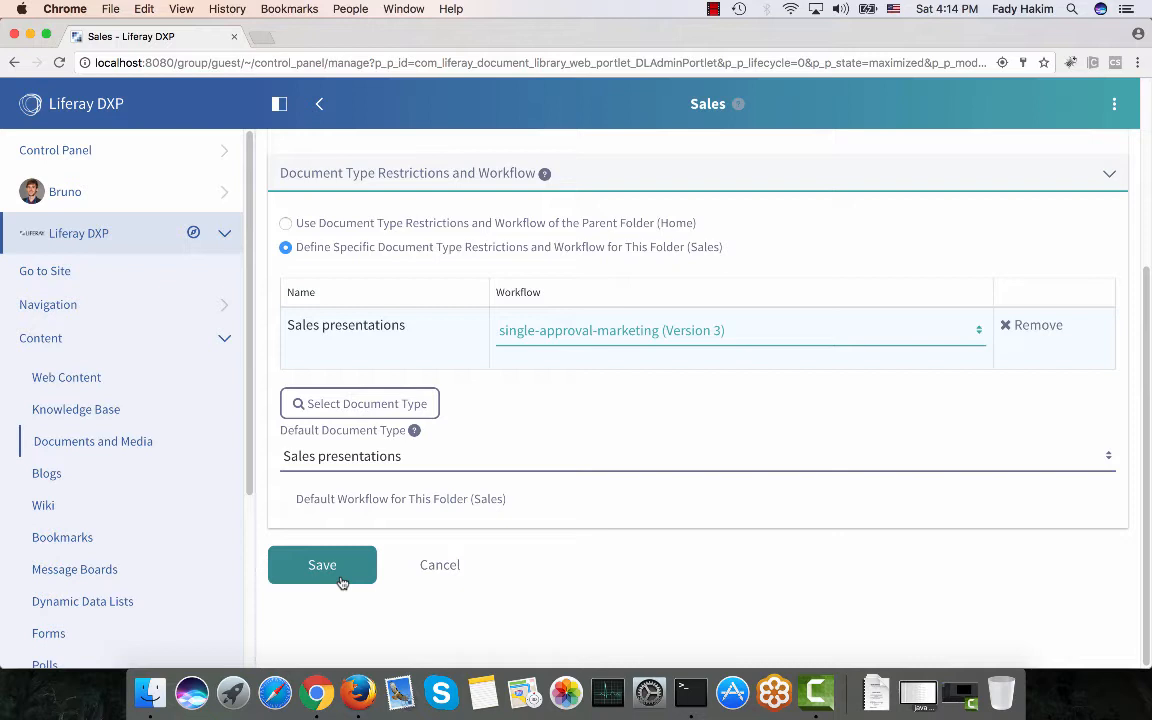
left_click(342, 582)
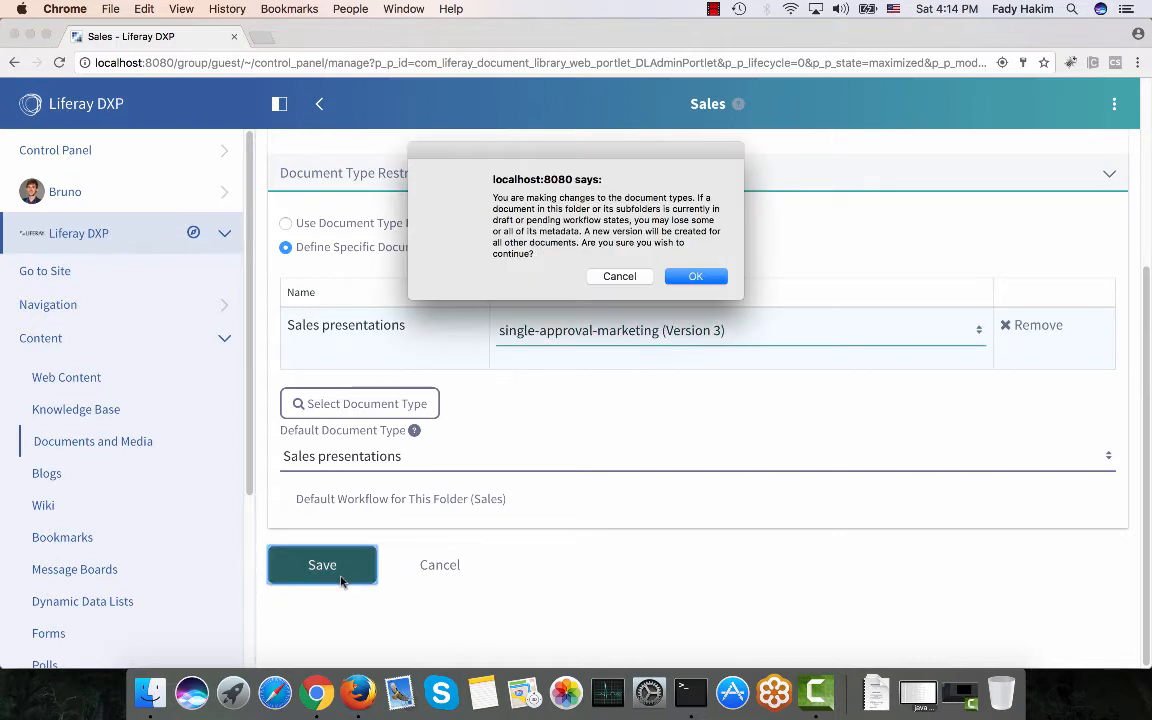
left_click(710, 279)
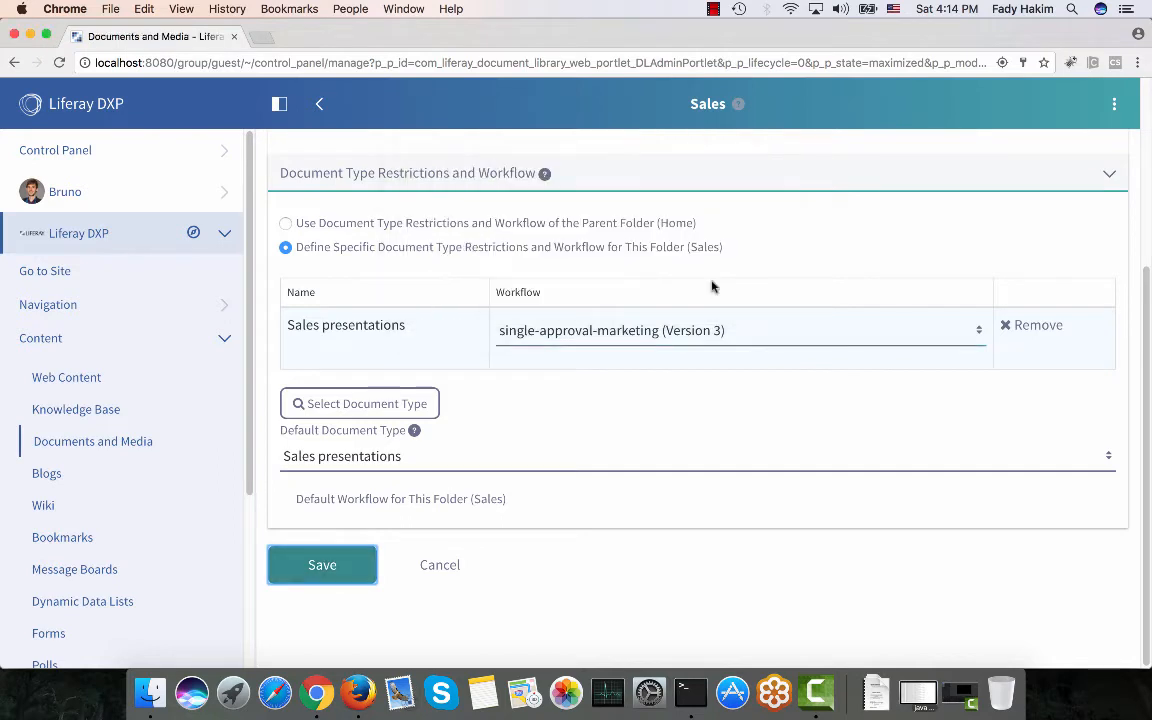
left_click(896, 424)
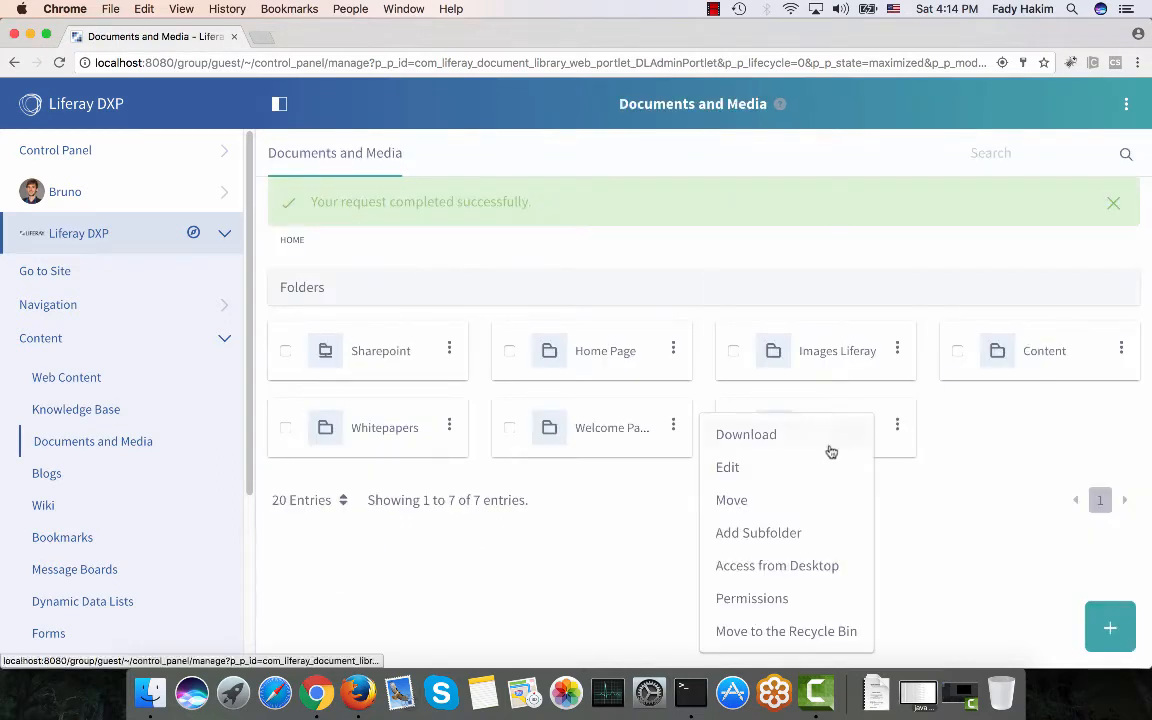
Open the Sales folder's permissions and grant Marketing Employee every folder permission.
left_click(792, 597)
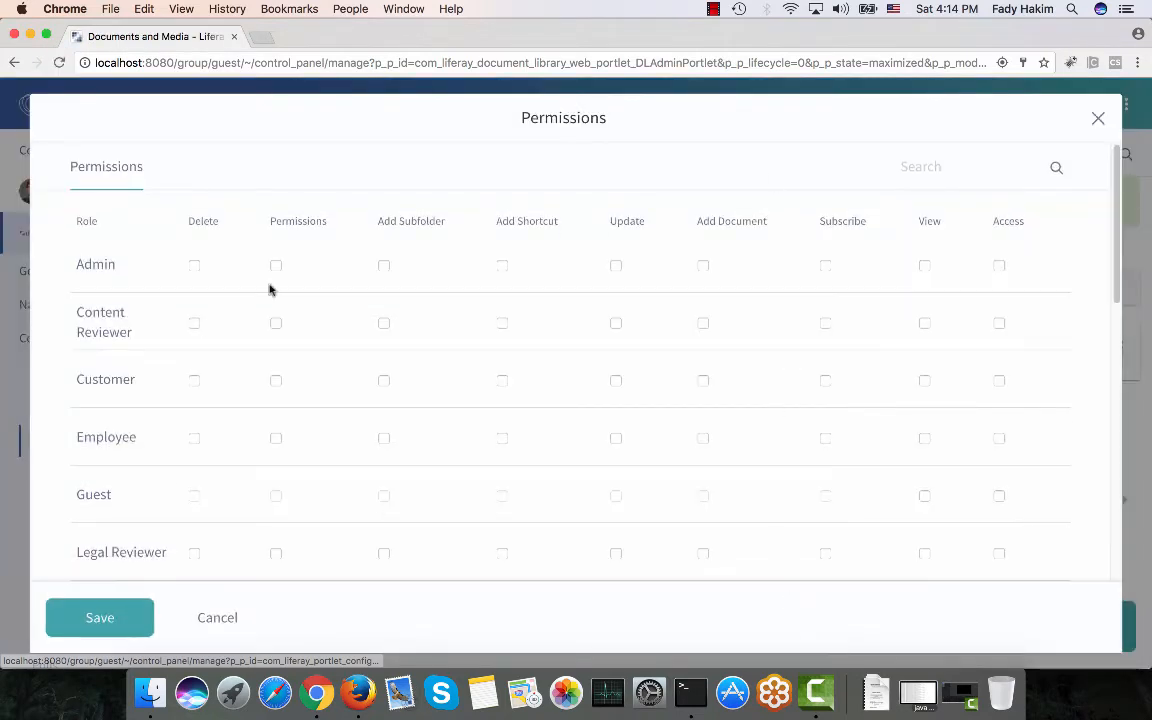
scroll(202, 325, "down", 5)
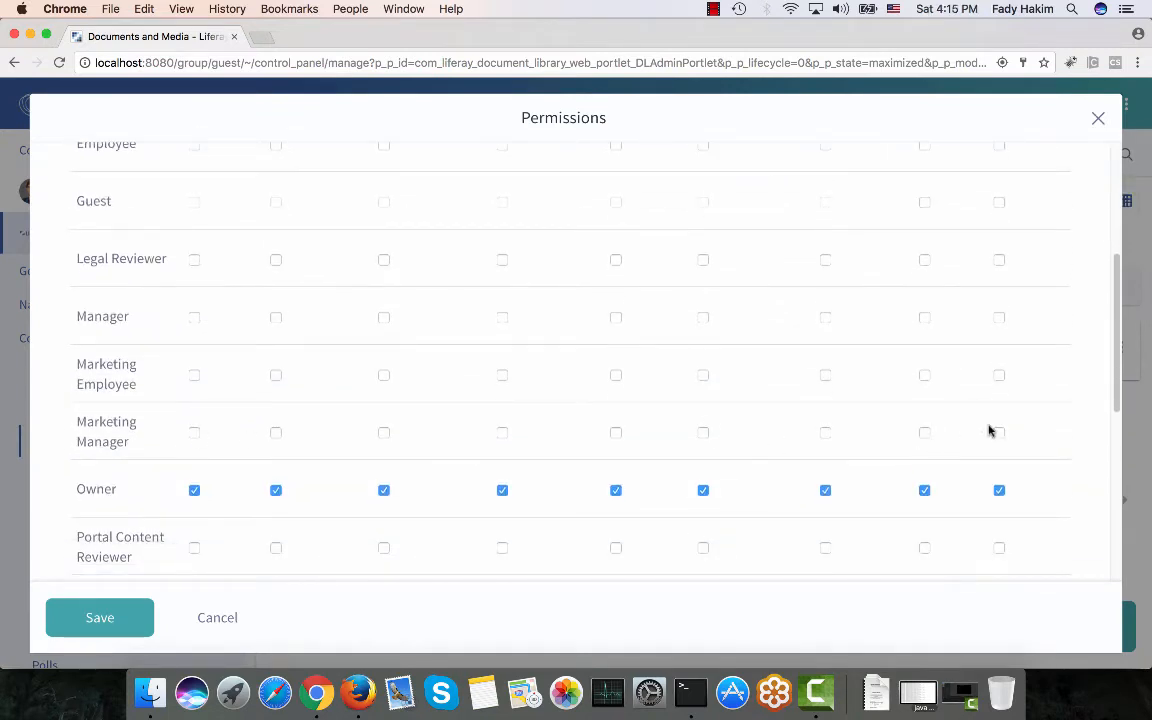
left_click(999, 433)
left_click(998, 376)
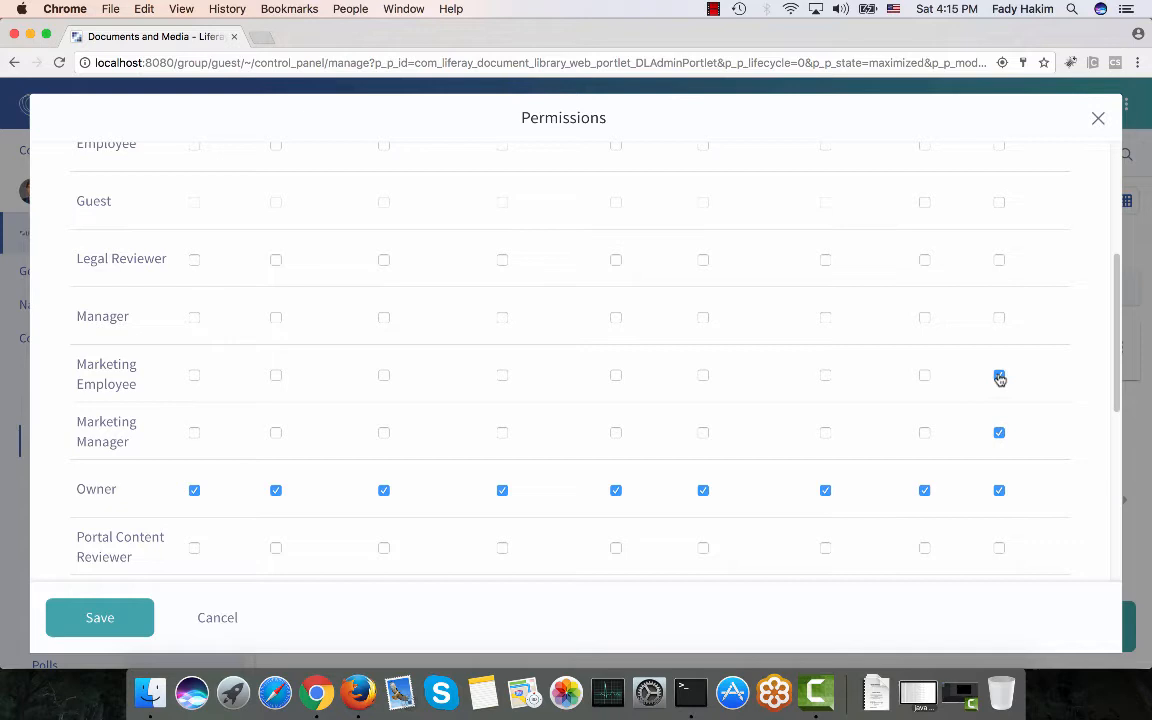
left_click(926, 376)
left_click(825, 376)
left_click(703, 376)
left_click(615, 376)
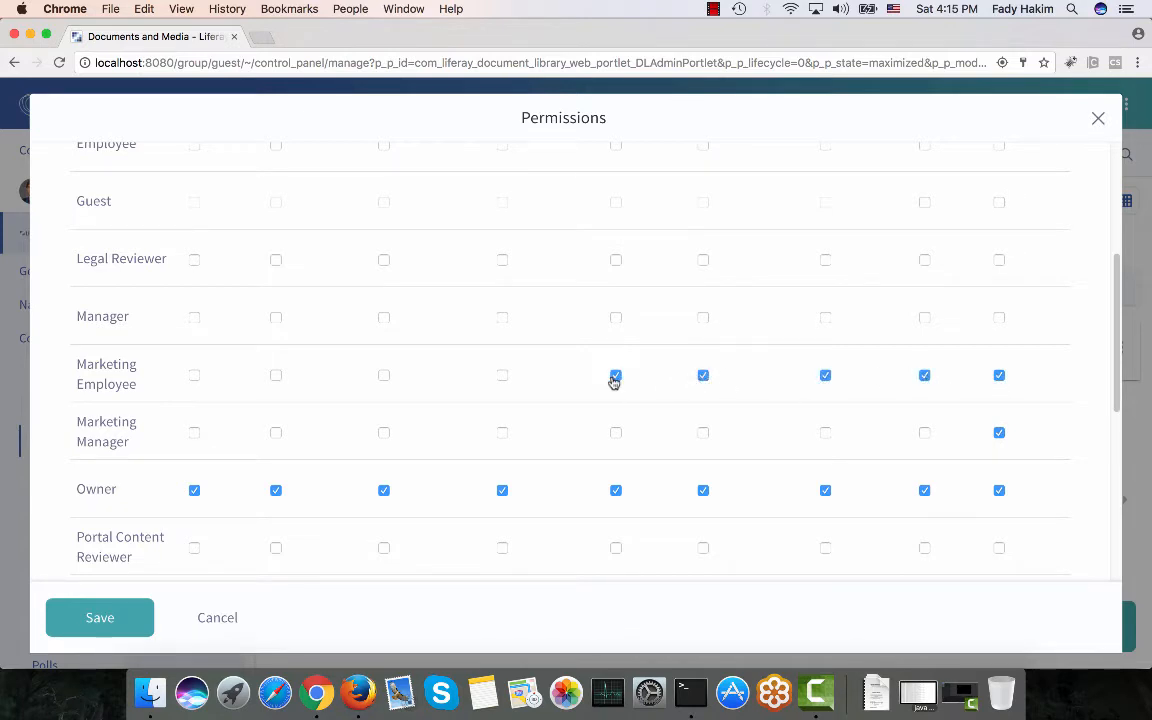
left_click(384, 377)
left_click(276, 377)
left_click(502, 377)
left_click(194, 376)
Grant Marketing Manager all remaining Sales folder permissions, from Delete through View.
left_click(195, 433)
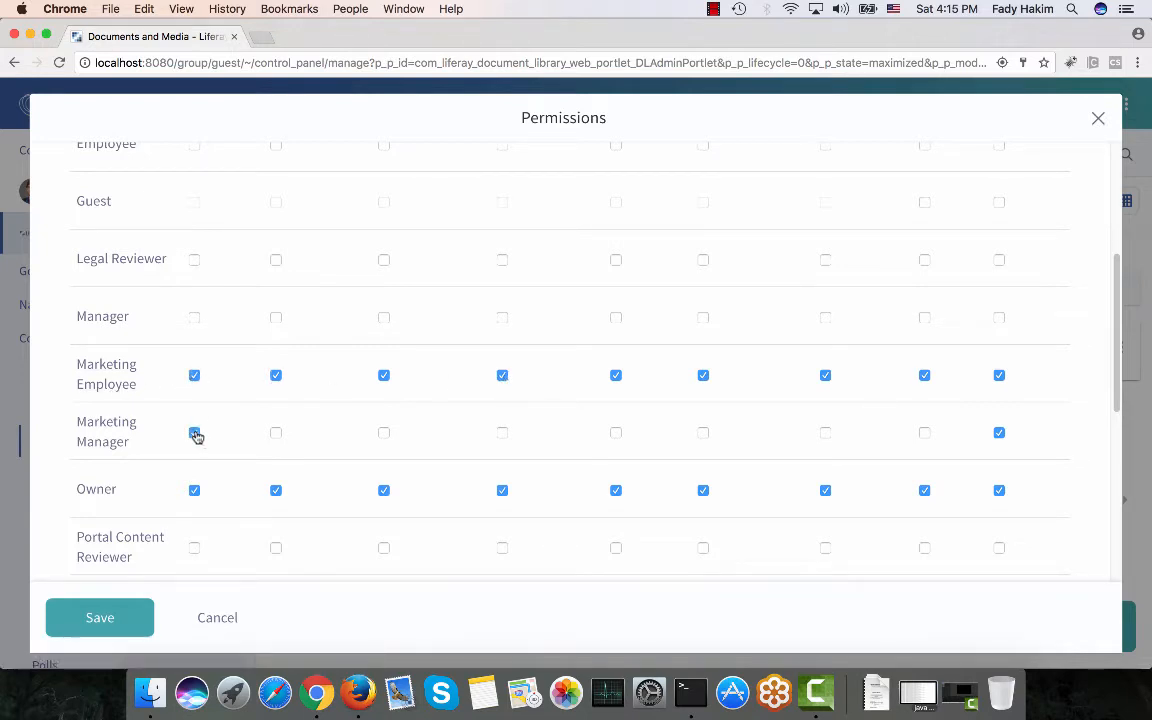
left_click(279, 436)
left_click(381, 436)
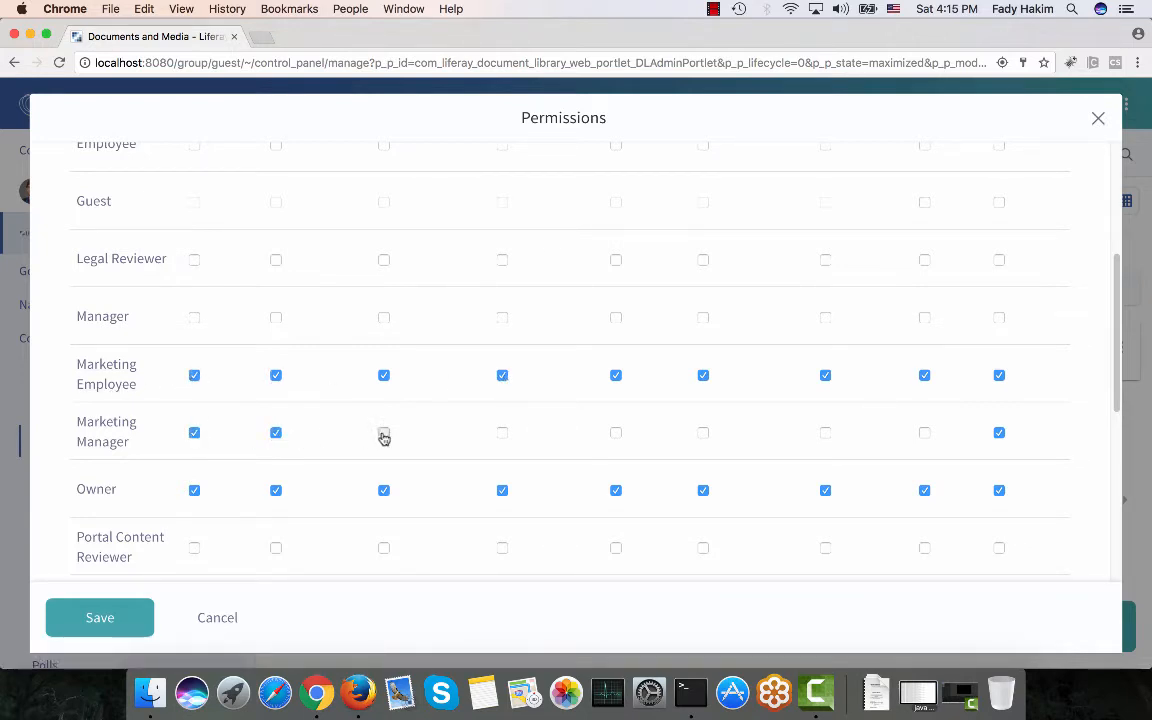
left_click(503, 436)
left_click(616, 436)
left_click(703, 436)
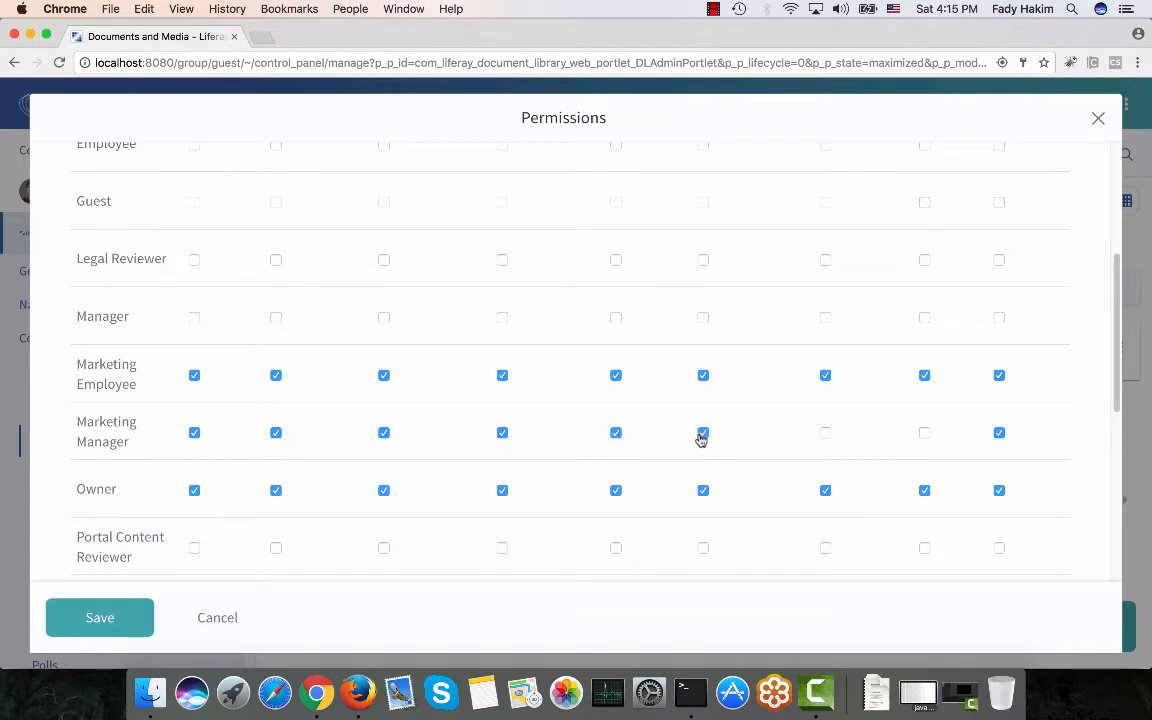
left_click(823, 435)
left_click(926, 435)
Remove all of Site Member's permissions, then save and close the permissions window.
scroll(869, 470, "down", 5)
left_click(923, 393)
left_click(825, 393)
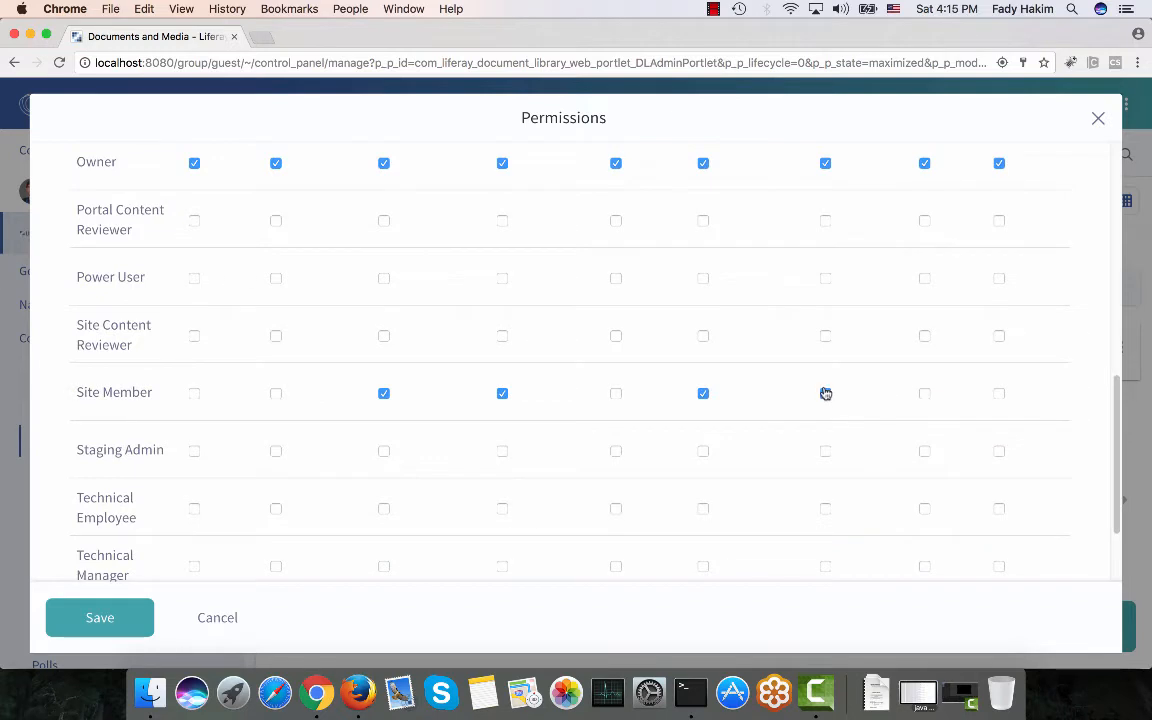
left_click(703, 394)
left_click(502, 394)
left_click(383, 393)
scroll(224, 476, "down", 3)
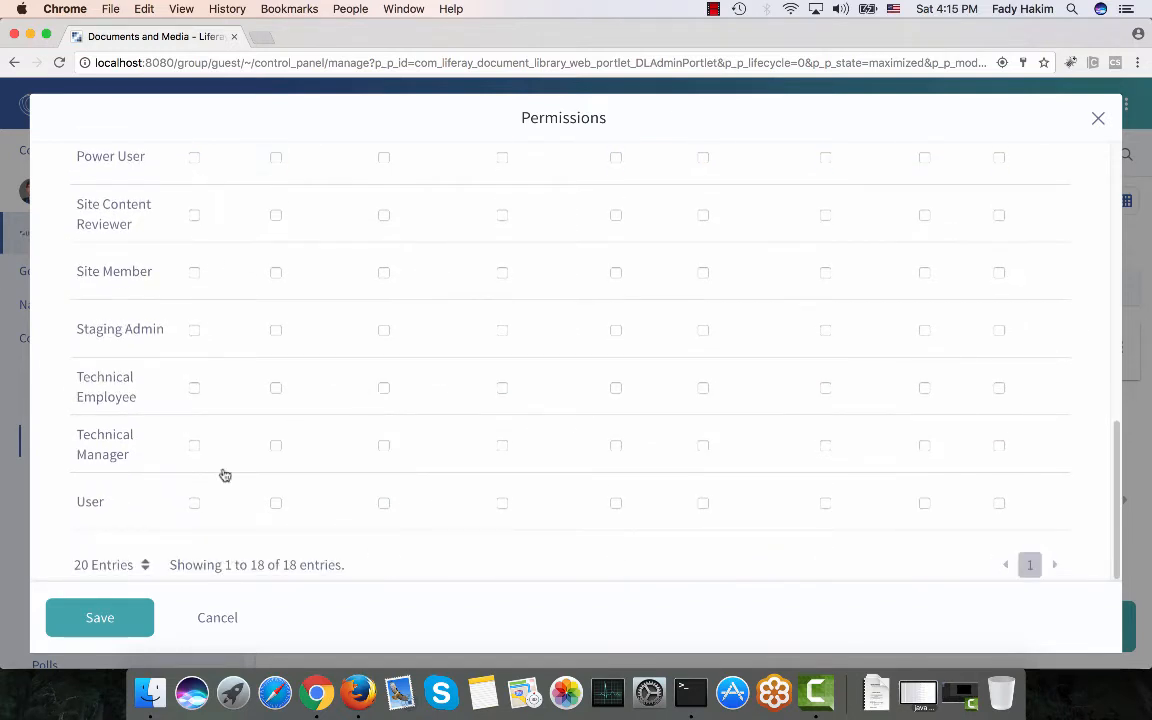
left_click(137, 607)
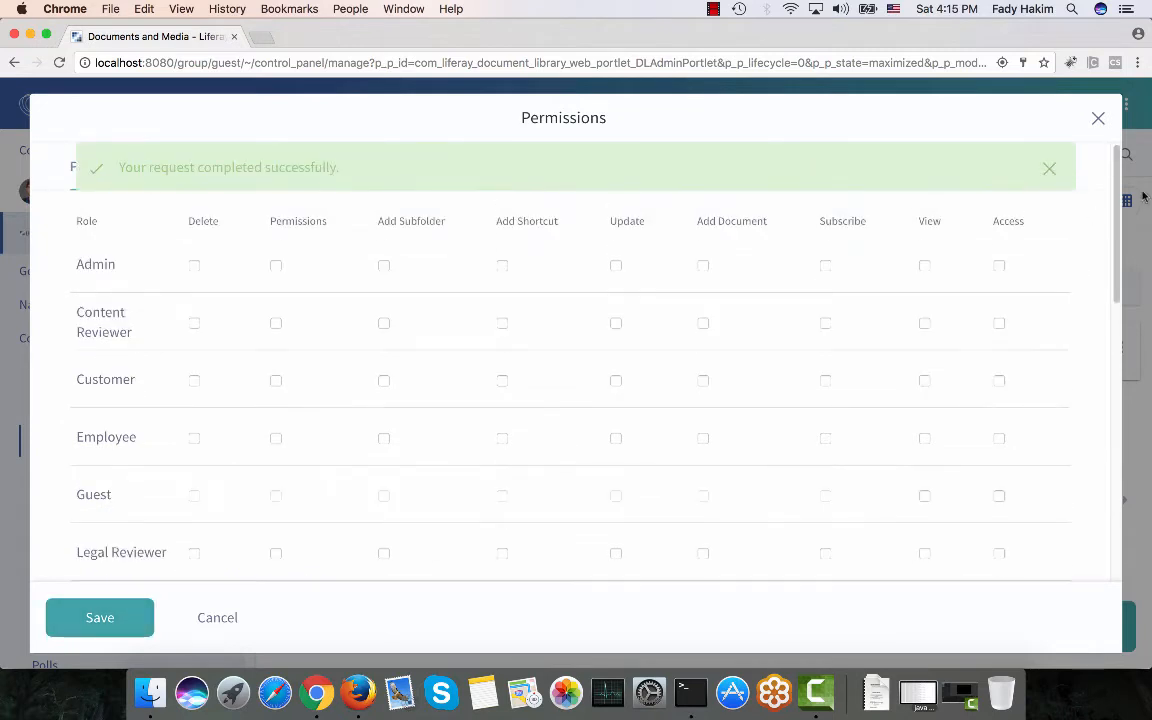
left_click(1096, 121)
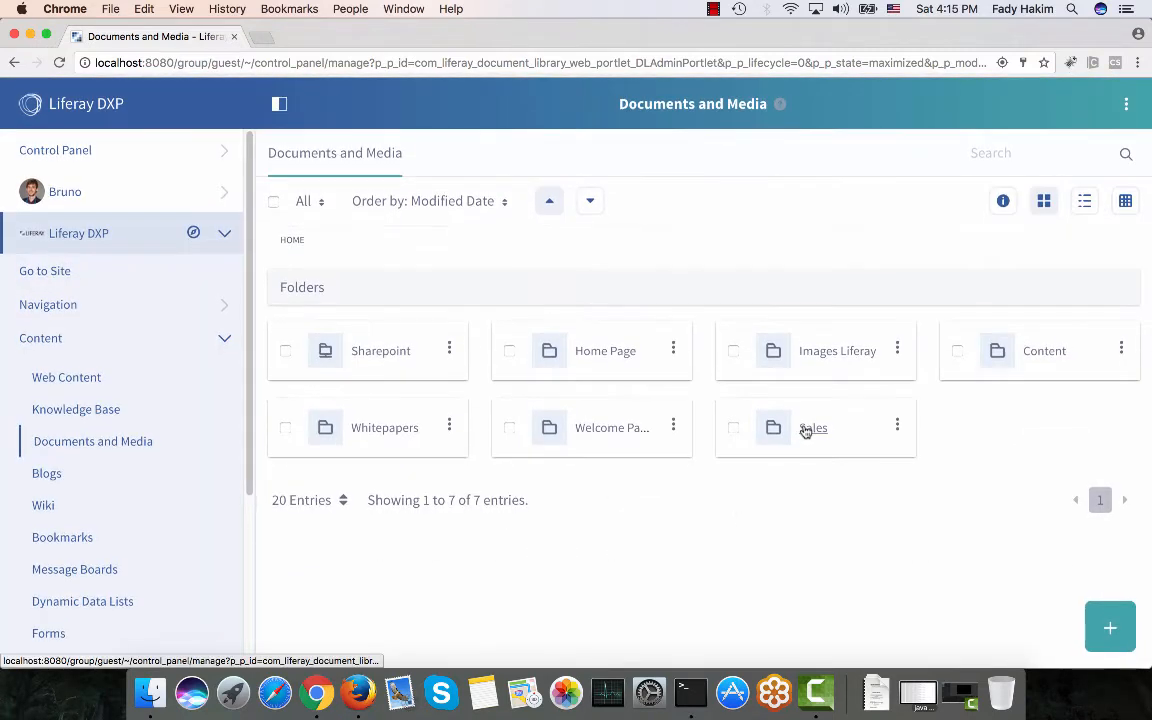
Reload the Docs page in the other browser to refresh its folder list.
left_click(359, 694)
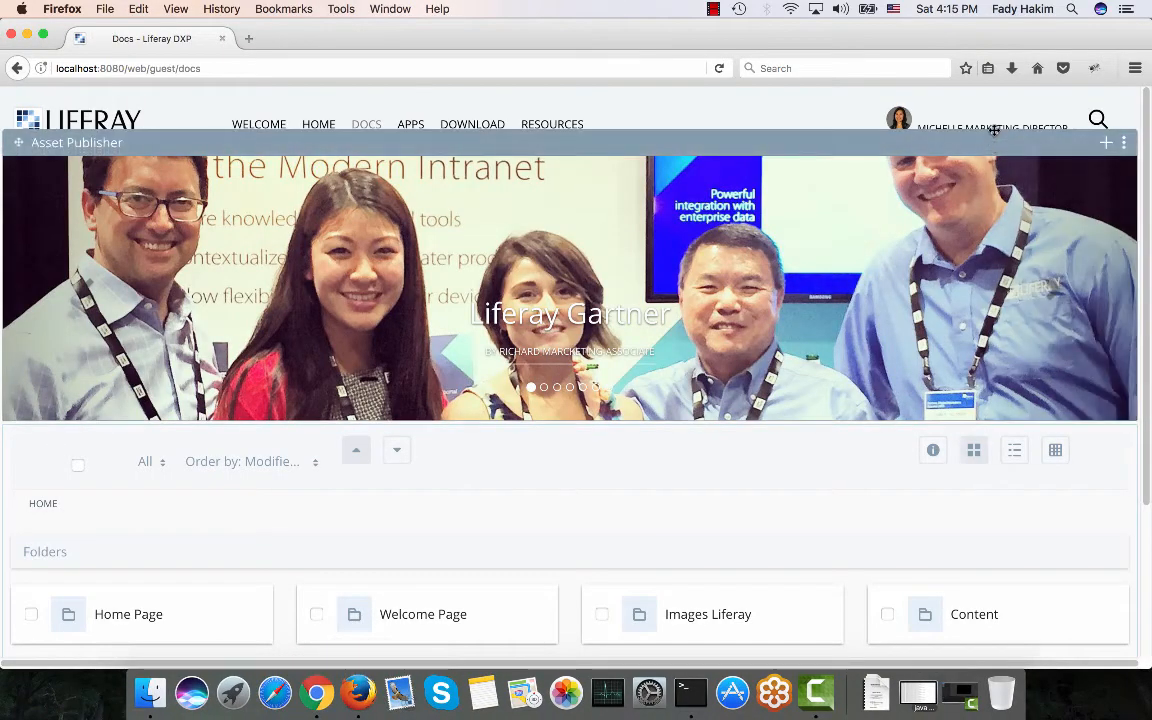
left_click(368, 127)
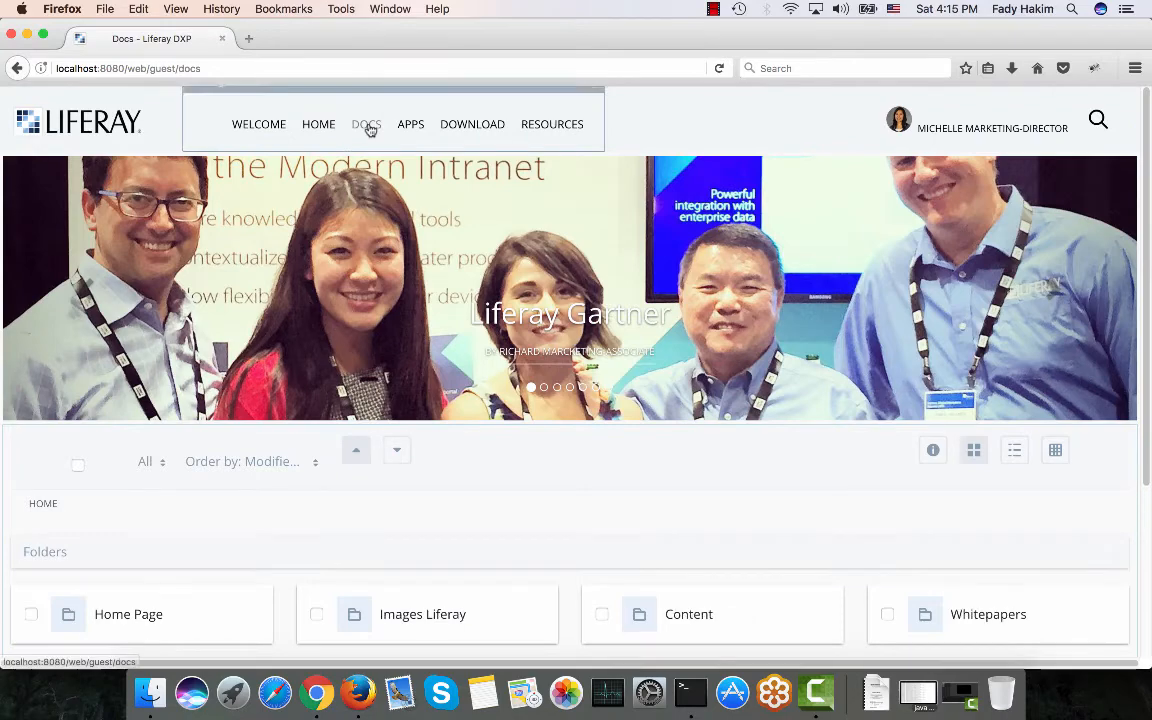
scroll(522, 404, "down", 3)
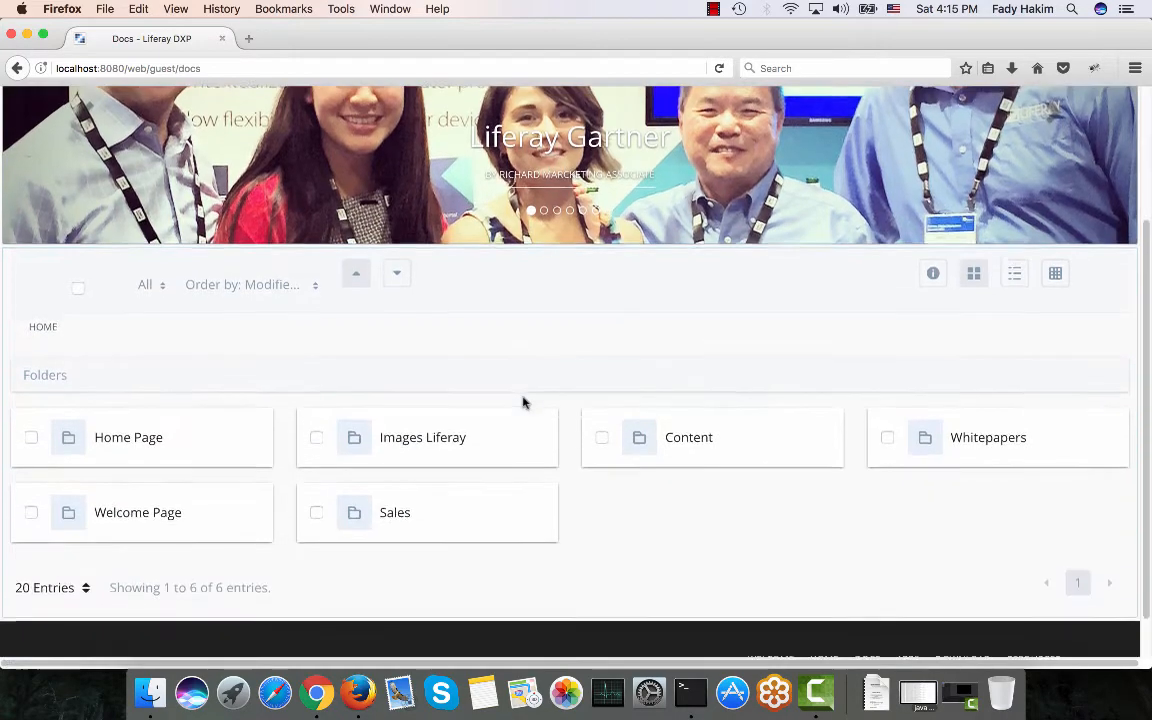
scroll(396, 535, "up", 5)
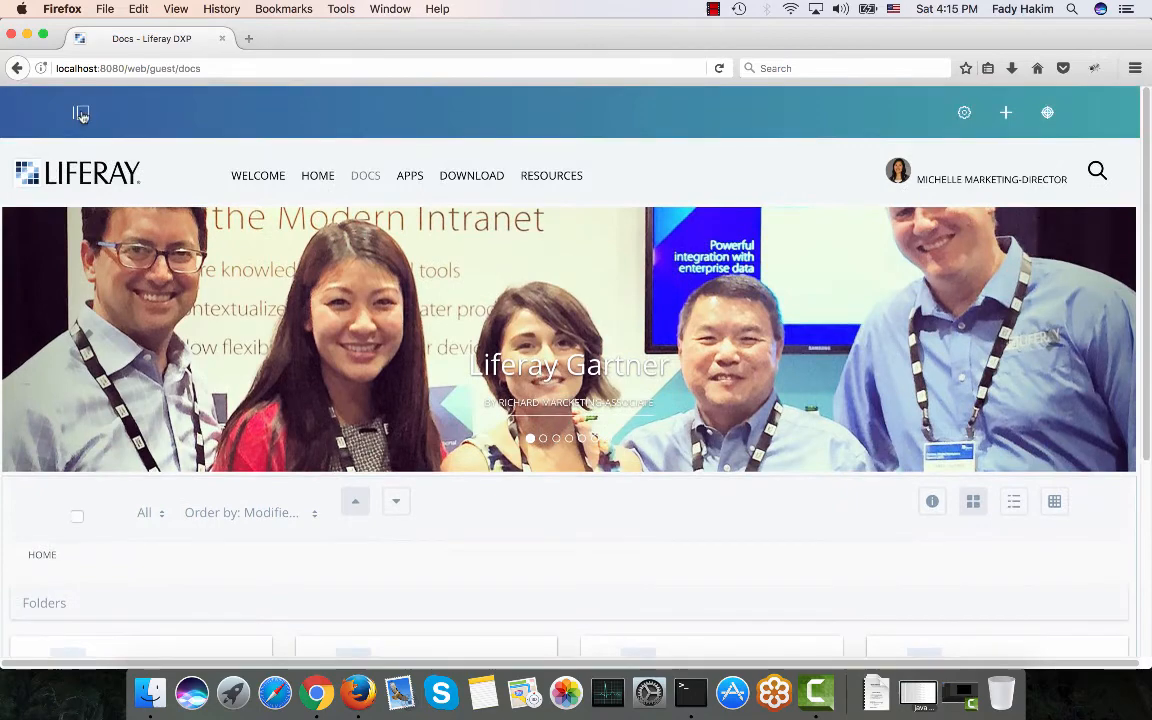
Check Documents and Media for the Sales folder, return to the Docs page, then switch back to the first browser.
left_click(81, 114)
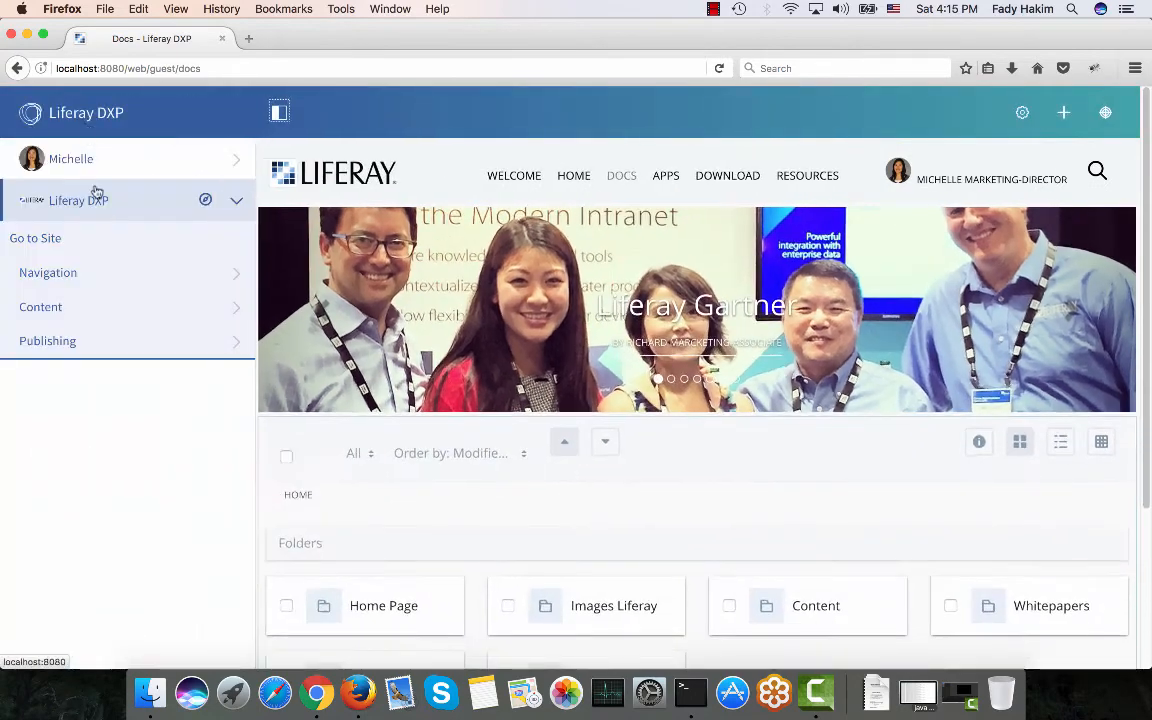
left_click(114, 310)
left_click(113, 414)
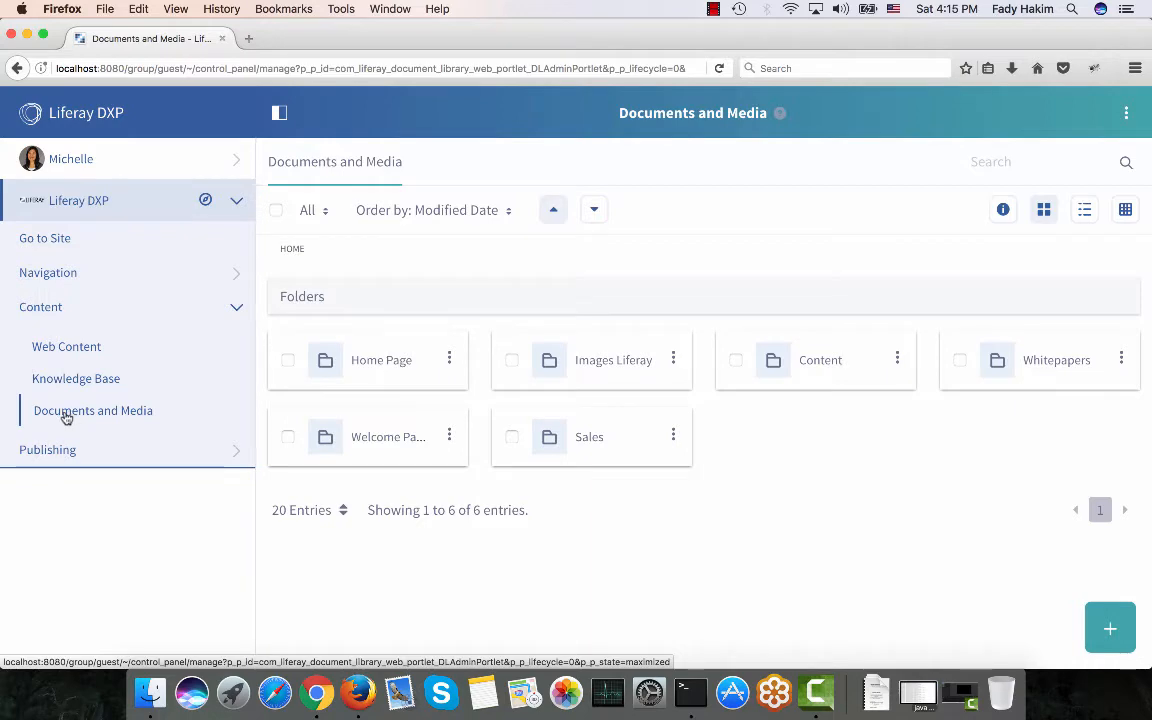
left_click(38, 246)
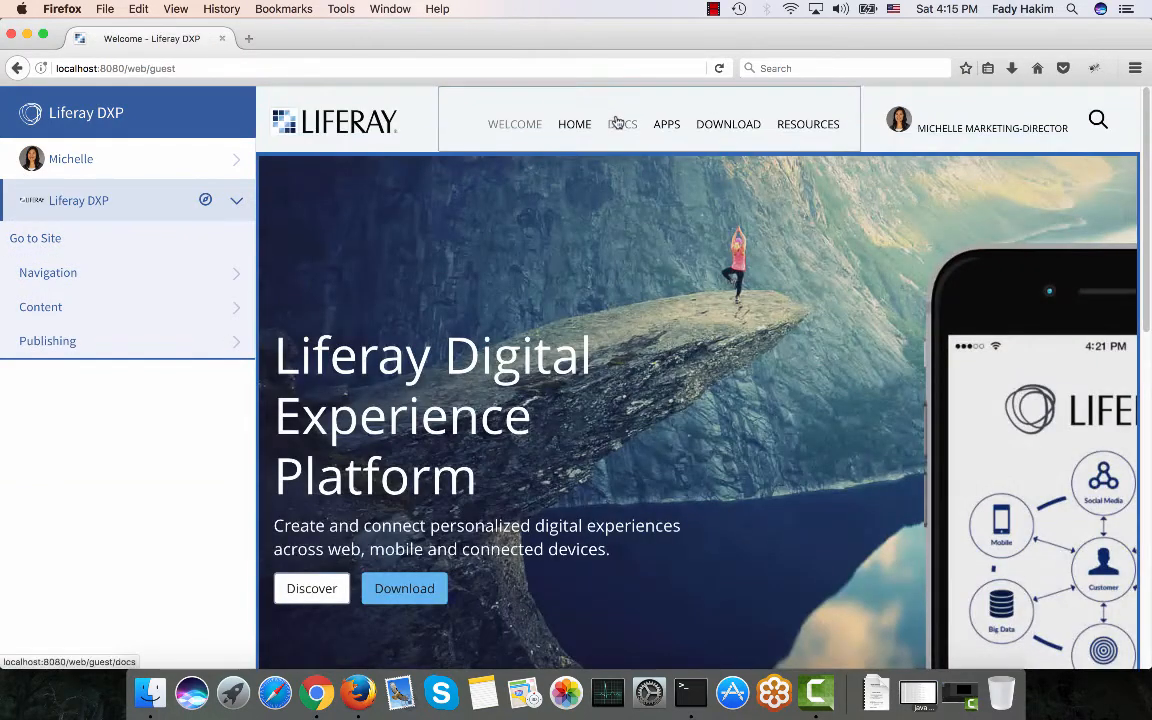
left_click(617, 122)
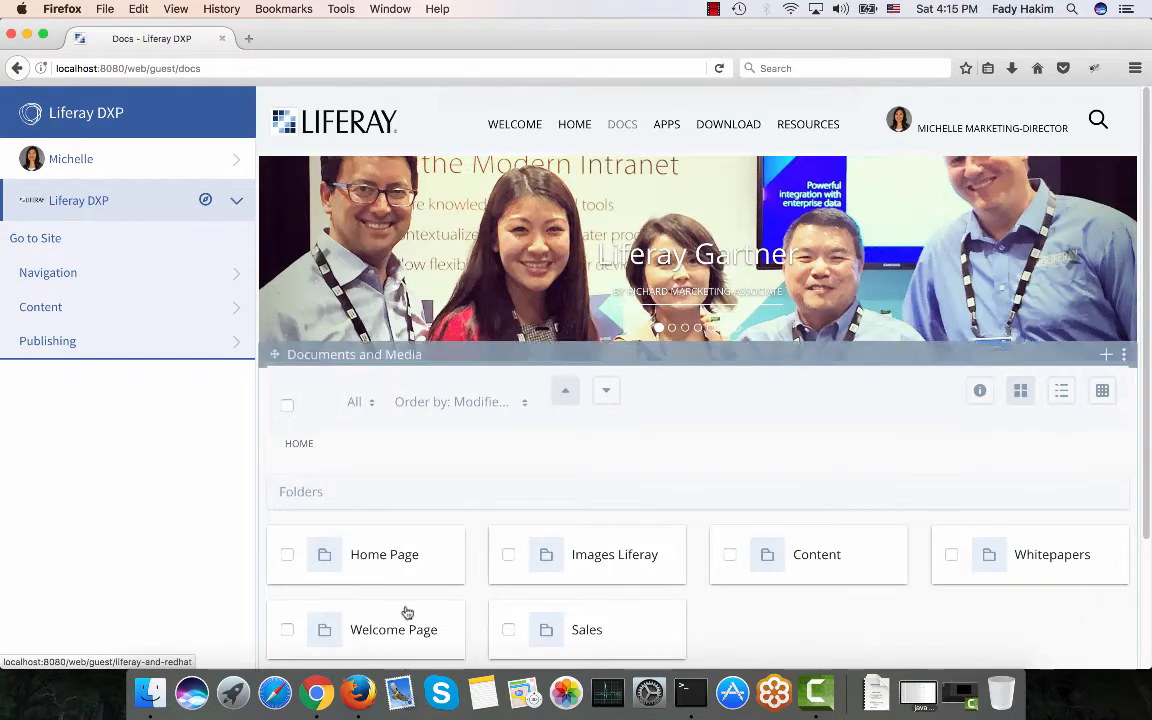
left_click(316, 692)
Sign out, then log in as the marketing associate with their screen name and password.
left_click(36, 195)
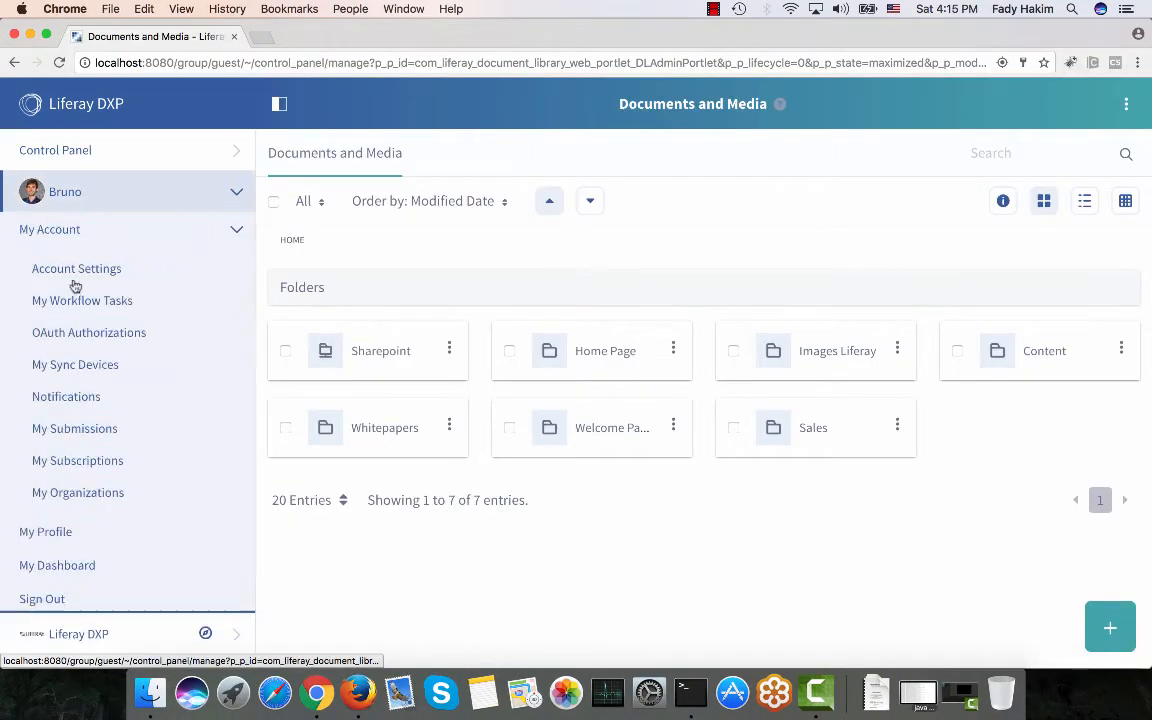
left_click(22, 597)
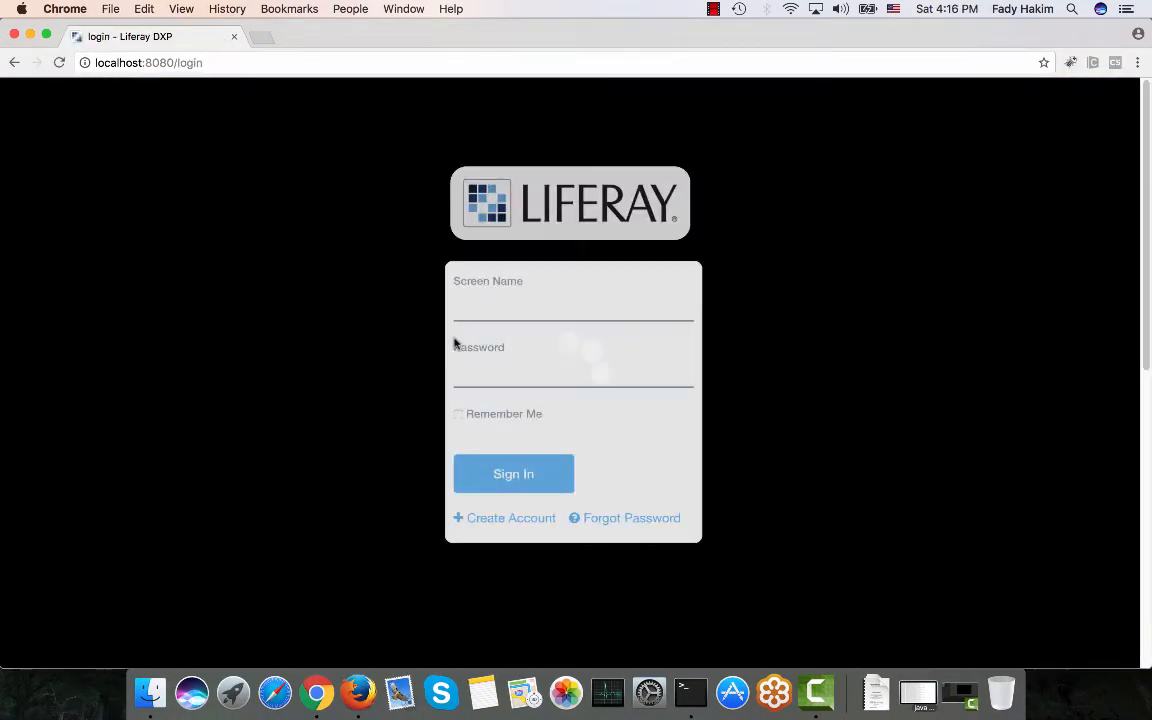
type("richard")
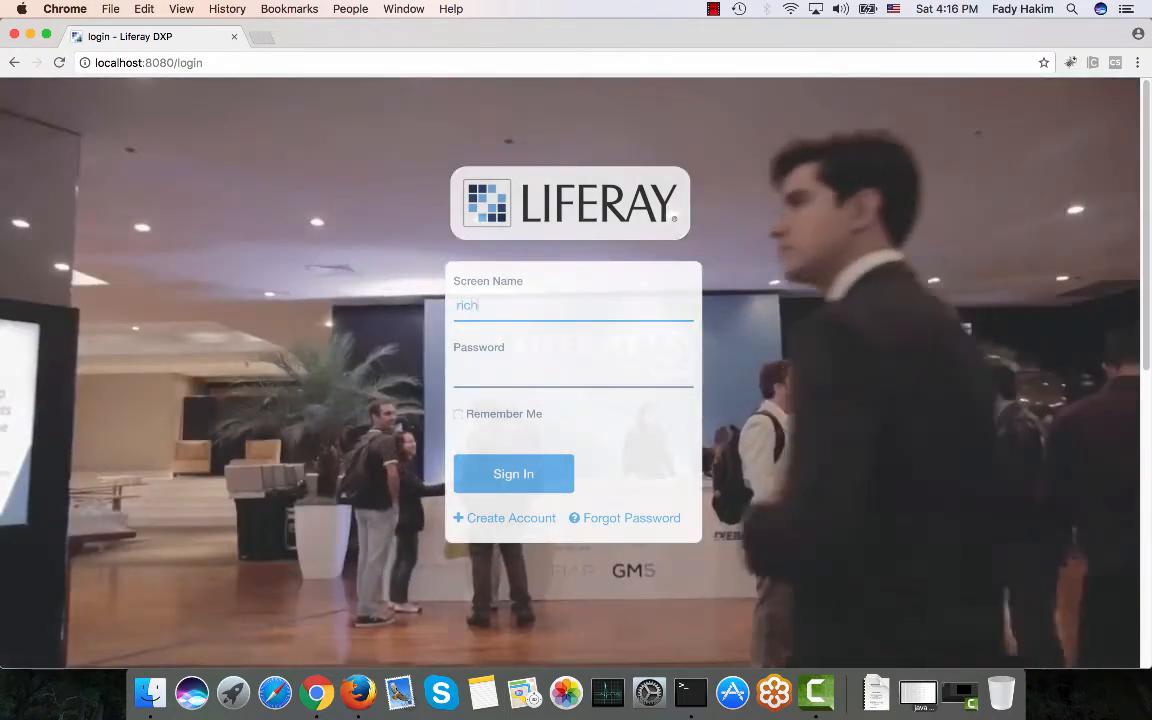
key("Tab")
type("liferay")
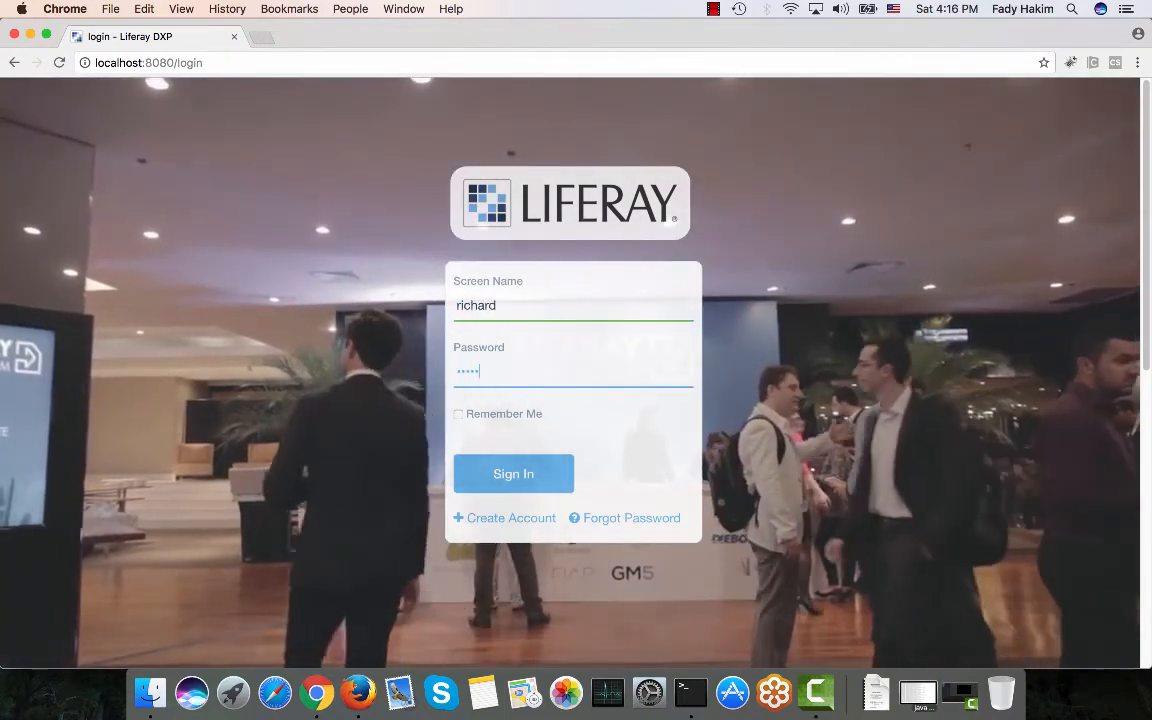
key("Return")
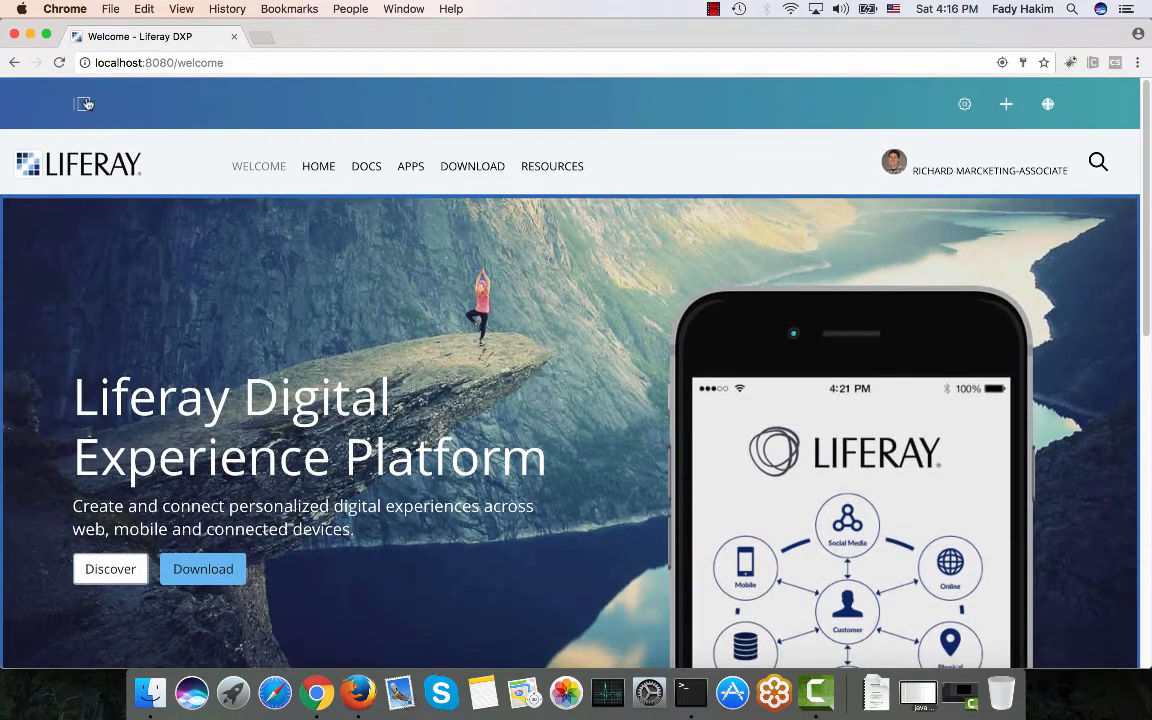
Go to Content > Documents and Media, open the Sales folder, and add a Sales presentations document.
left_click(85, 104)
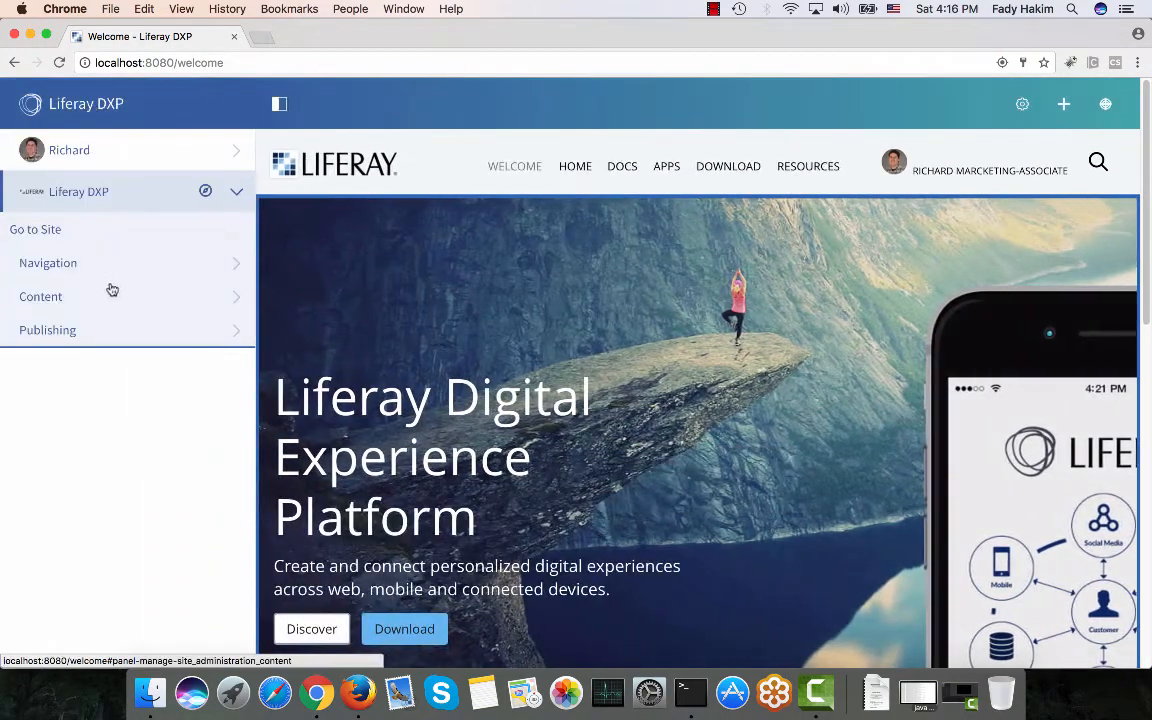
left_click(108, 296)
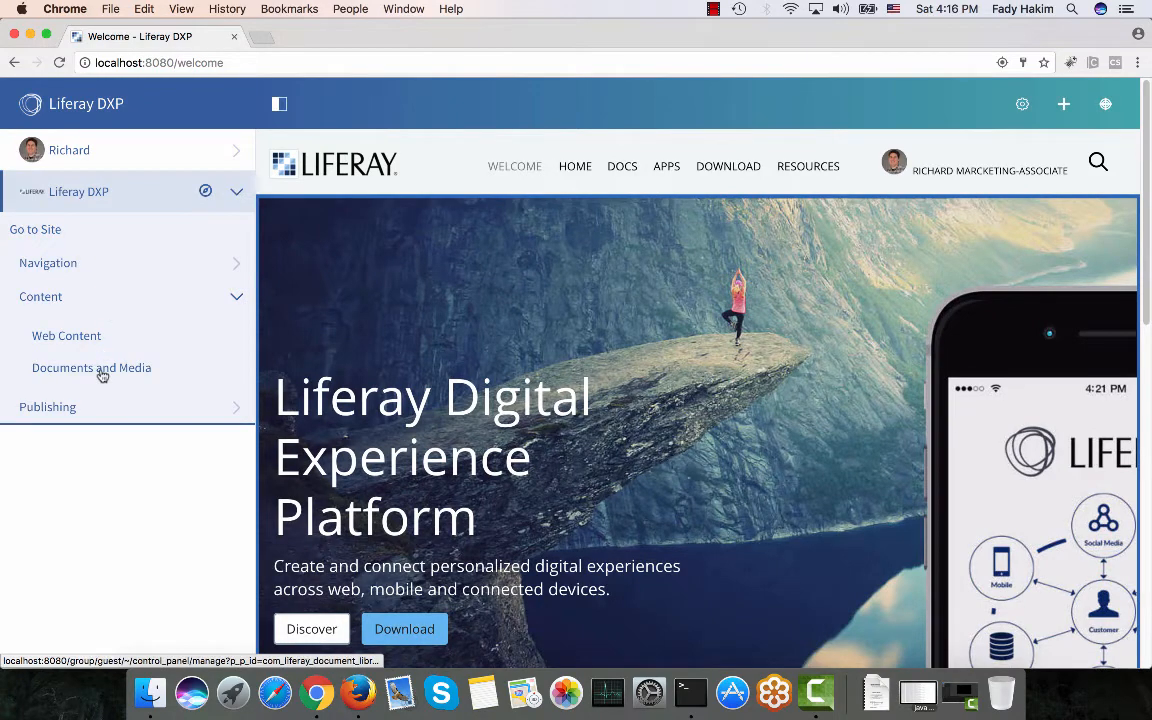
left_click(101, 370)
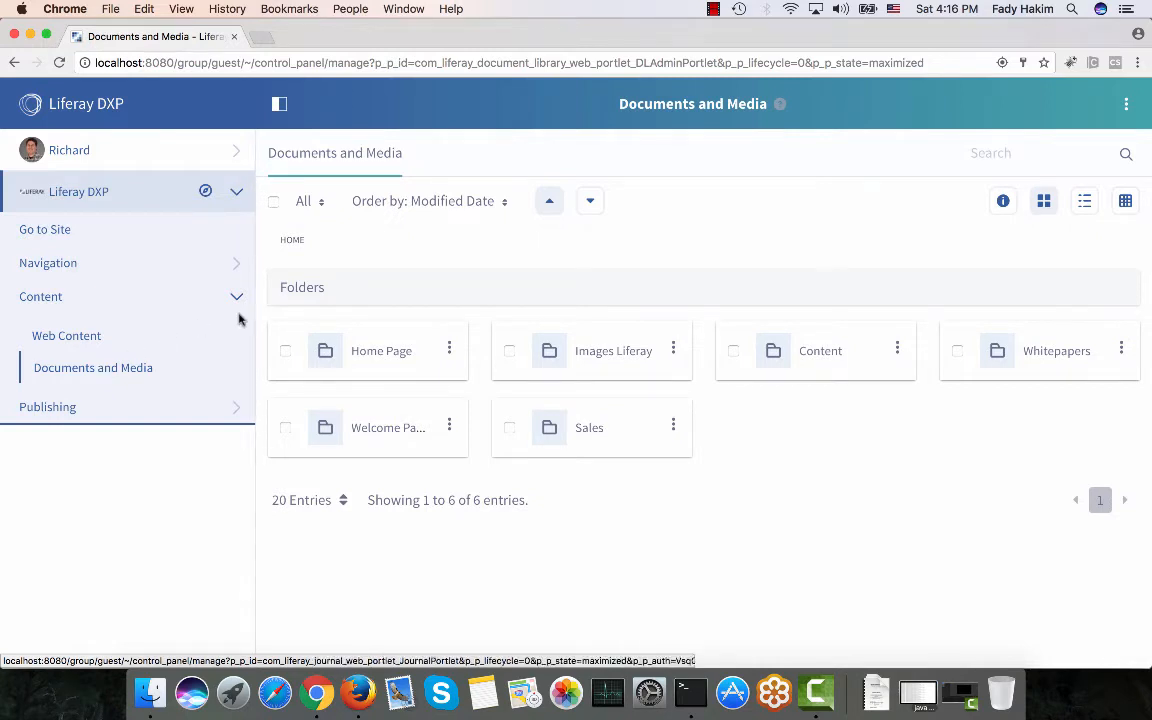
left_click(589, 430)
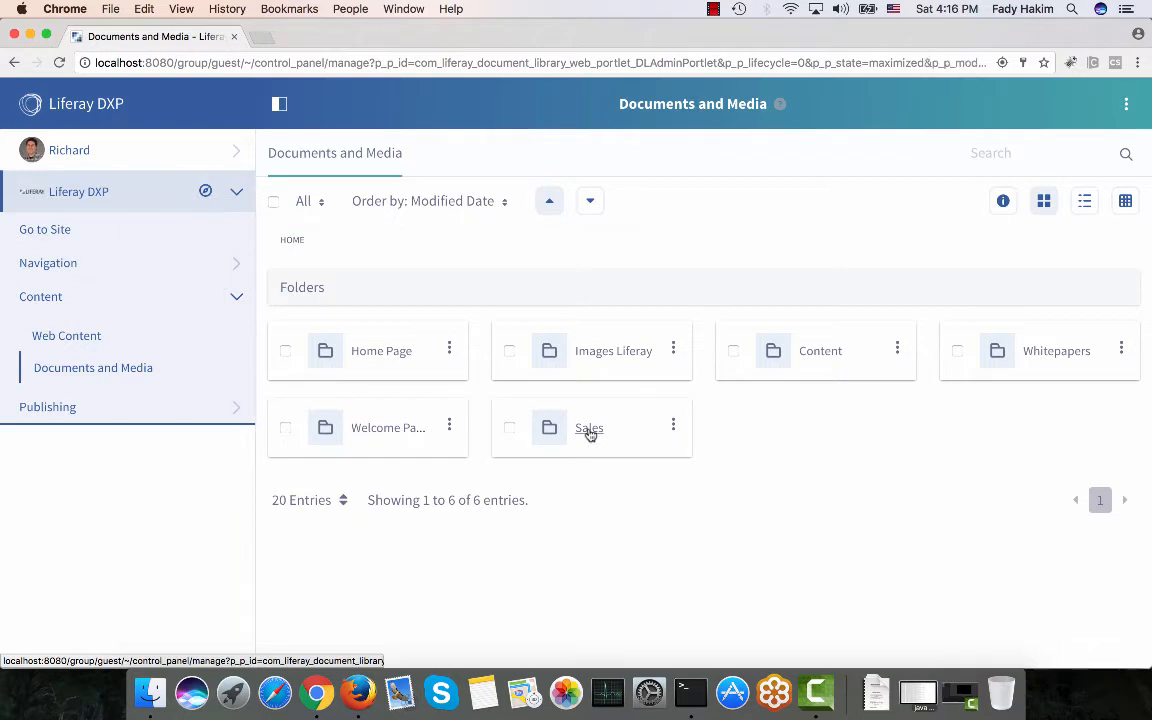
left_click(1110, 626)
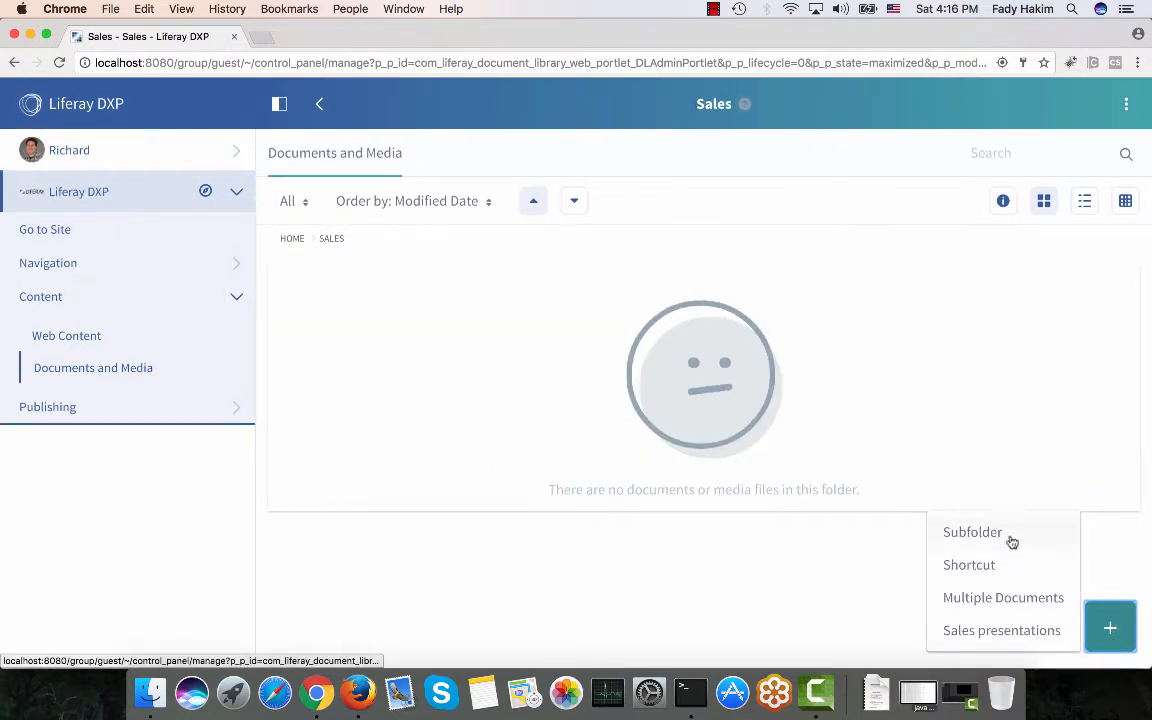
left_click(1004, 632)
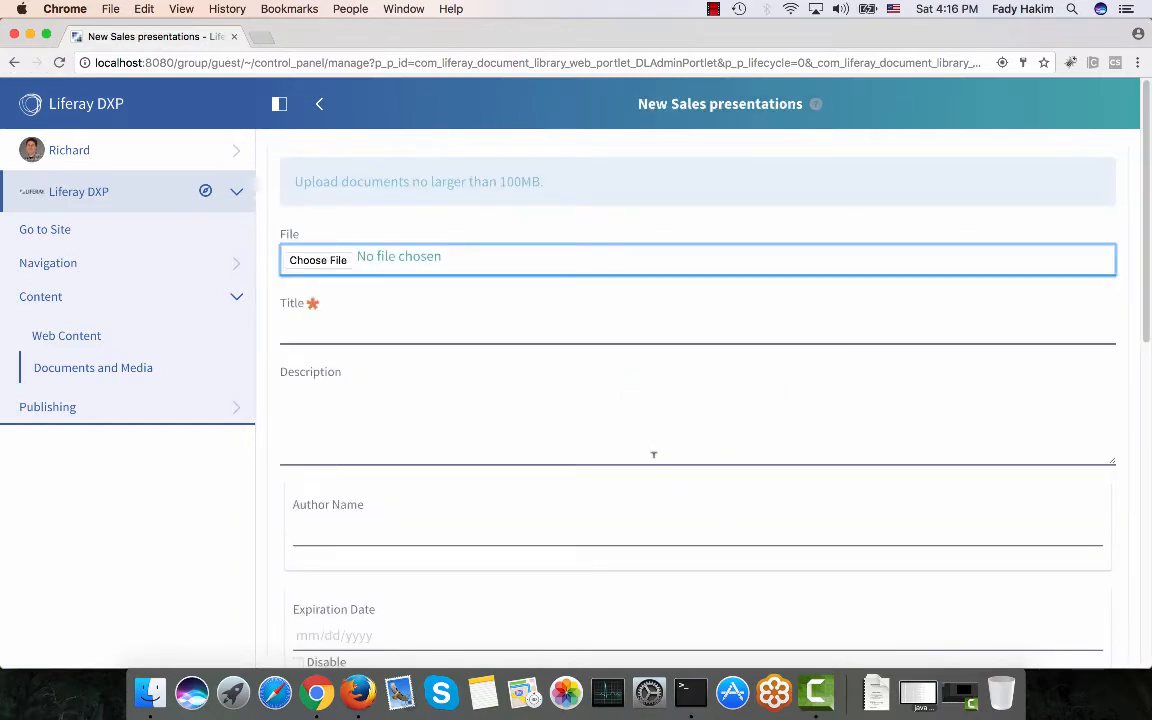
Attach Support Matrix v6.2.pdf from Documents and fill in the author's name.
left_click(314, 261)
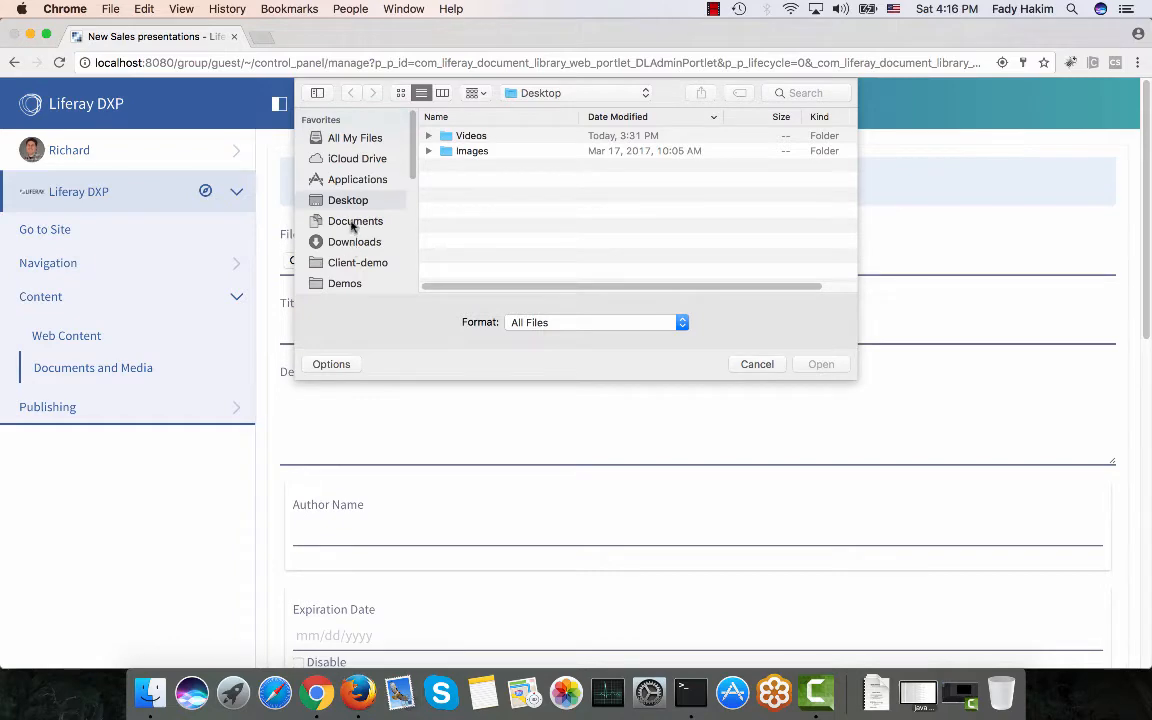
left_click(352, 224)
scroll(485, 250, "down", 3)
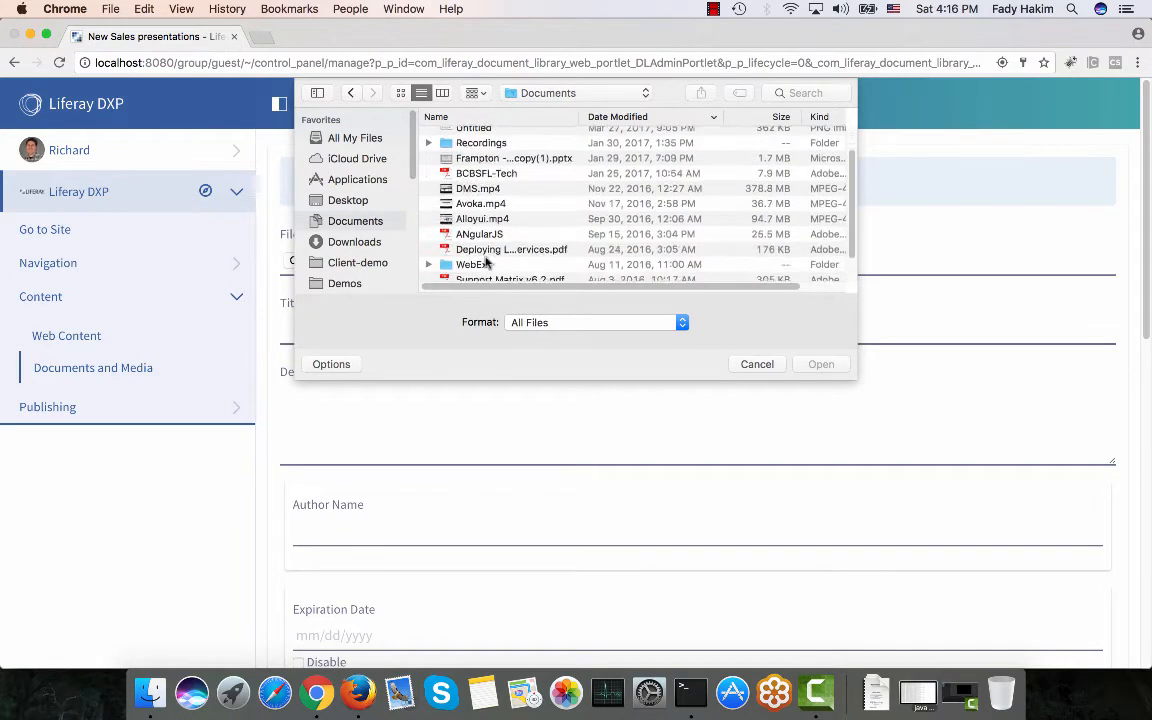
left_click(508, 246)
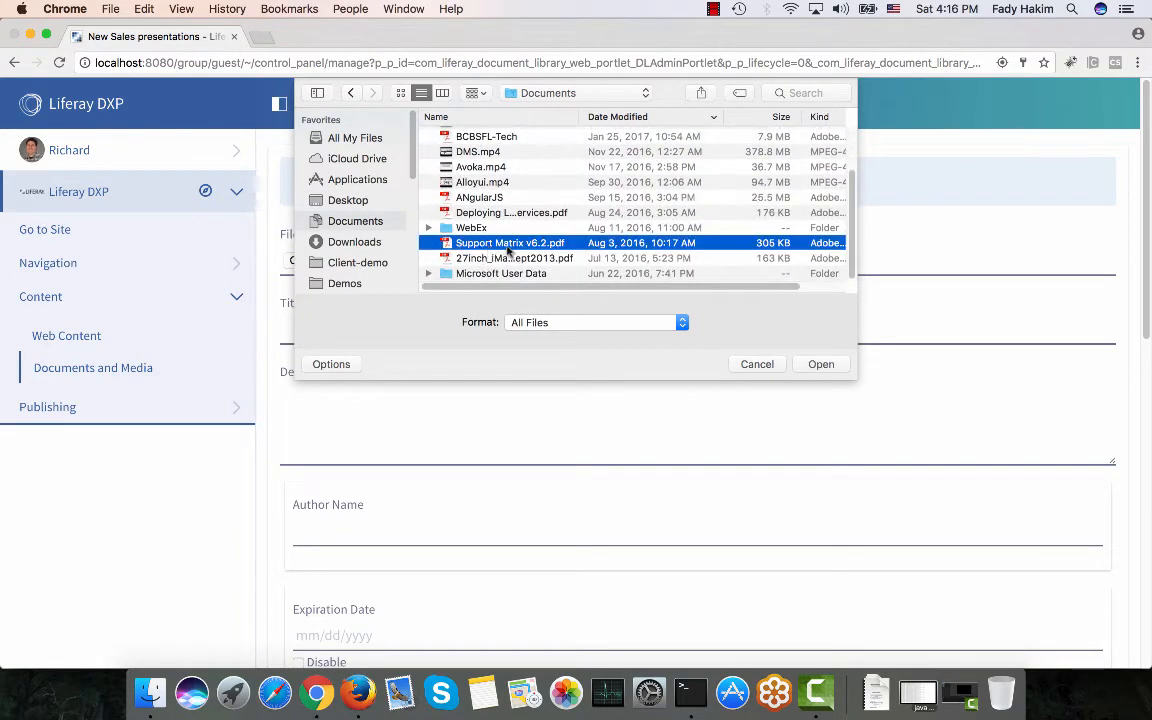
left_click(820, 364)
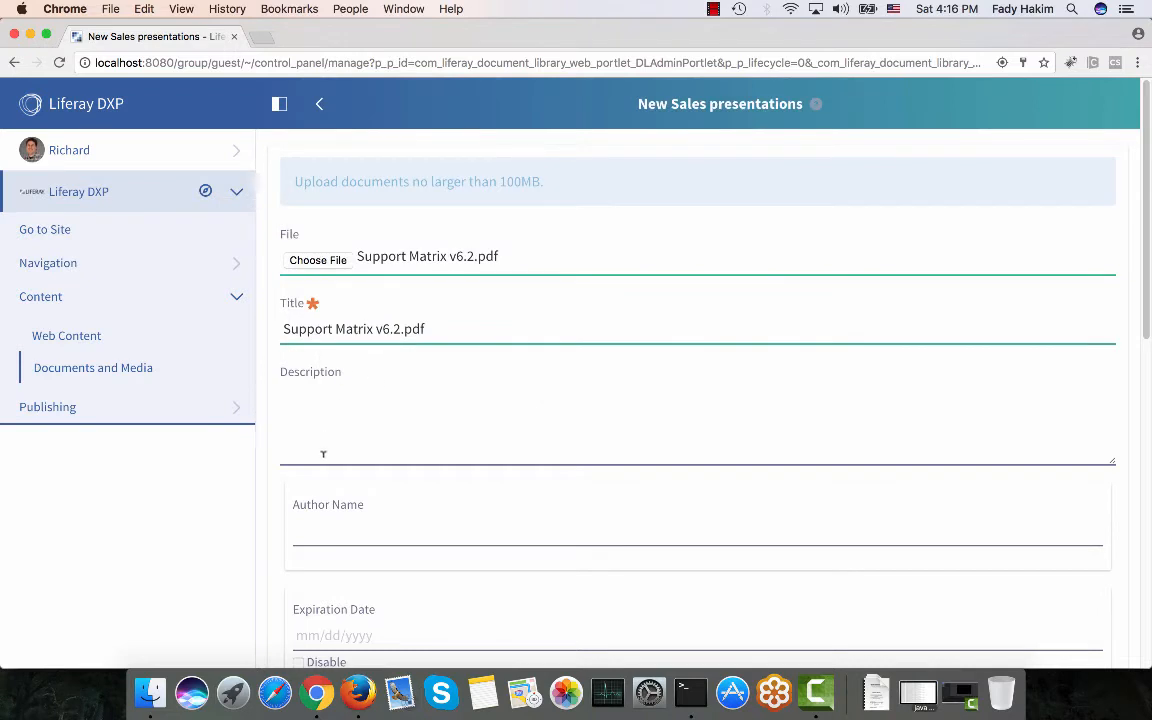
scroll(325, 445, "down", 2)
left_click(327, 486)
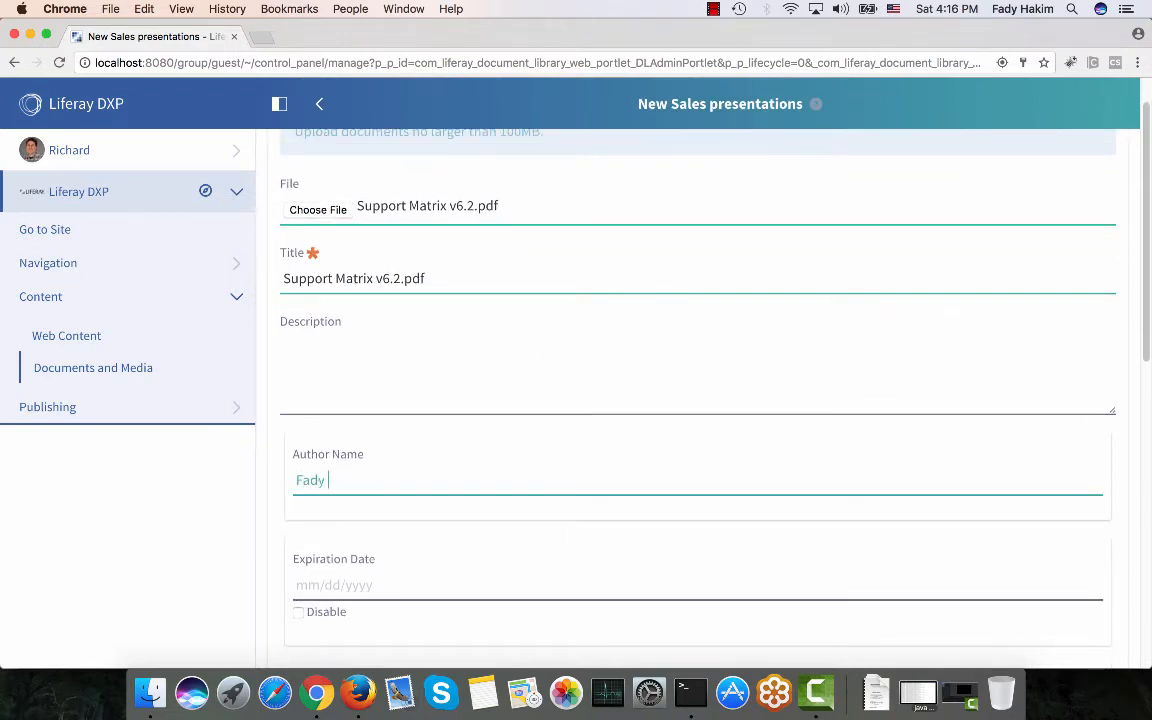
scroll(316, 514, "down", 1)
Set the expiration date to 12/31/2017 in the calendar picker.
left_click(301, 537)
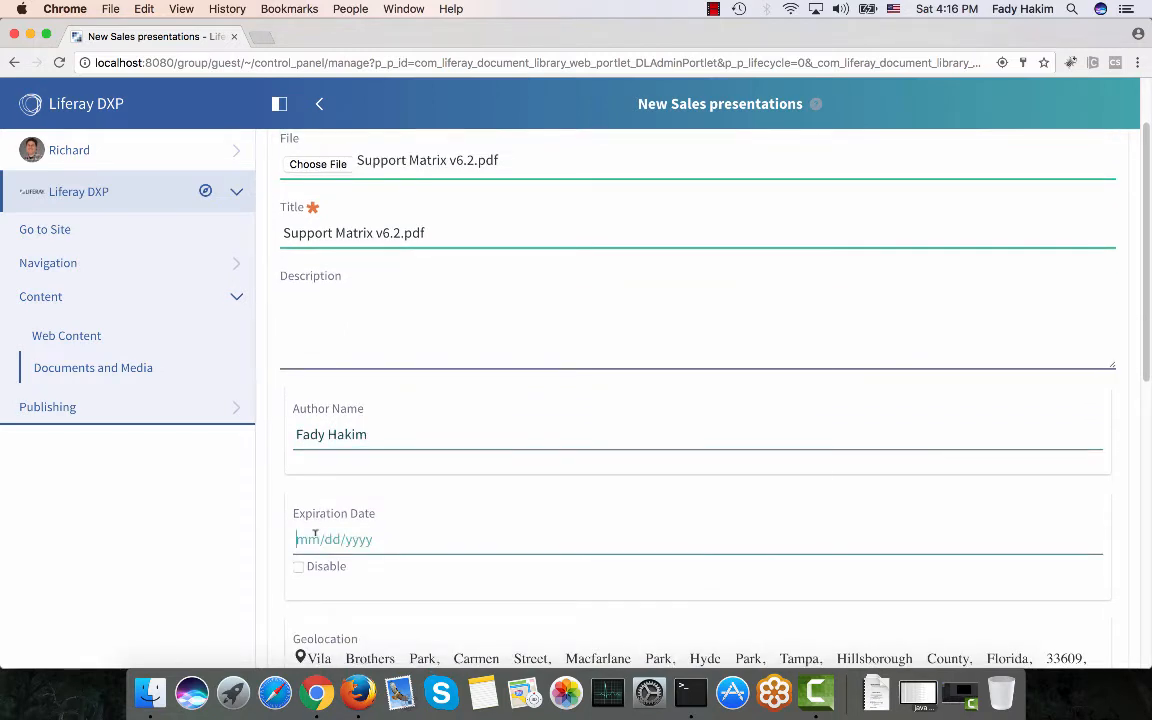
left_click(804, 318)
left_click(804, 318)
left_click(804, 318)
left_click(804, 318)
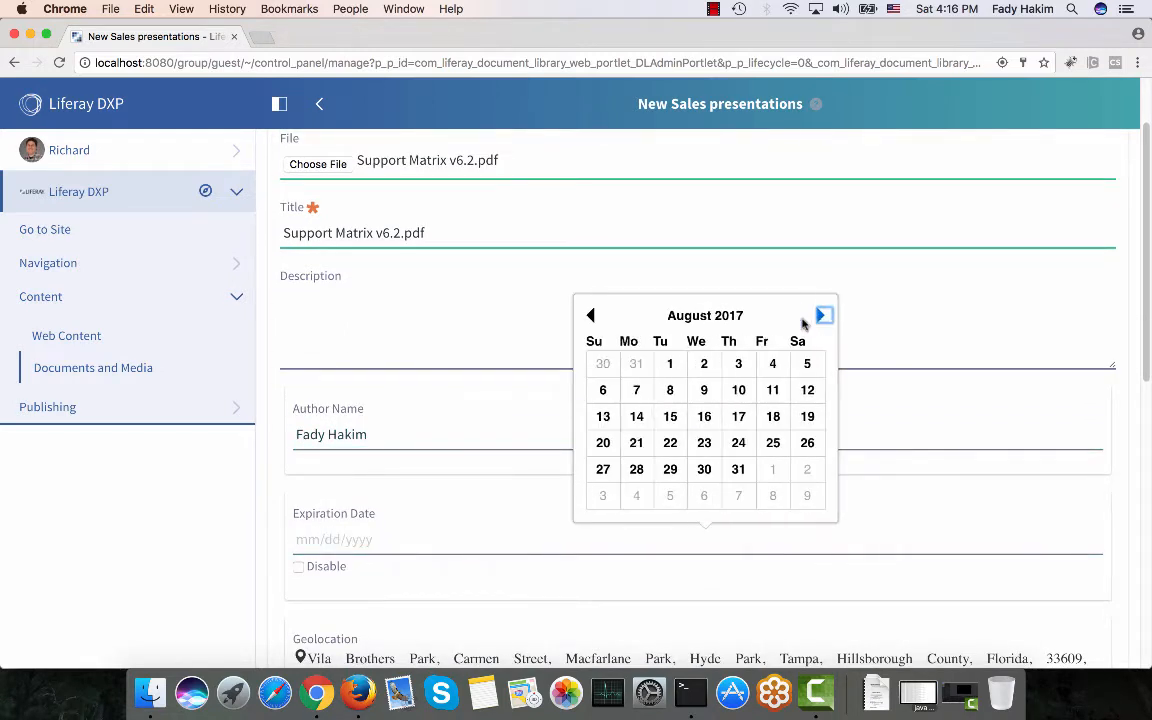
left_click(820, 316)
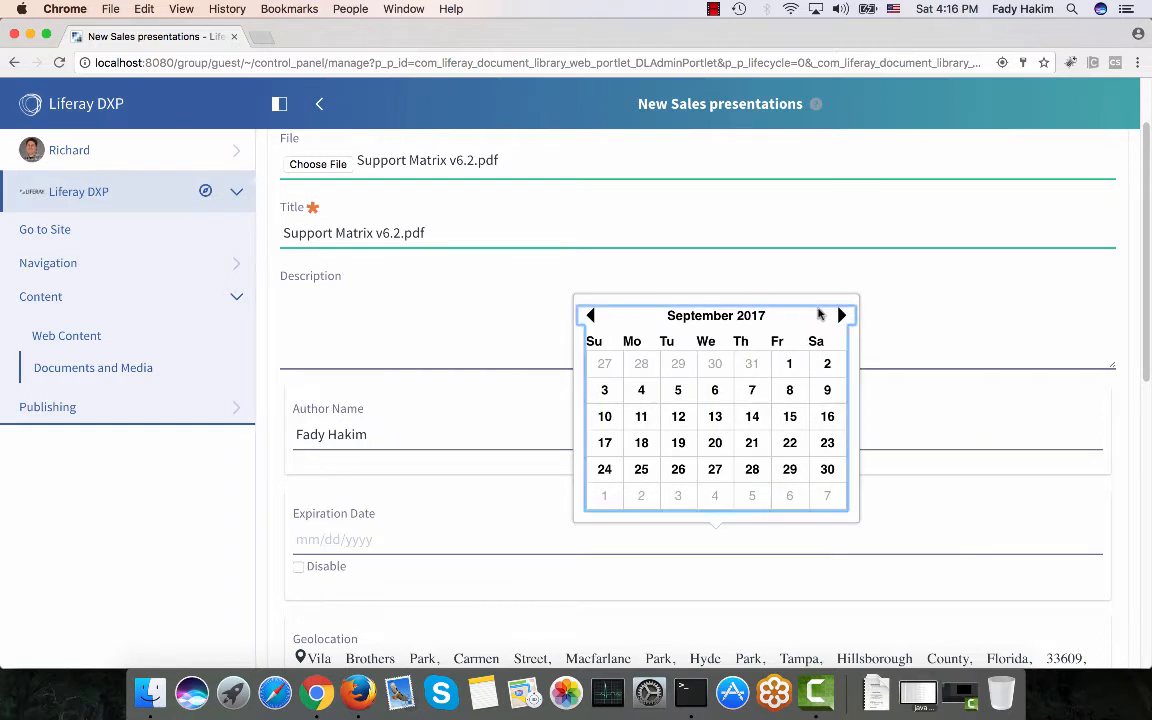
left_click(845, 316)
left_click(838, 317)
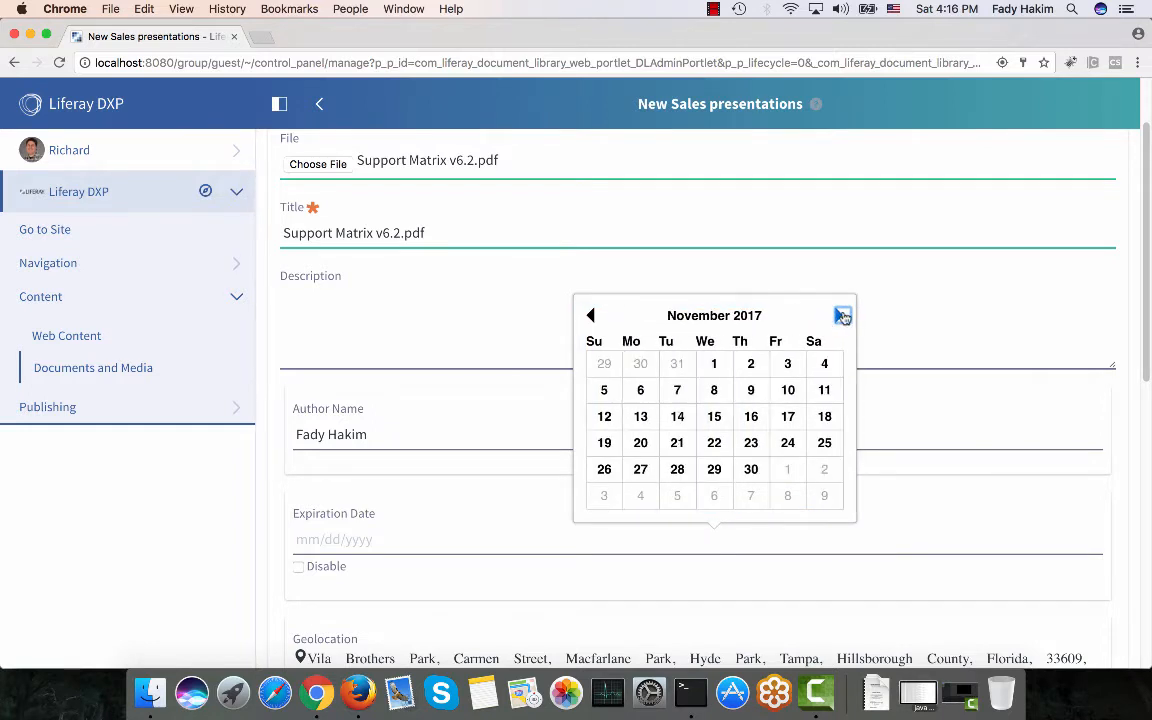
left_click(842, 317)
left_click(604, 497)
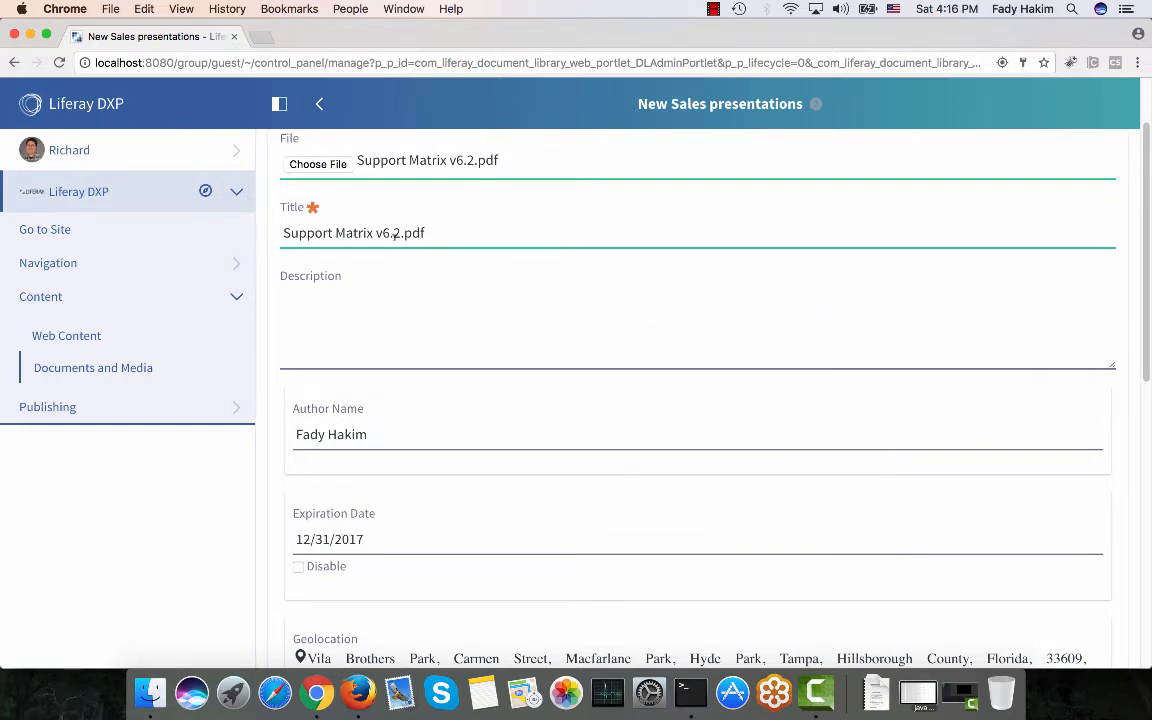
left_click_drag(399, 232, 283, 226)
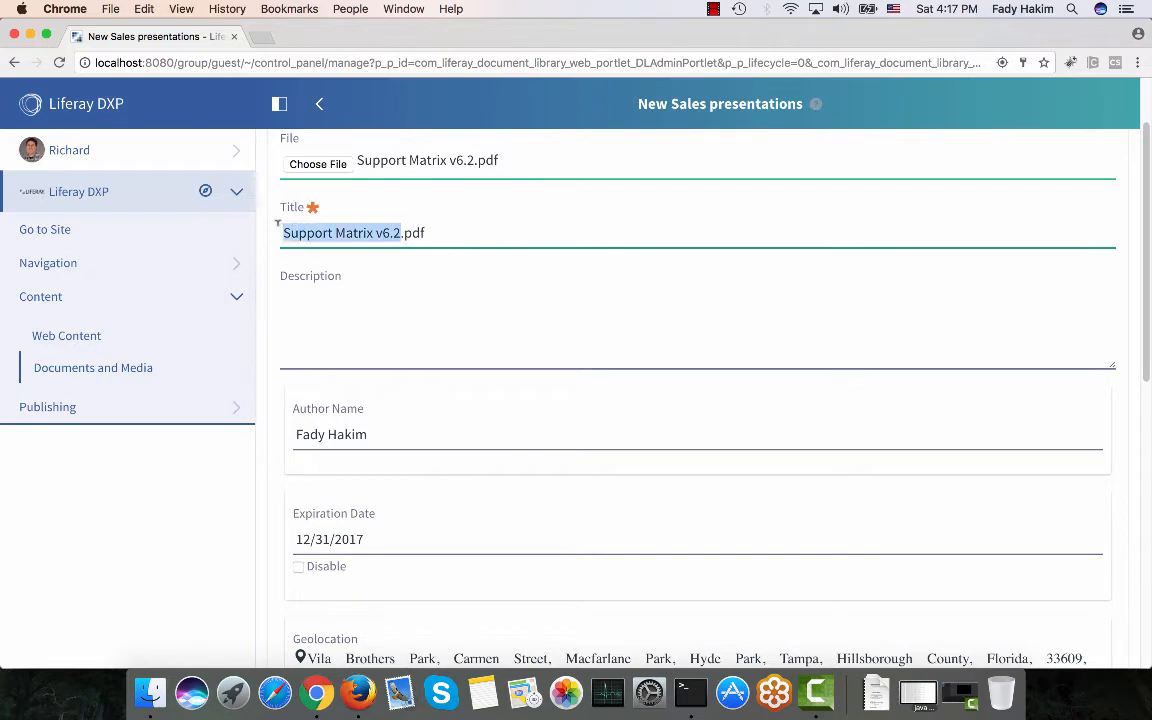
Retitle the document Sales2017 and set its geolocation to Colorado.
type("Sales")
type("2017")
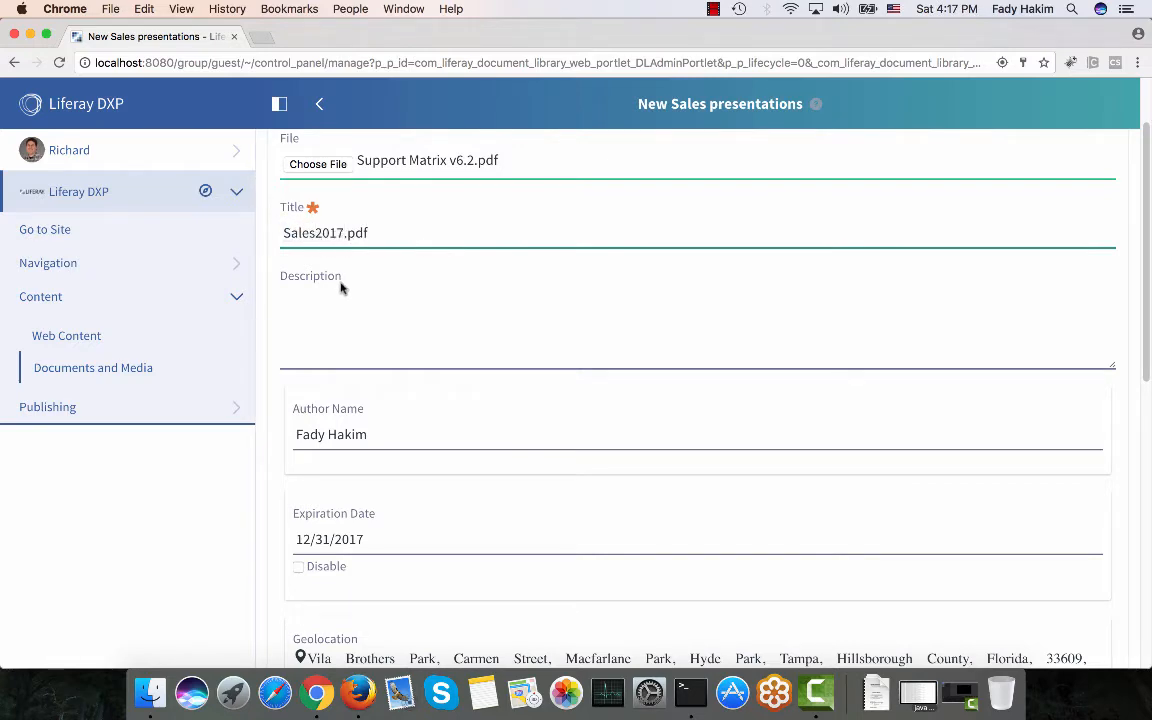
scroll(340, 288, "down", 6)
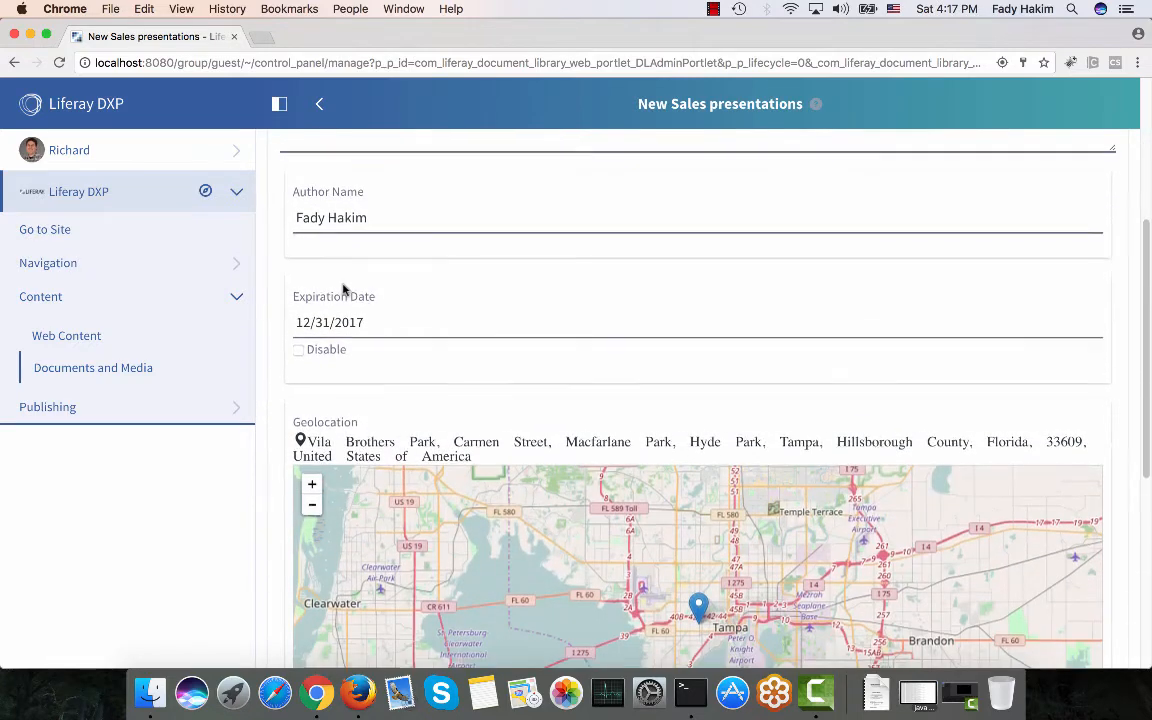
scroll(443, 543, "down", 5)
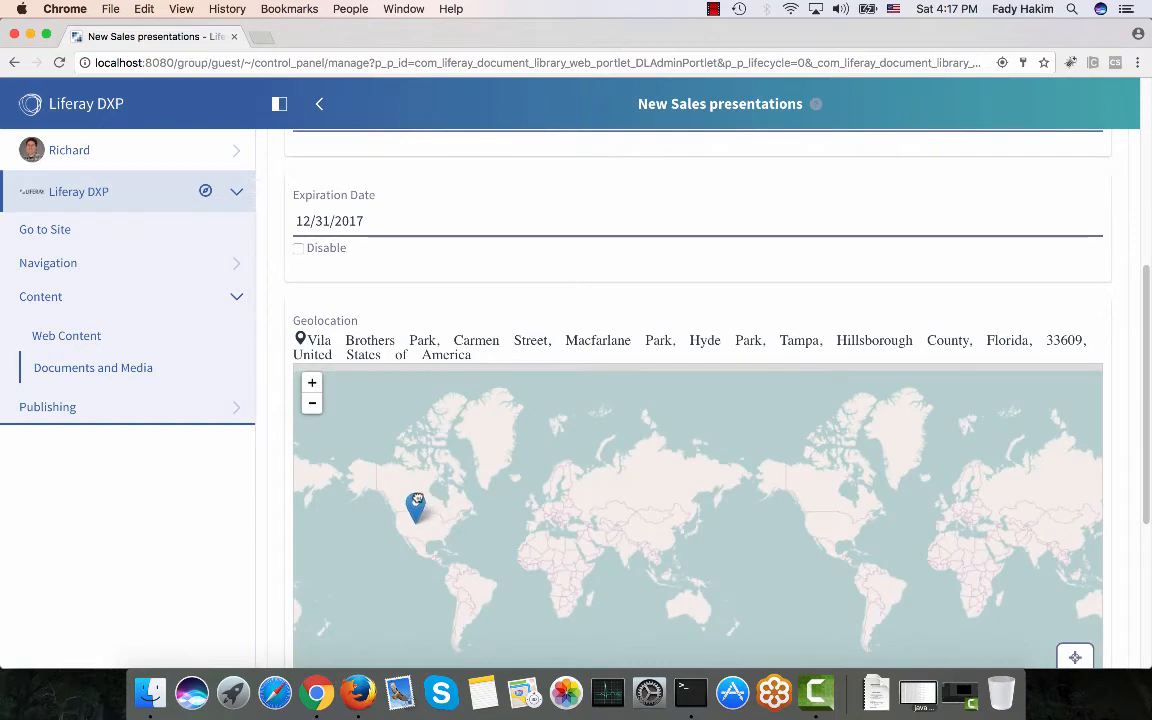
left_click(418, 496)
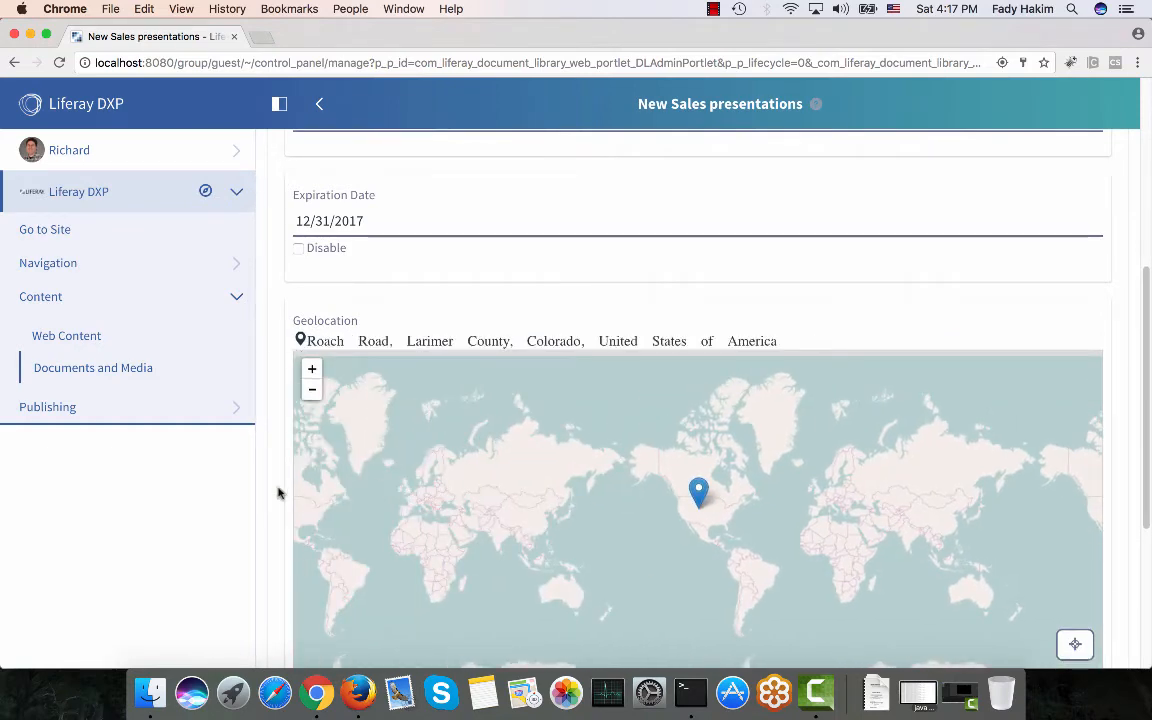
Submit the document for publication, then switch to the reviewer's browser.
scroll(279, 492, "down", 5)
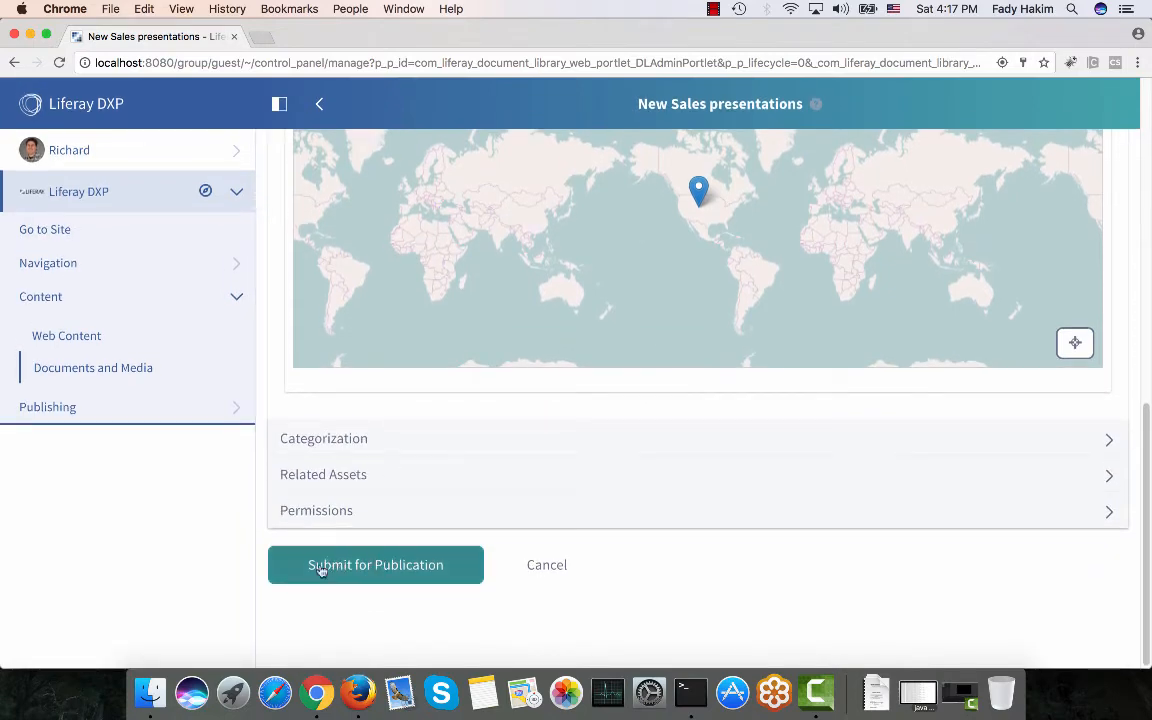
left_click(411, 575)
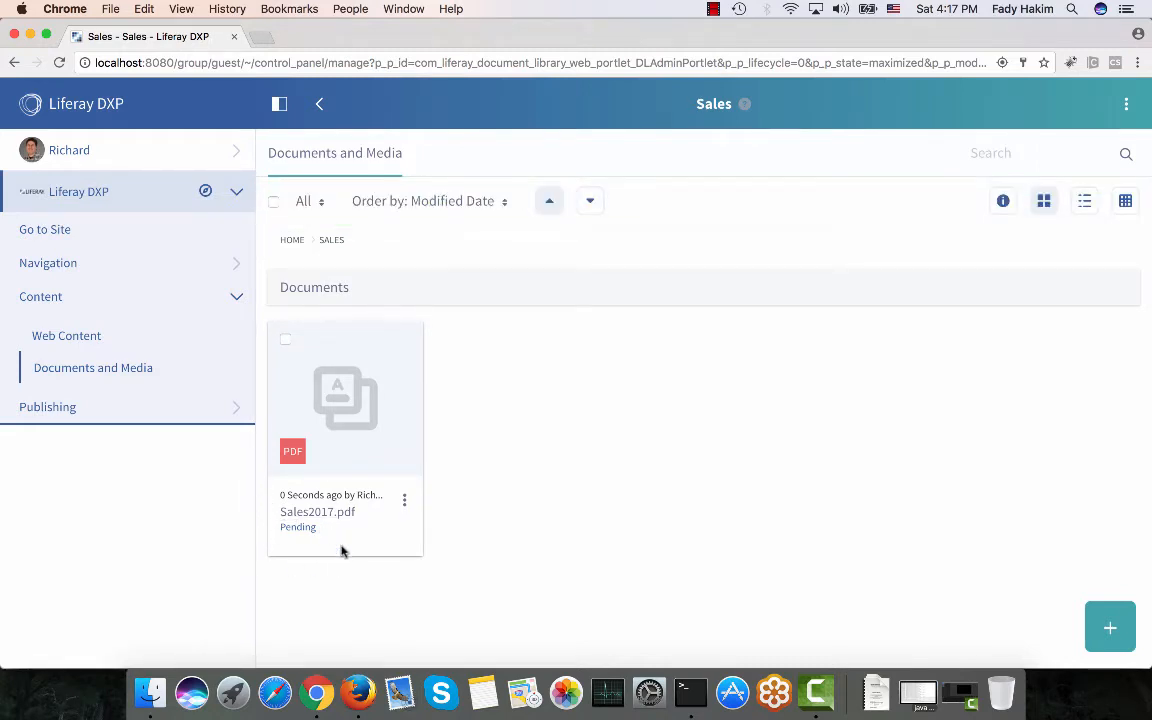
left_click(358, 692)
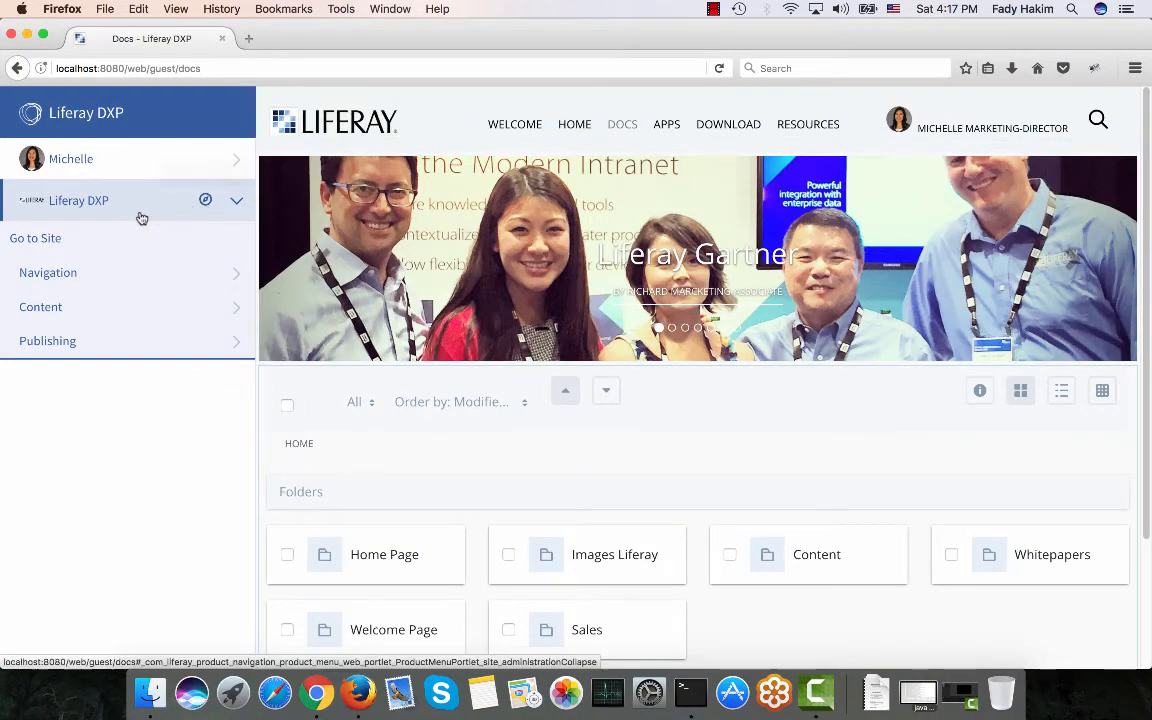
Reload the page and open the marketing director's Notifications from the user panel.
left_click(718, 70)
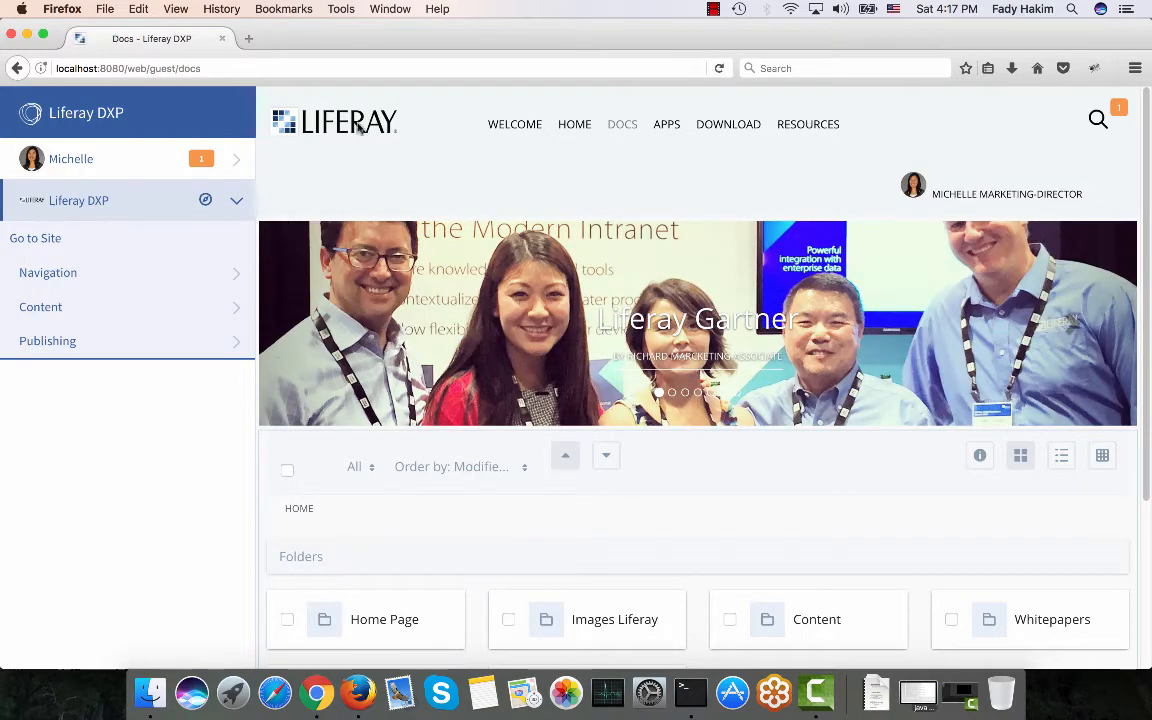
left_click(172, 152)
left_click(147, 370)
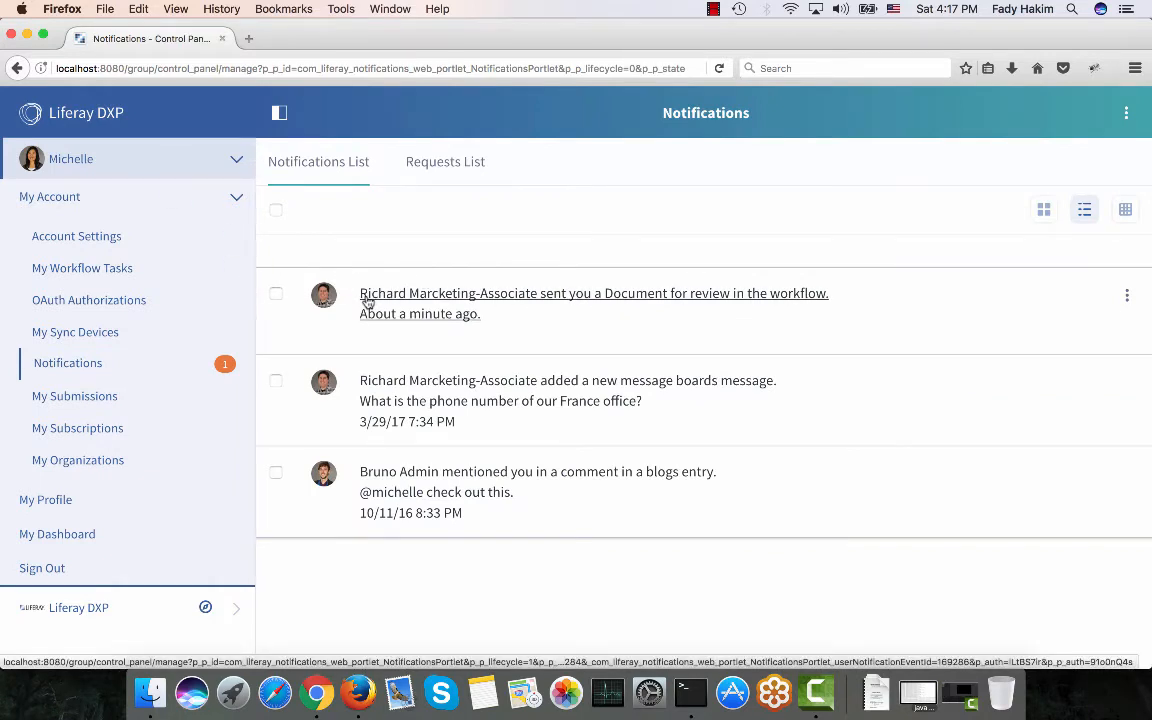
Assign the Sales2017.pdf review task to yourself with the comment 'I will work on that'.
left_click(108, 270)
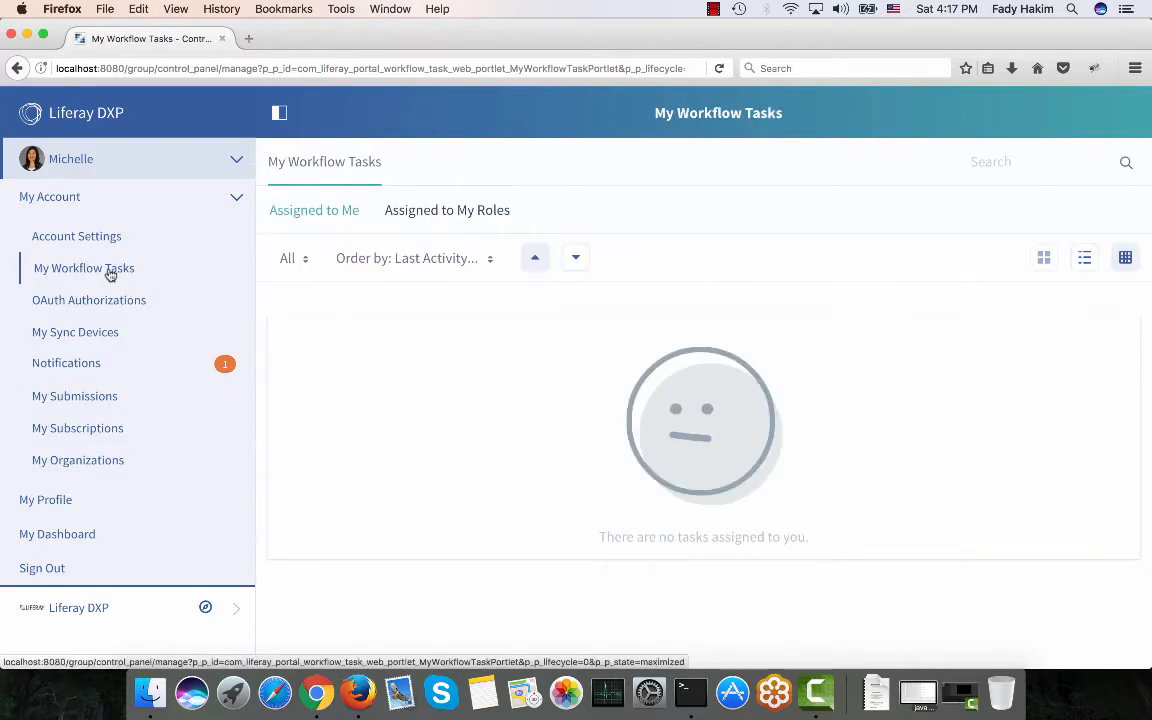
left_click(427, 210)
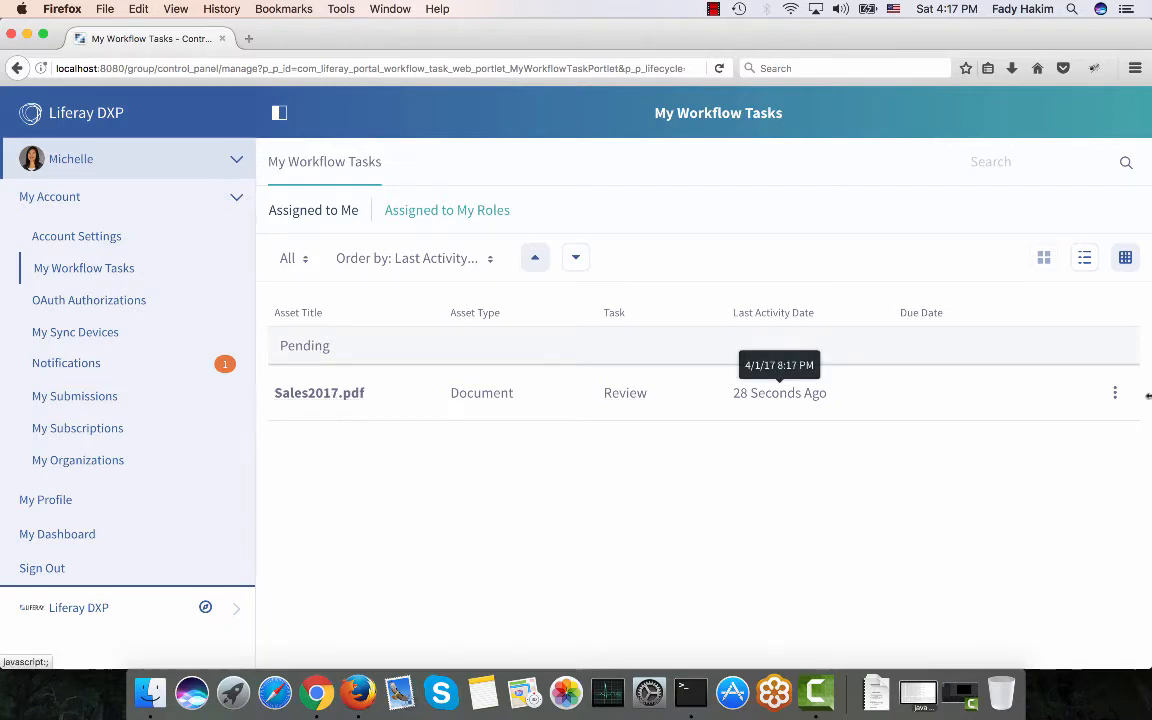
left_click(1115, 393)
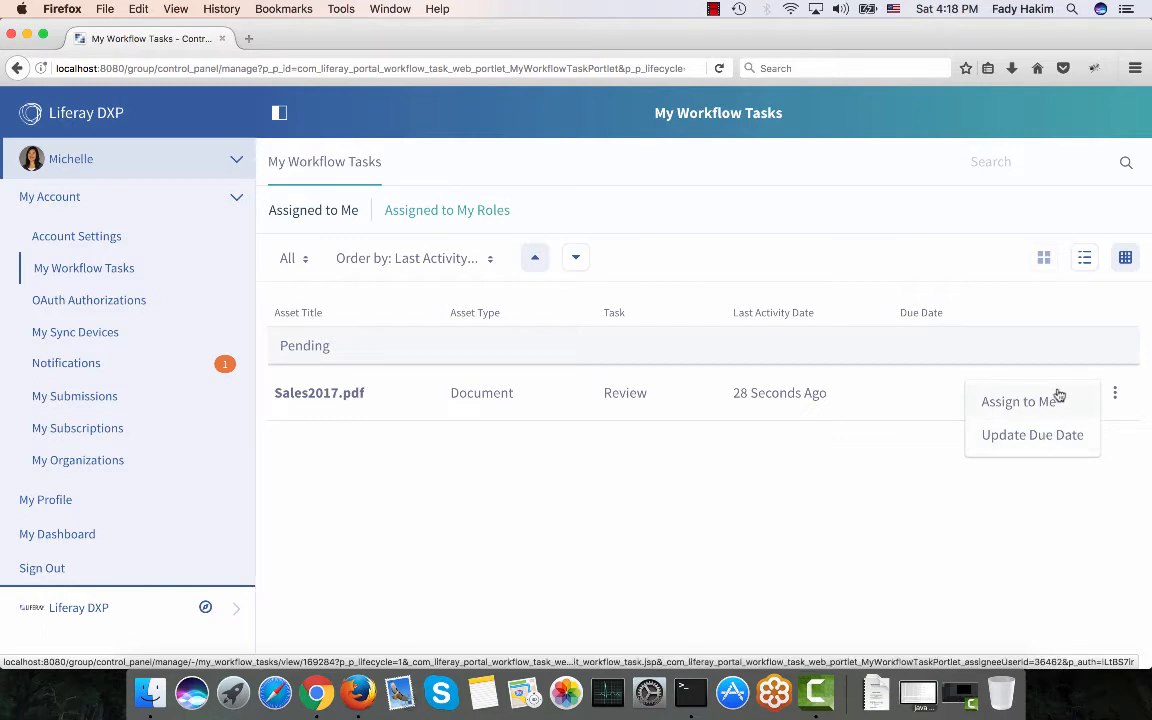
left_click(1050, 399)
left_click(511, 343)
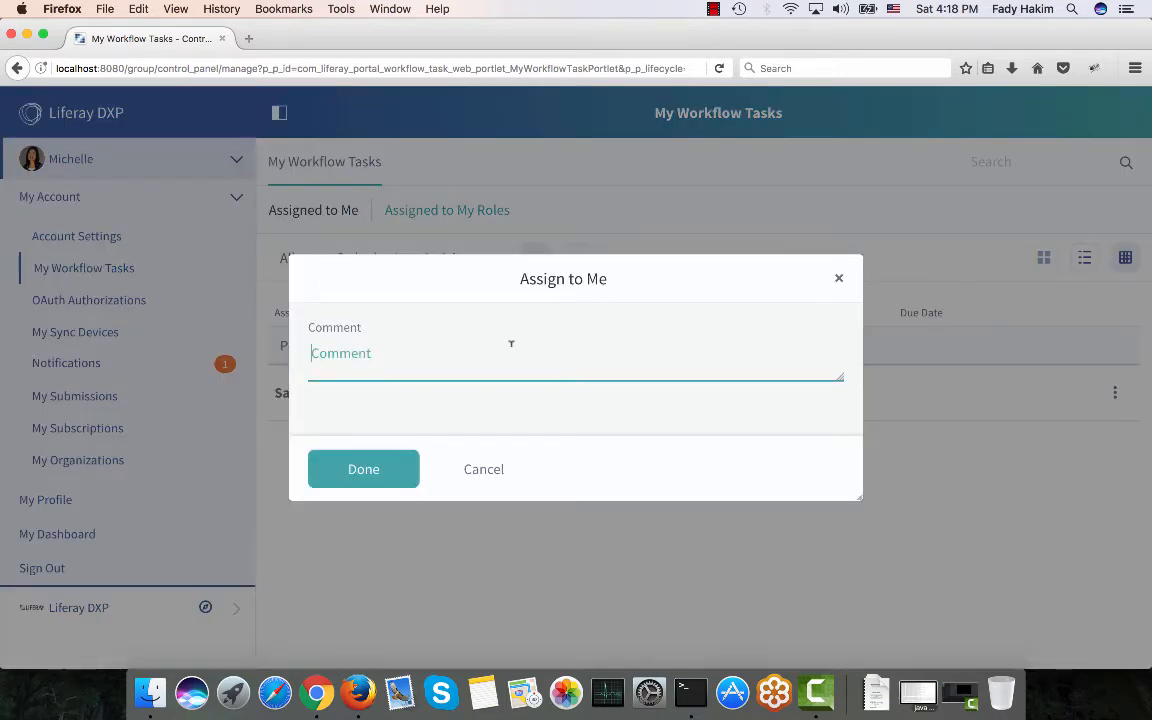
type("I will work on th")
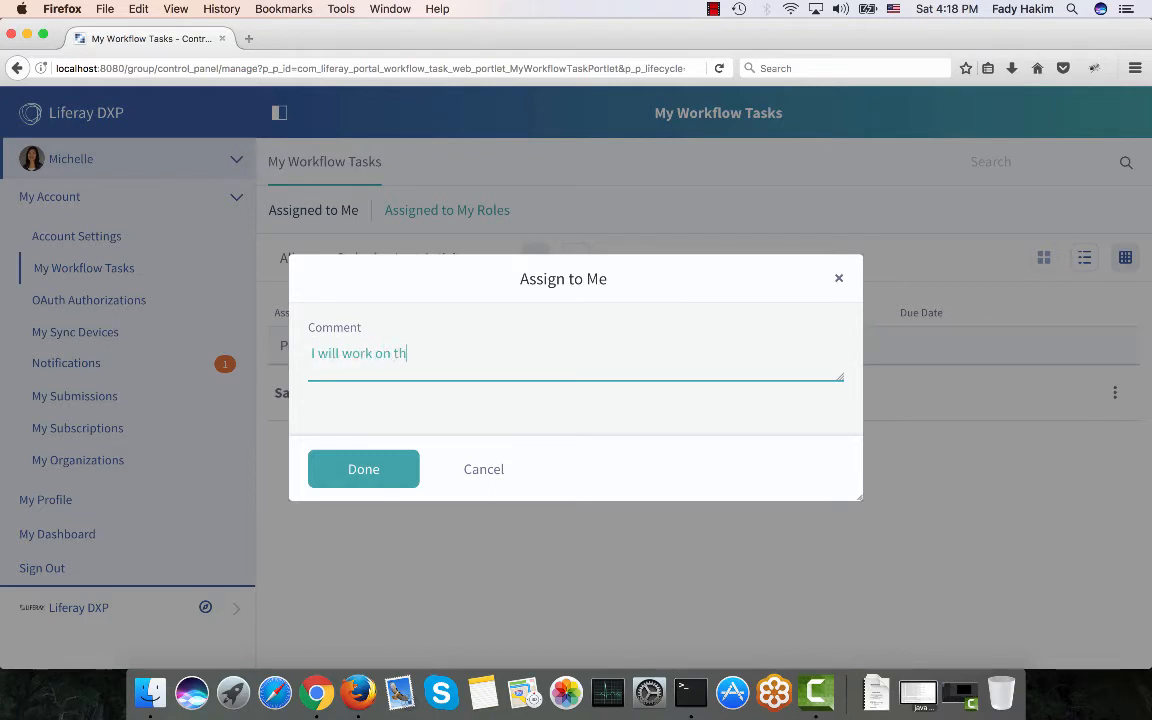
type("at")
left_click(396, 469)
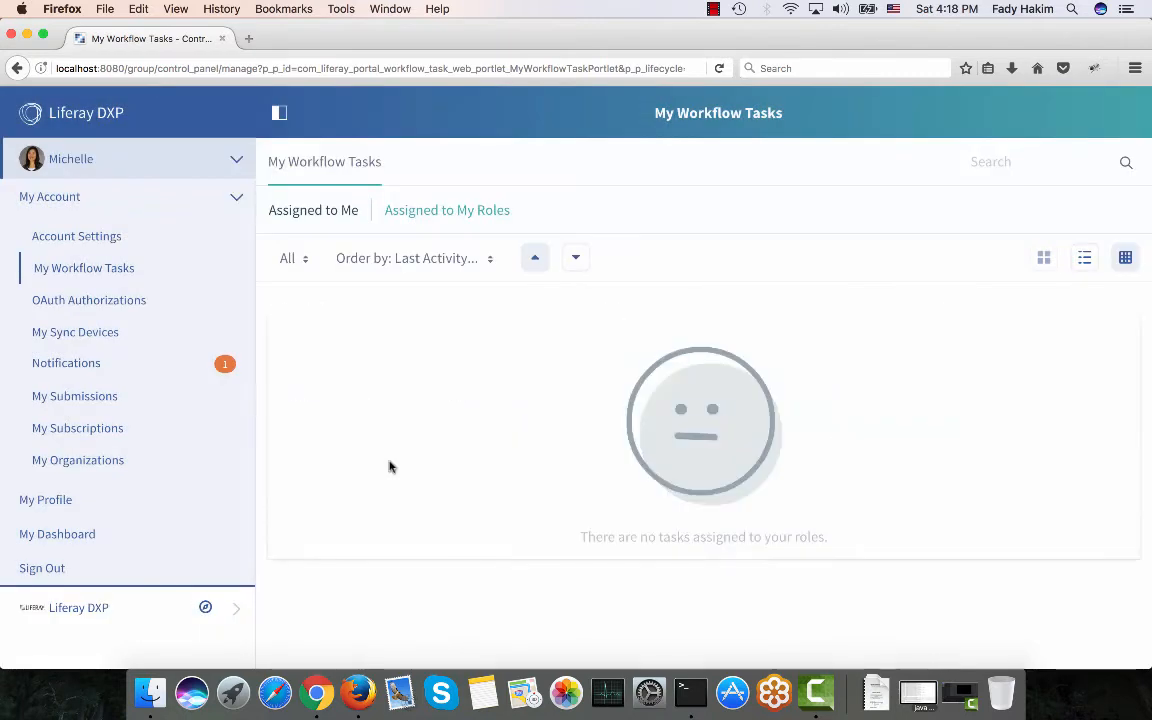
Open the Sales2017.pdf task from the Assigned to Me list.
left_click(1113, 212)
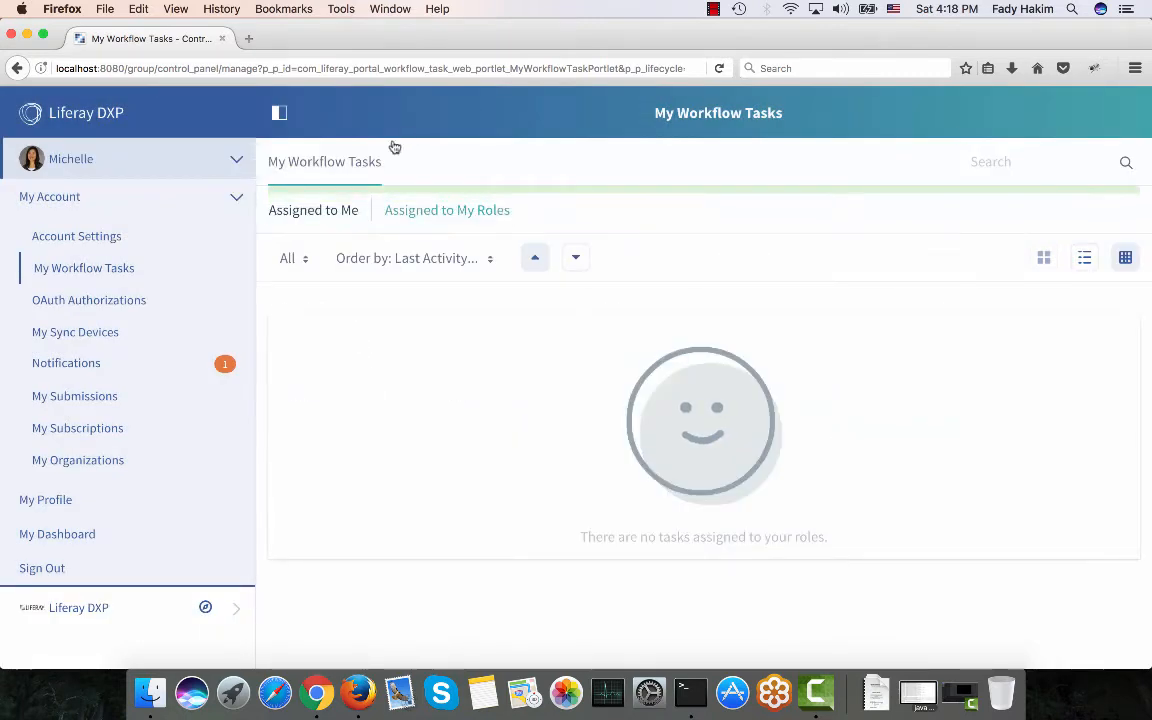
left_click(336, 212)
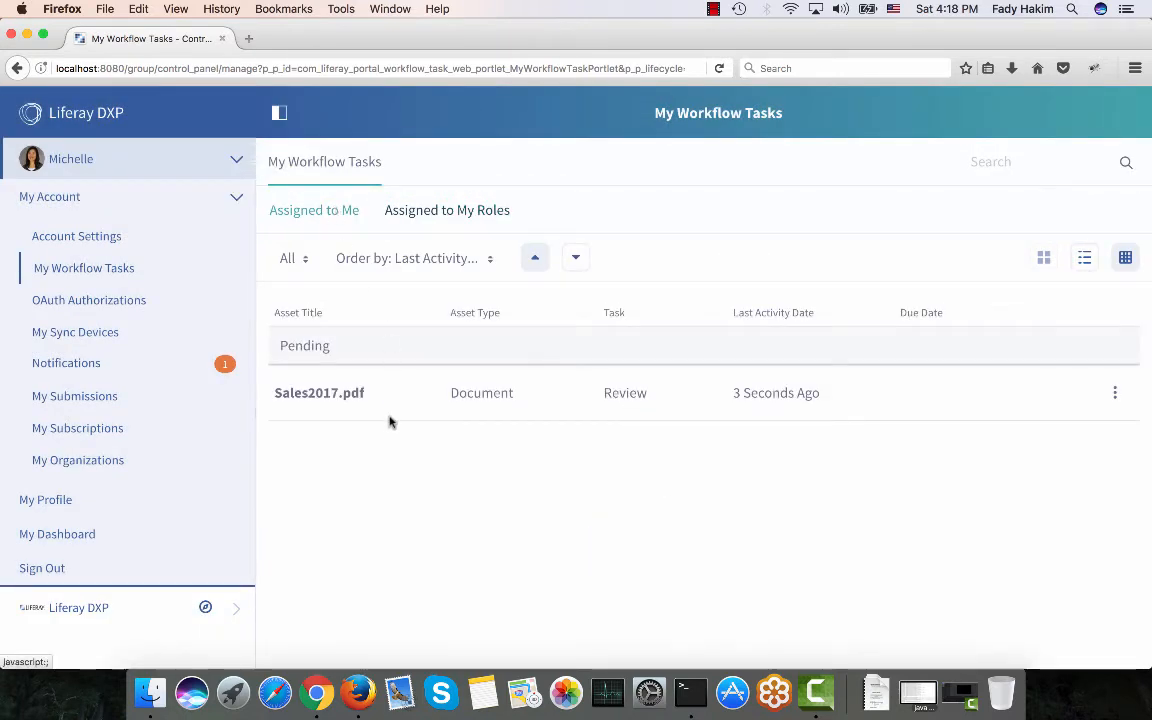
left_click(298, 400)
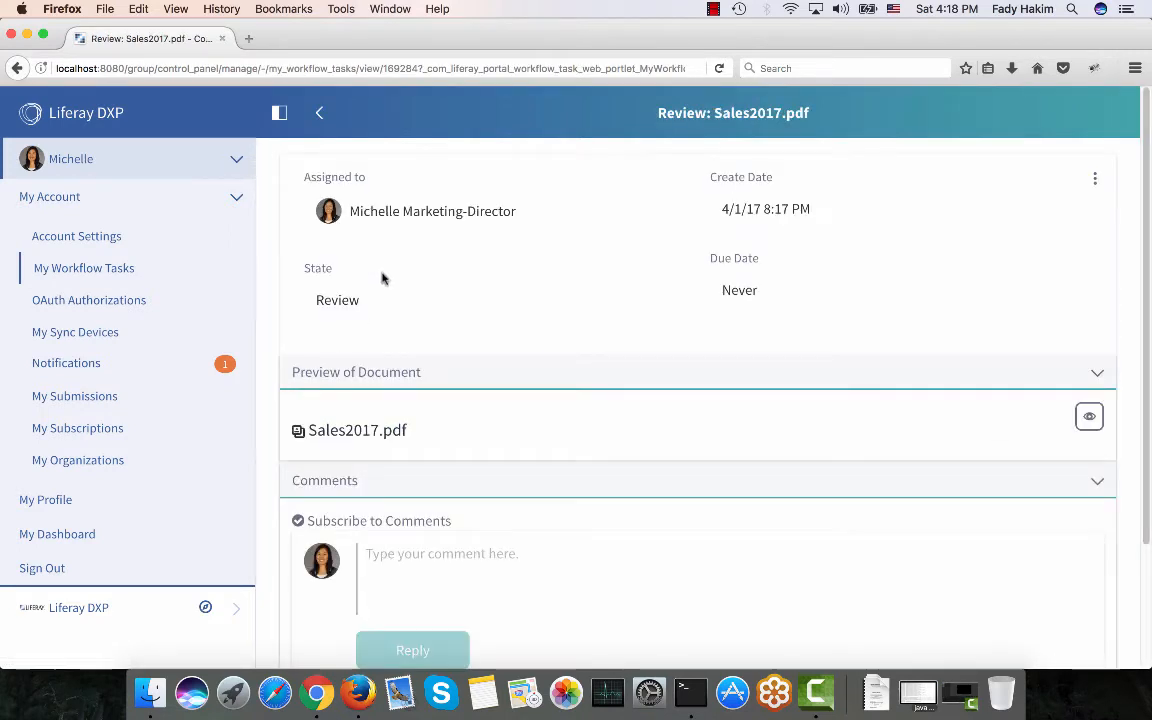
Preview Sales2017.pdf enlarged, close the lightbox, and go back to the review task page.
scroll(382, 278, "down", 1)
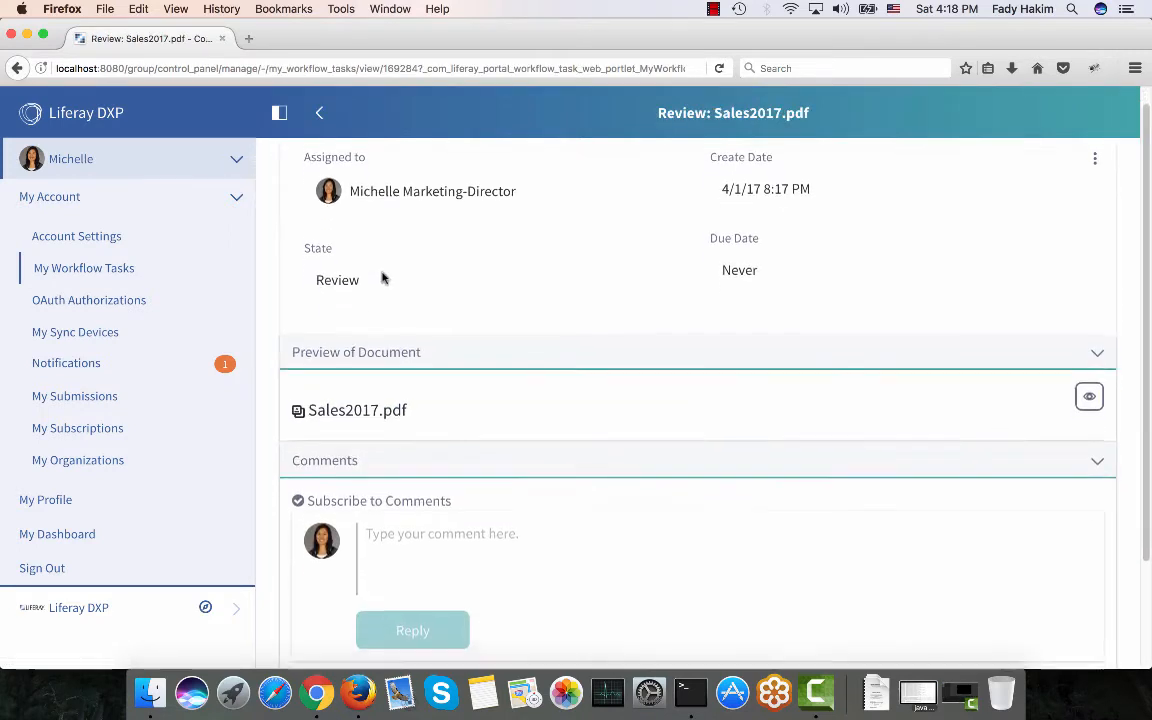
left_click(1090, 394)
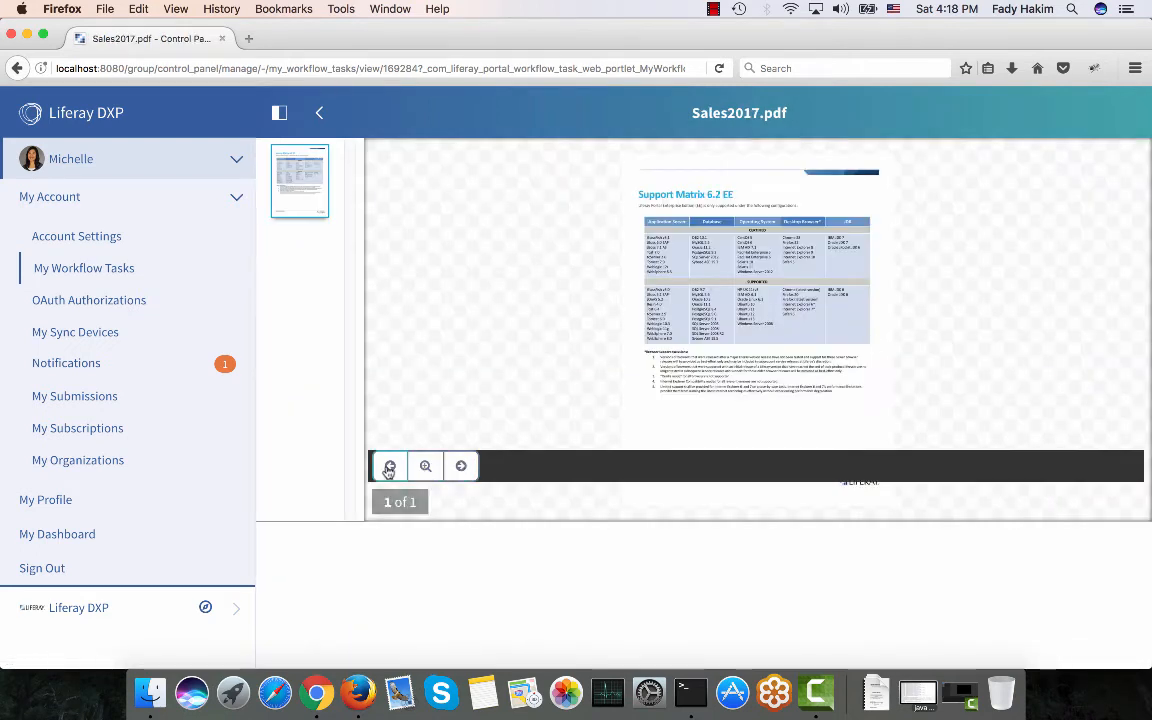
left_click(427, 467)
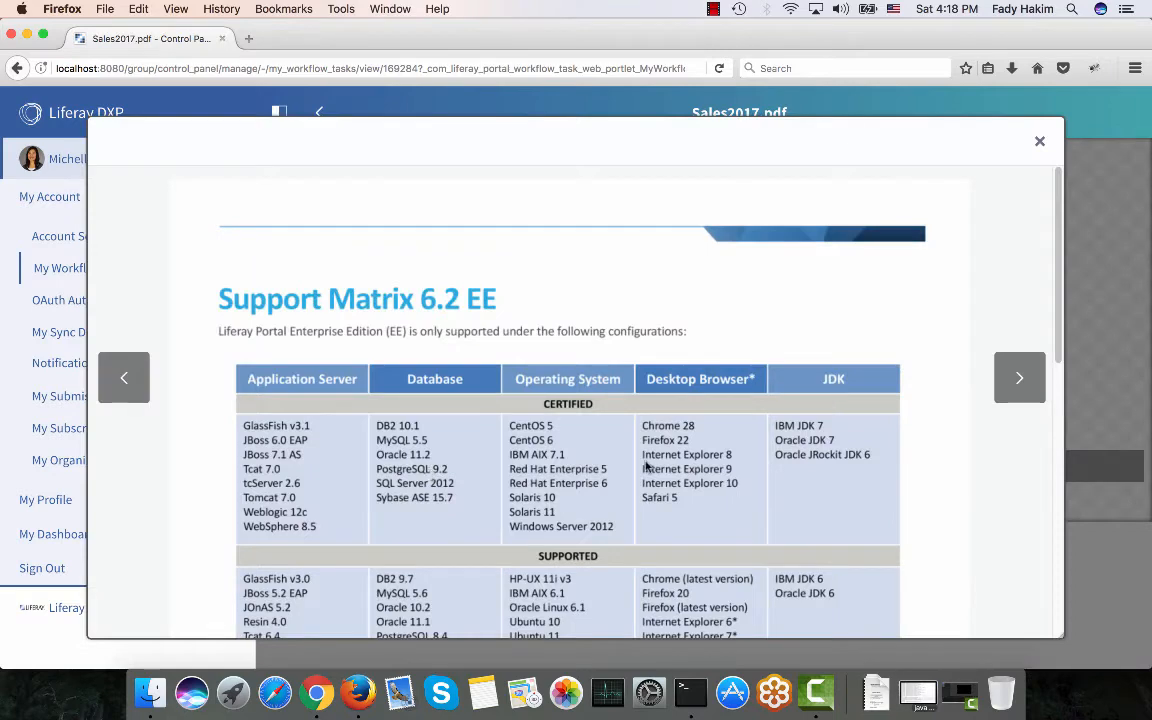
scroll(646, 466, "down", 10)
scroll(646, 466, "up", 10)
left_click(1039, 143)
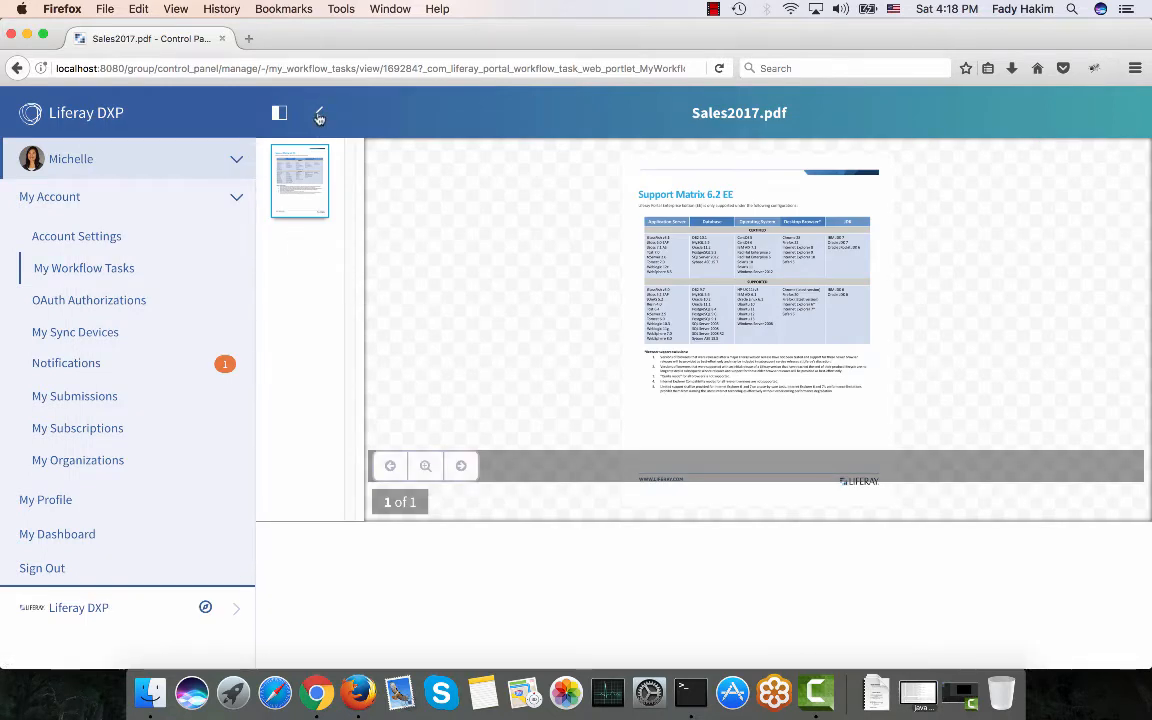
left_click(319, 114)
scroll(397, 279, "down", 1)
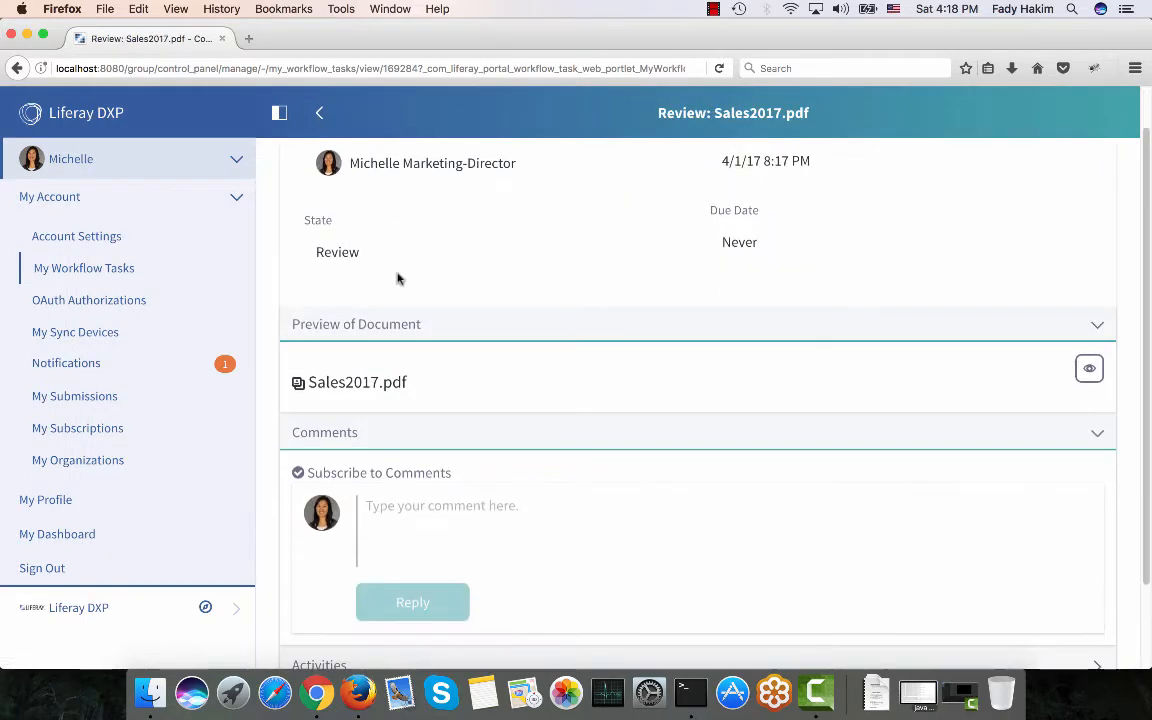
Comment on the task mentioning the associate: 'please use different font next time.'.
left_click(433, 523)
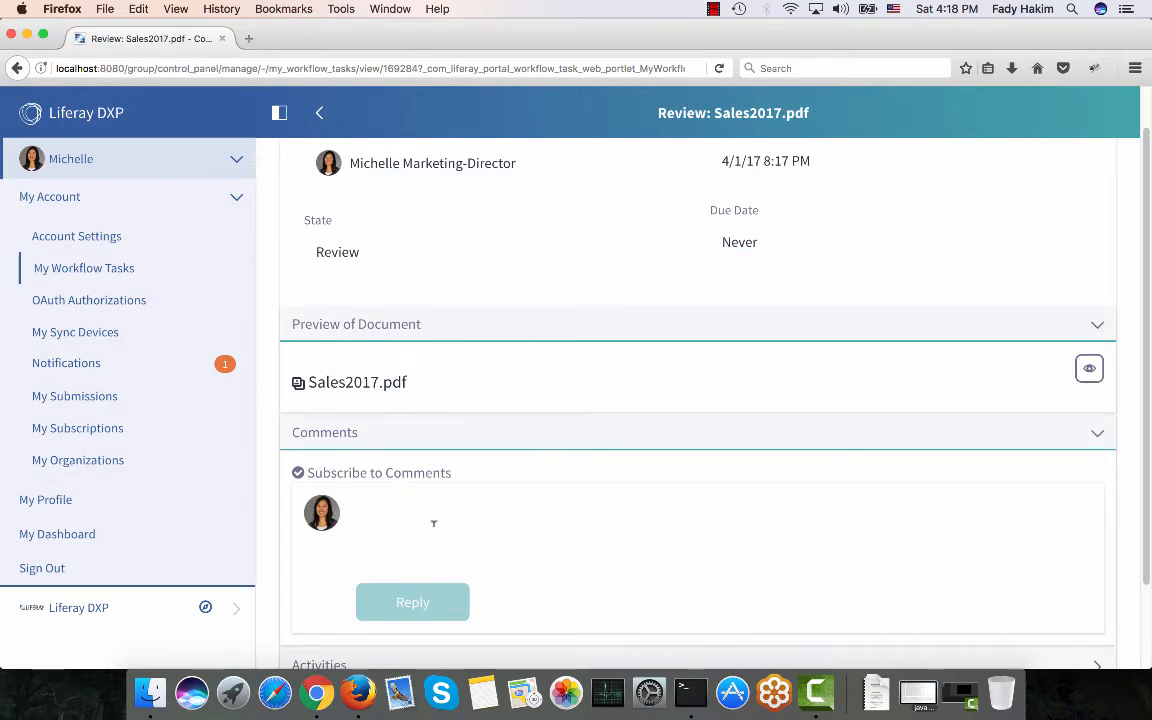
type("@richar")
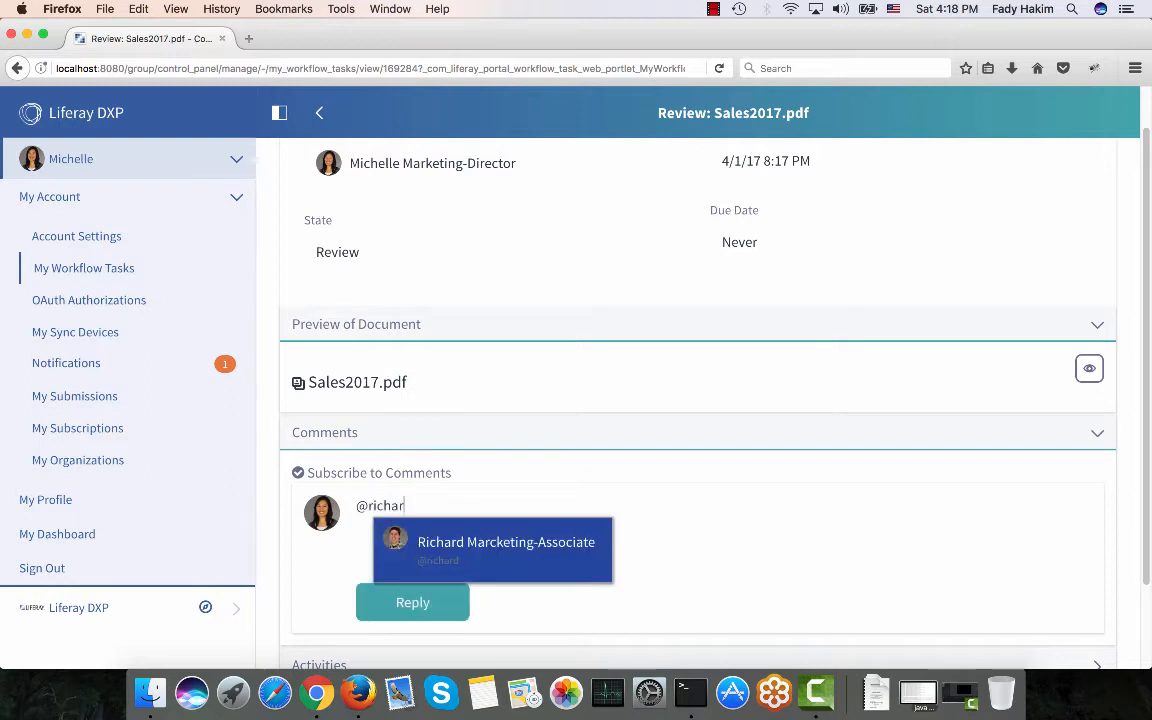
type("d")
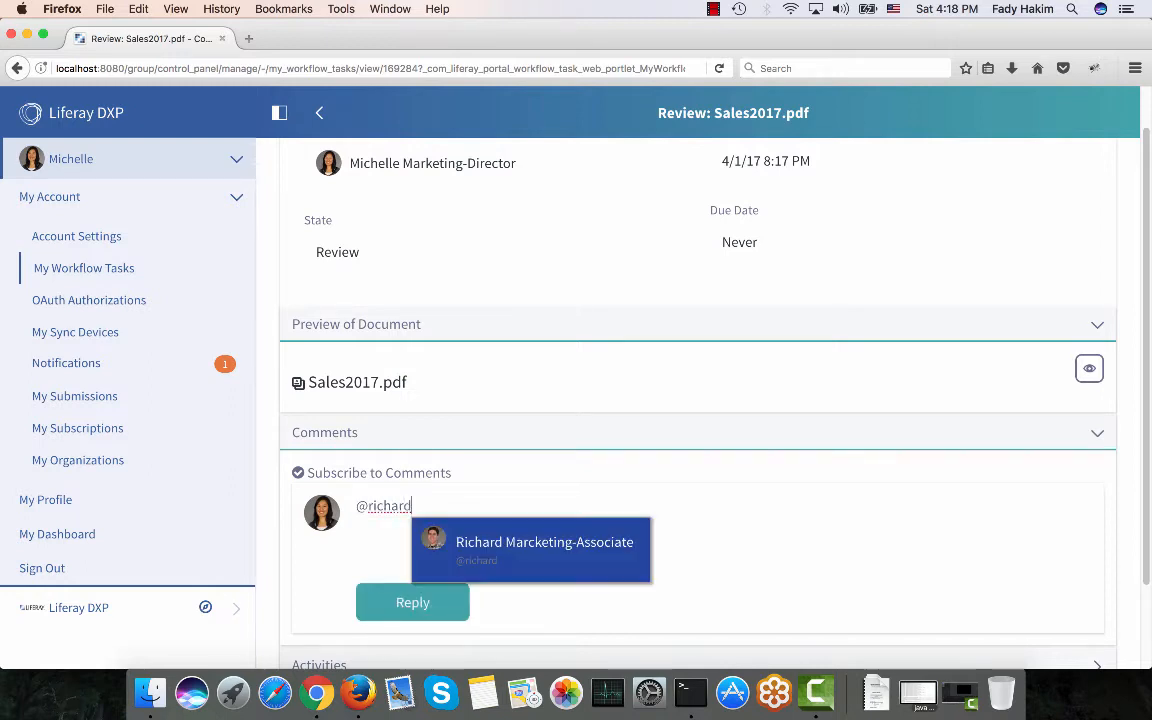
key("Return")
type("please ")
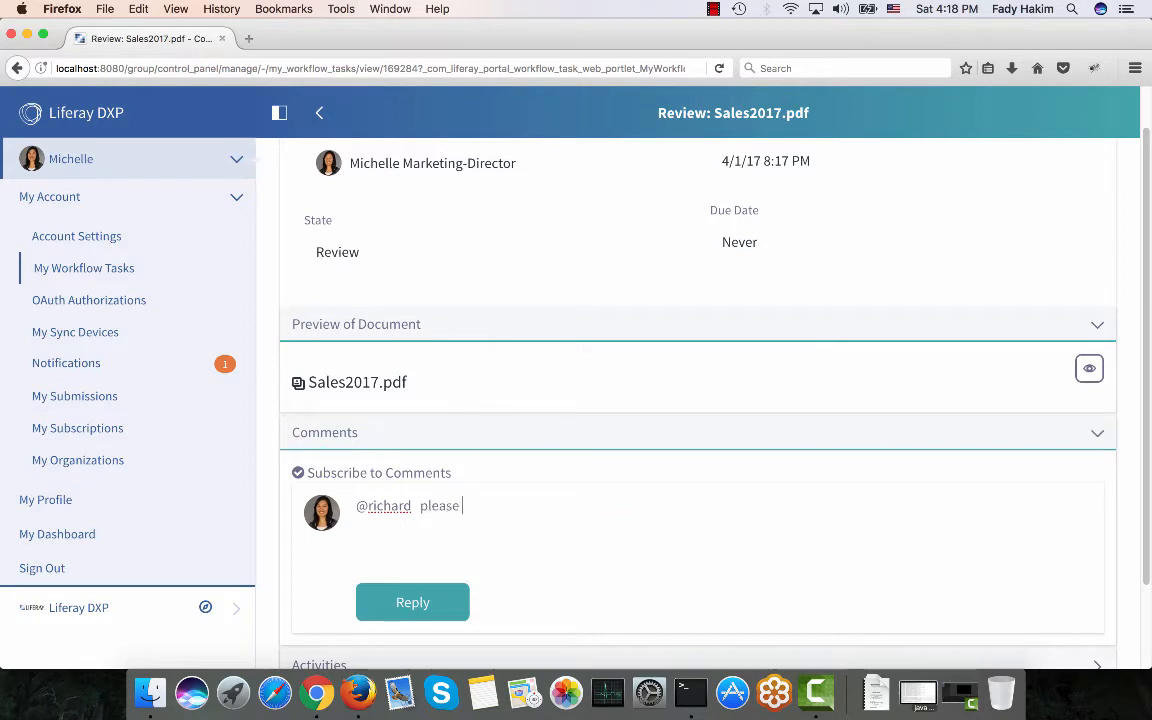
type("use different font next time.")
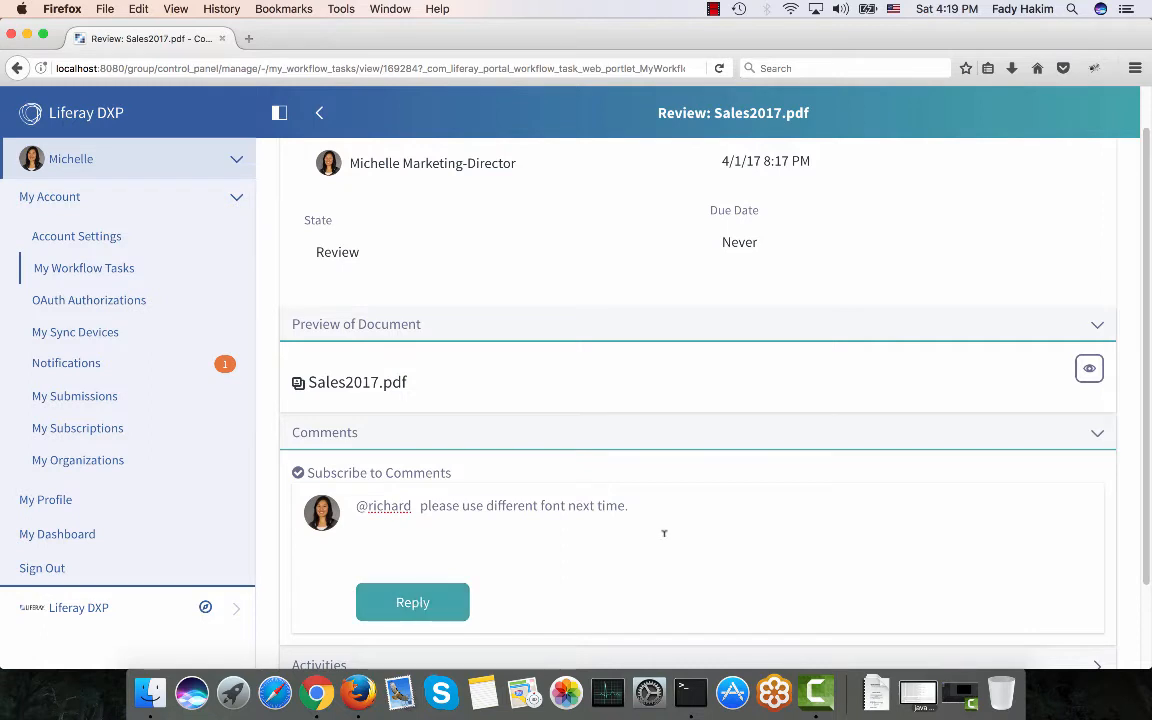
Approve the review task with the comment 'approved'.
scroll(663, 536, "up", 1)
left_click(1096, 178)
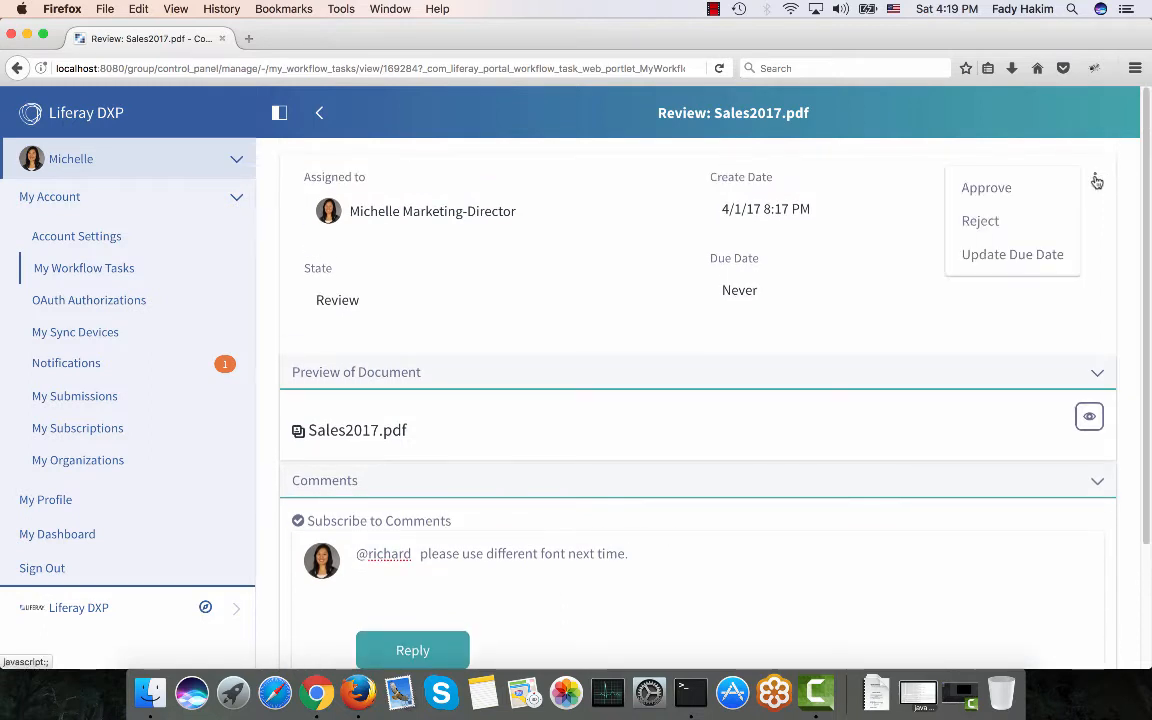
left_click(997, 187)
type("approved")
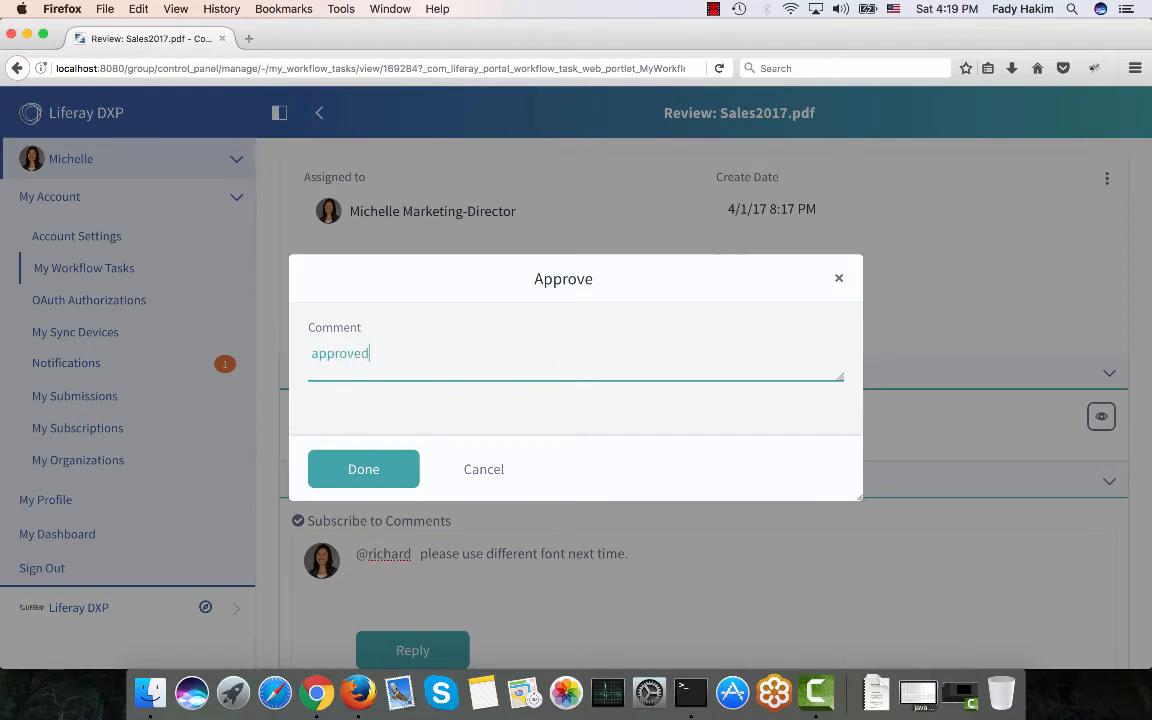
left_click(395, 478)
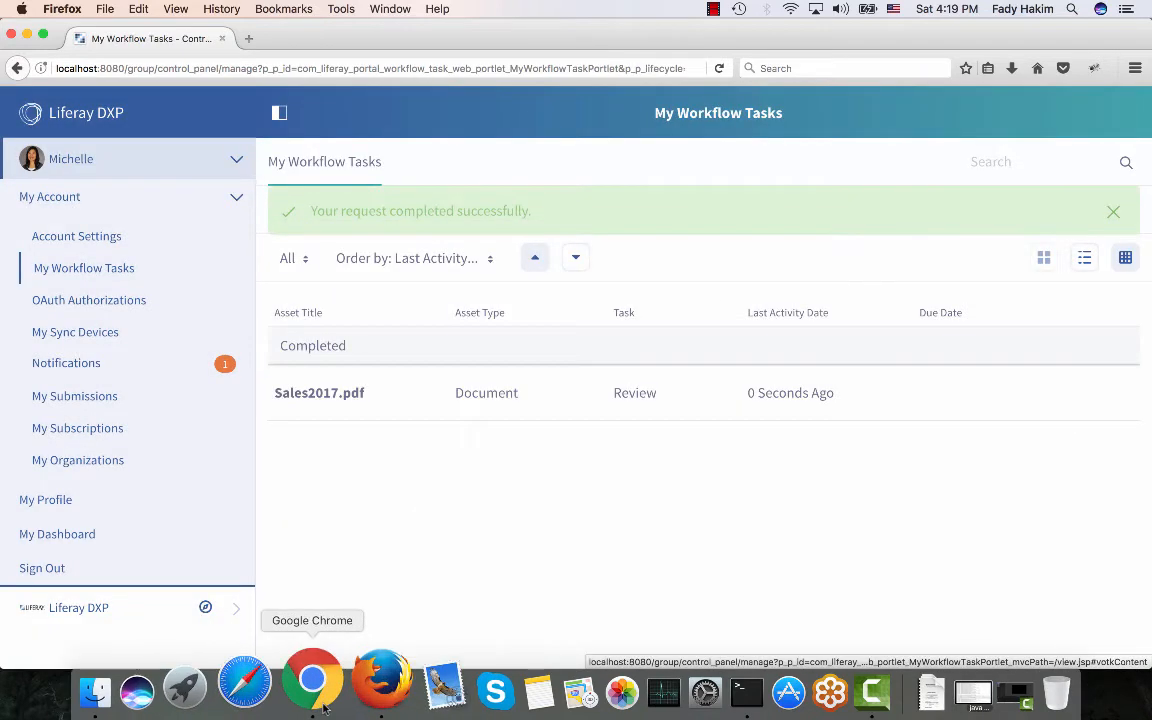
Open Sales2017.pdf from the Sales folder in Chrome and view its enlarged PDF preview.
left_click(316, 692)
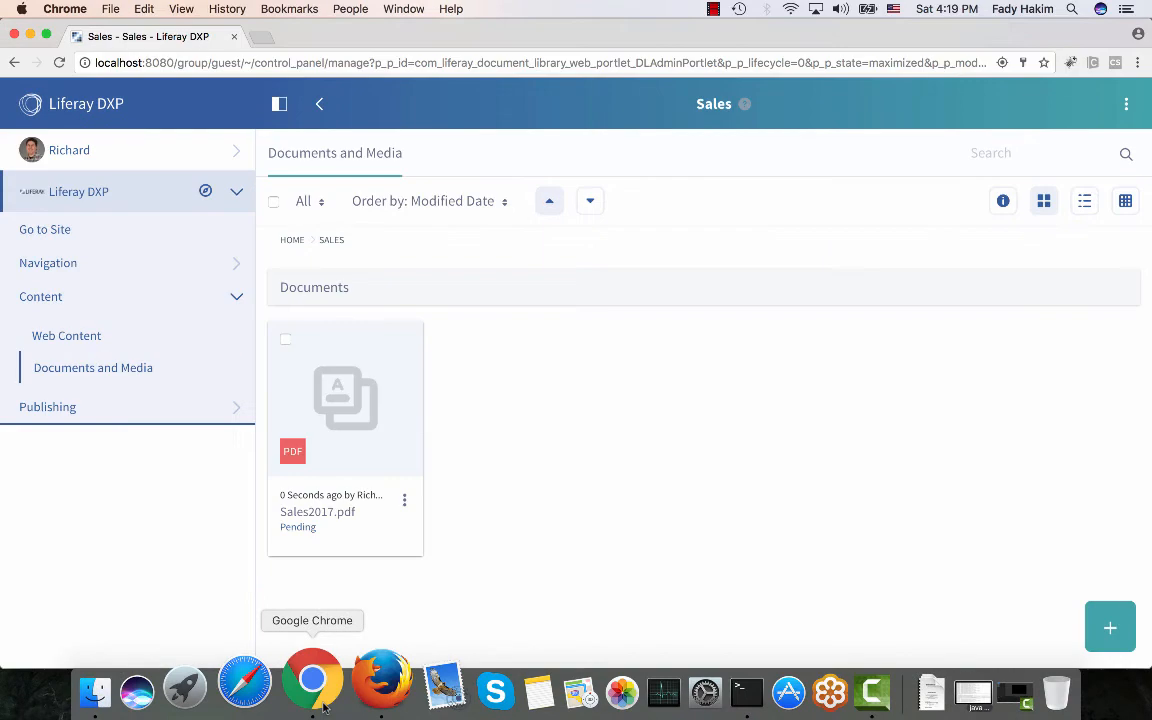
left_click(75, 382)
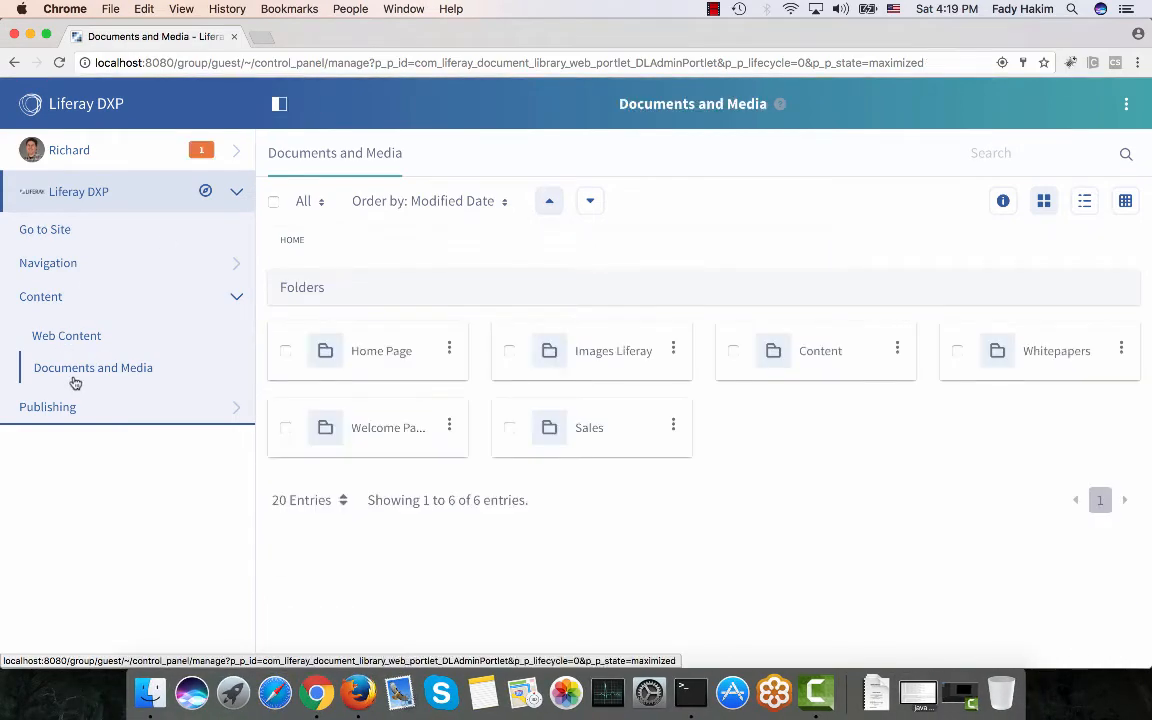
left_click(590, 428)
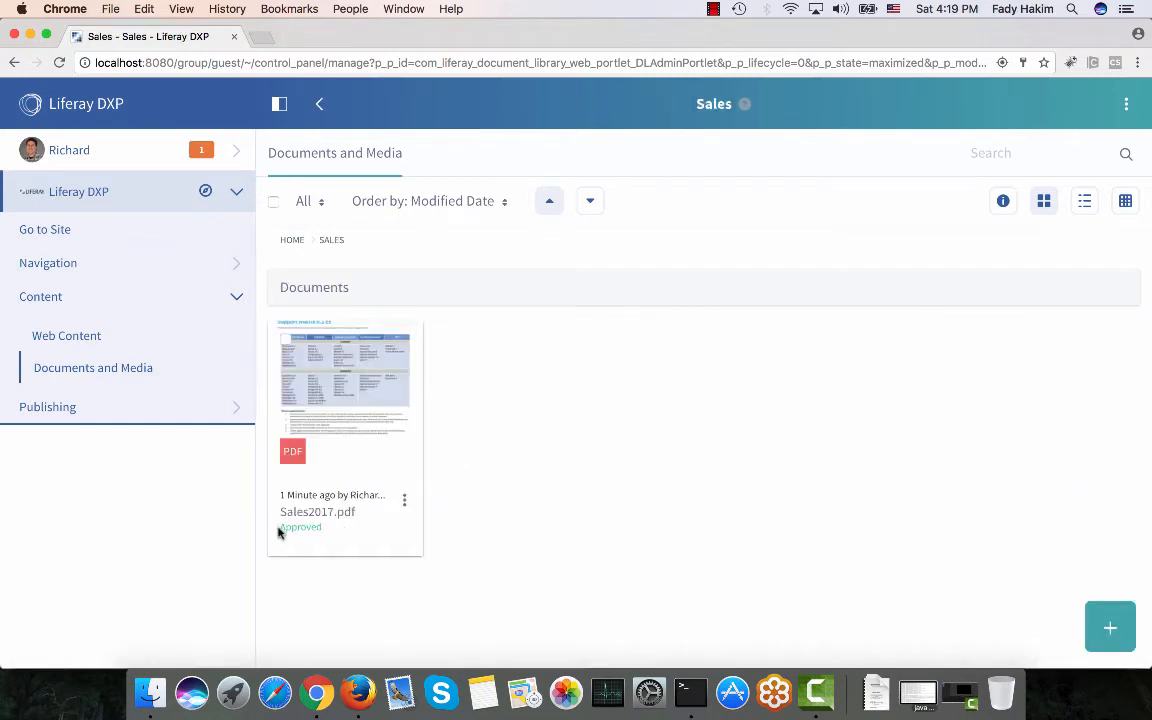
left_click_drag(278, 530, 330, 532)
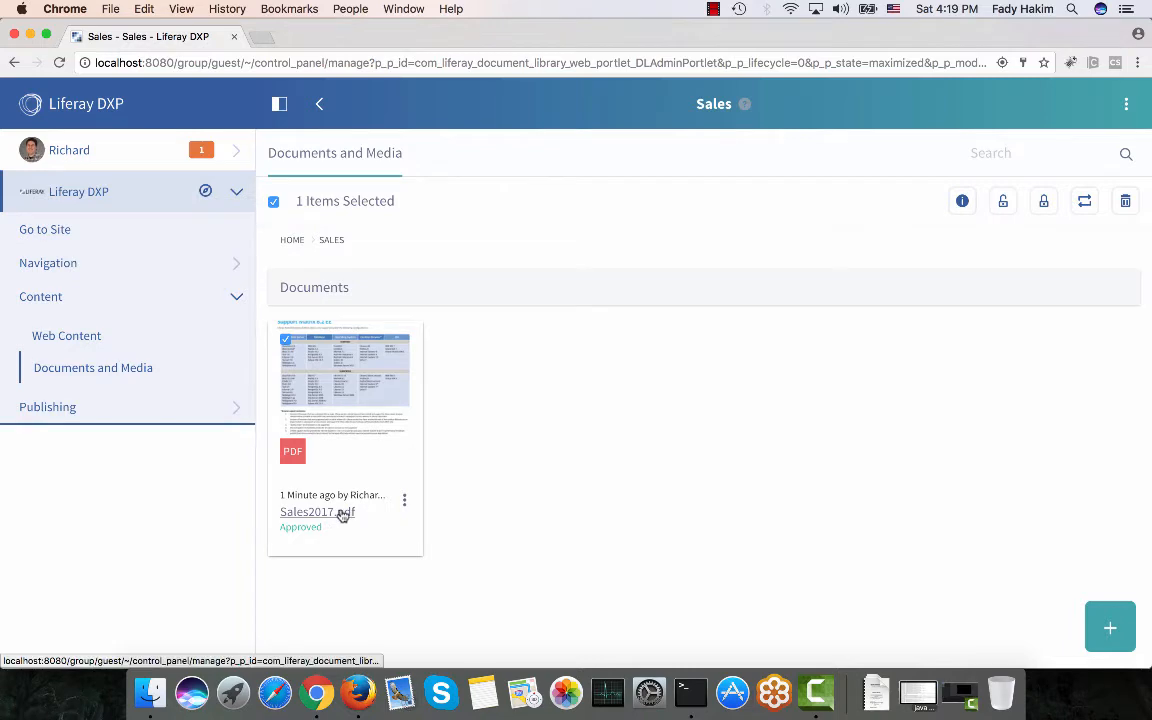
left_click(342, 513)
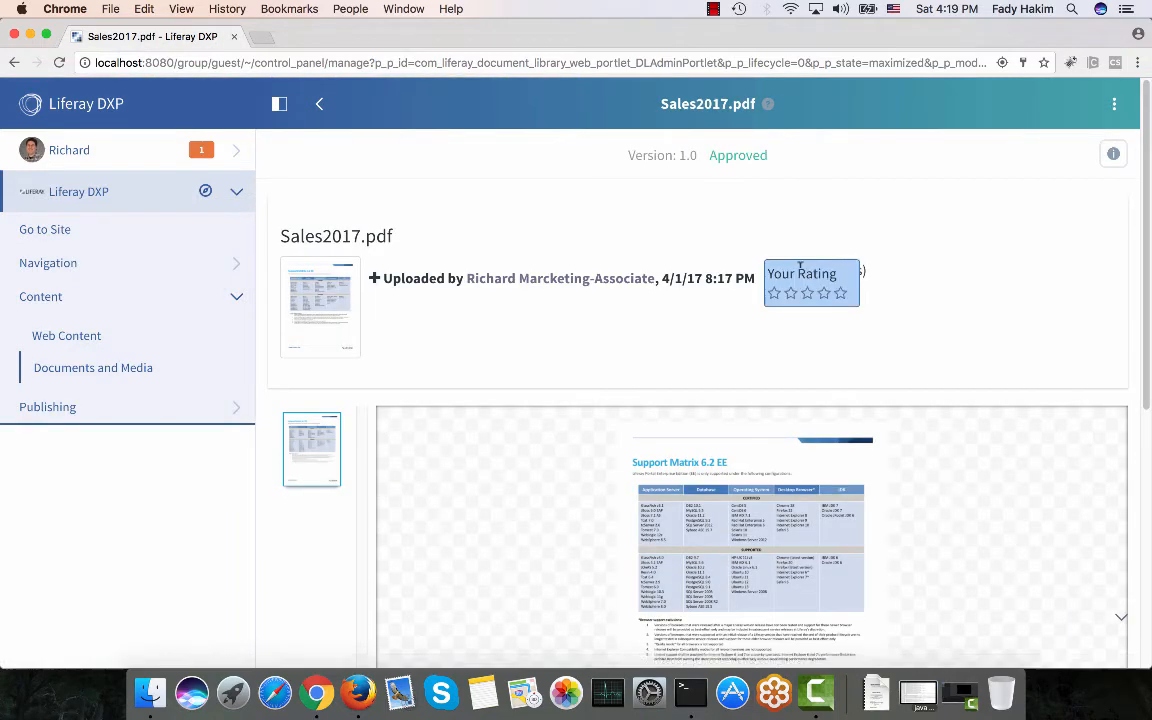
scroll(800, 268, "down", 4)
left_click(437, 546)
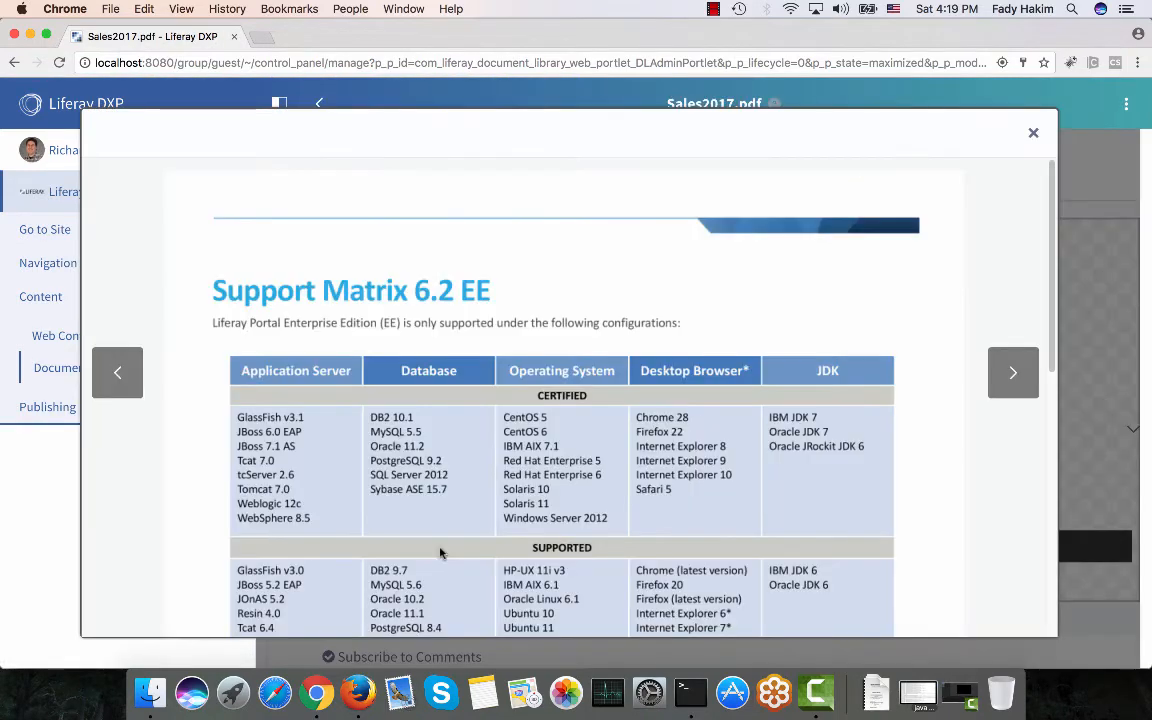
scroll(440, 552, "down", 10)
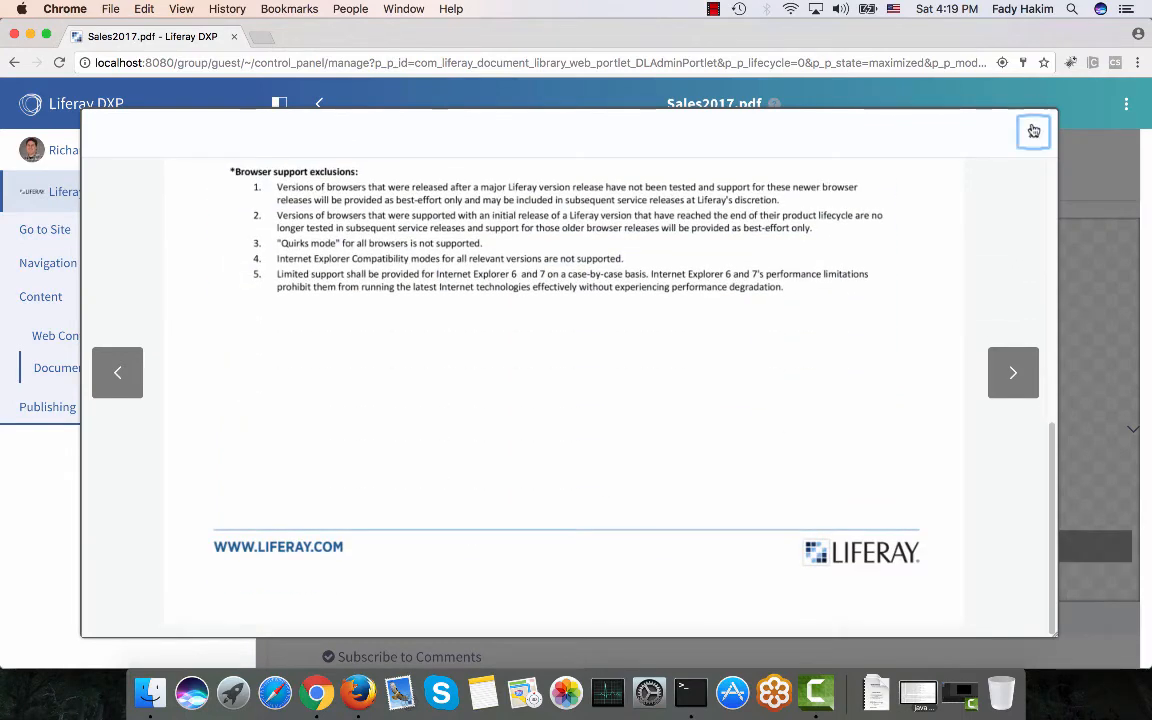
left_click(1034, 130)
scroll(1034, 200, "up", 4)
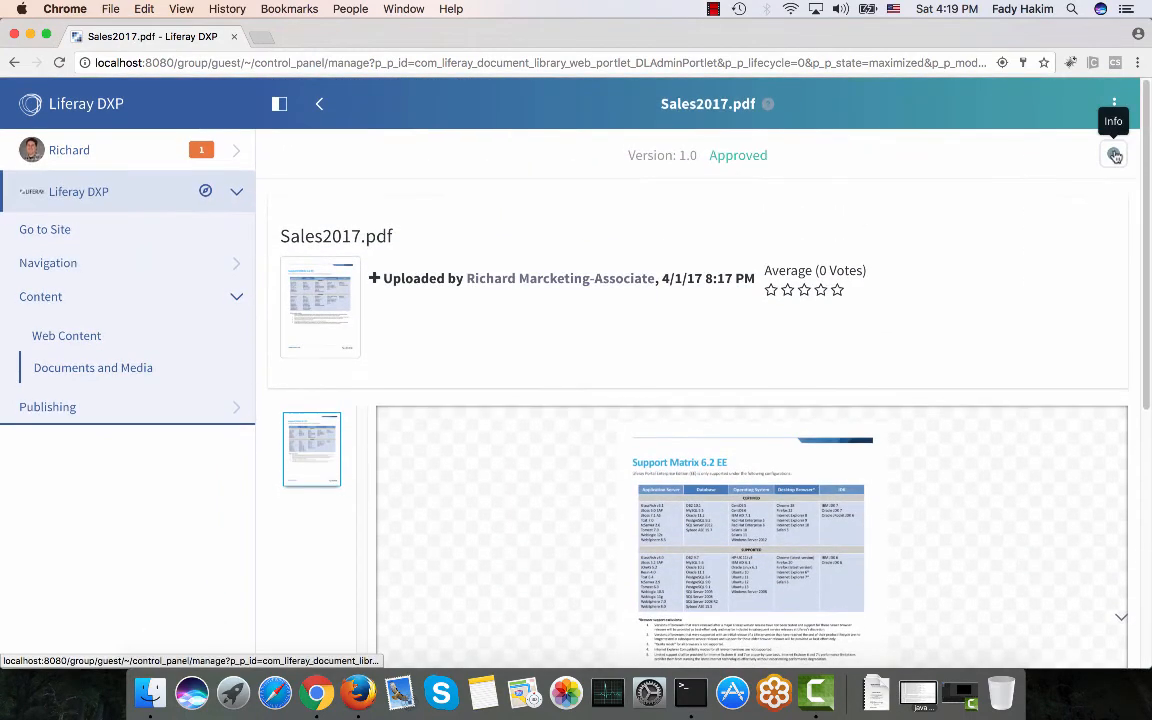
Review the Approved document's info panel, highlighting the Author Name and Geolocation metadata.
left_click(1115, 156)
scroll(1018, 411, "down", 3)
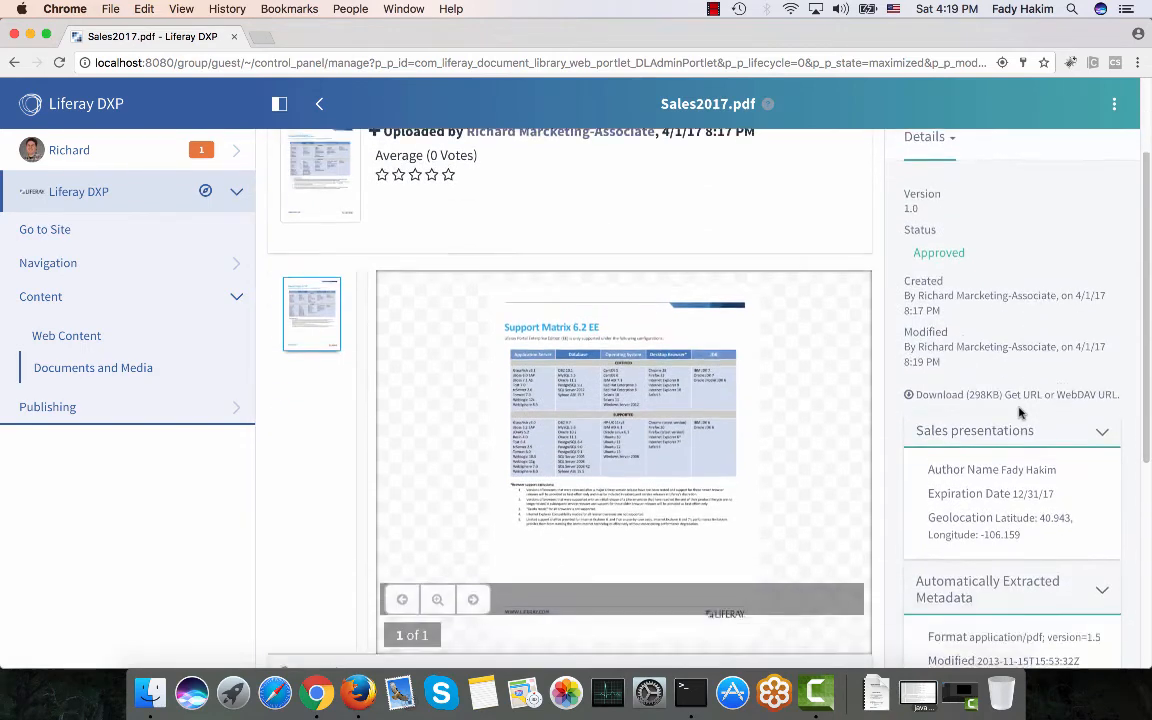
scroll(1020, 411, "down", 1)
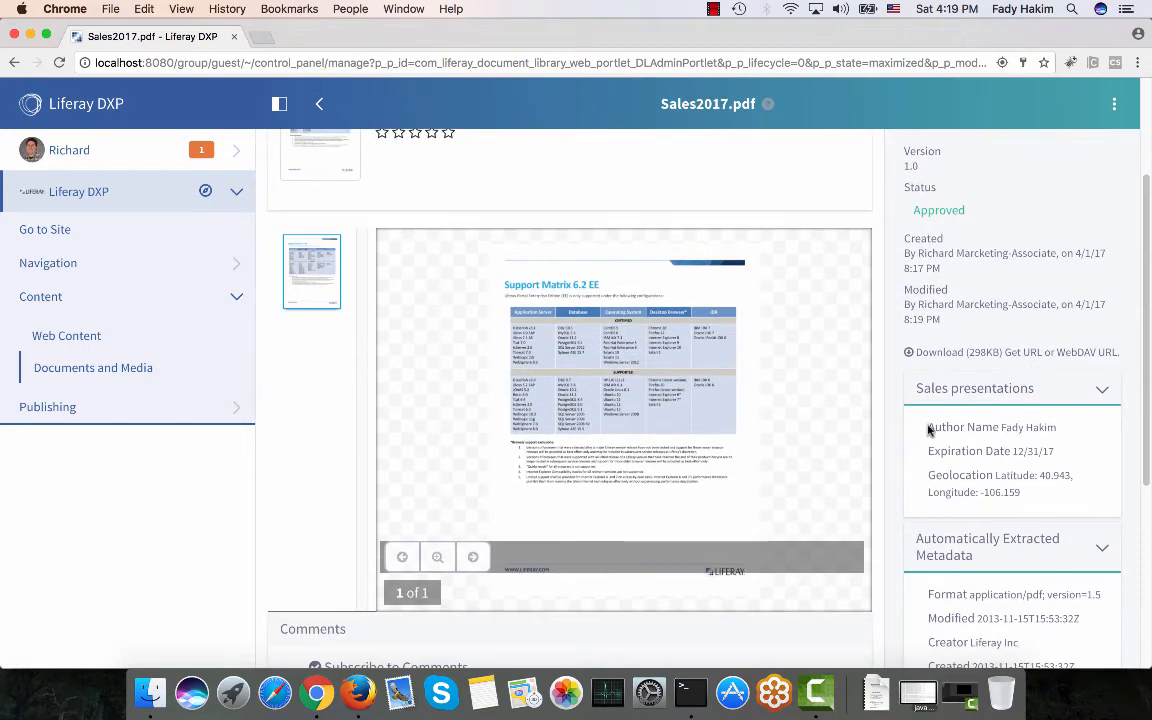
left_click_drag(929, 428, 1062, 435)
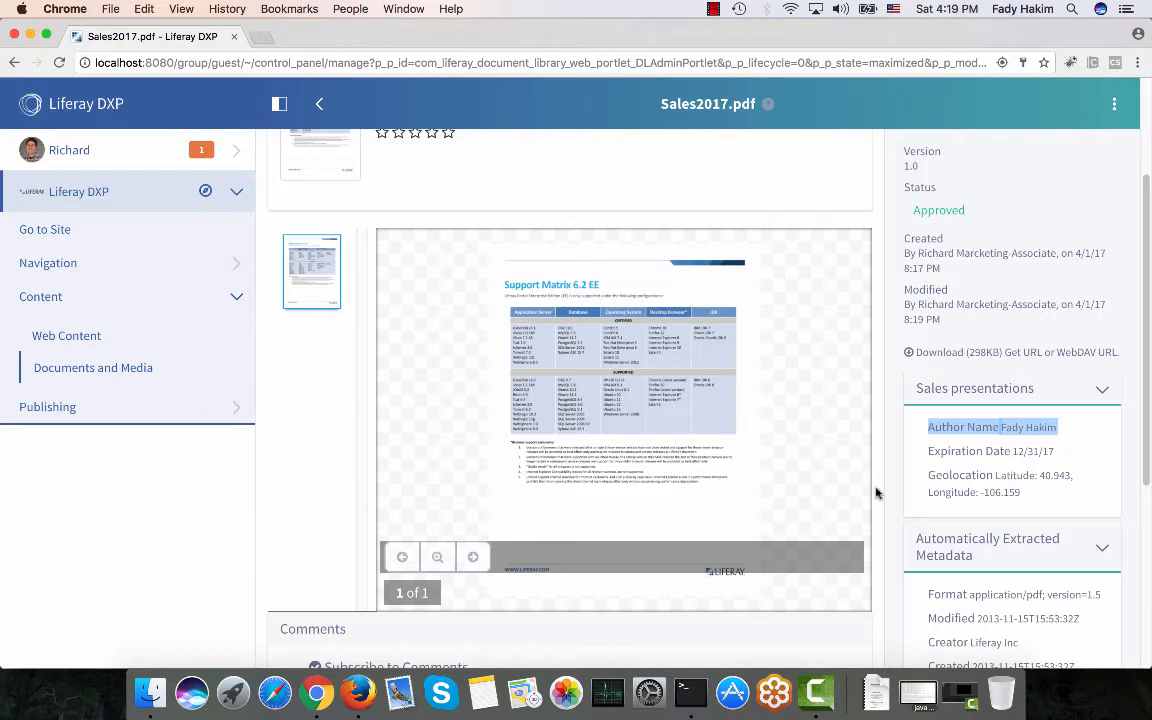
left_click_drag(929, 476, 1027, 500)
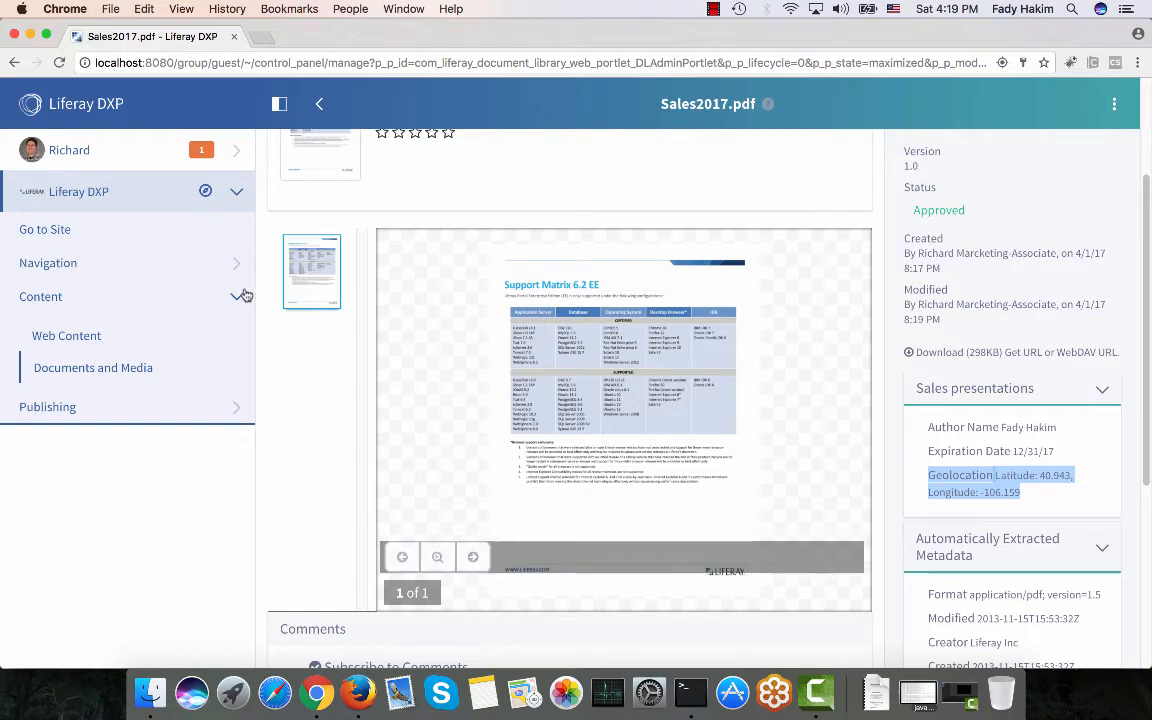
left_click(111, 232)
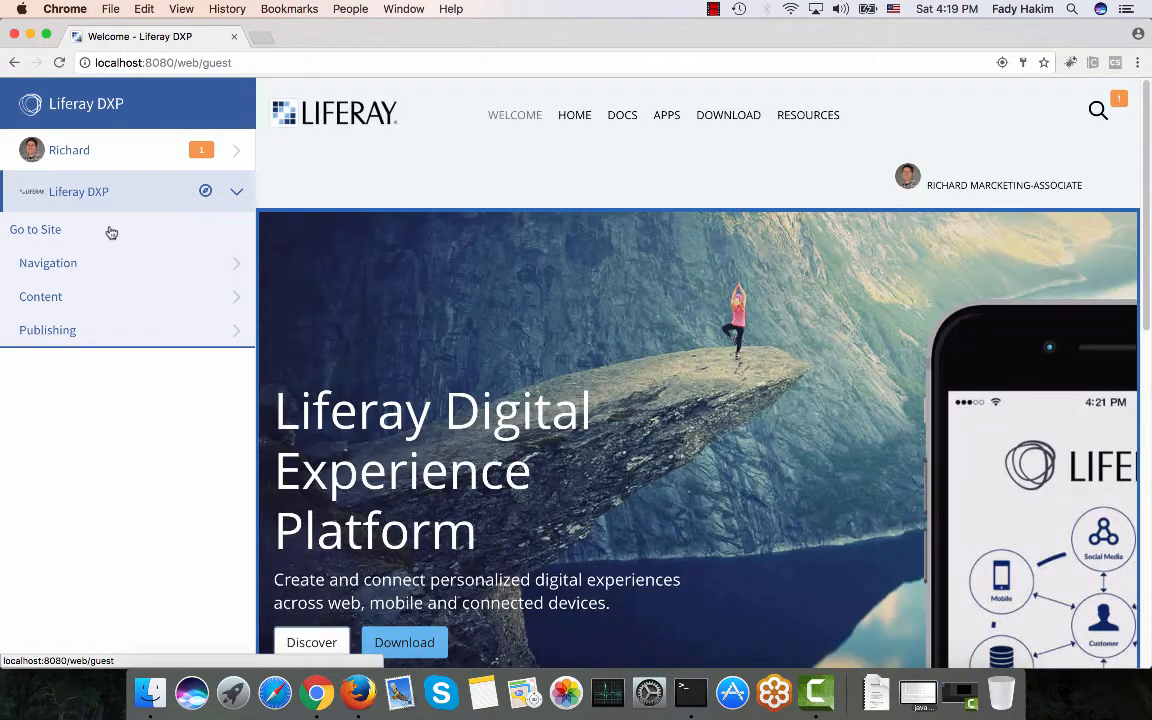
Collapse the site management section and hide the side menu so the Welcome page fills the window.
left_click(121, 189)
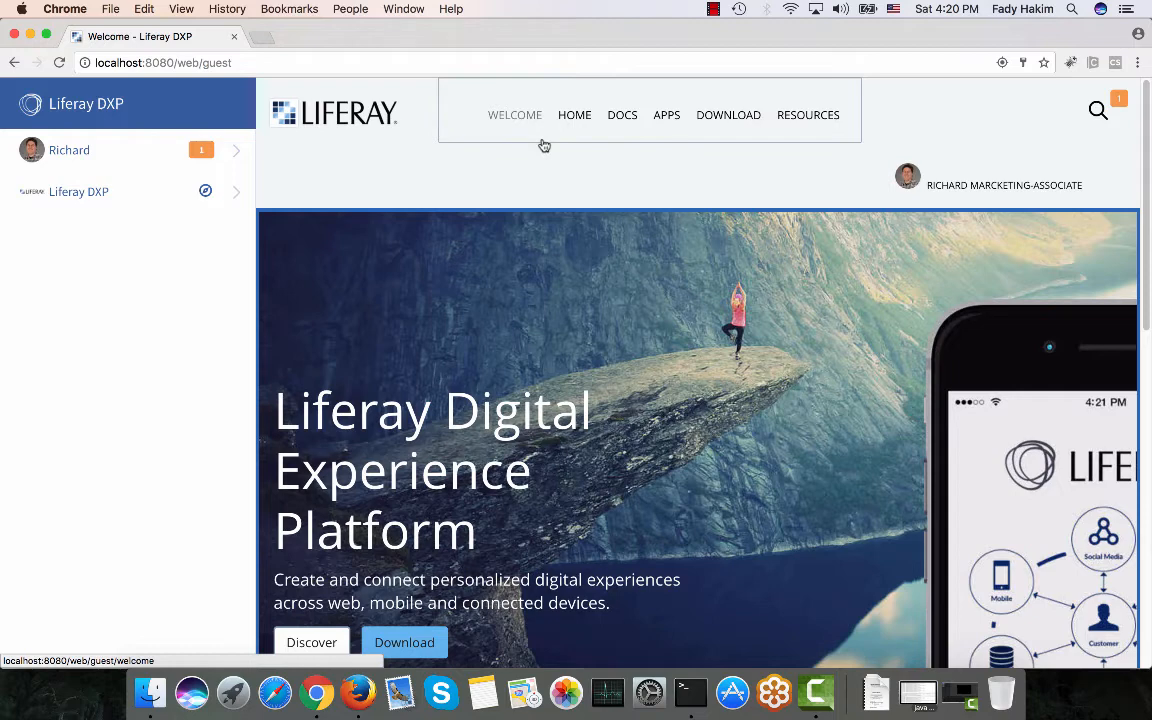
scroll(289, 104, "up", 2)
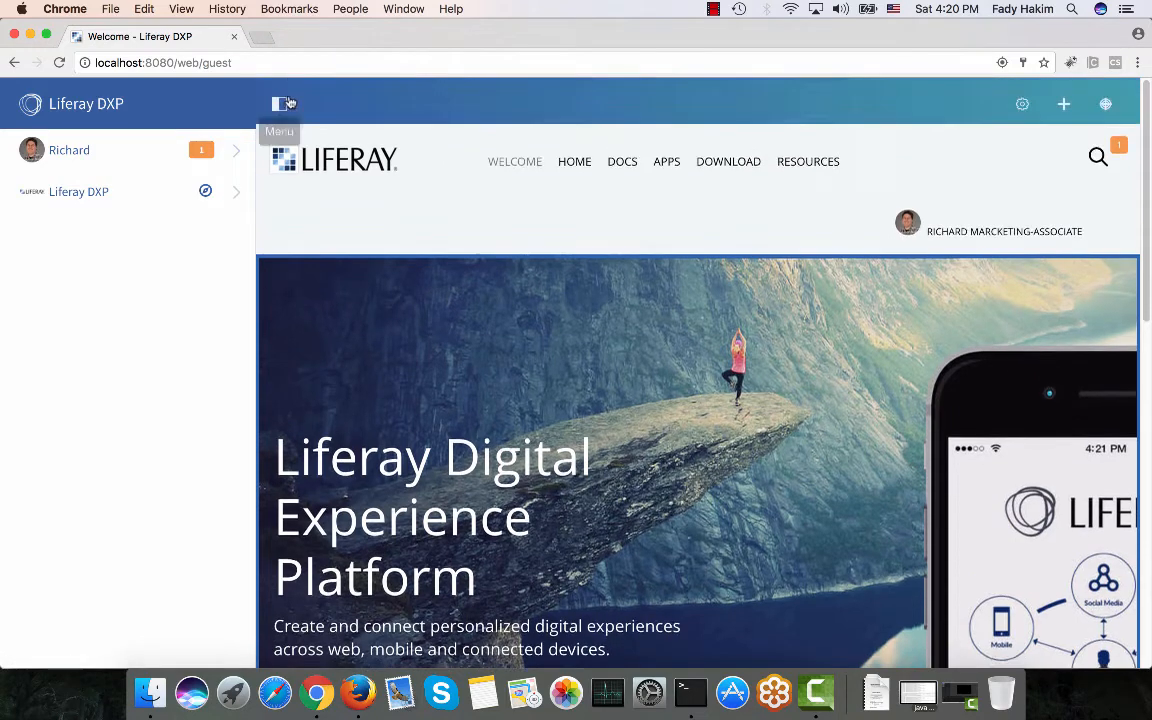
left_click(280, 104)
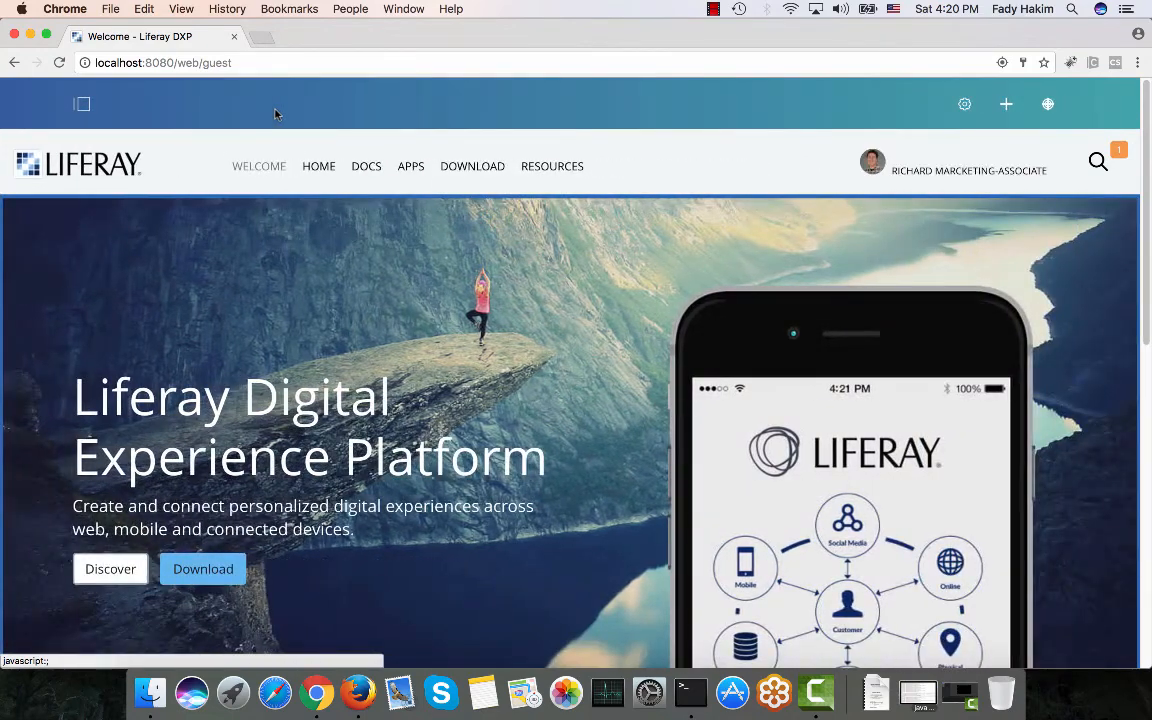
scroll(78, 167, "down", 2)
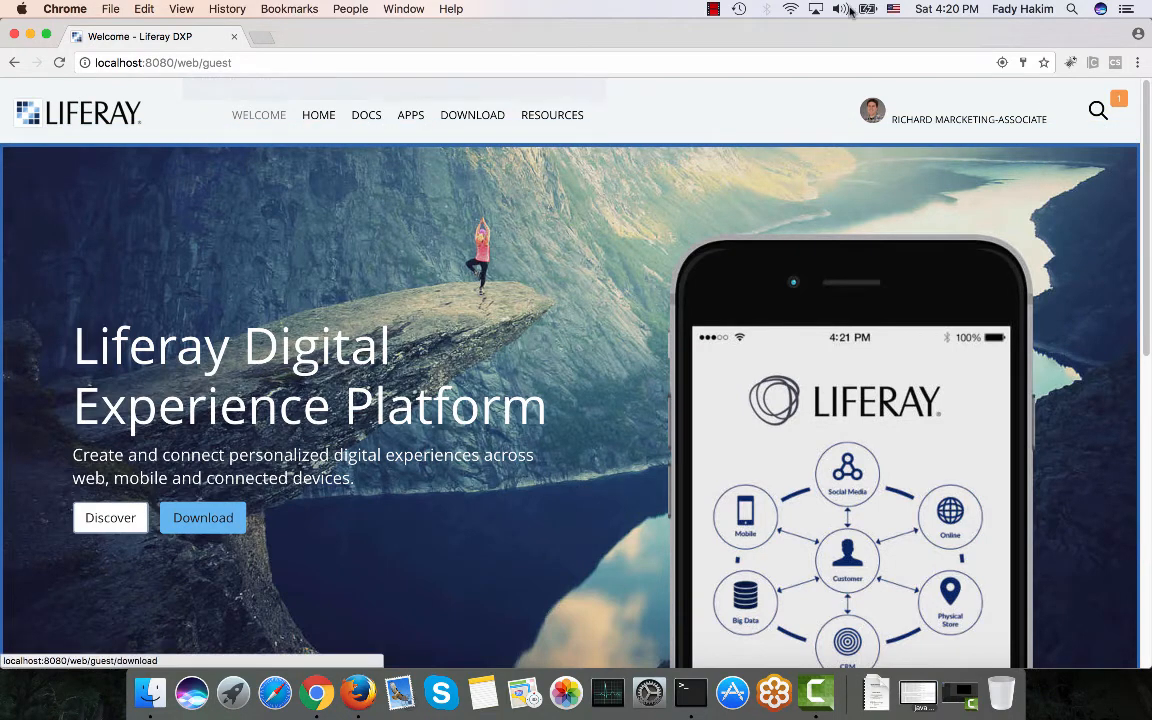
left_click(1069, 11)
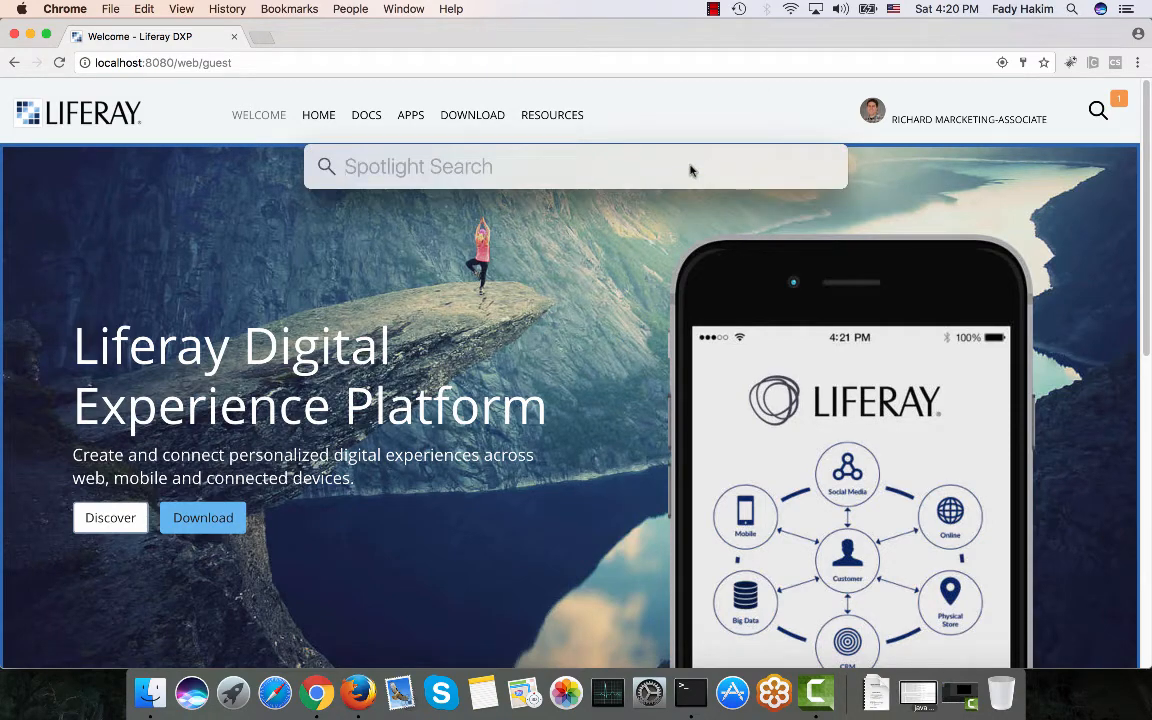
type("syn")
key("Escape")
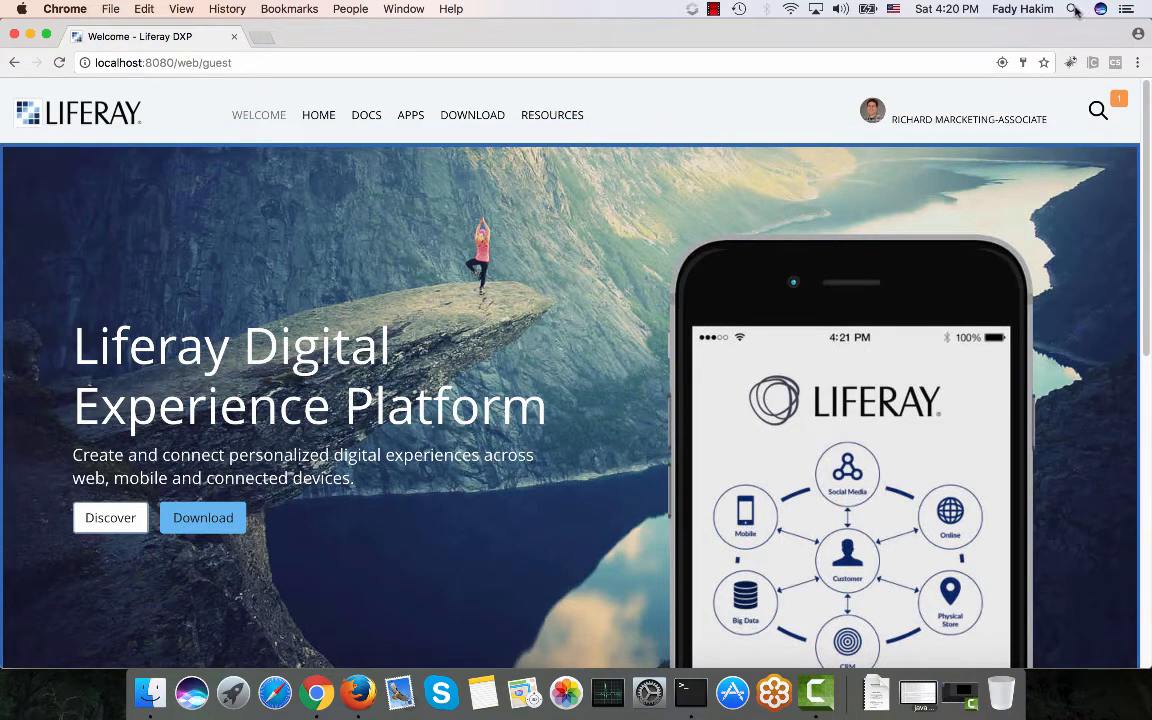
left_click(692, 9)
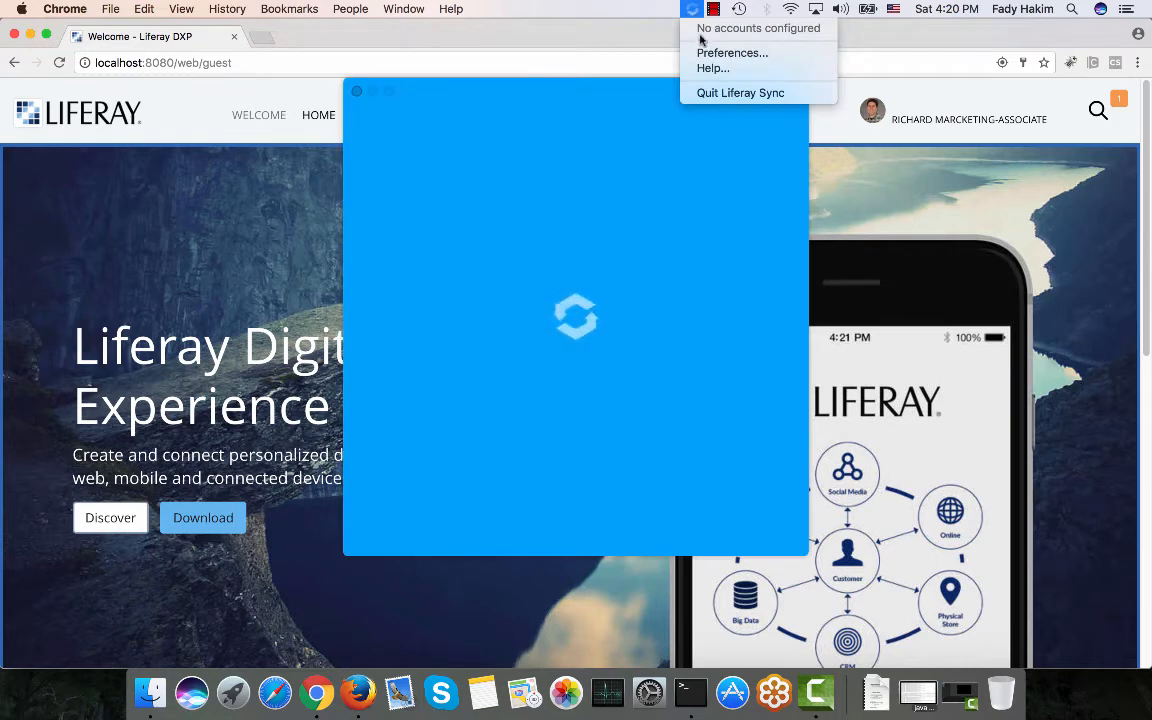
left_click(590, 90)
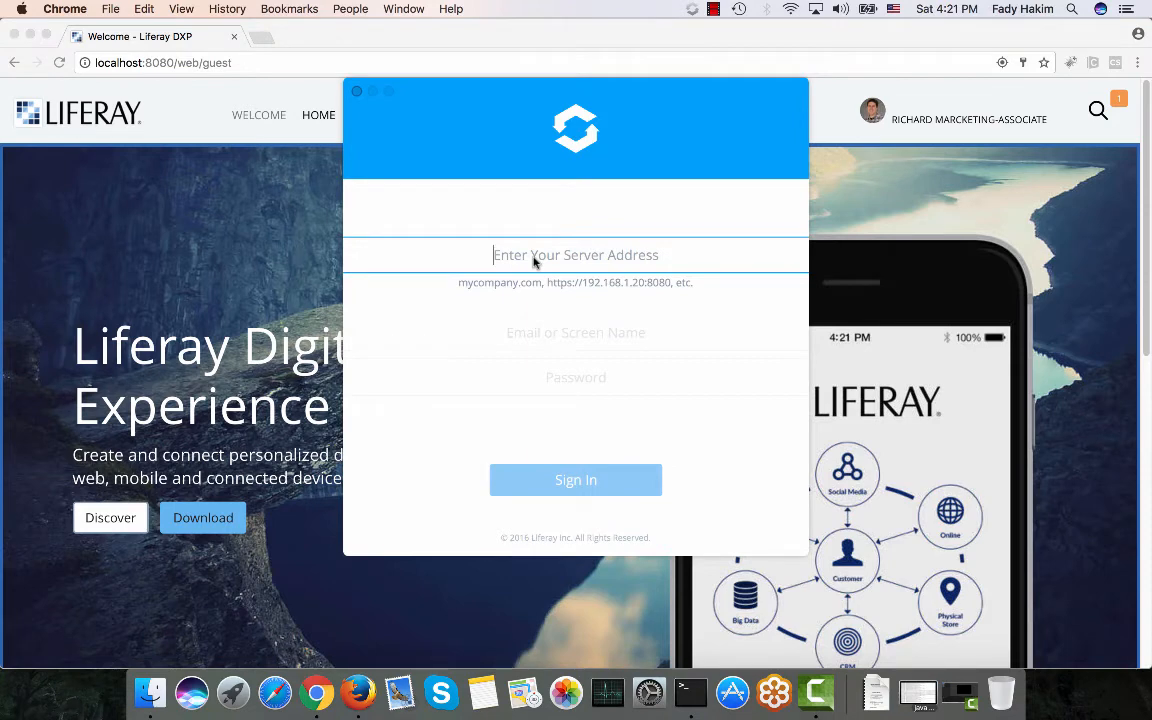
type("ht")
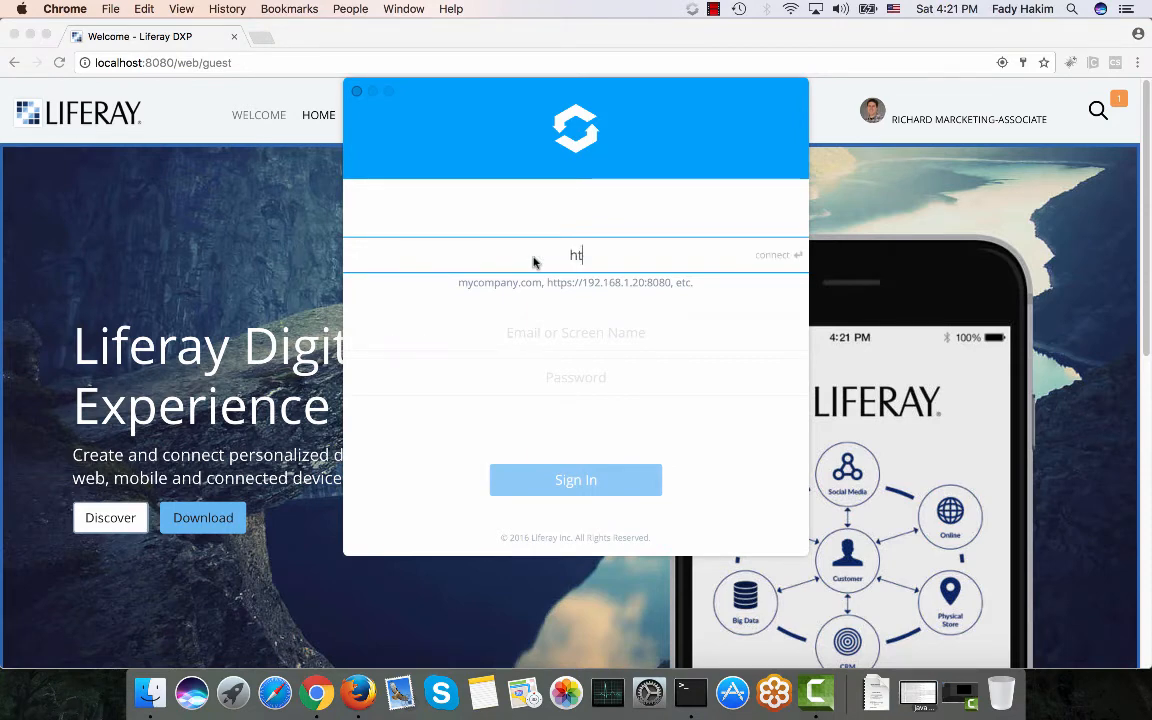
type("tp://locaho")
key("BackSpace")
key("BackSpace")
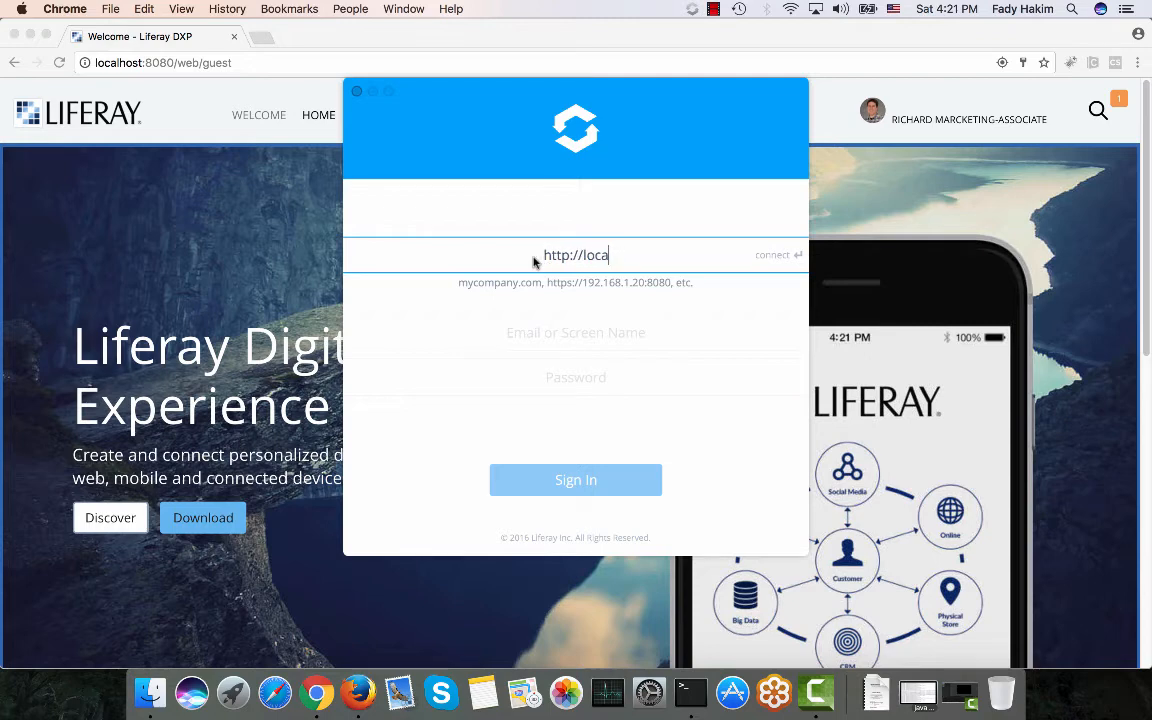
type("lhost:8080")
key("Return")
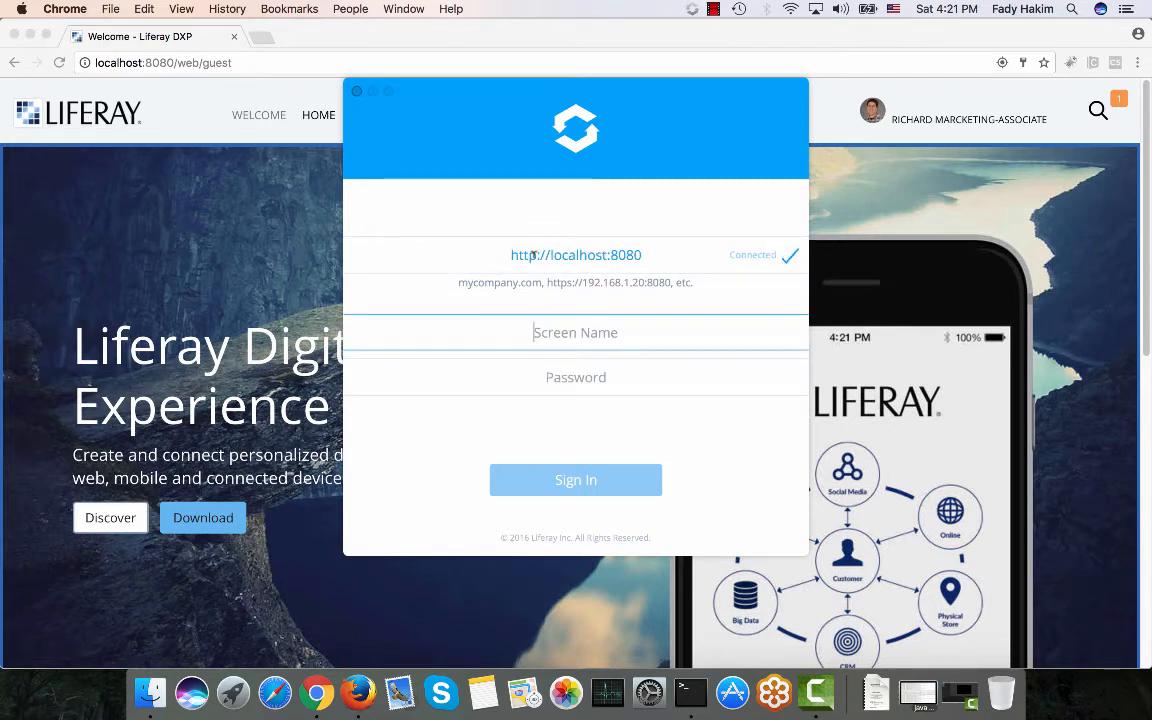
Sign in with the account's screen name and password.
type("richard")
key("Tab")
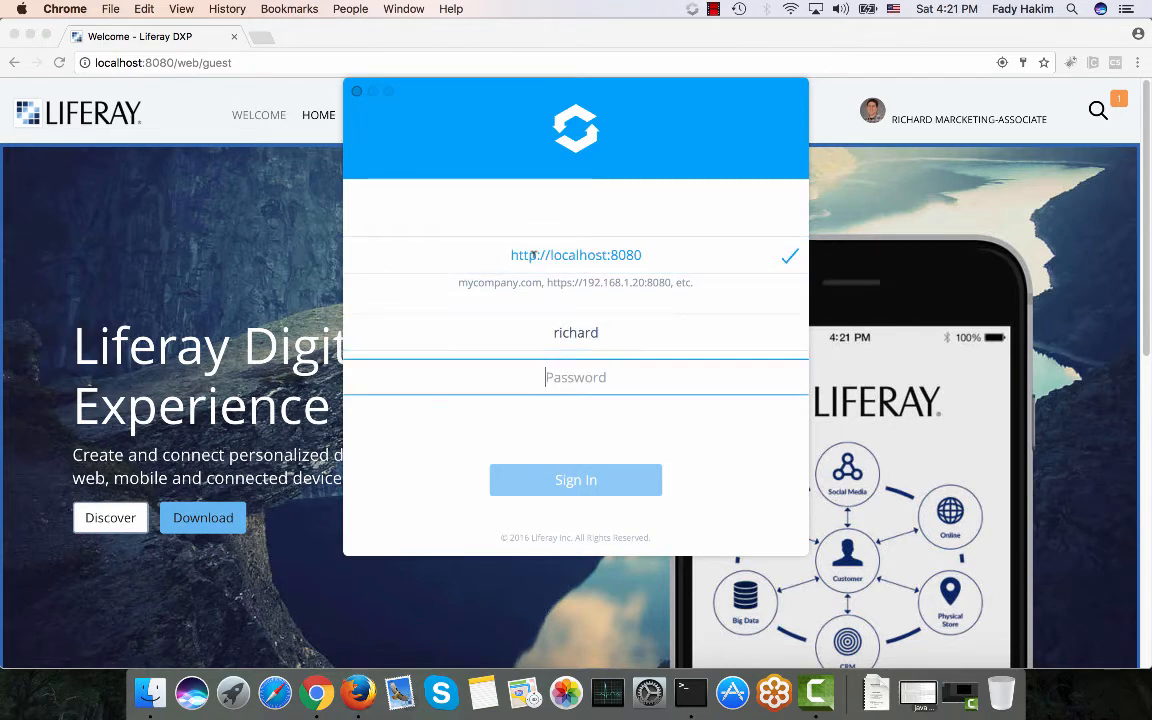
type("liferay")
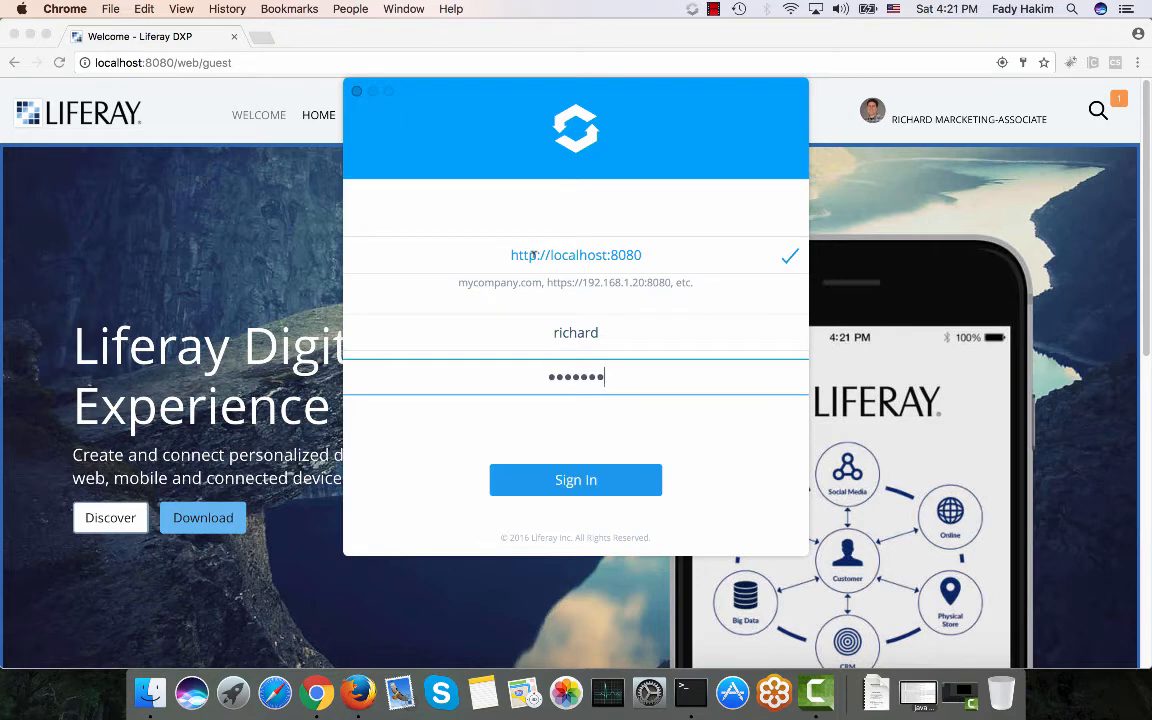
left_click(573, 481)
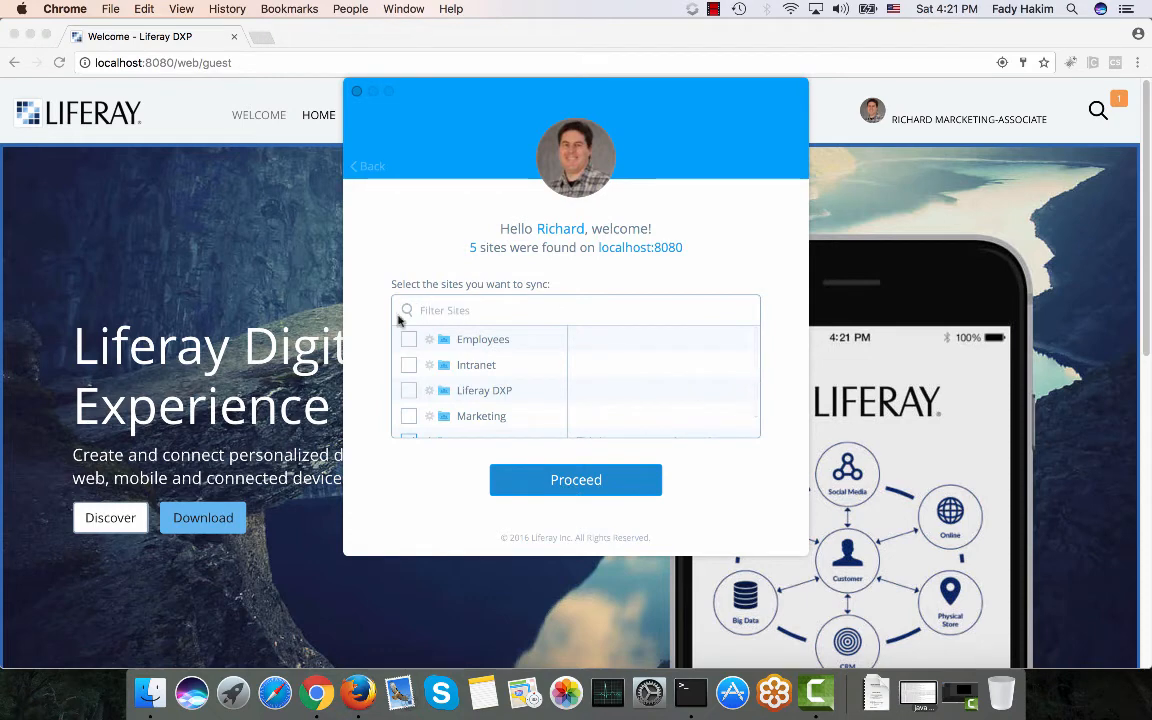
Add the Liferay DXP site, name the local sync folder MyDocs, start syncing and open it.
left_click(409, 391)
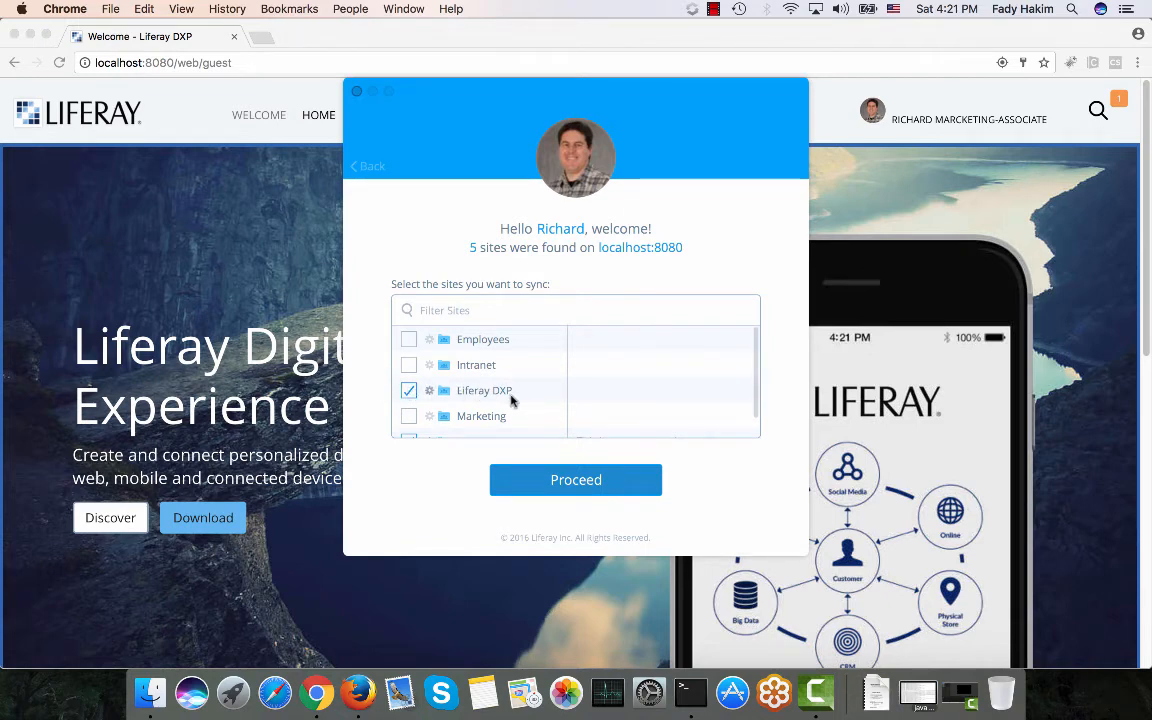
scroll(510, 400, "down", 1)
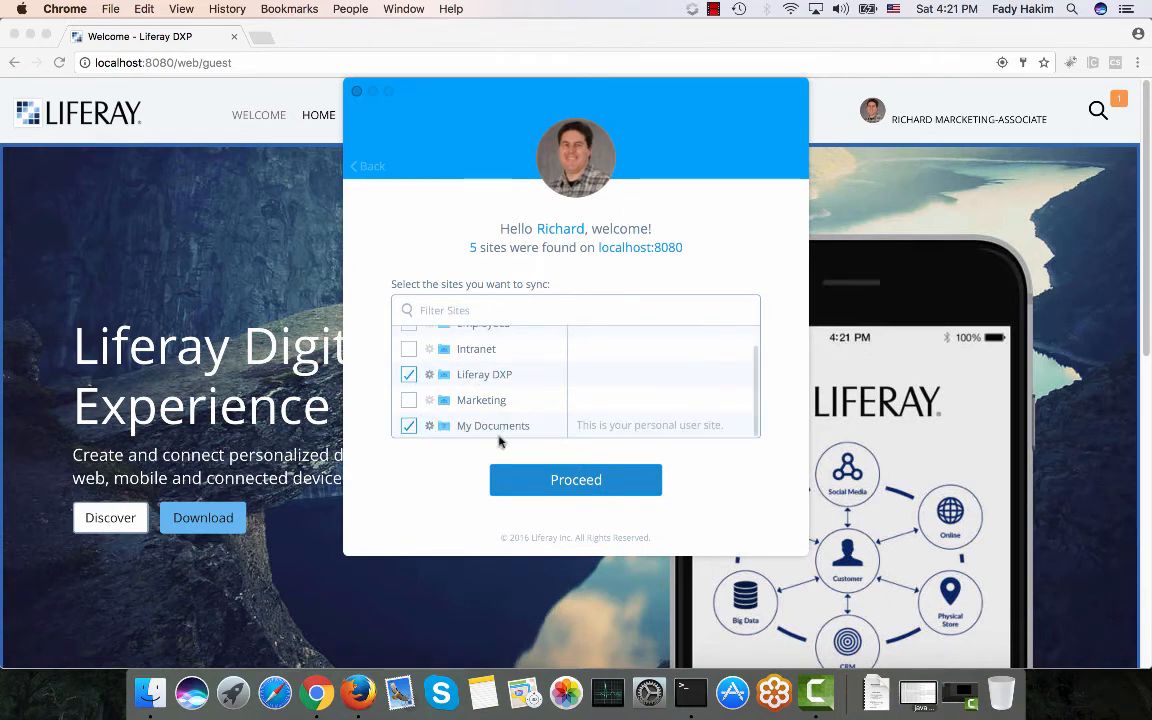
left_click(577, 481)
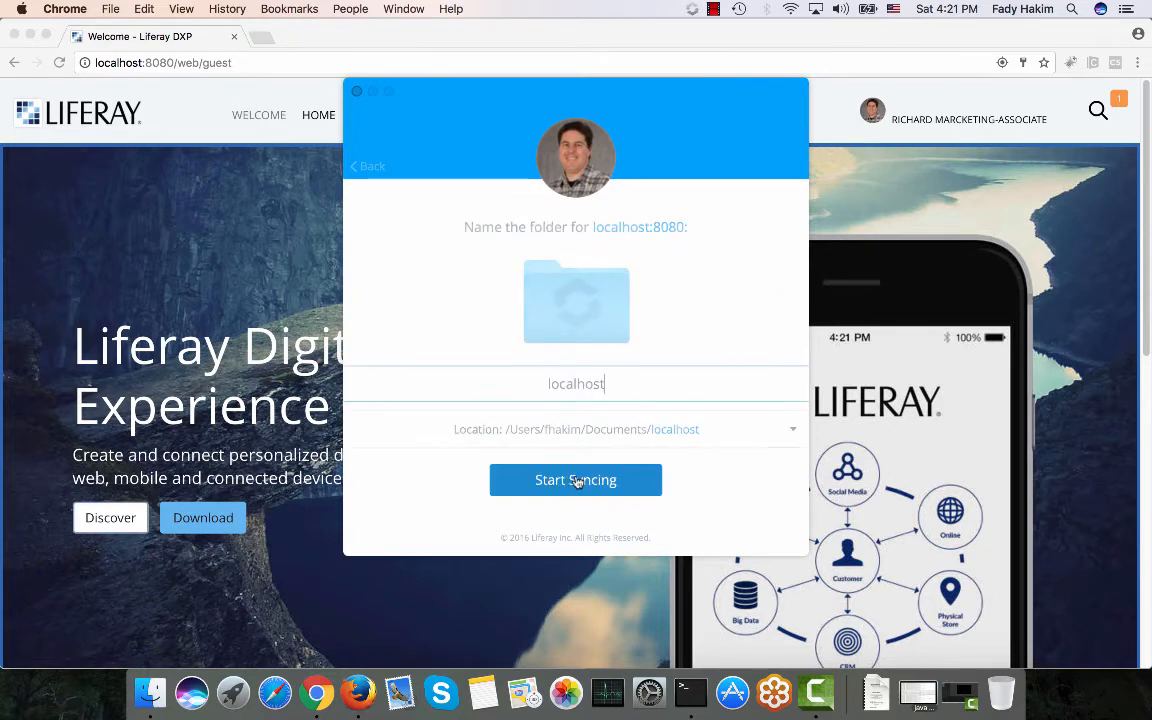
double_click(567, 384)
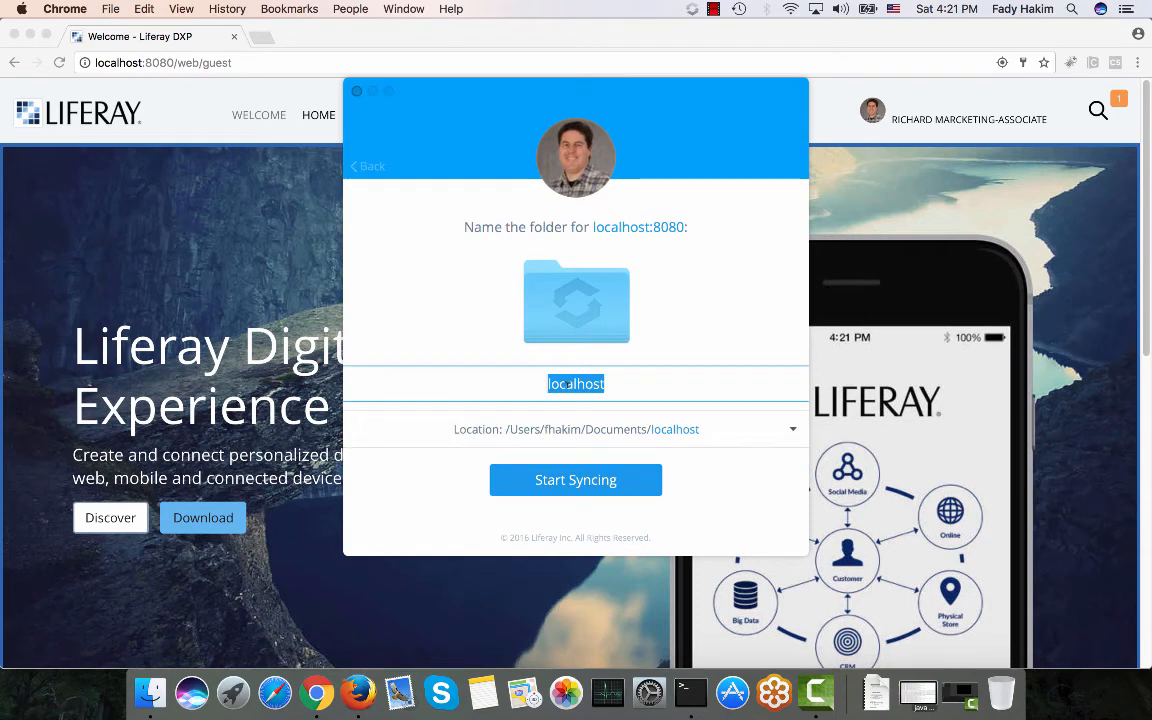
type("MyDocs")
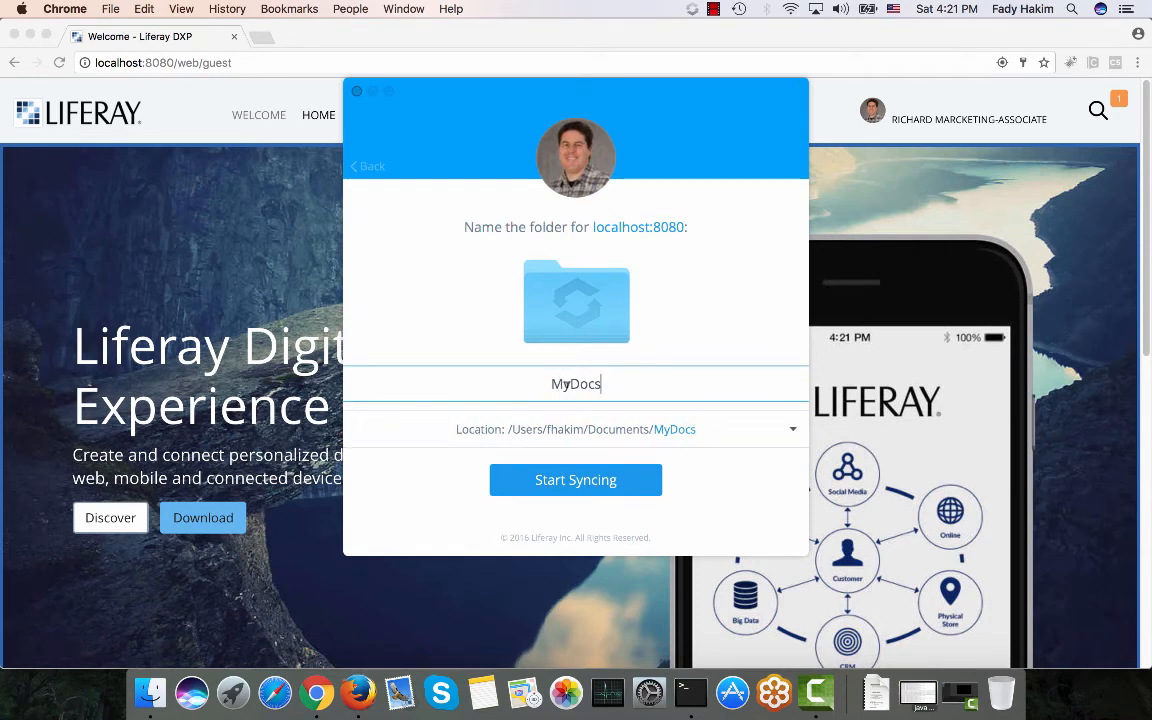
left_click(585, 486)
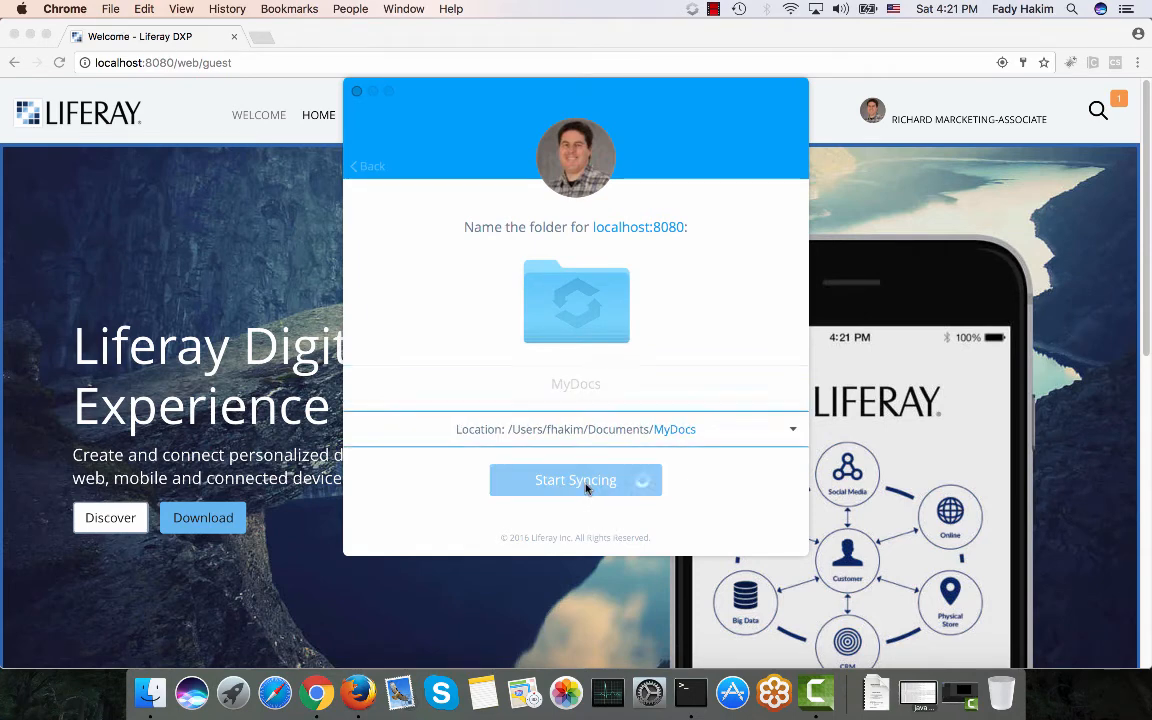
left_click(584, 484)
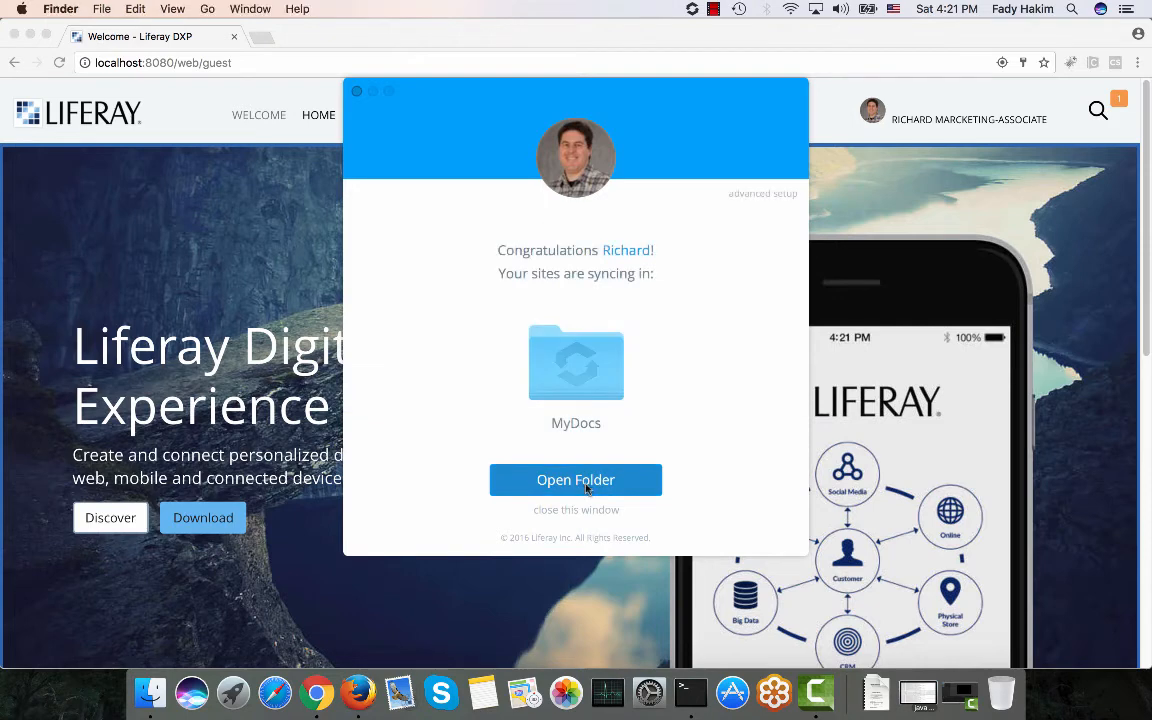
Enlarge the MyDocs window and expand Liferay DXP and Sales to reveal the synced Sales2017.pdf.
left_click_drag(268, 441, 24, 468)
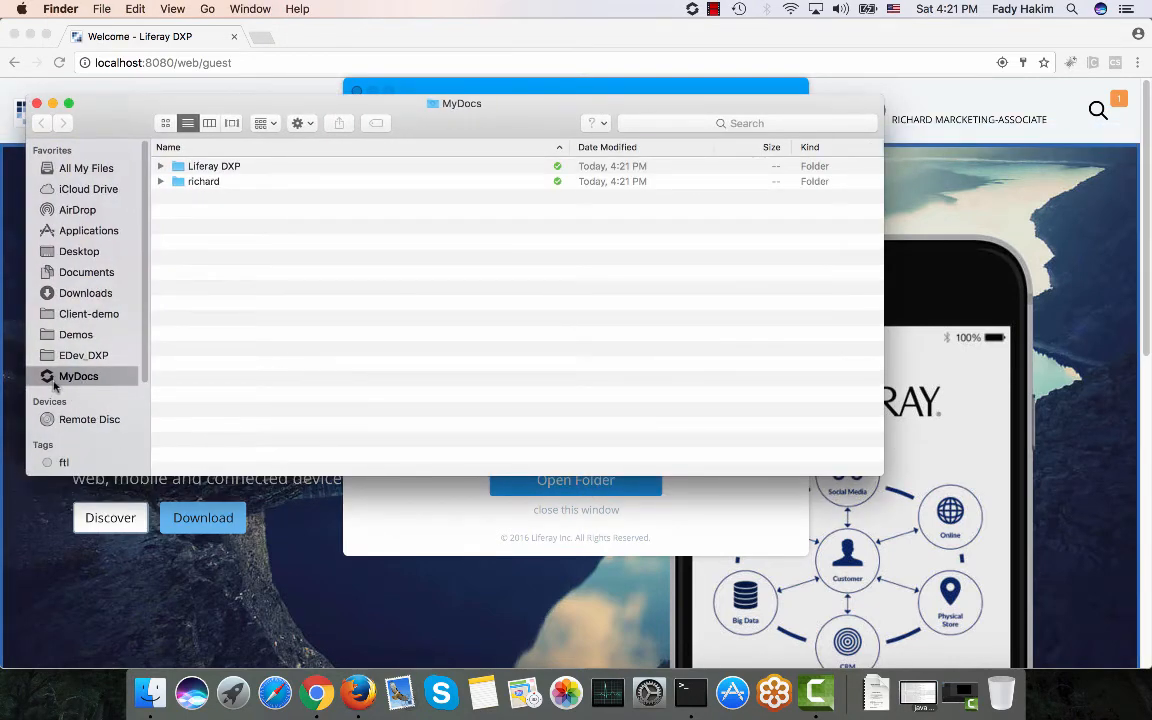
left_click(160, 166)
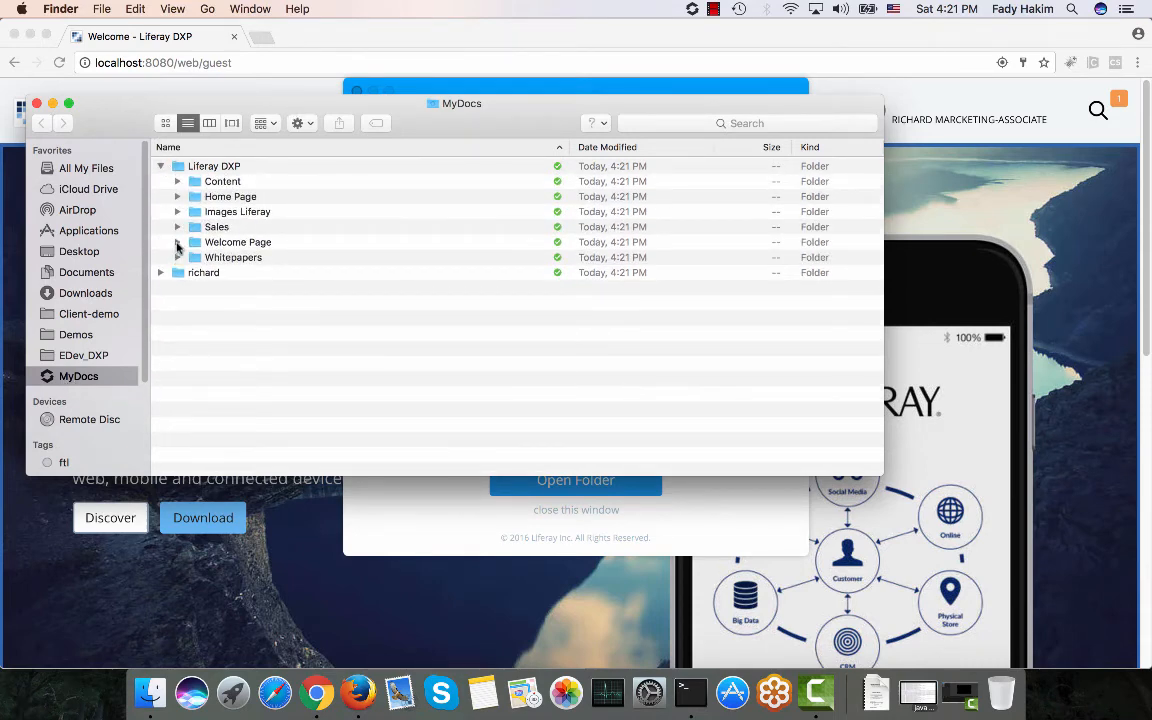
left_click(177, 227)
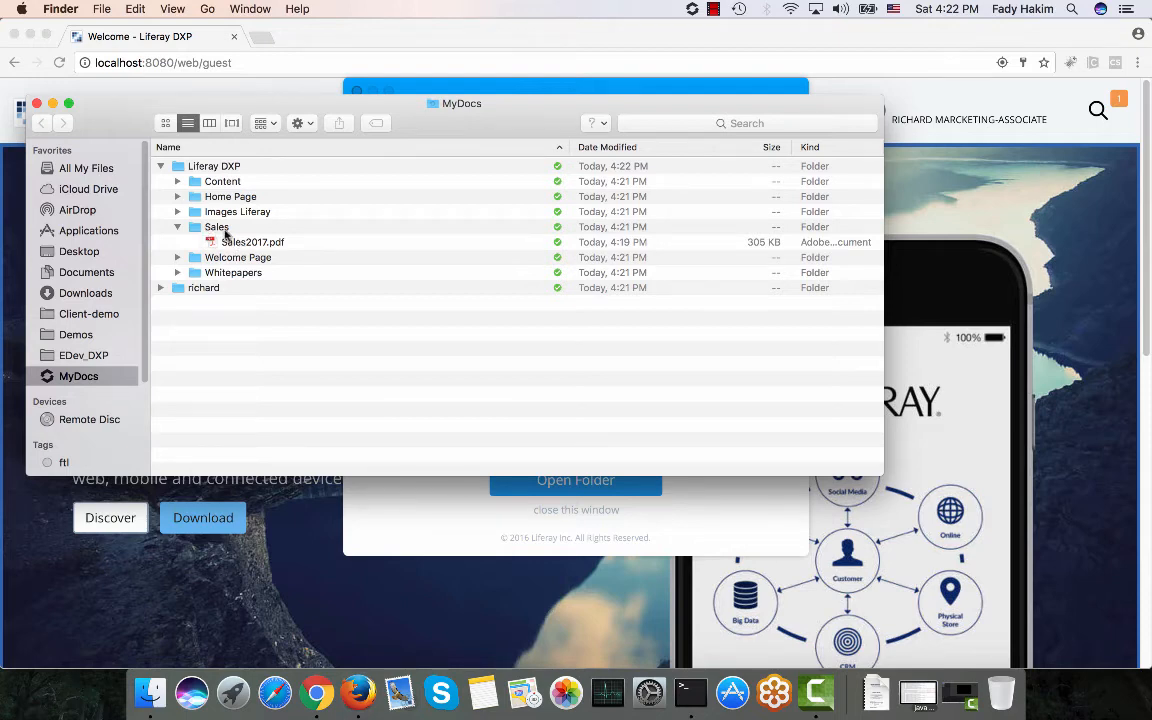
left_click(357, 692)
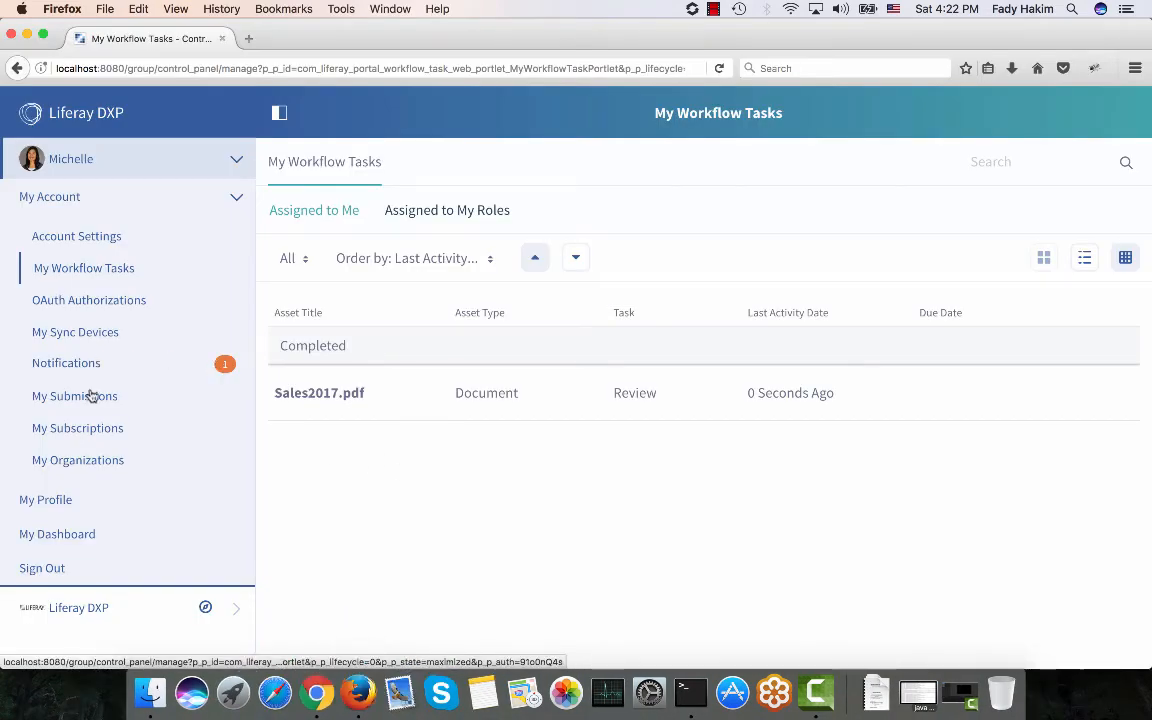
Edit the Sales folder to use the parent folder's document type restrictions and workflow, and save.
left_click(77, 617)
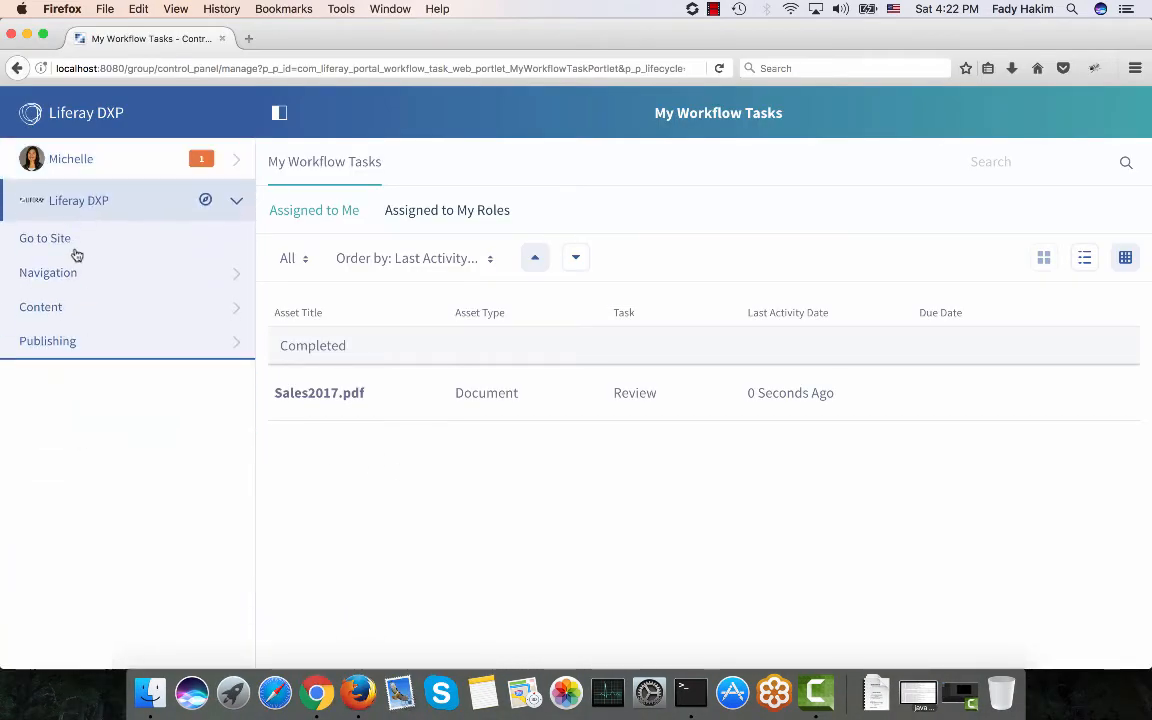
left_click(67, 307)
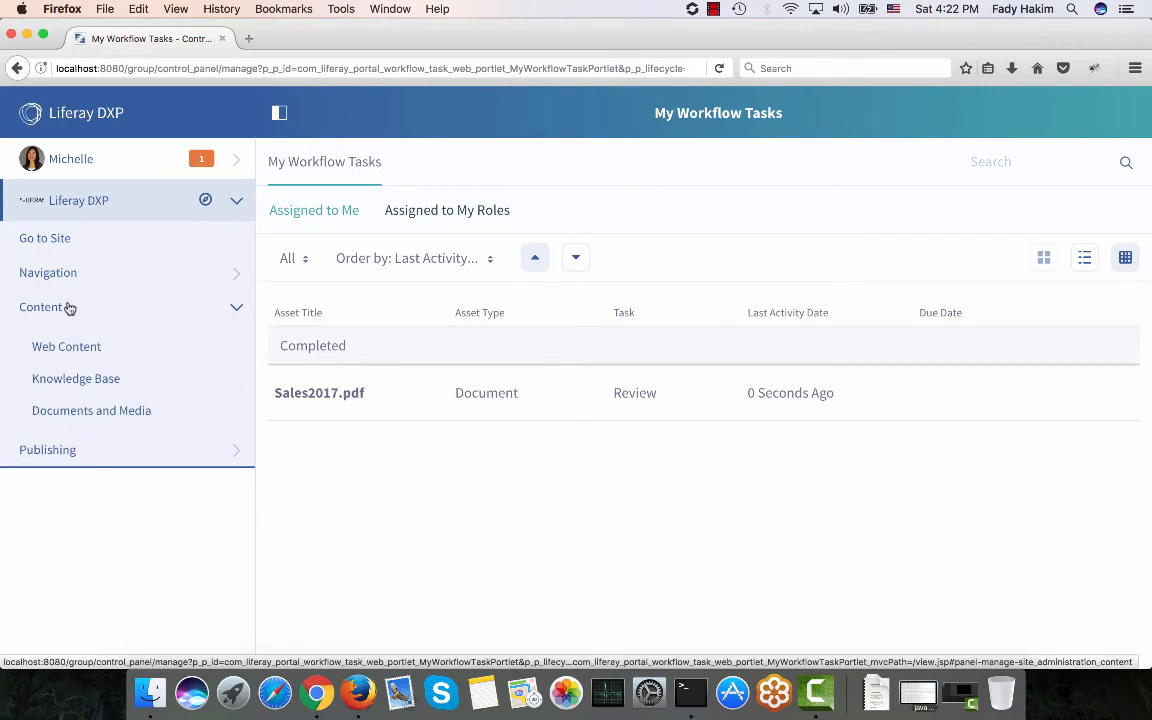
left_click(70, 411)
left_click(673, 434)
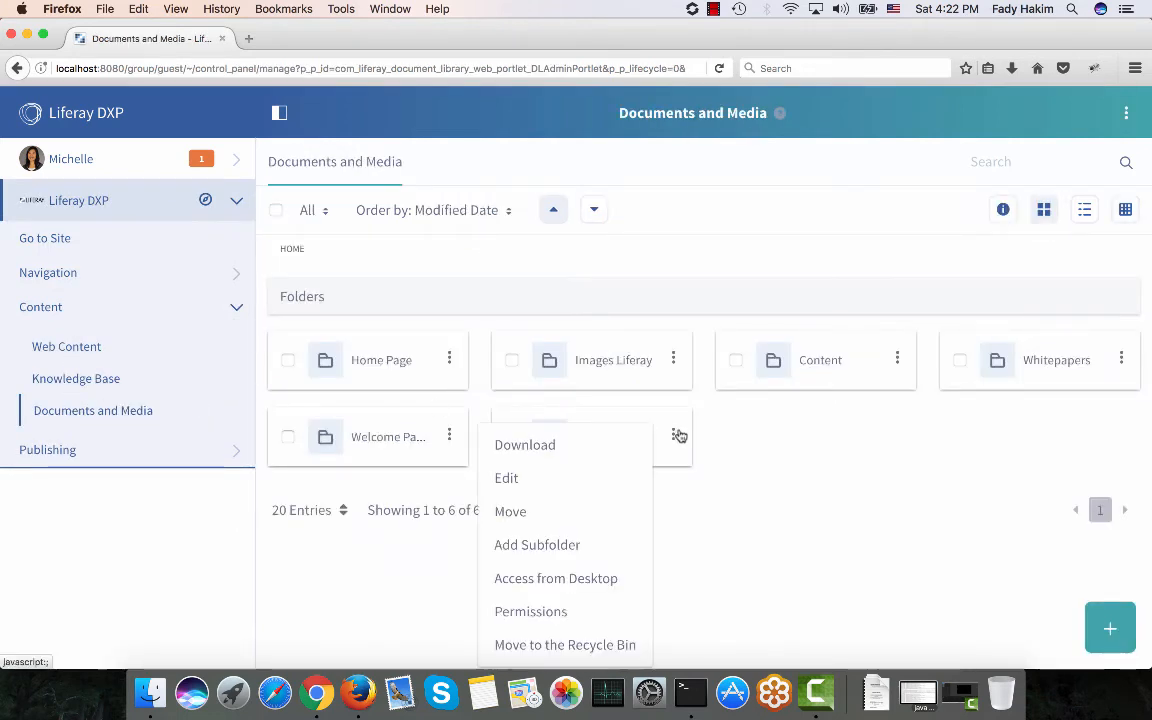
left_click(583, 483)
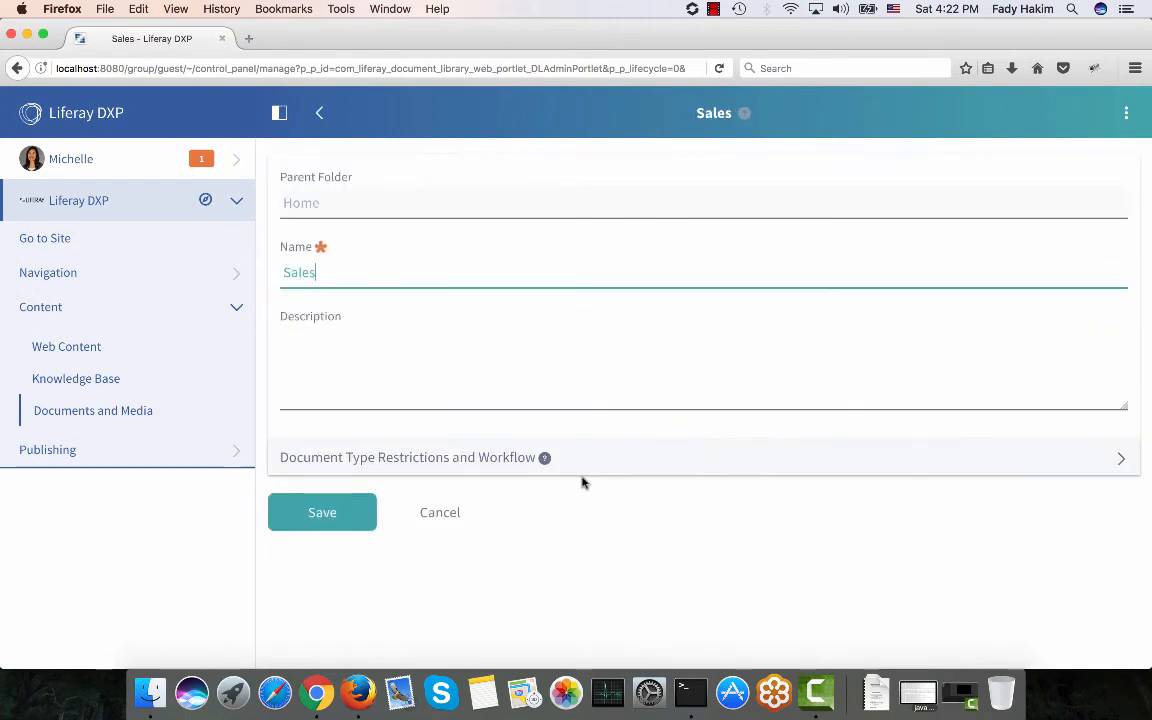
left_click(590, 464)
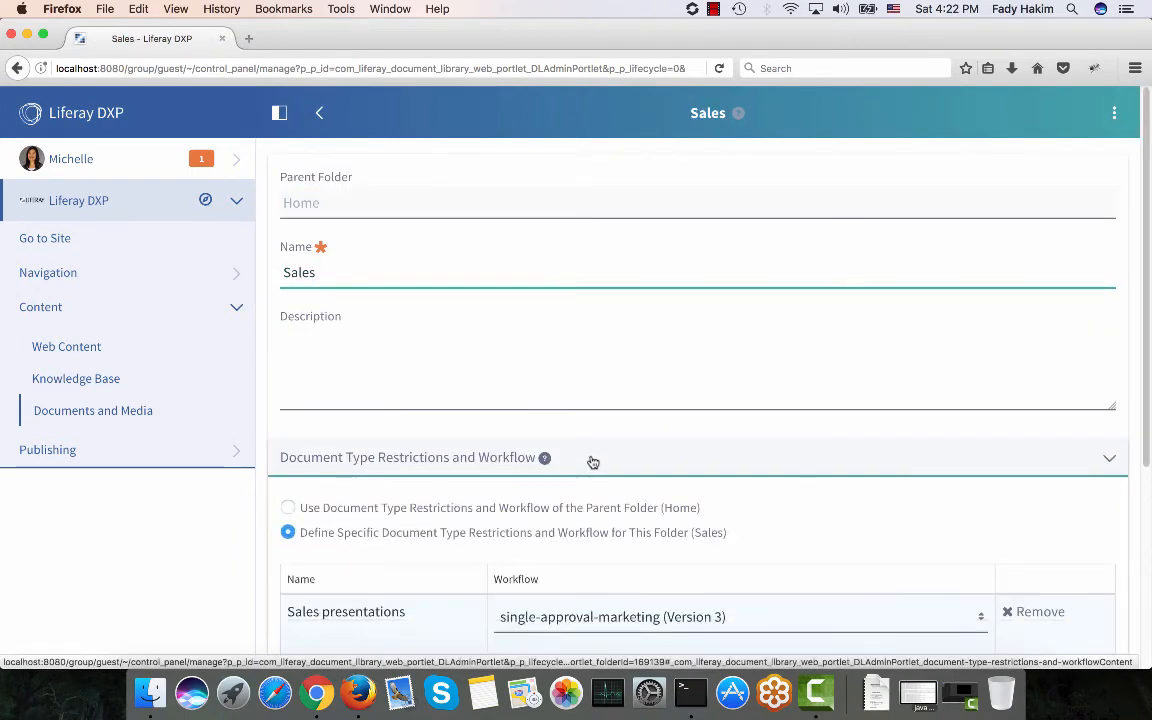
scroll(224, 445, "down", 2)
left_click(287, 435)
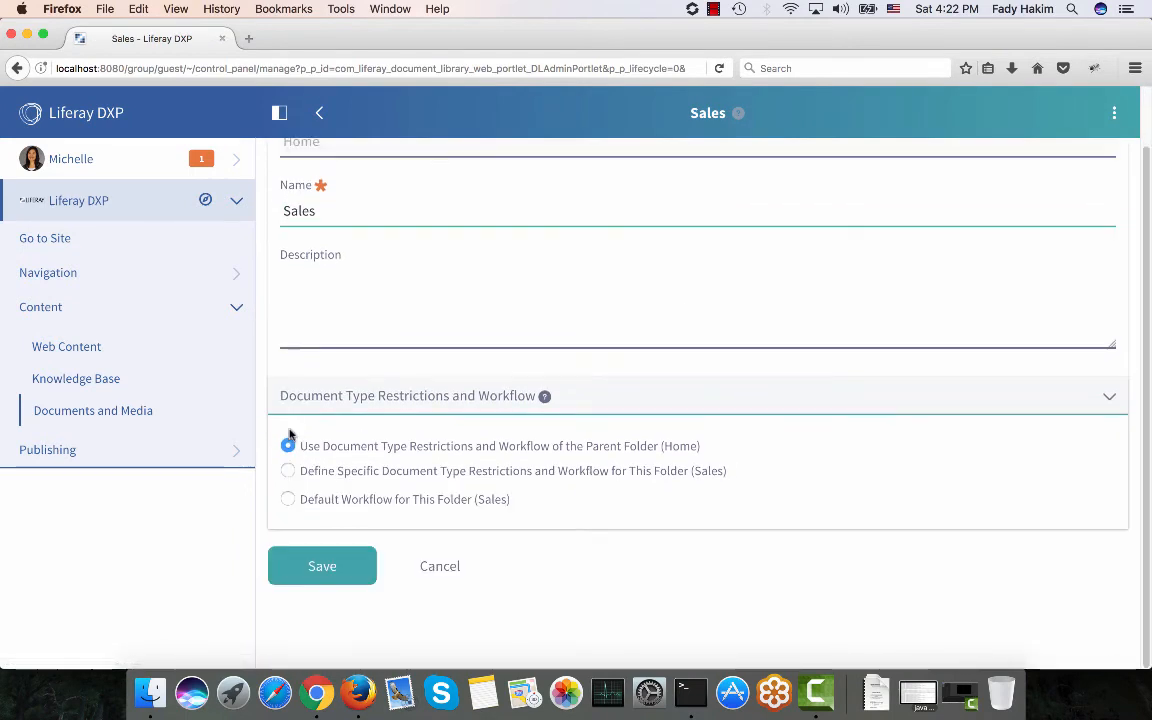
left_click(322, 562)
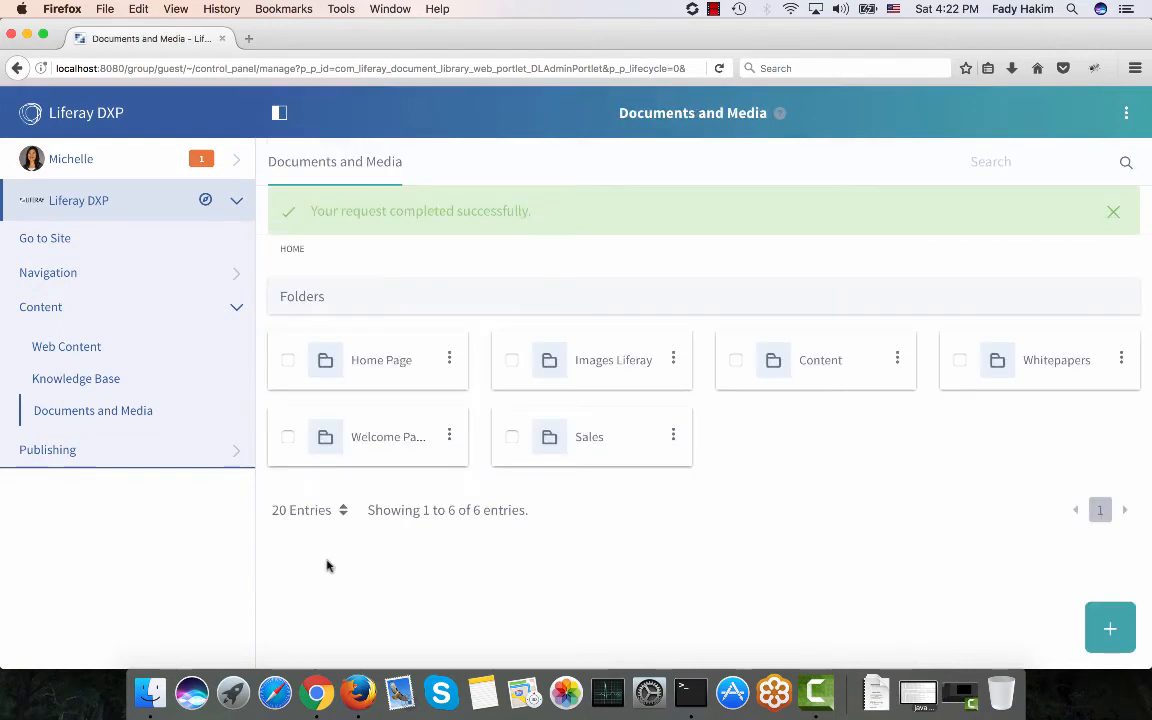
Open the Sales folder in Chrome's Documents and Media library, then bring the Finder MyDocs window forward.
left_click(325, 708)
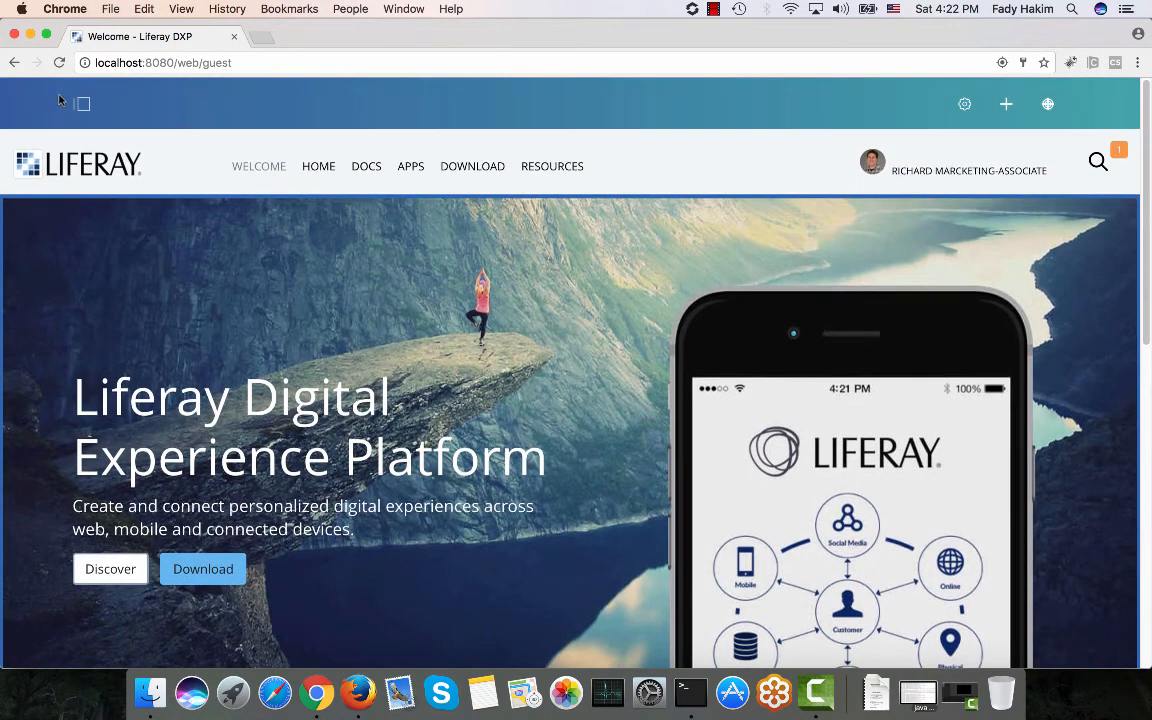
left_click(82, 103)
left_click(75, 192)
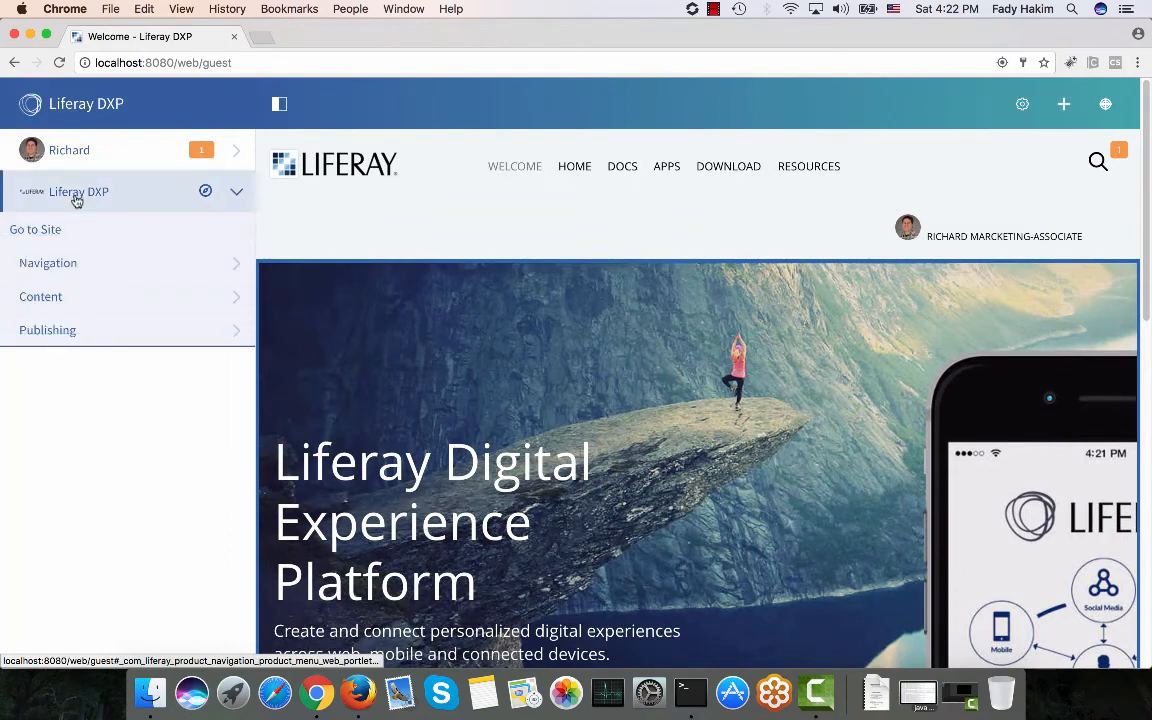
left_click(78, 297)
left_click(86, 369)
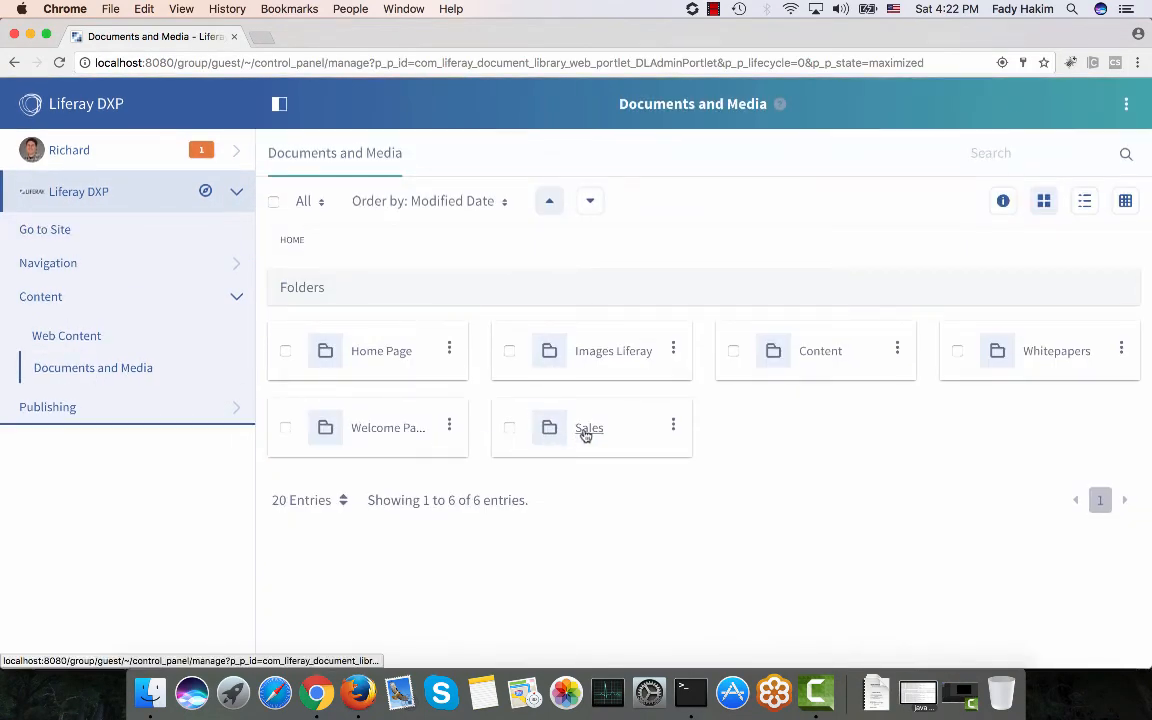
left_click(589, 430)
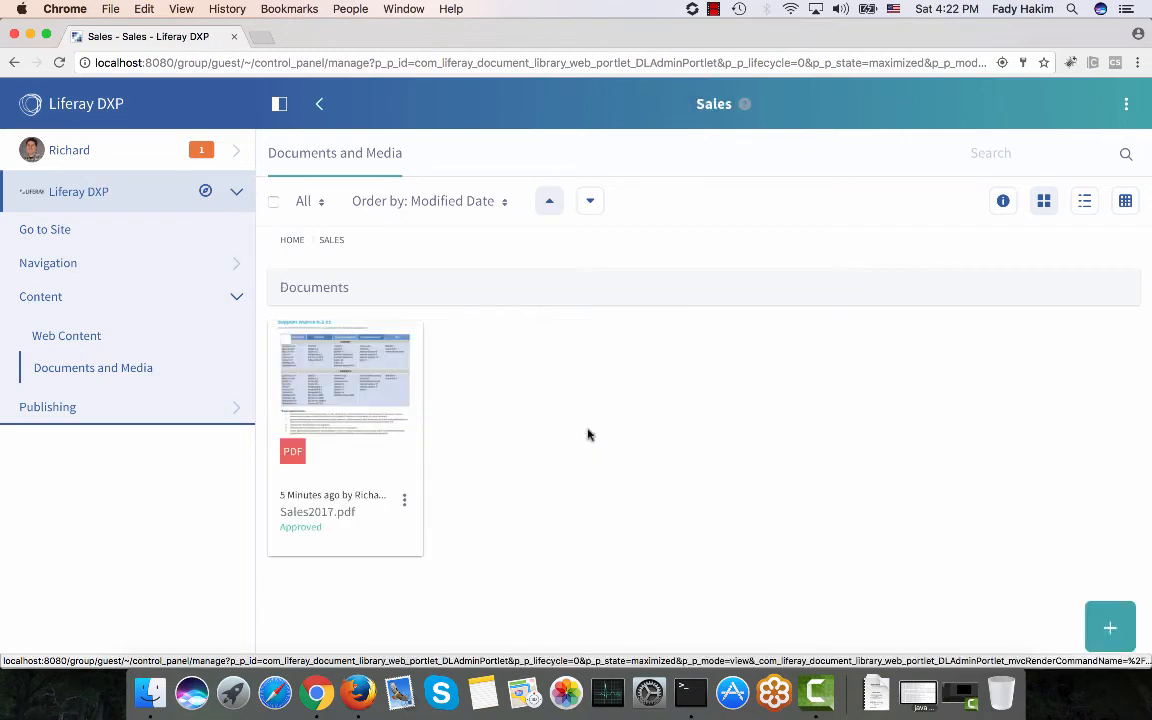
left_click(150, 692)
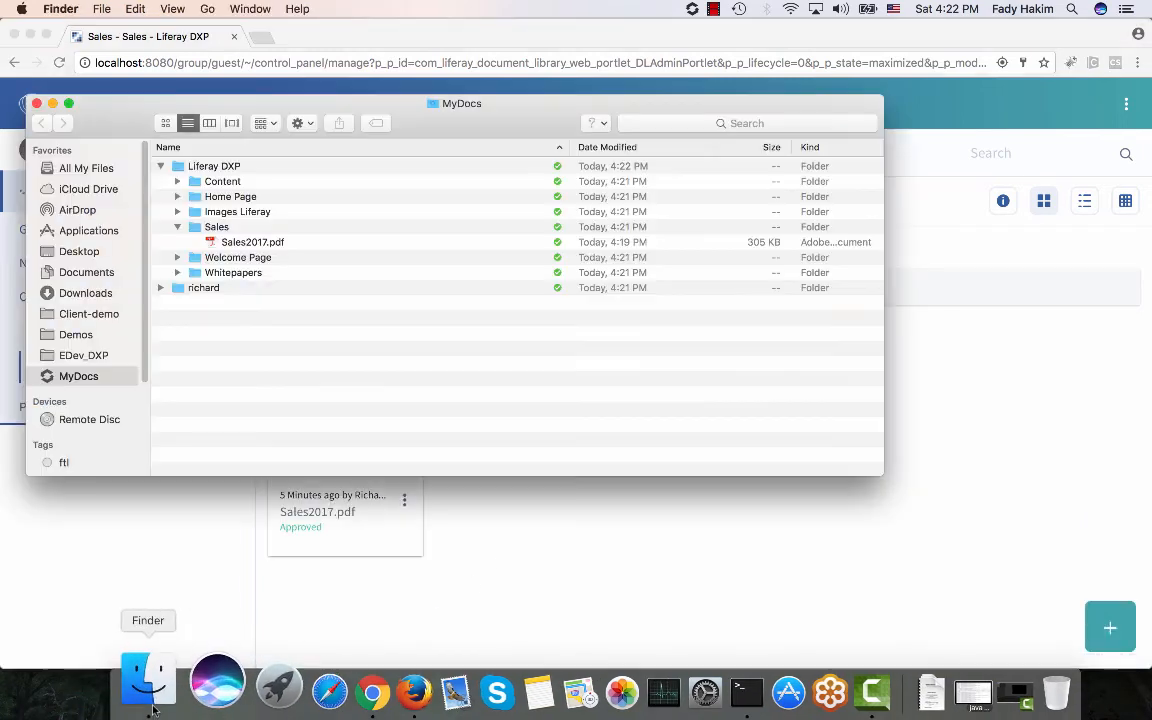
Open the local Sales2017.pdf in Preview instead of Acrobat.
double_click(272, 243)
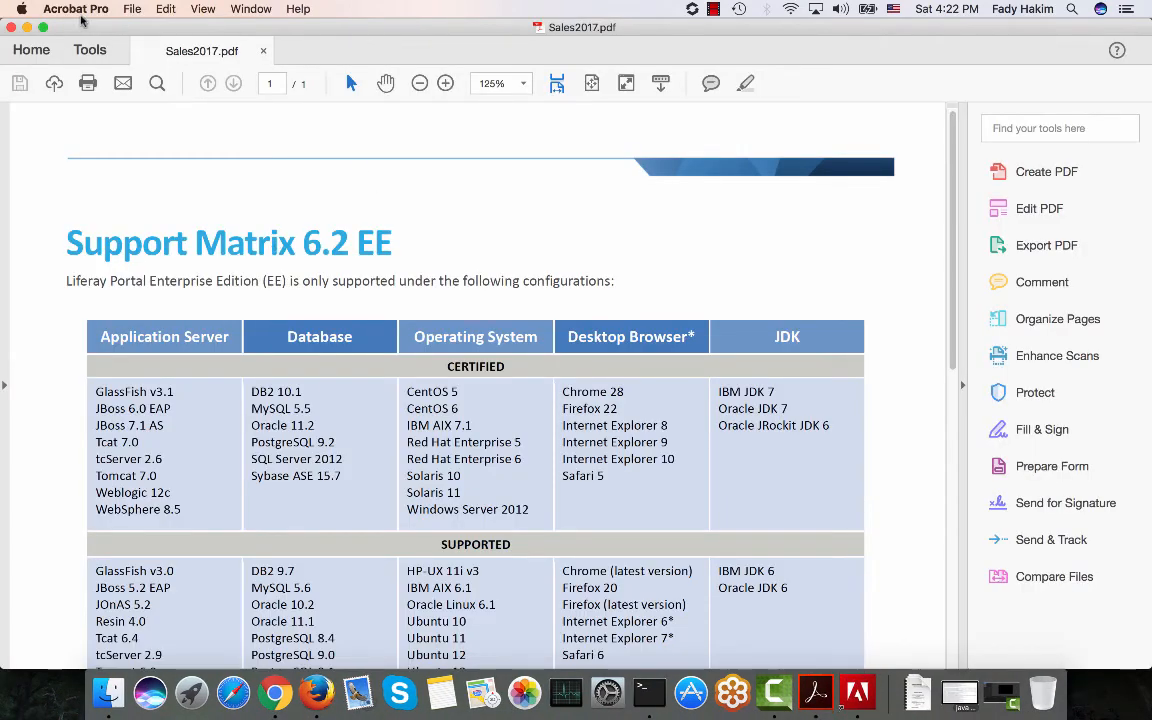
left_click(10, 28)
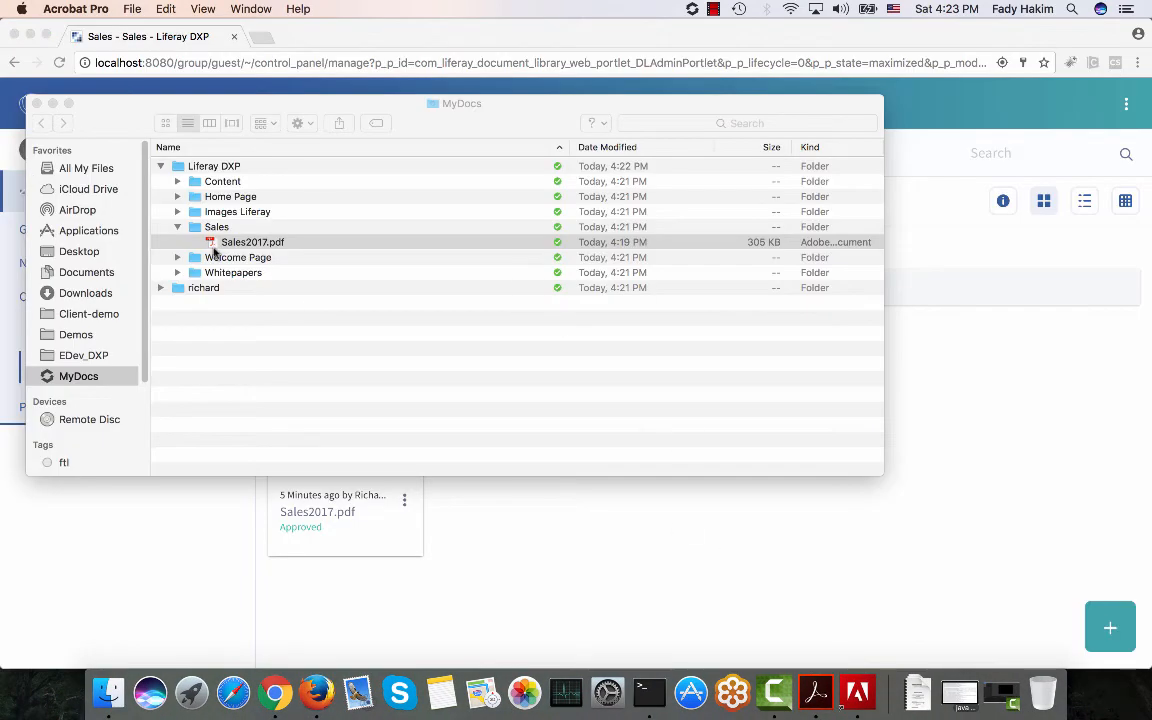
right_click(221, 245)
mouse_move(340, 264)
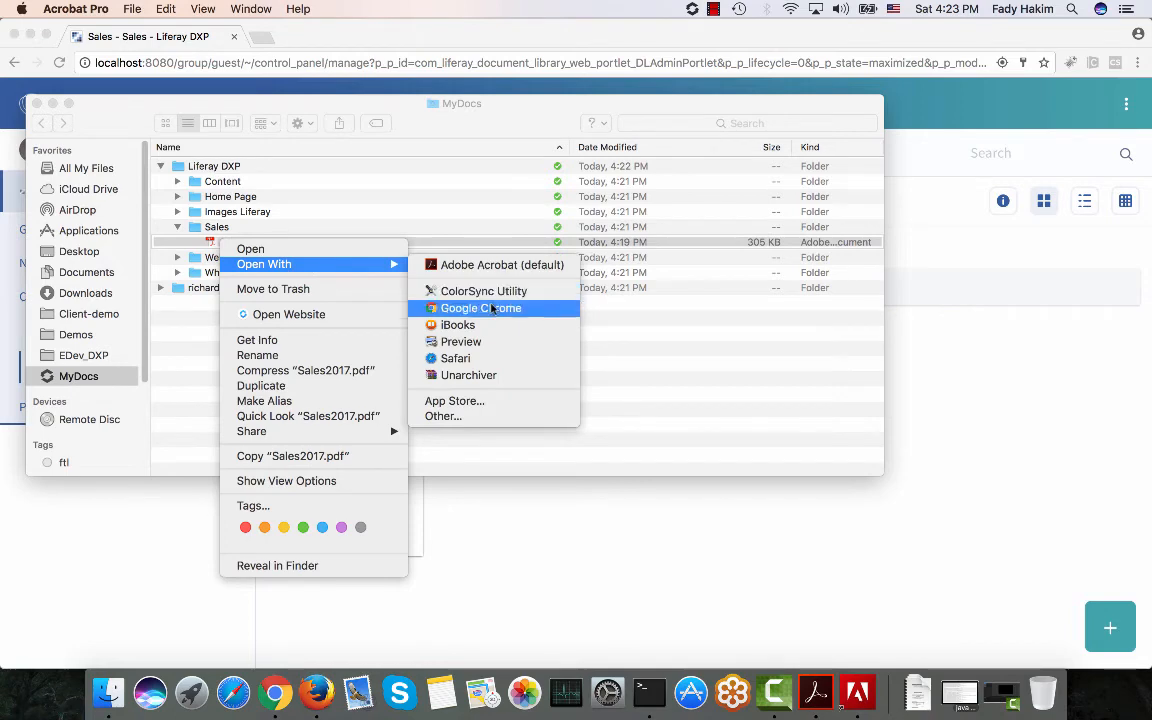
left_click(486, 341)
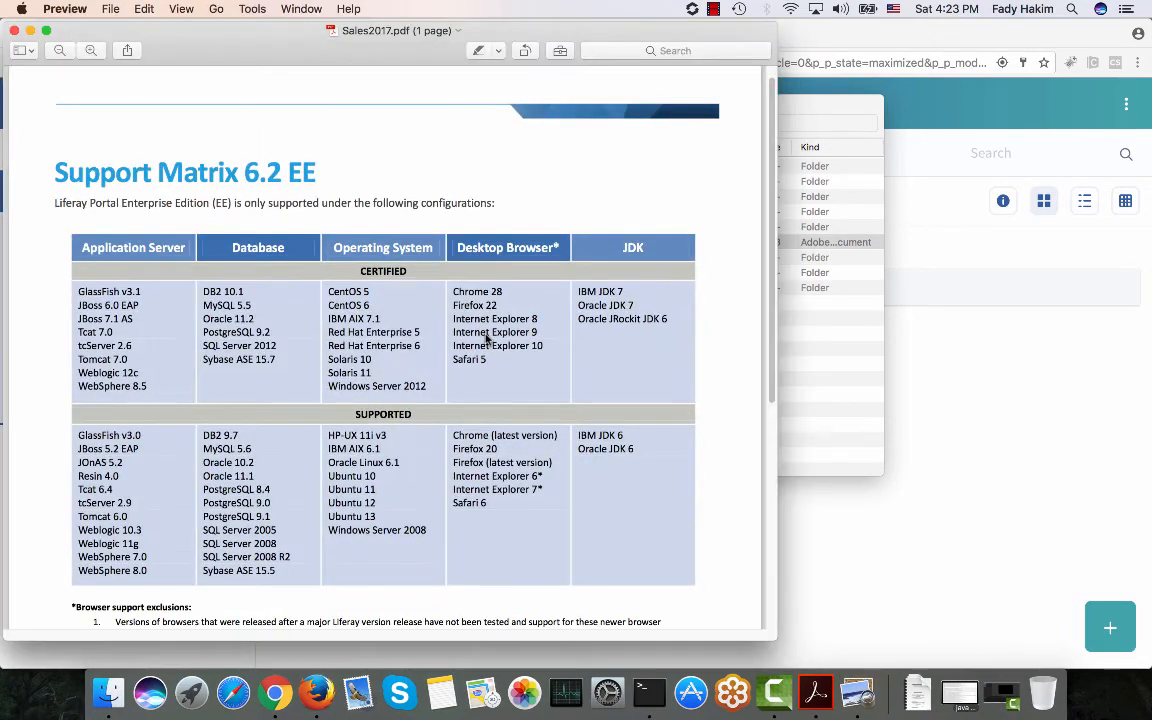
Draw a red freehand sketch line across the support matrix table and save the PDF.
left_click(560, 50)
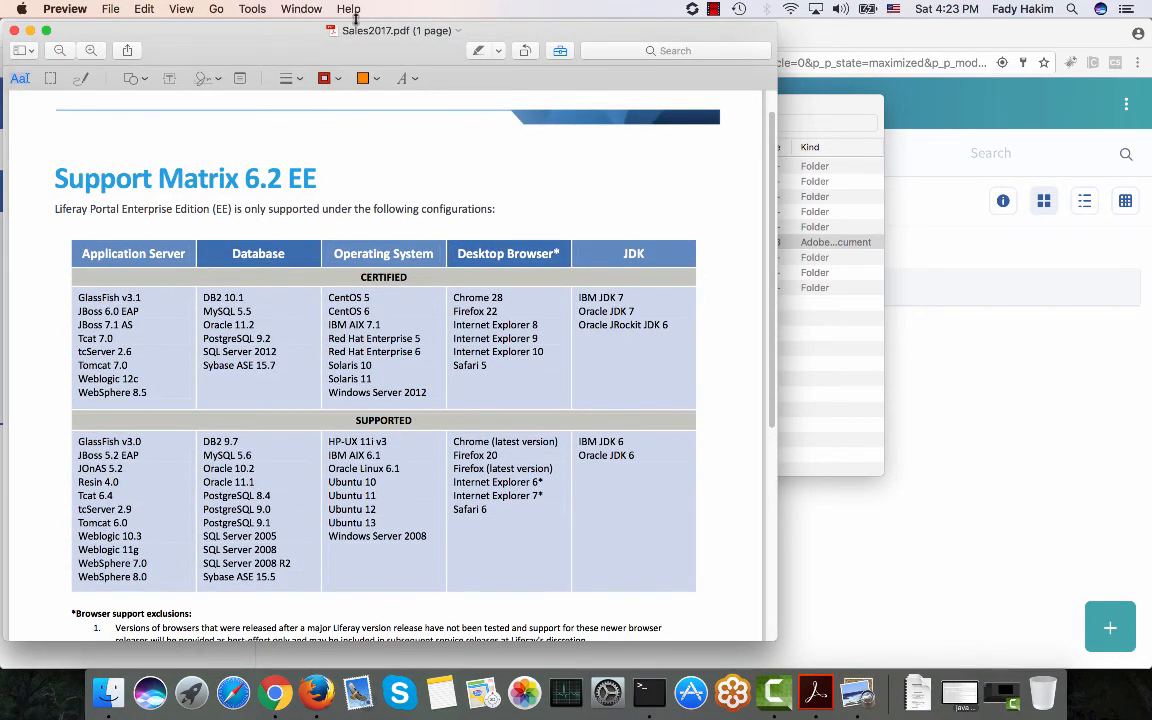
left_click(80, 78)
mouse_move(118, 111)
left_mouse_down()
mouse_move(215, 108)
mouse_move(338, 392)
mouse_move(672, 508)
left_mouse_up()
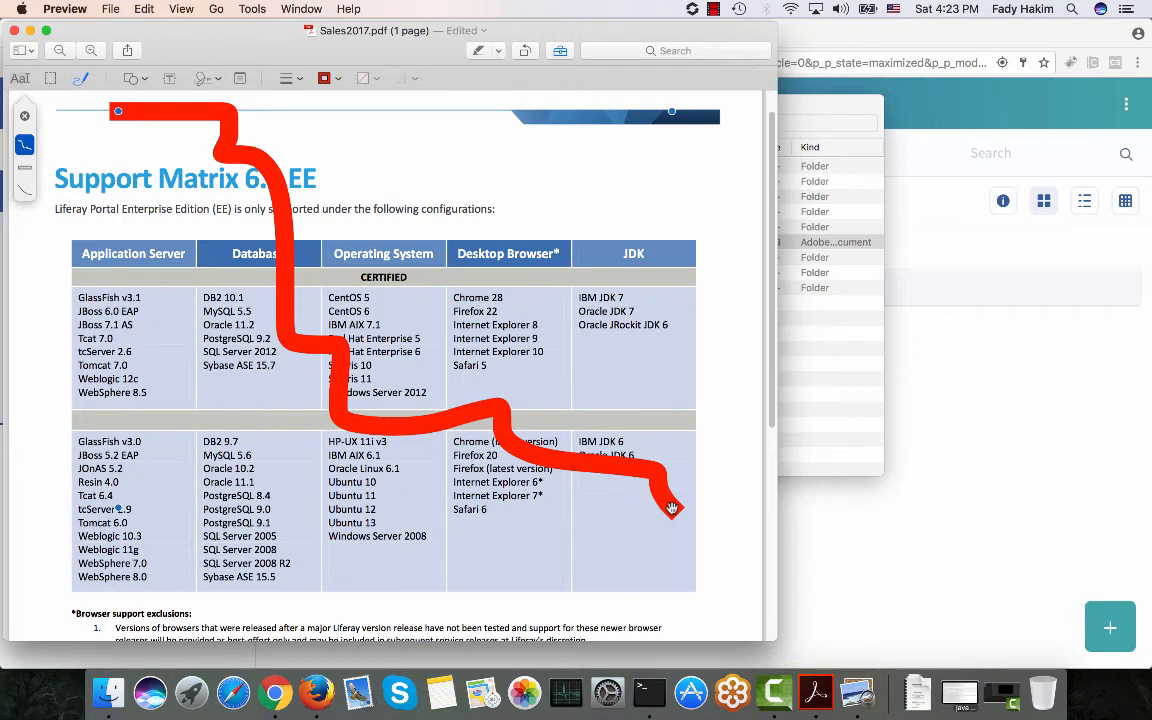
key("super+s")
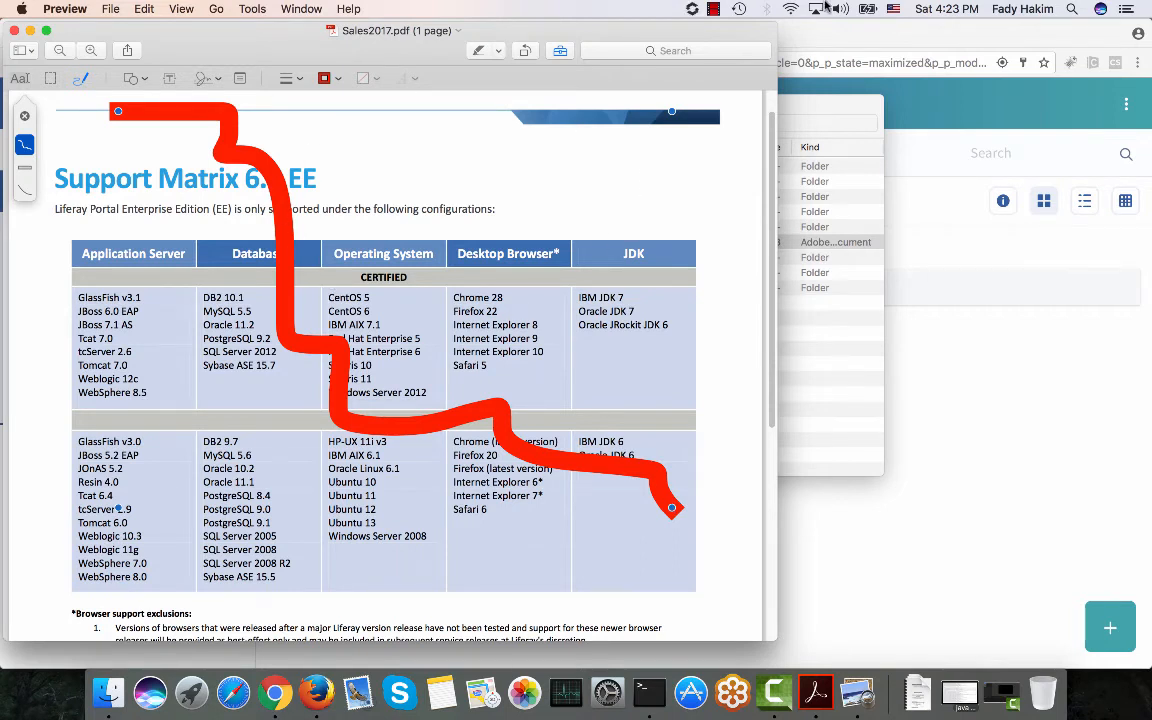
Reload Liferay DXP and open the synced Sales2017.pdf detail page.
left_click(274, 690)
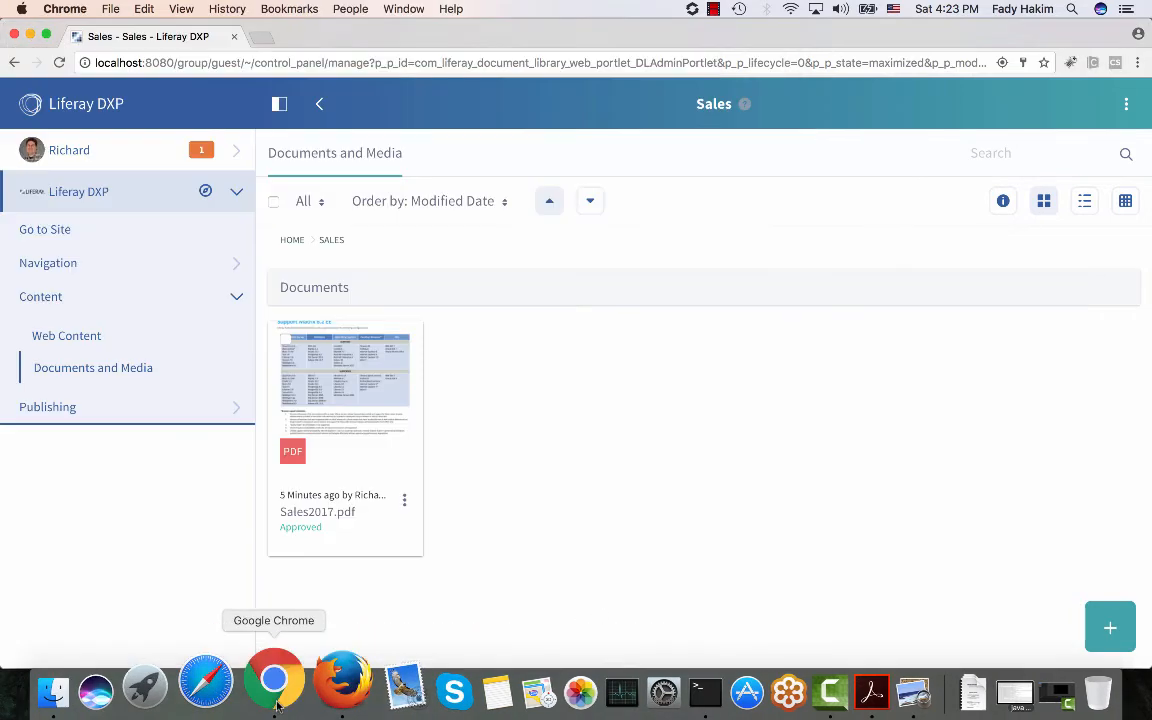
left_click(58, 63)
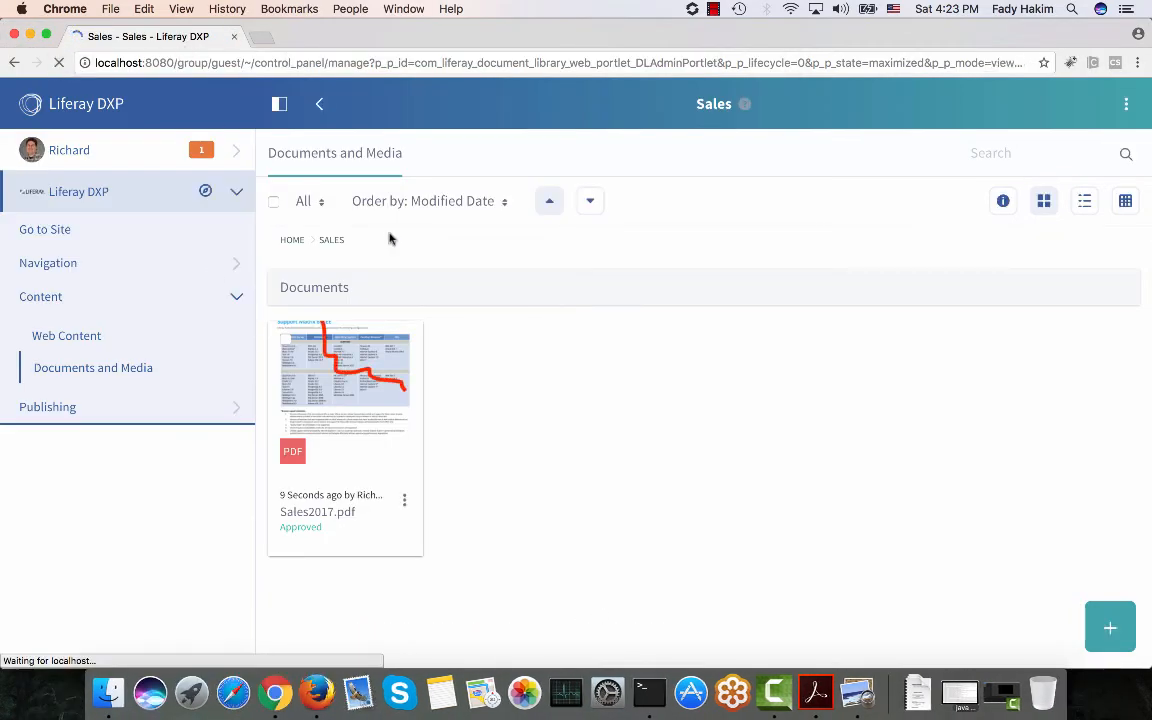
left_click(342, 520)
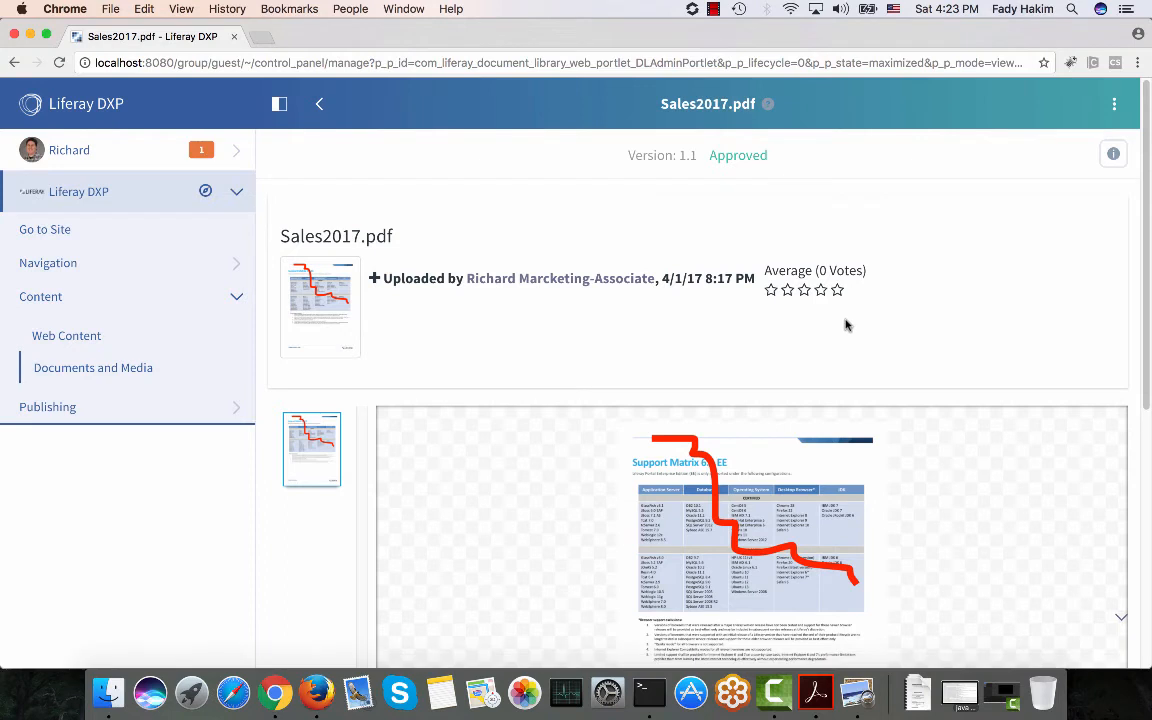
Delete Version 1.1 from the document's version history and confirm the deletion.
left_click(1114, 156)
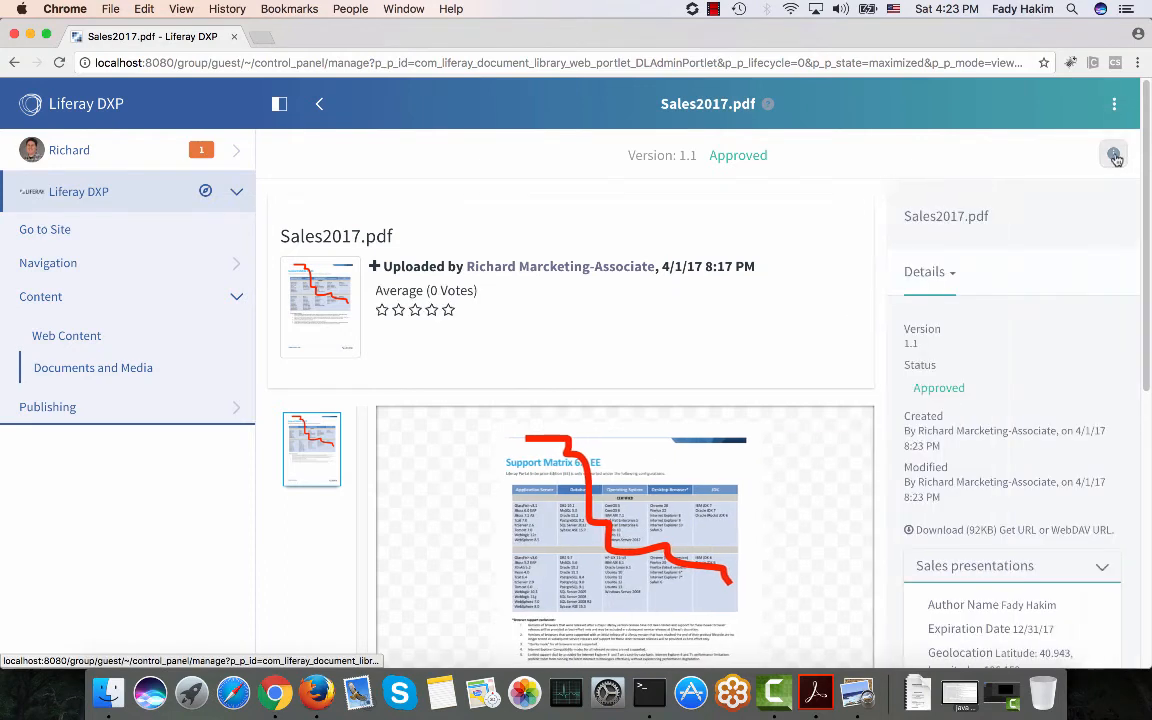
left_click(950, 274)
left_click(936, 352)
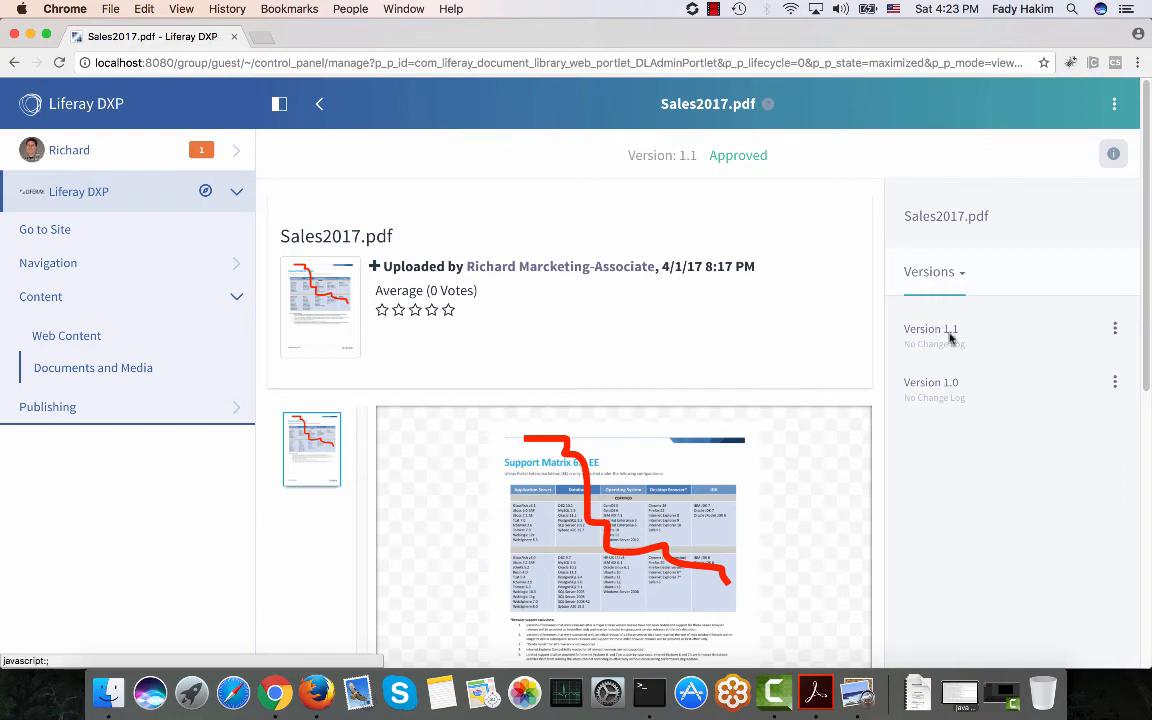
left_click(1115, 329)
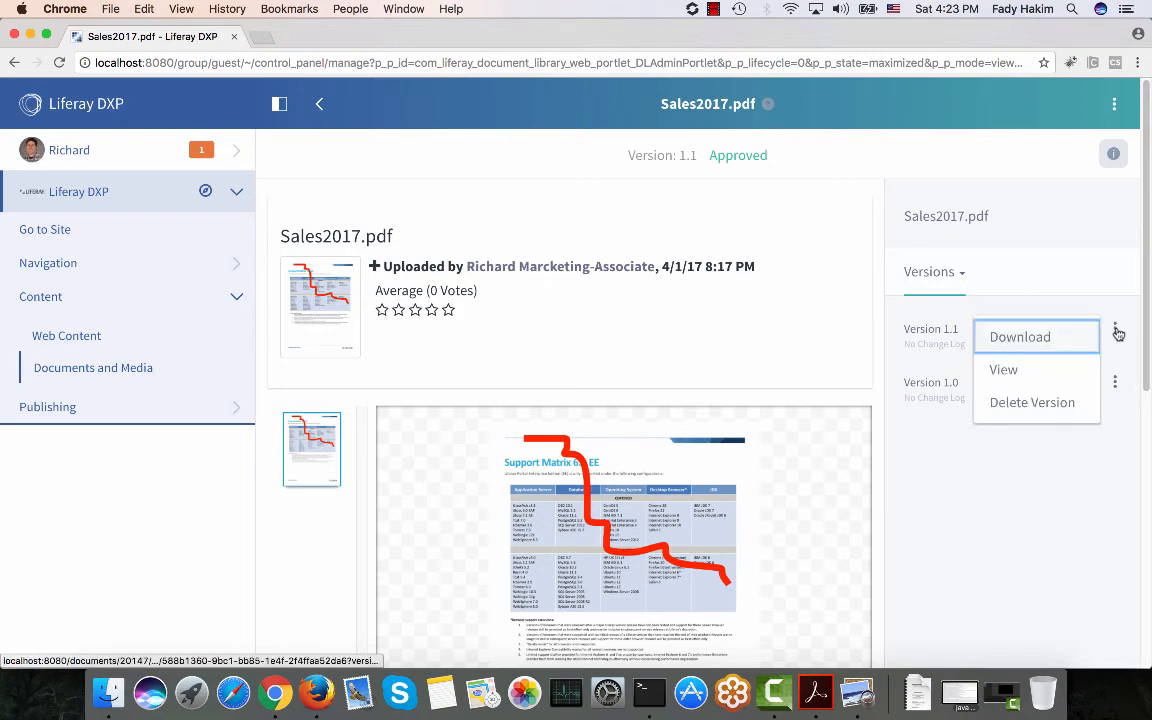
left_click(1059, 401)
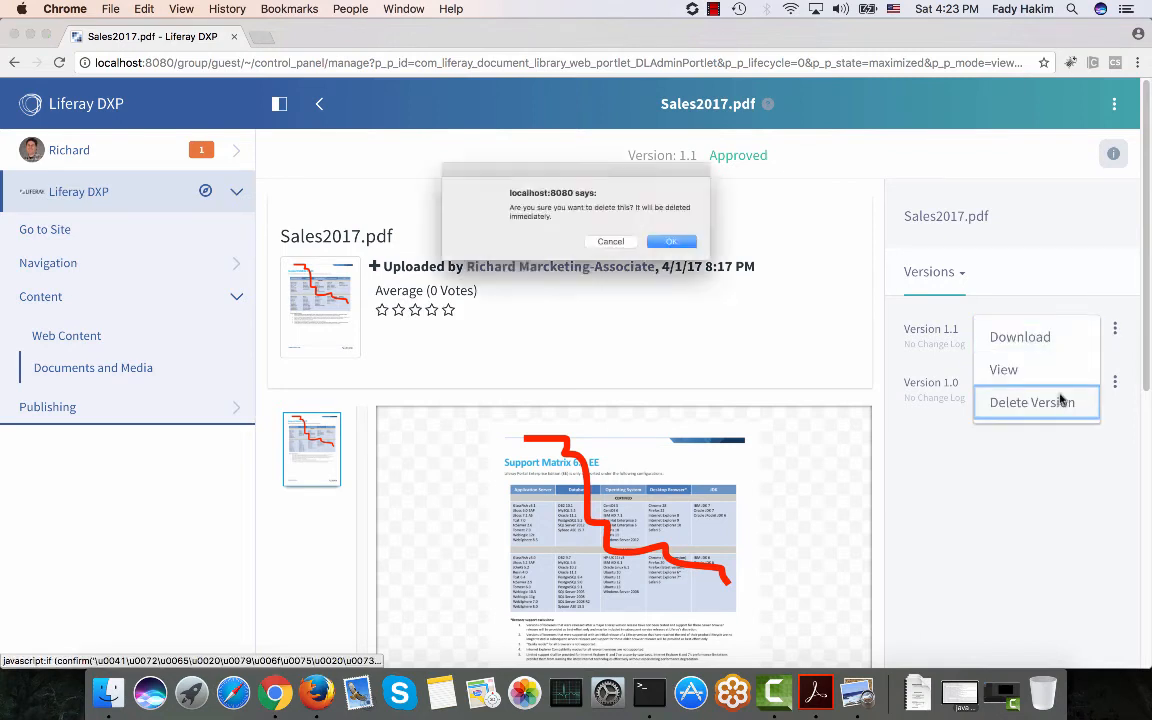
left_click(696, 250)
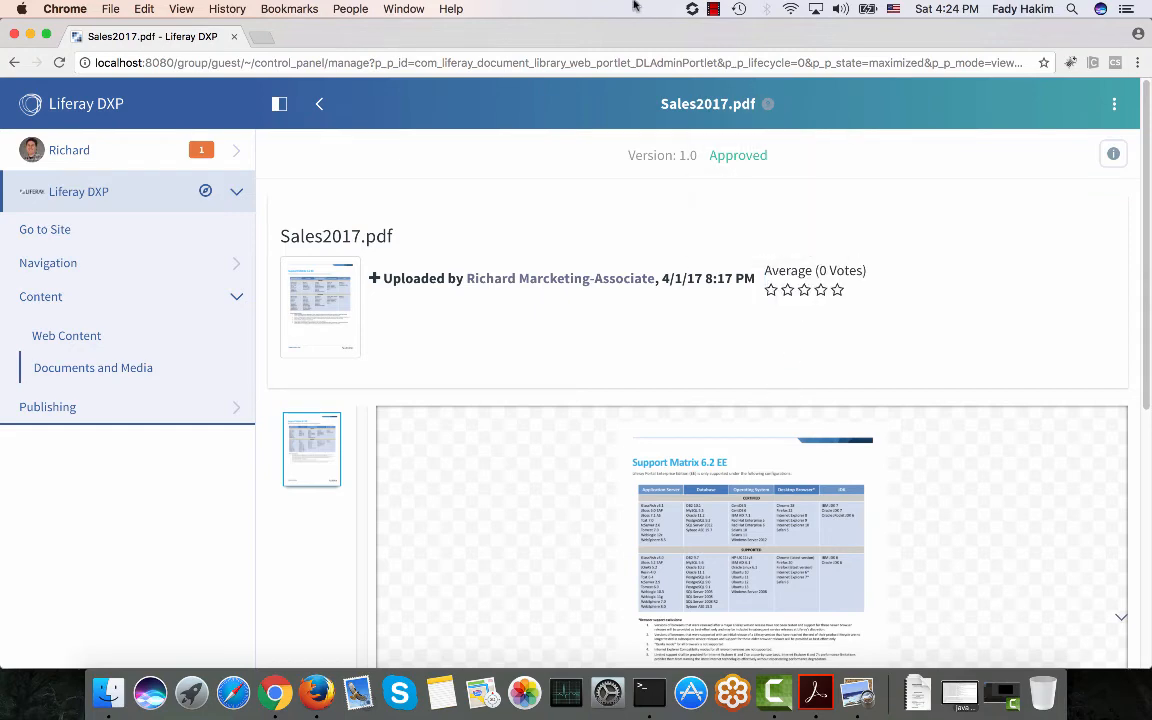
left_click(110, 690)
right_click(245, 242)
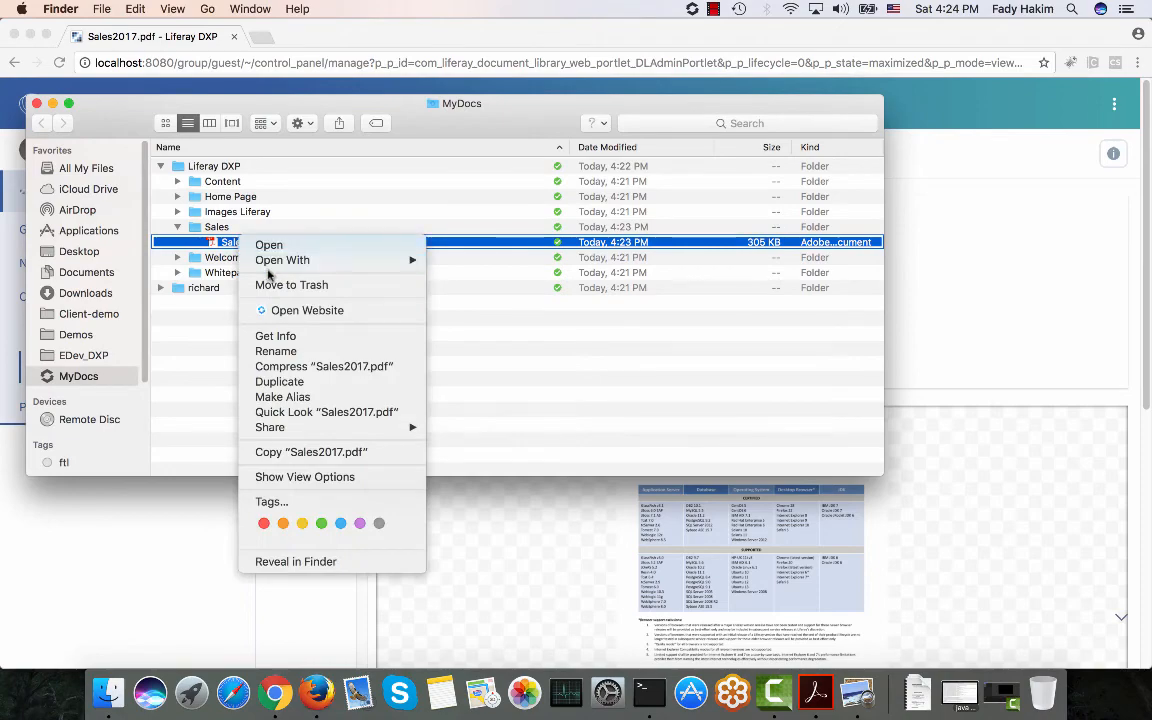
mouse_move(270, 265)
left_click(480, 337)
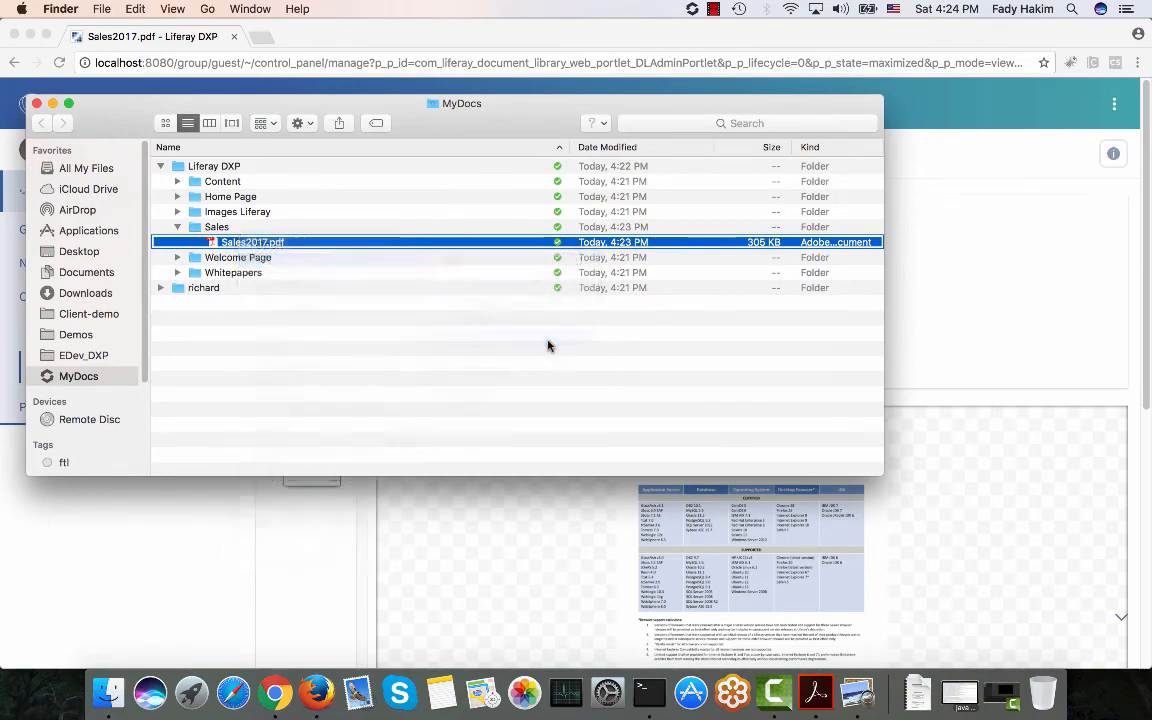
scroll(548, 341, "up", 5)
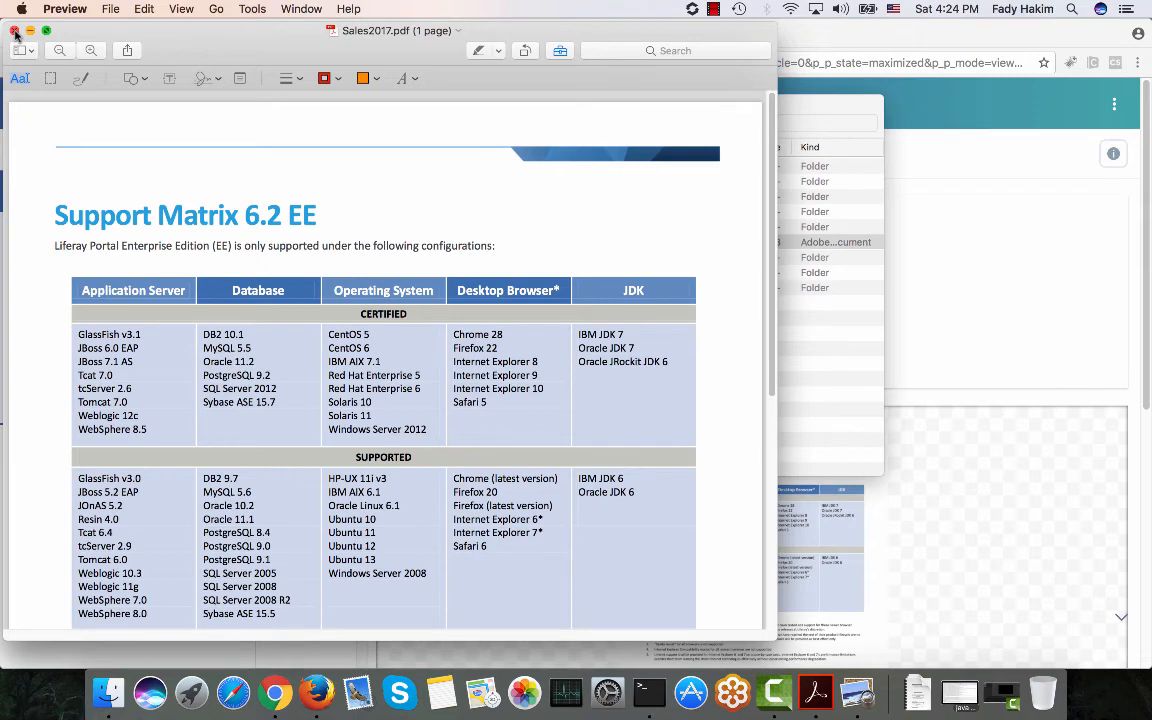
left_click(15, 33)
left_click(35, 95)
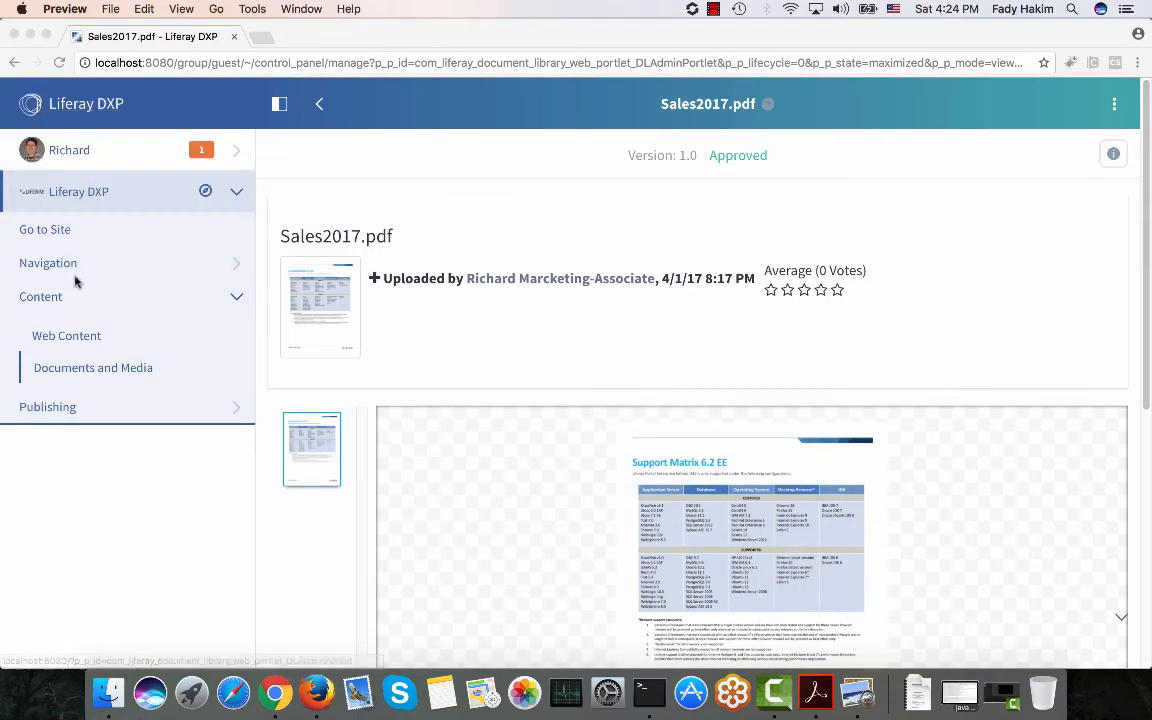
Navigate through the site's Content menu, via Web Content, to the Documents and Media library.
left_click(50, 228)
left_click(38, 232)
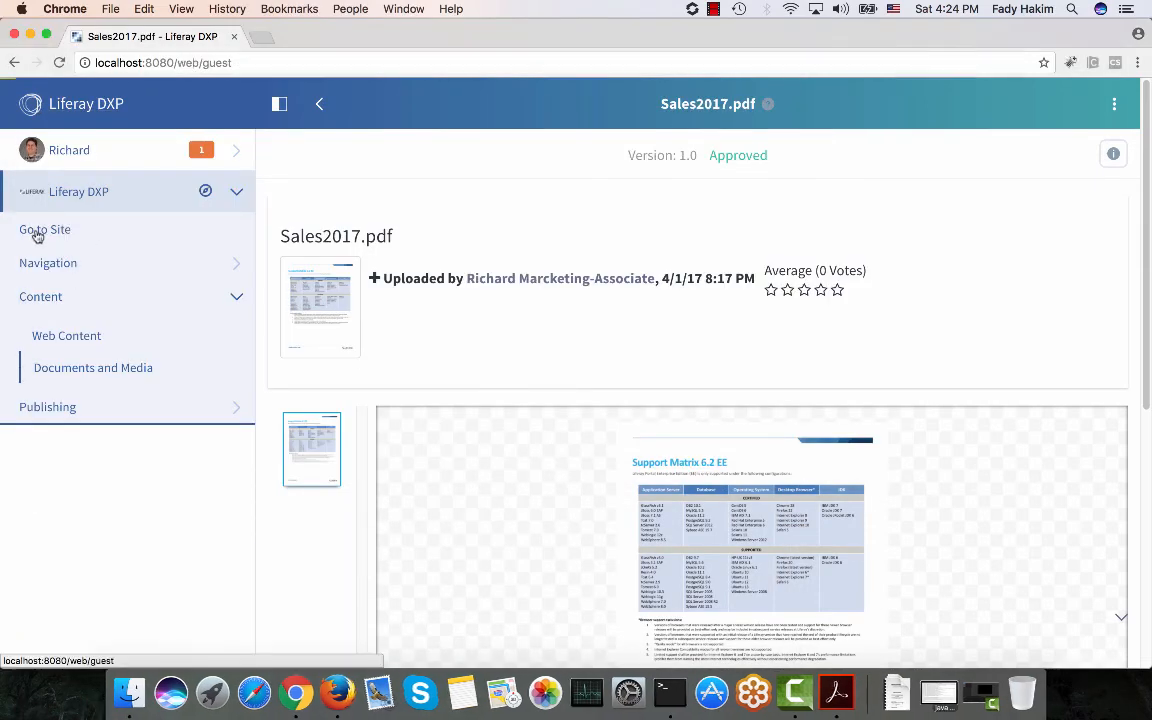
left_click(42, 297)
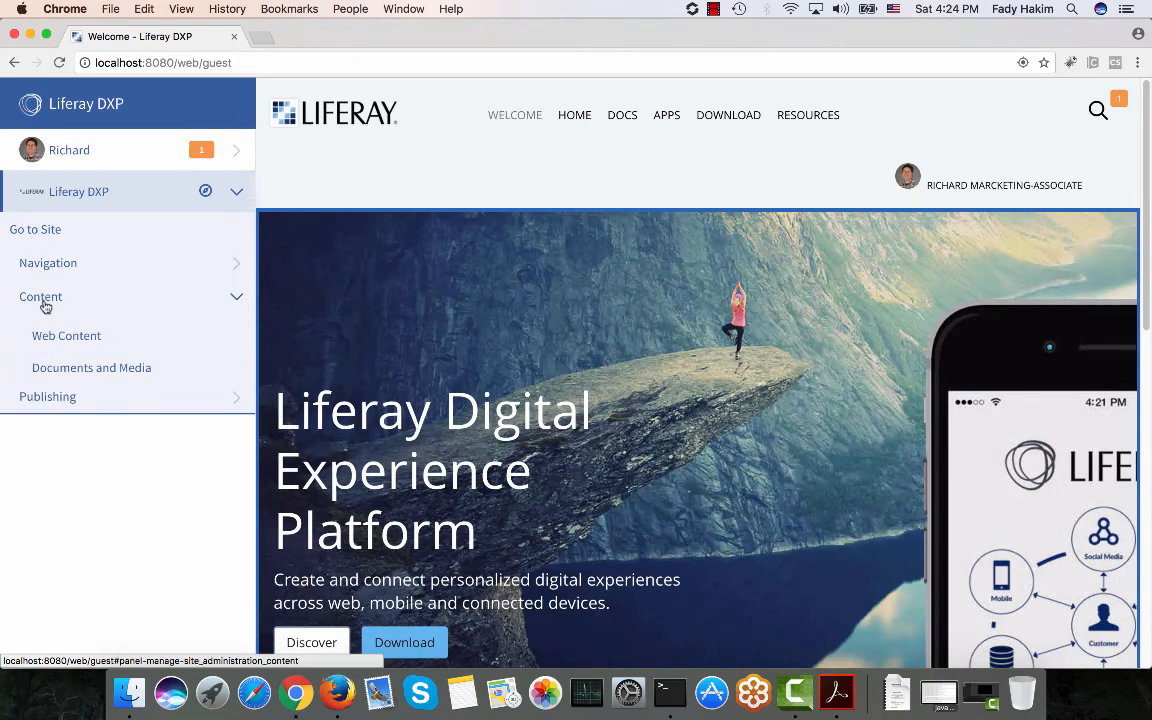
left_click(58, 340)
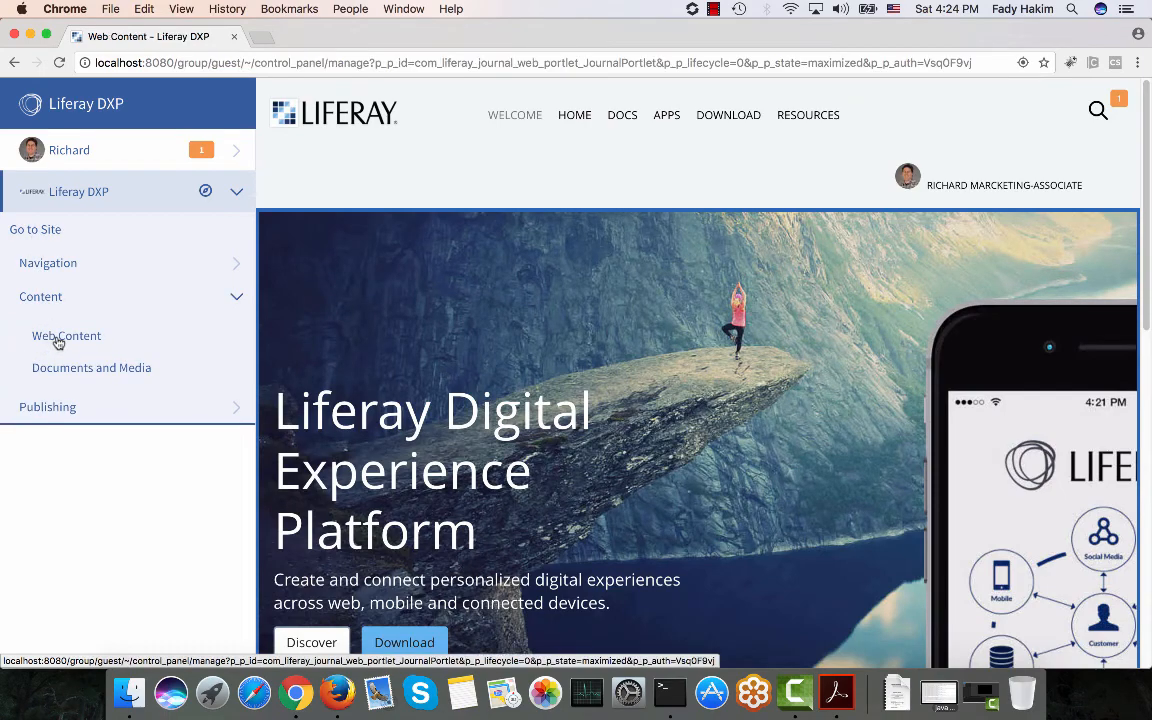
left_click(58, 369)
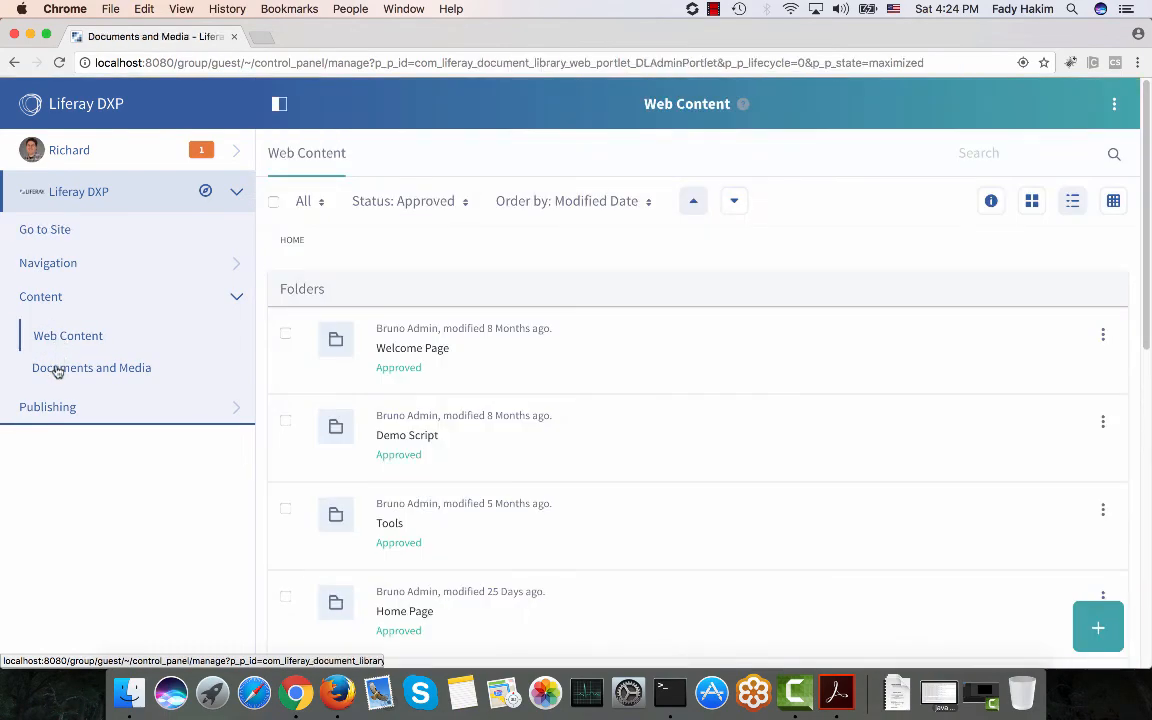
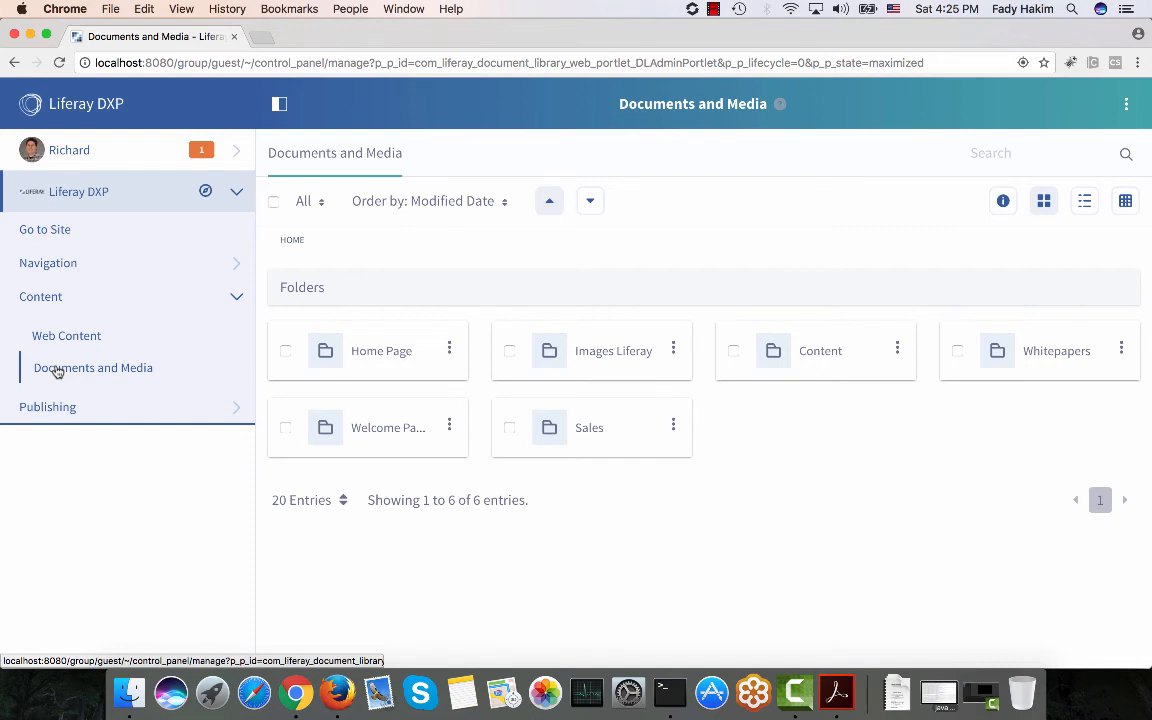
Sign out of the current Liferay DXP account in the other browser.
left_click(337, 692)
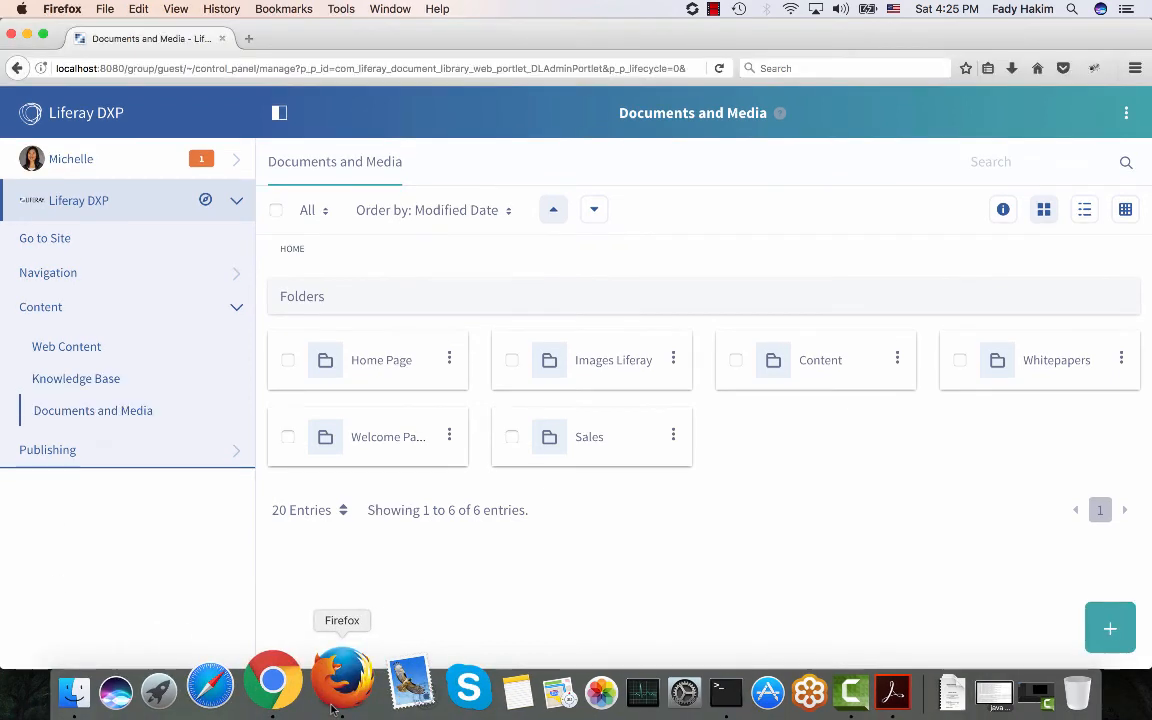
left_click(76, 156)
left_click(70, 570)
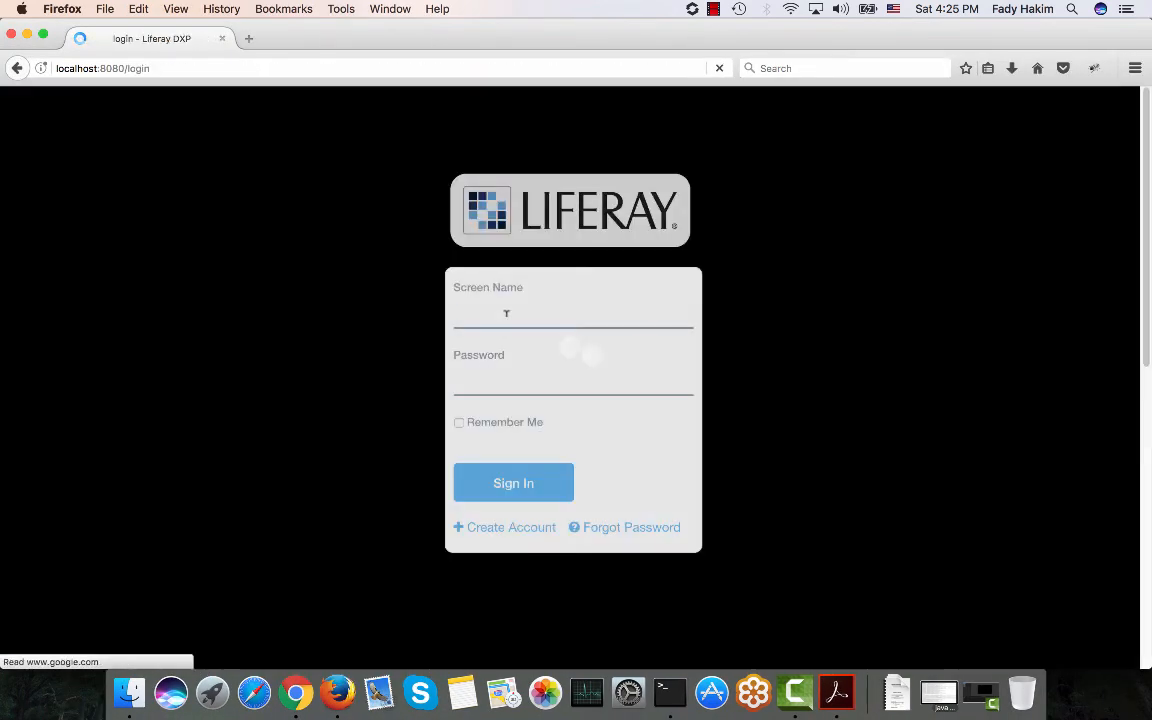
Sign back in with the administrator's screen name and password.
left_click(505, 312)
type("bru")
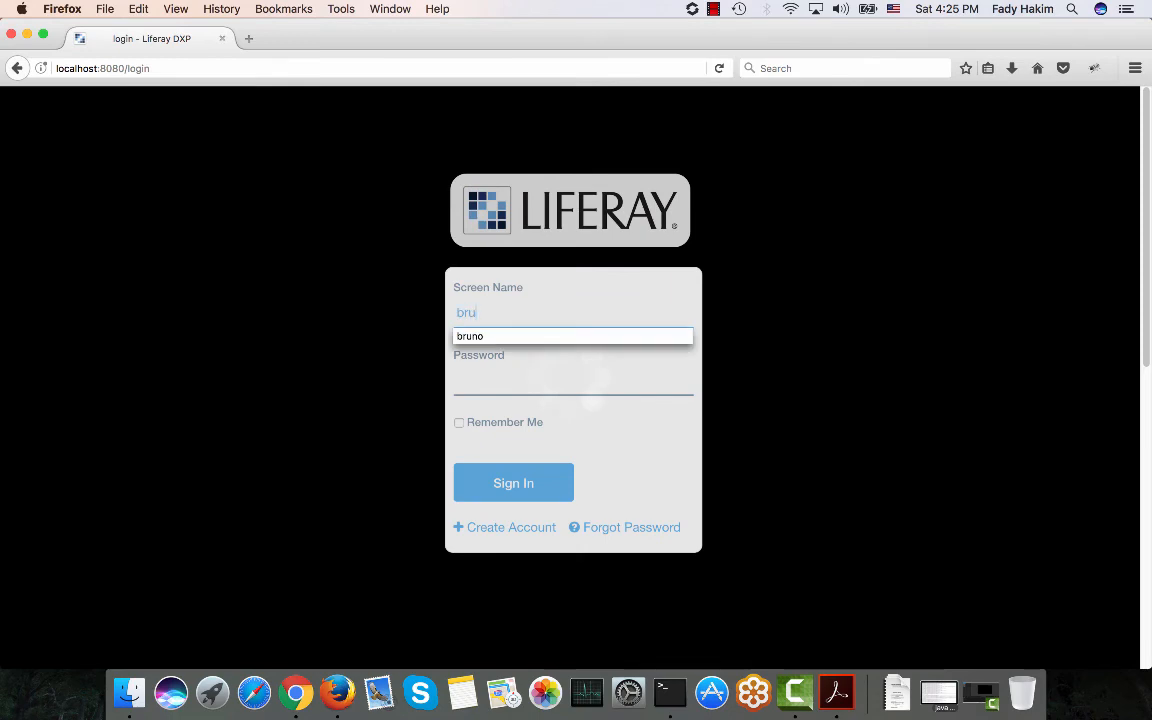
type("no")
key("Tab")
type("•••••")
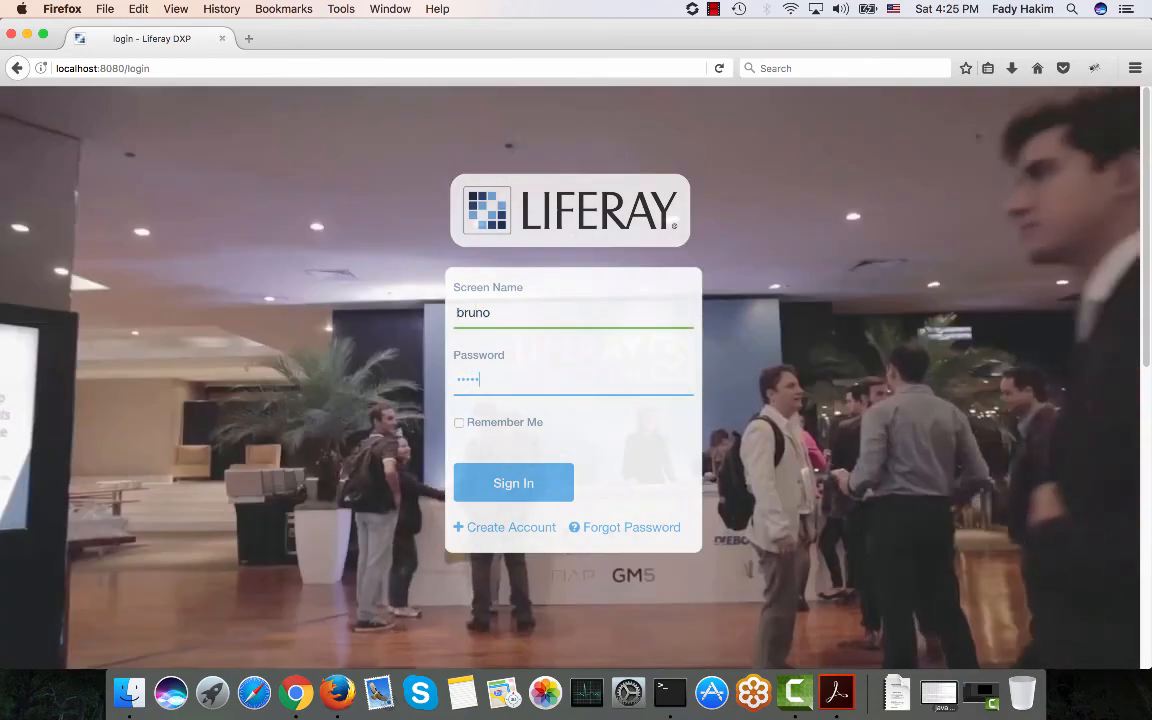
key("Return")
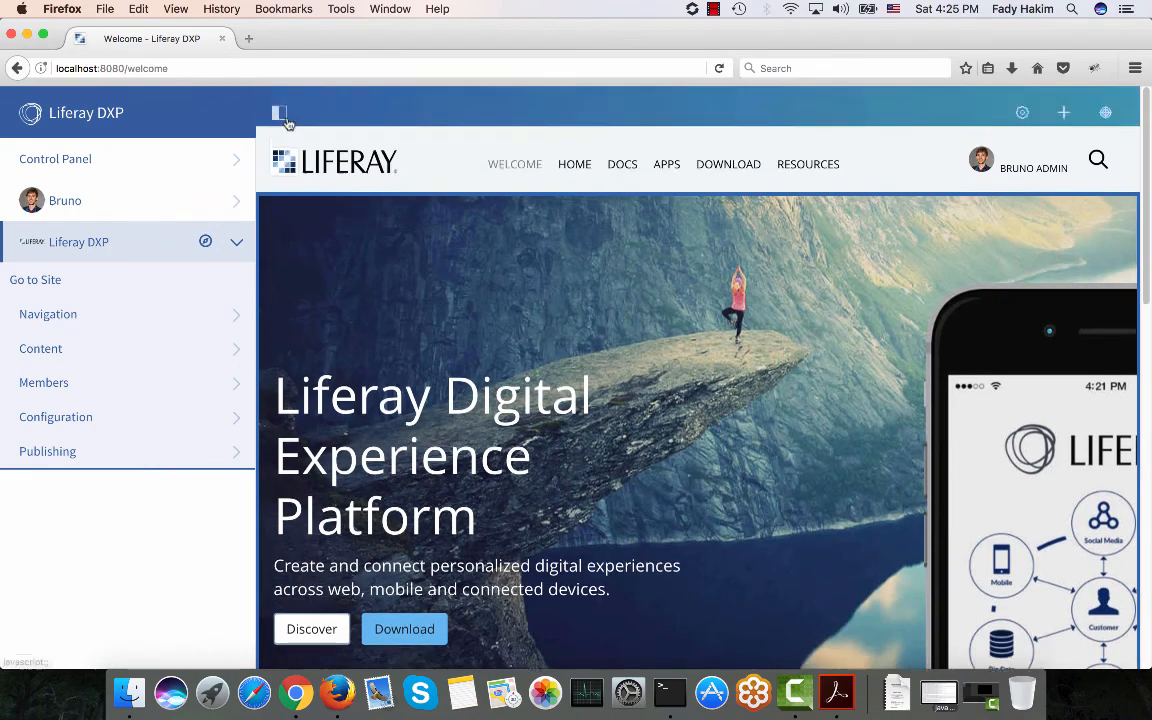
Hide the side menu and go to the site's Docs page.
left_click(276, 113)
scroll(47, 170, "down", 1)
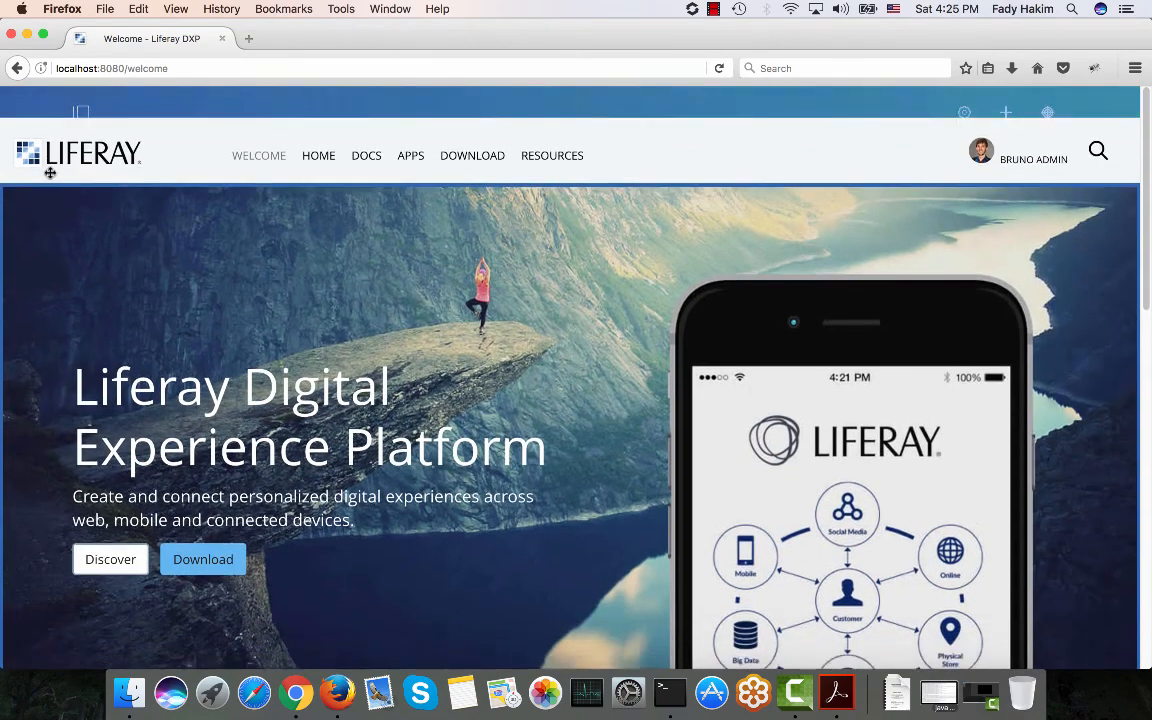
left_click(366, 126)
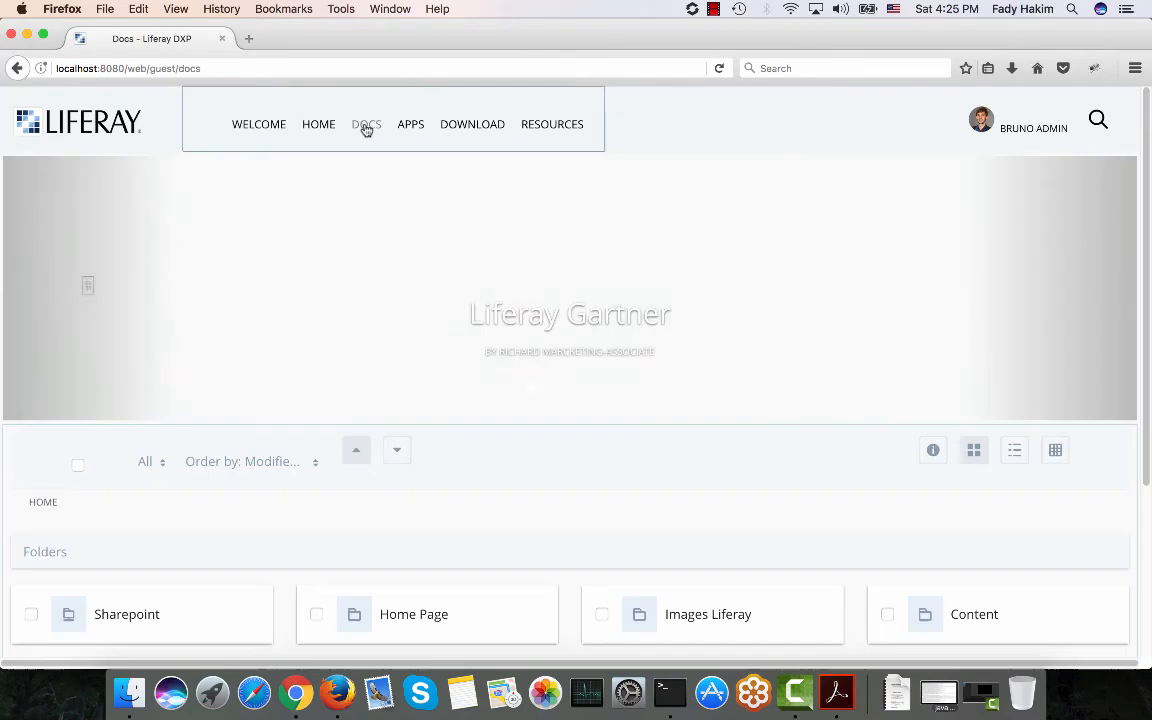
scroll(149, 574, "down", 1)
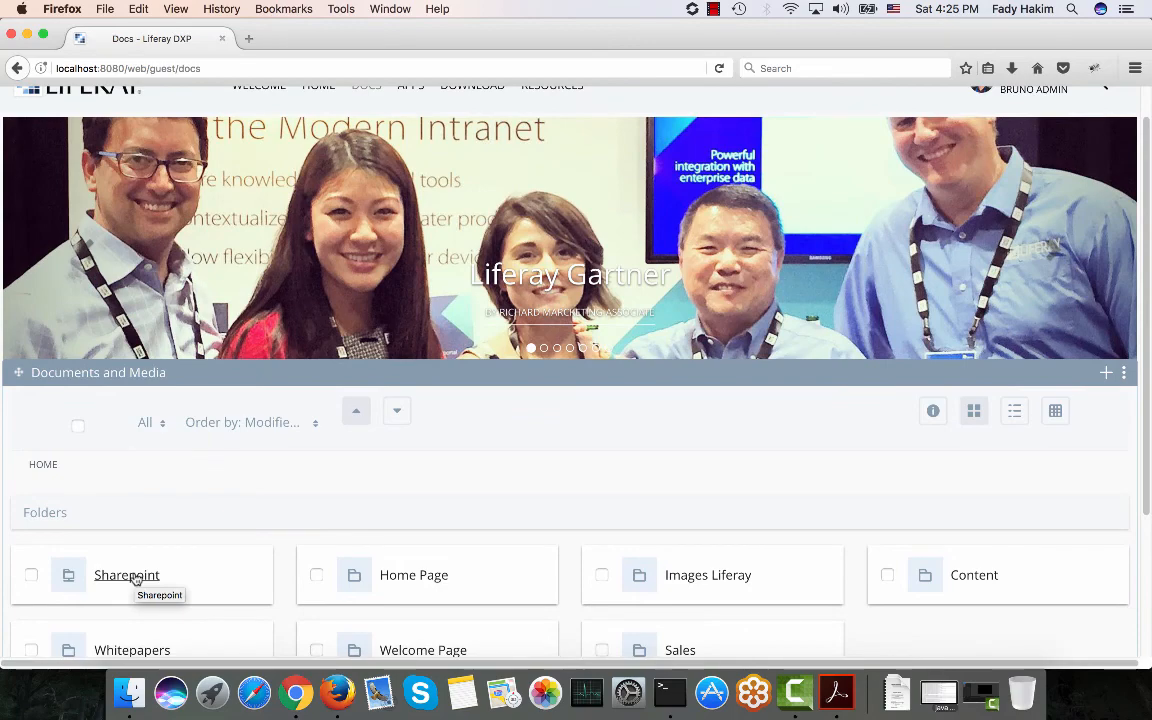
scroll(51, 95, "up", 3)
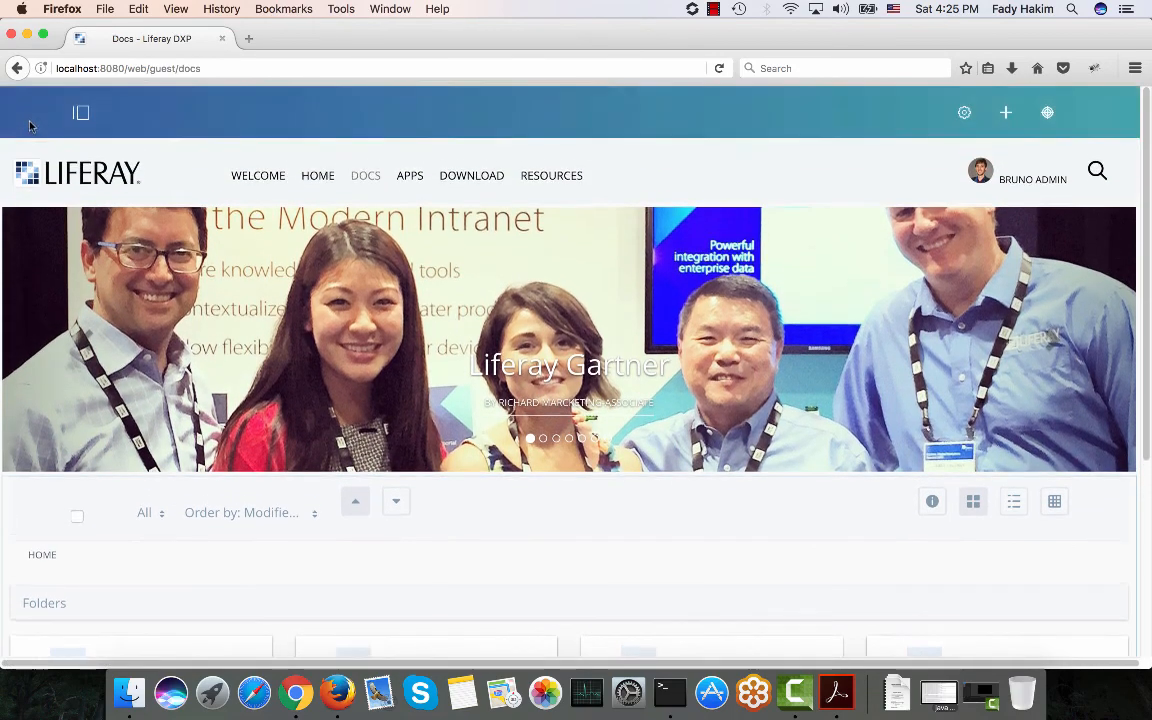
Open Content > Documents and Media from the product menu.
left_click(81, 113)
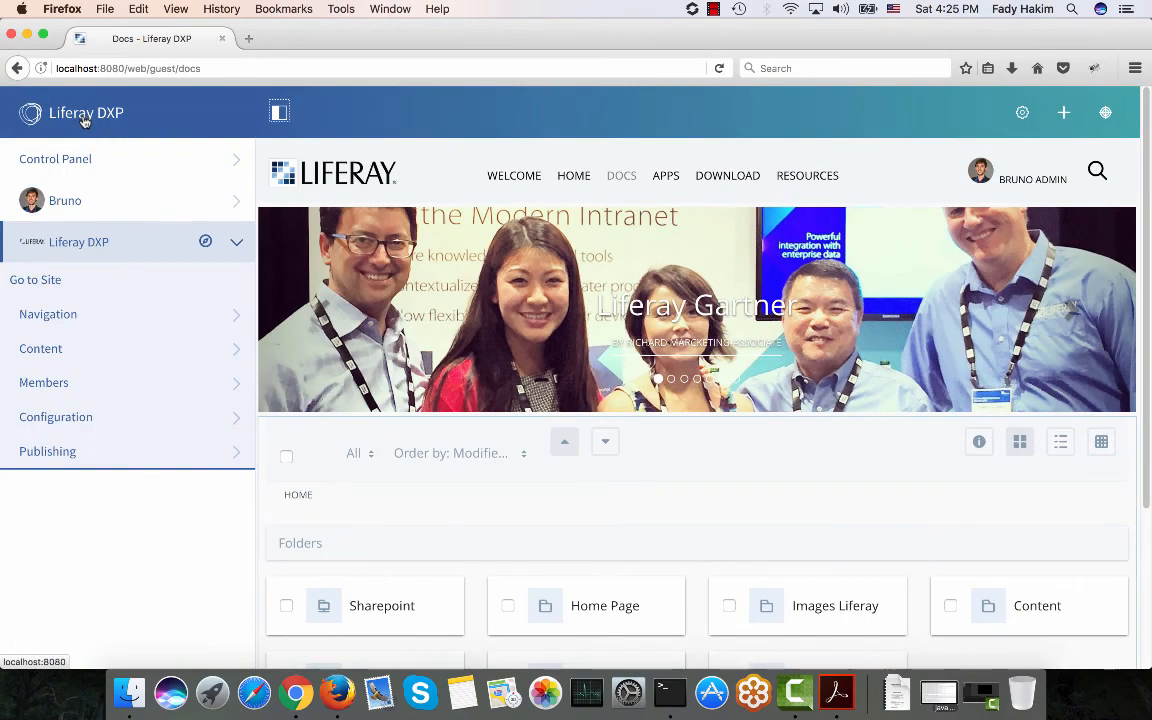
left_click(121, 350)
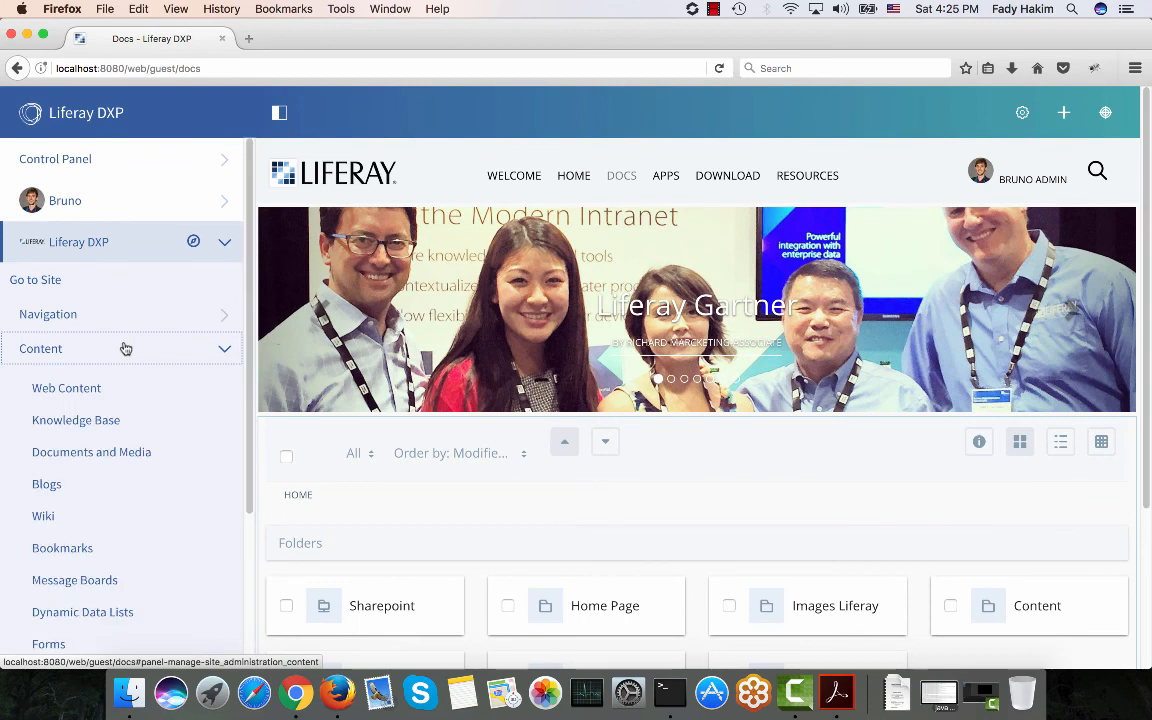
left_click(100, 453)
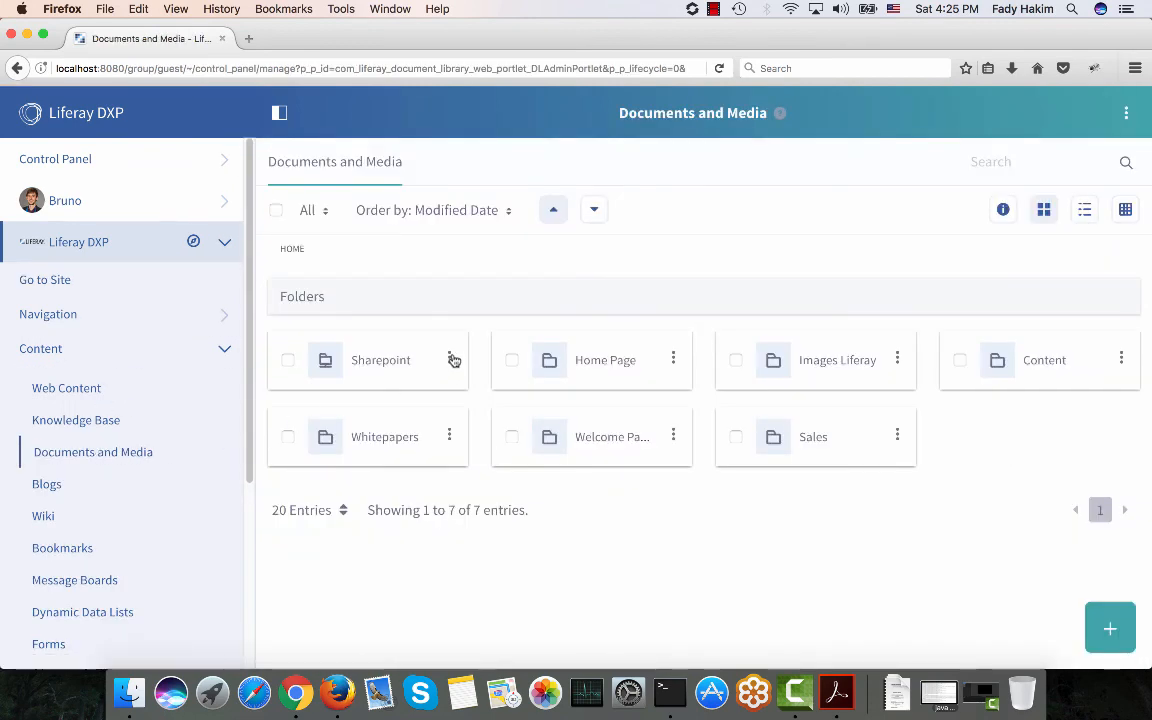
left_click(450, 358)
left_click(375, 400)
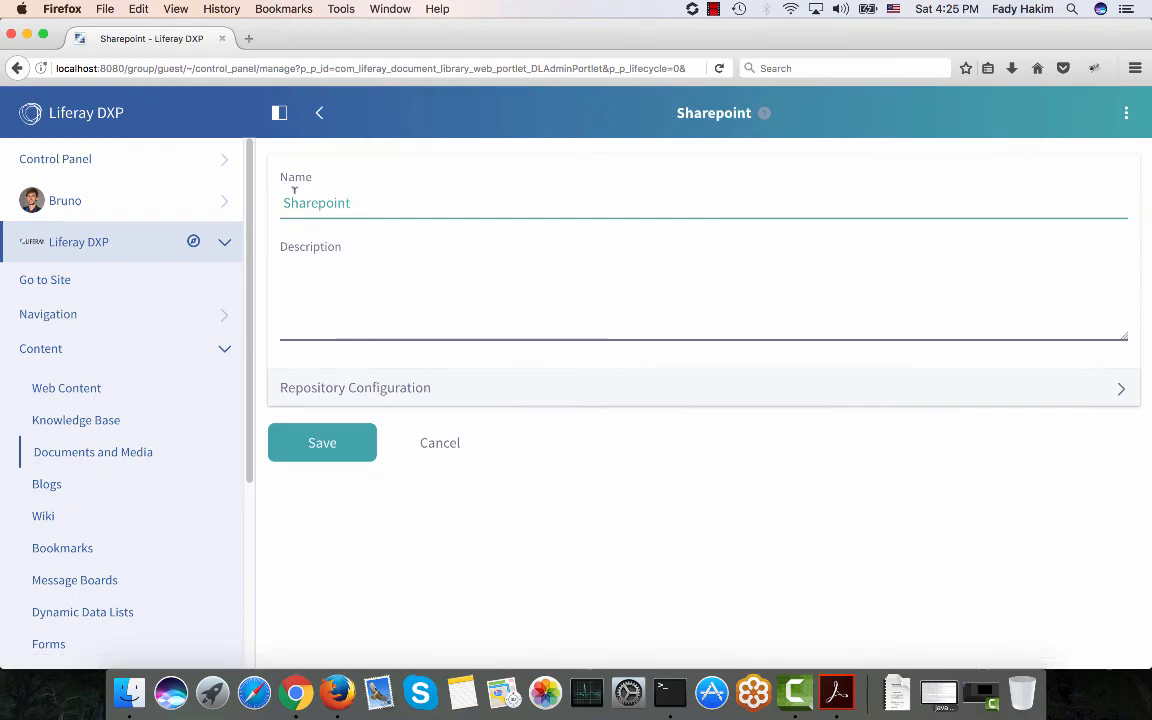
left_click(342, 393)
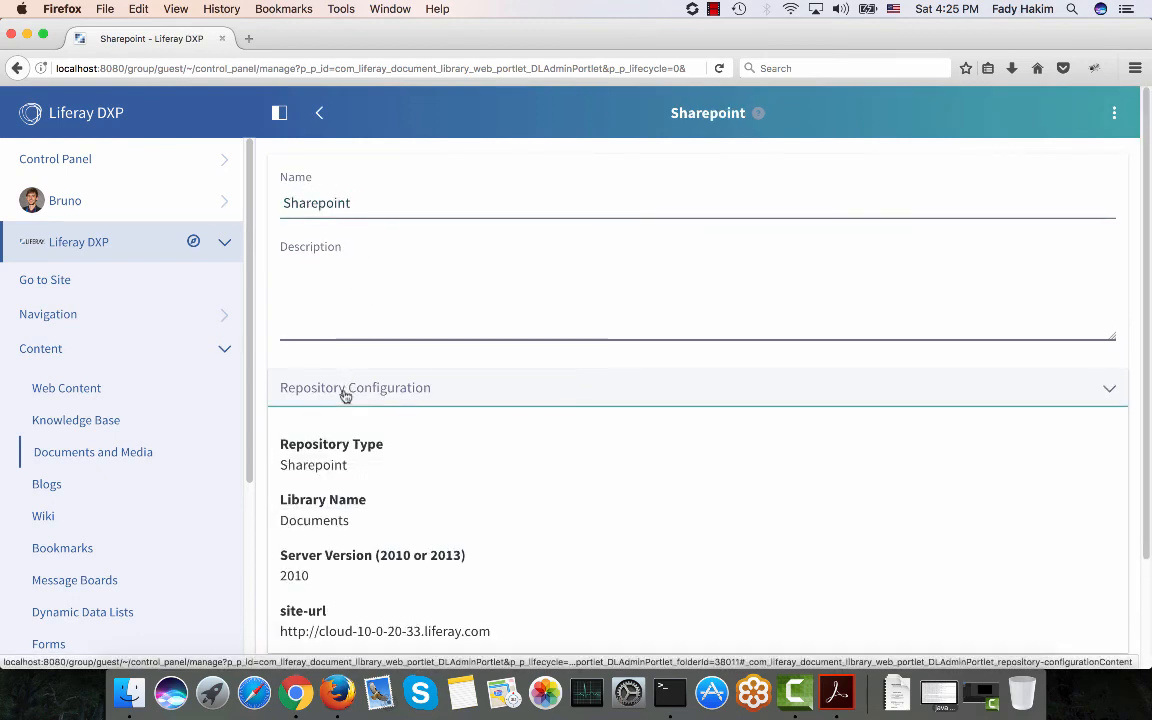
scroll(342, 398, "down", 3)
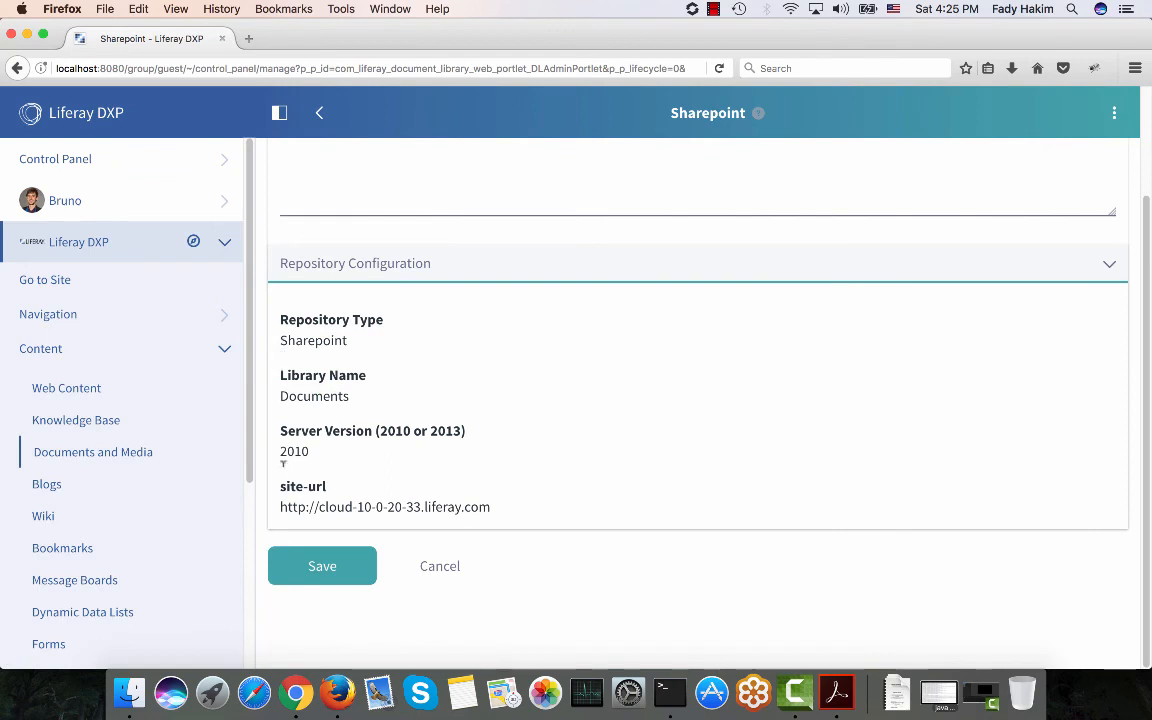
left_click_drag(280, 505, 489, 519)
key("super+c")
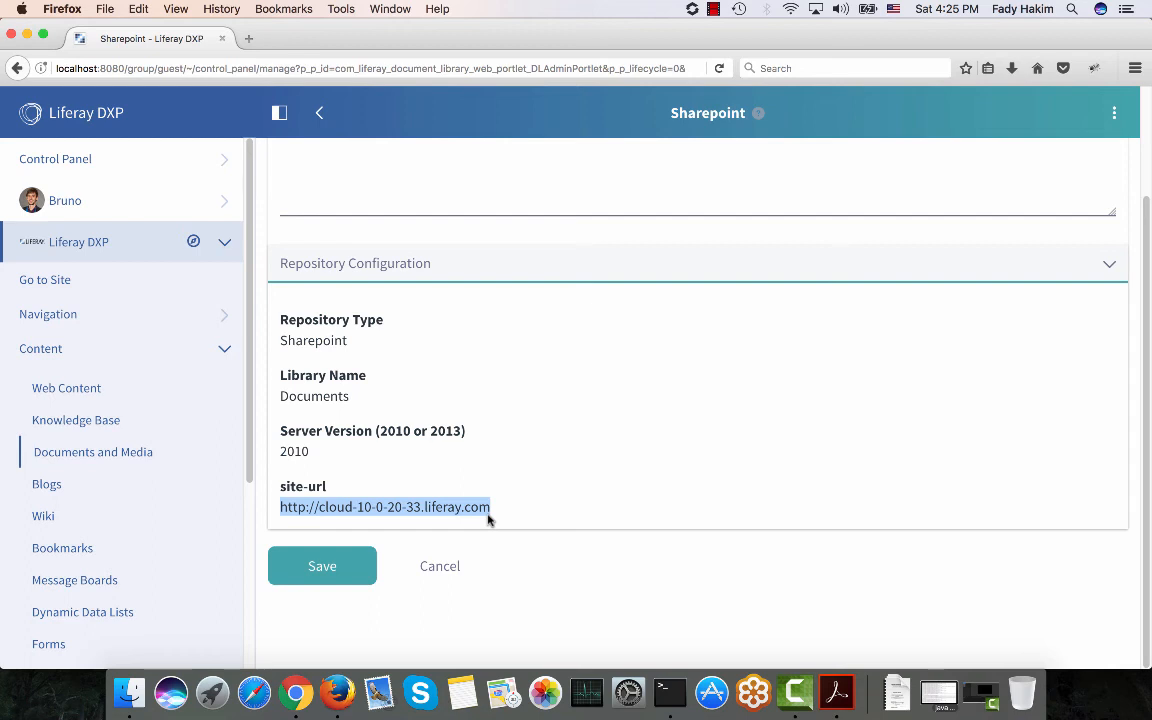
left_click(108, 452)
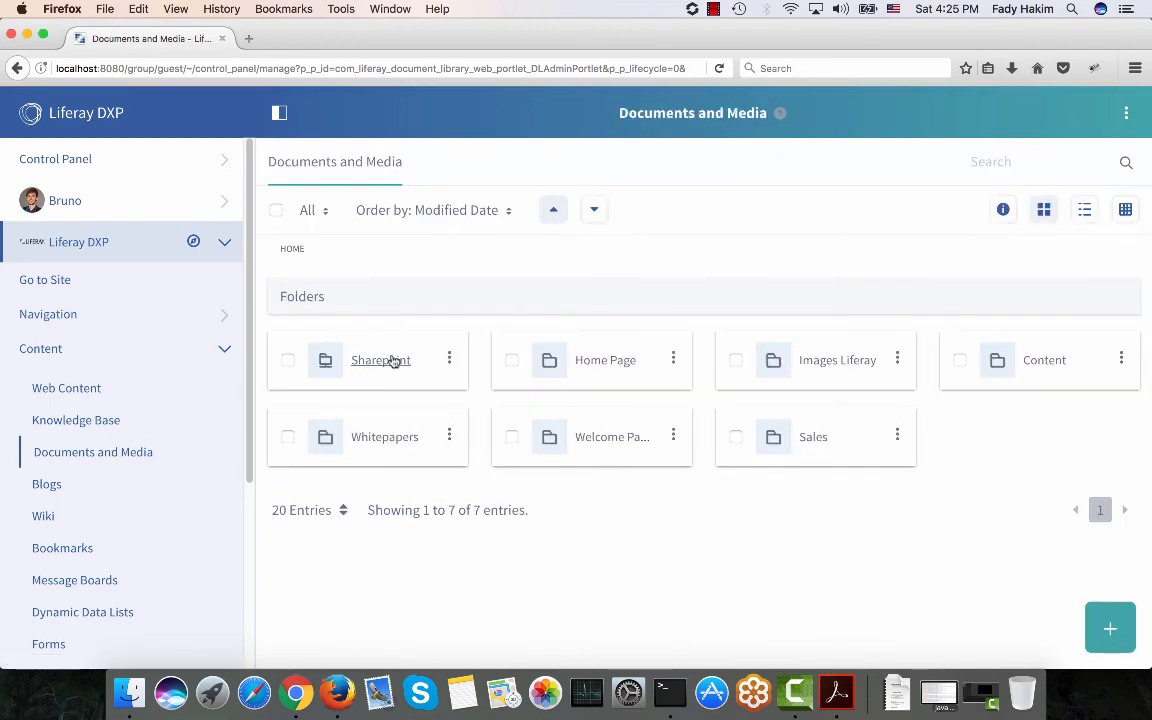
Open the Sharepoint folder and load the SharePoint site in a new tab.
left_click(380, 360)
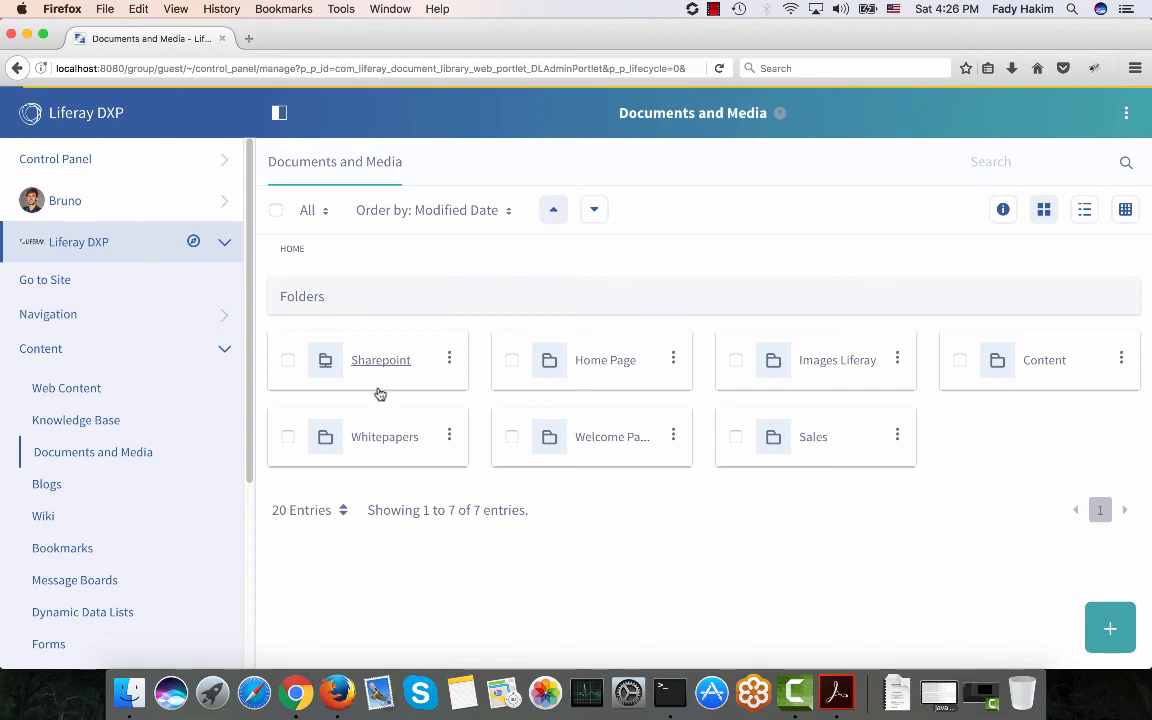
left_click(250, 38)
key("super+v")
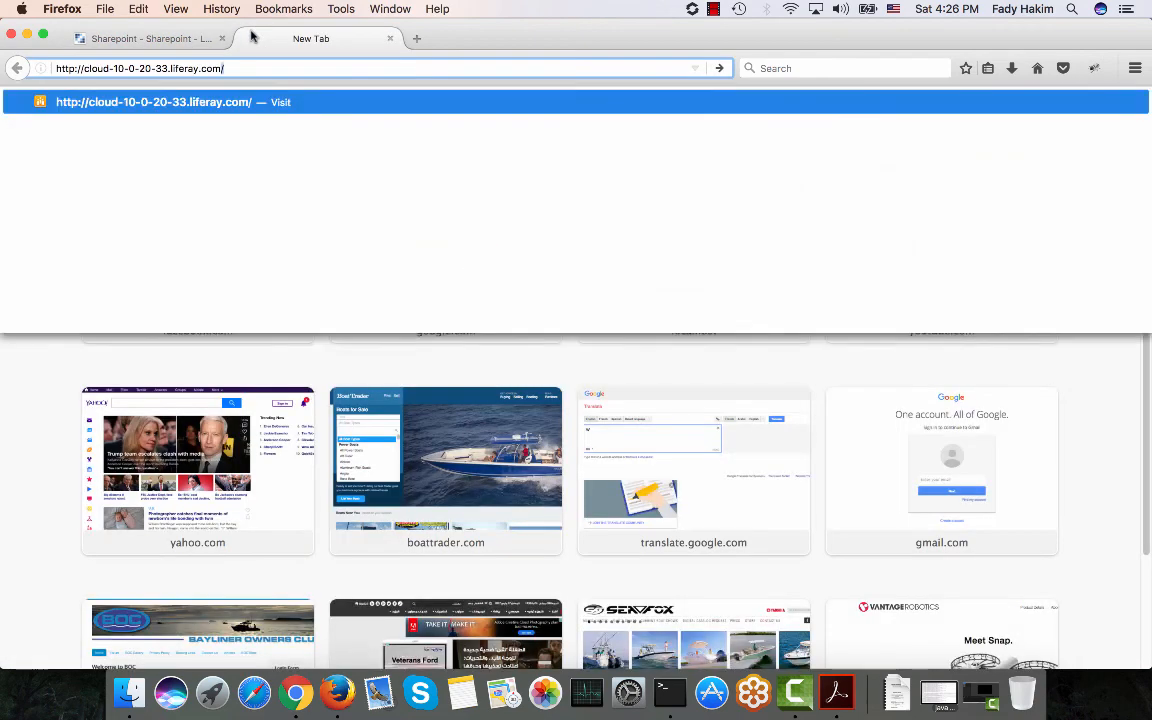
key("Return")
key("Return")
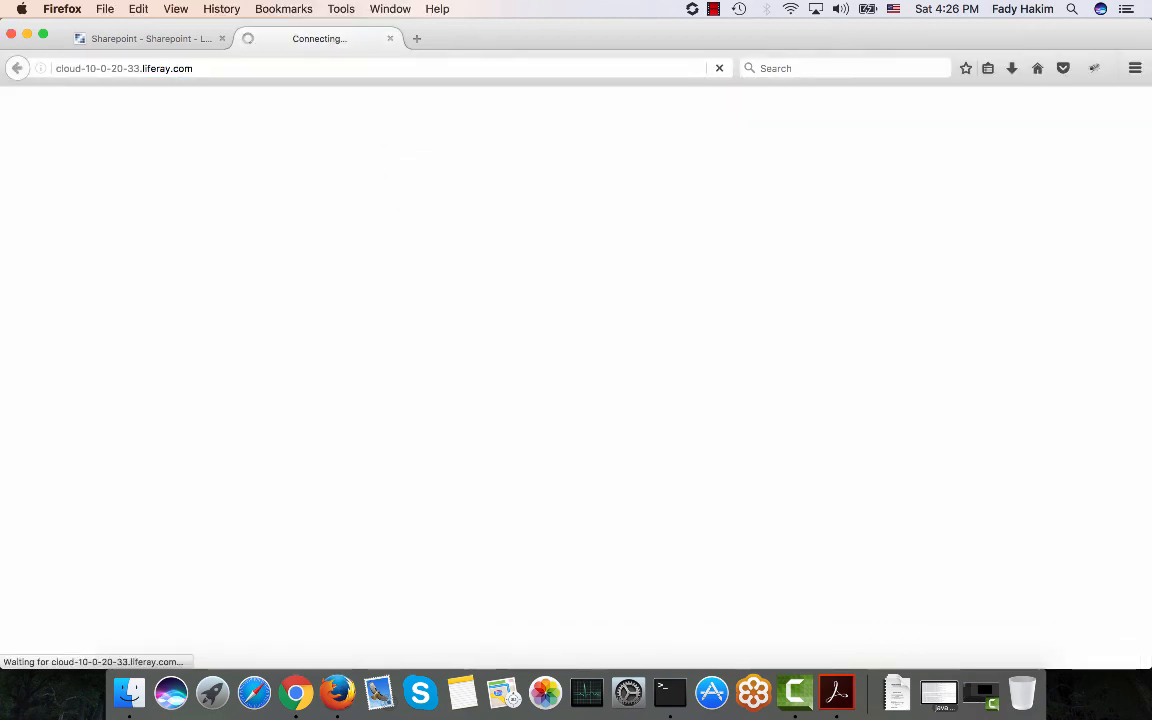
Return to the Liferay Sharepoint folder view while the SharePoint site loads.
left_click(176, 42)
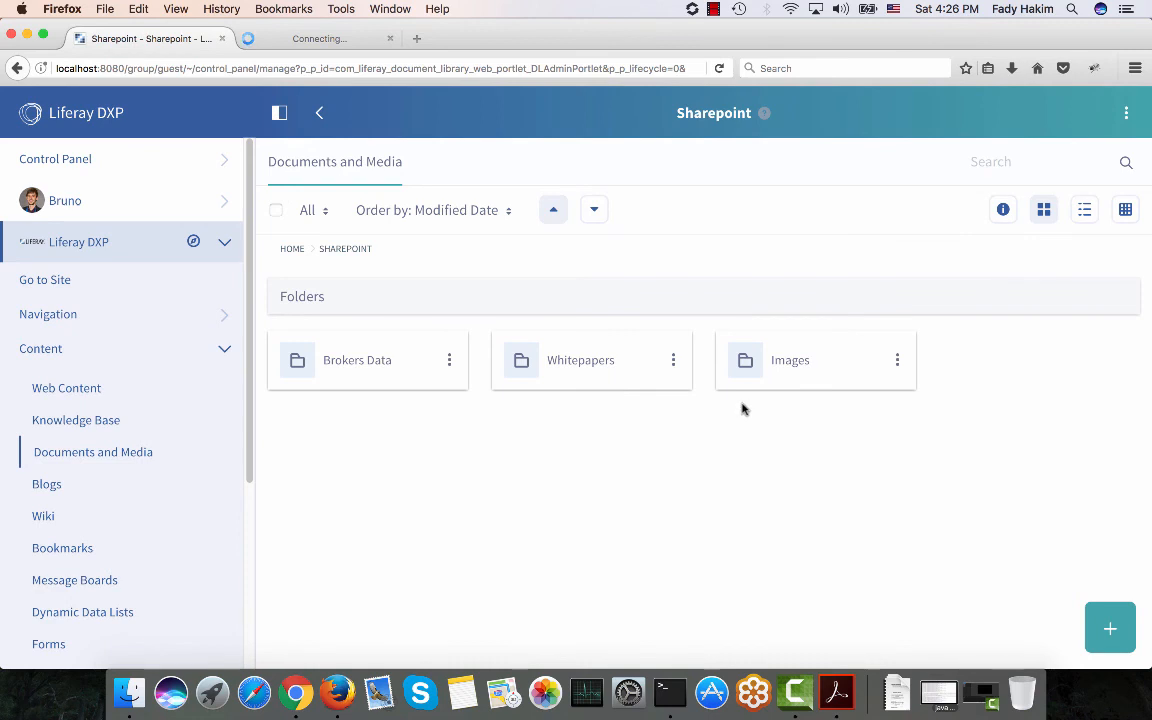
left_click(291, 38)
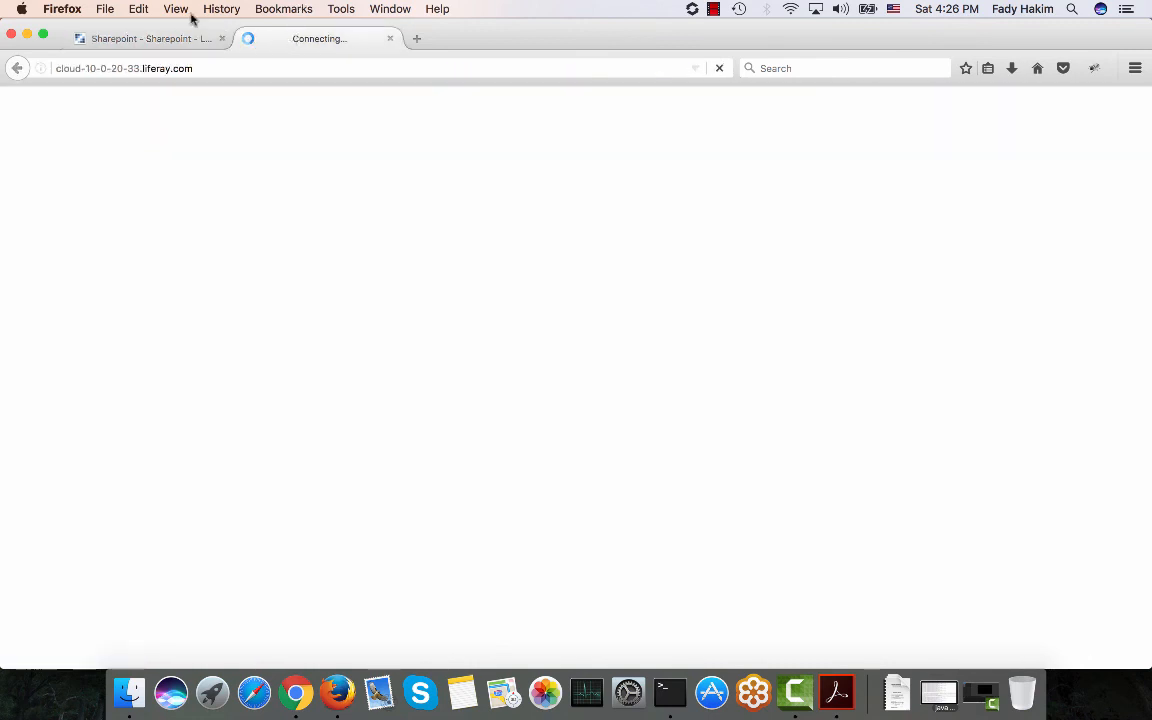
left_click(144, 38)
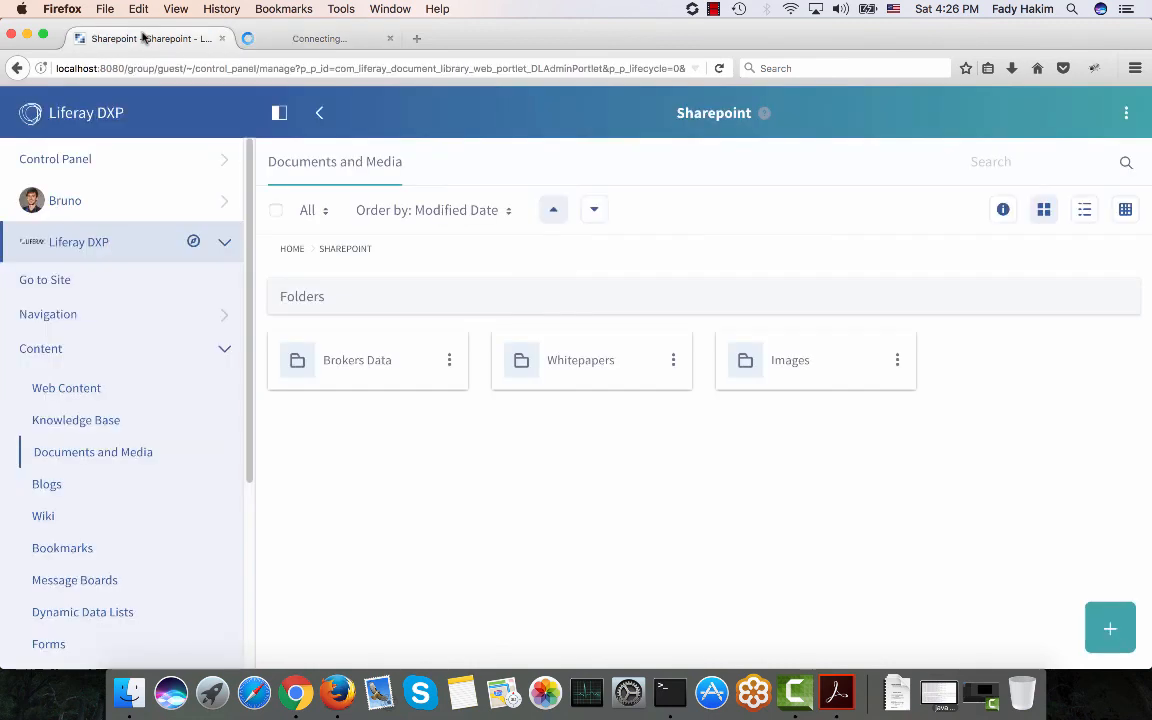
left_click(597, 366)
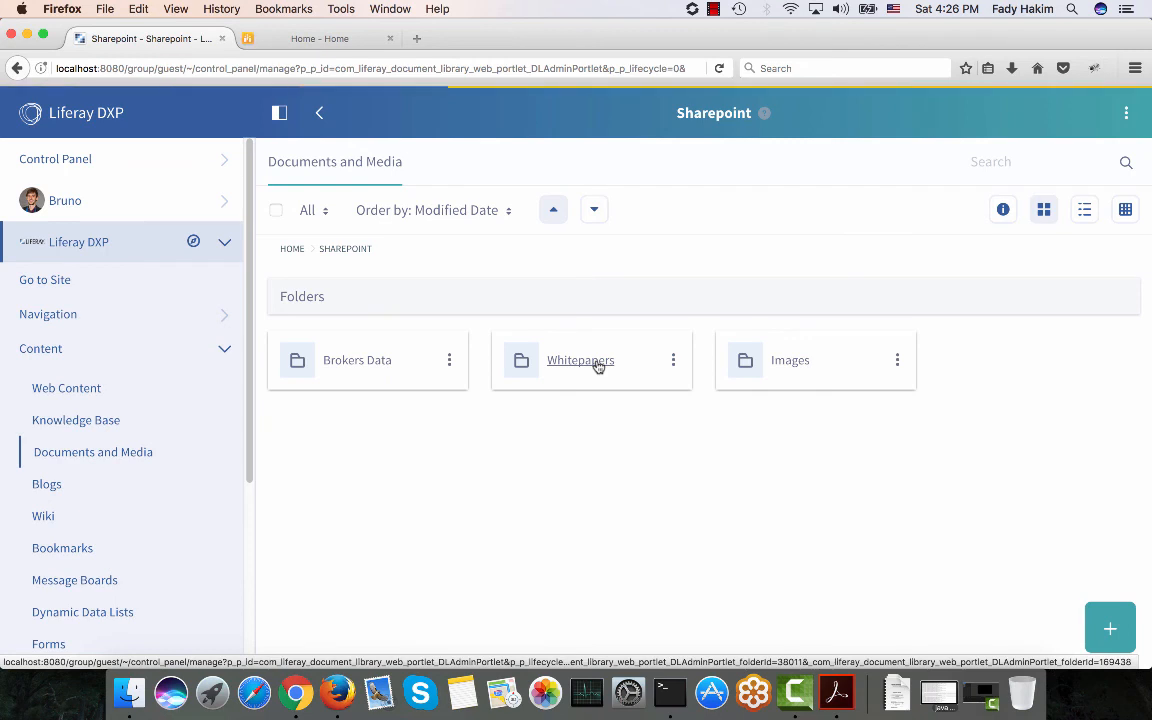
Open SharePoint's Documents library Whitepapers folder, then return to the Liferay tab.
left_click(265, 40)
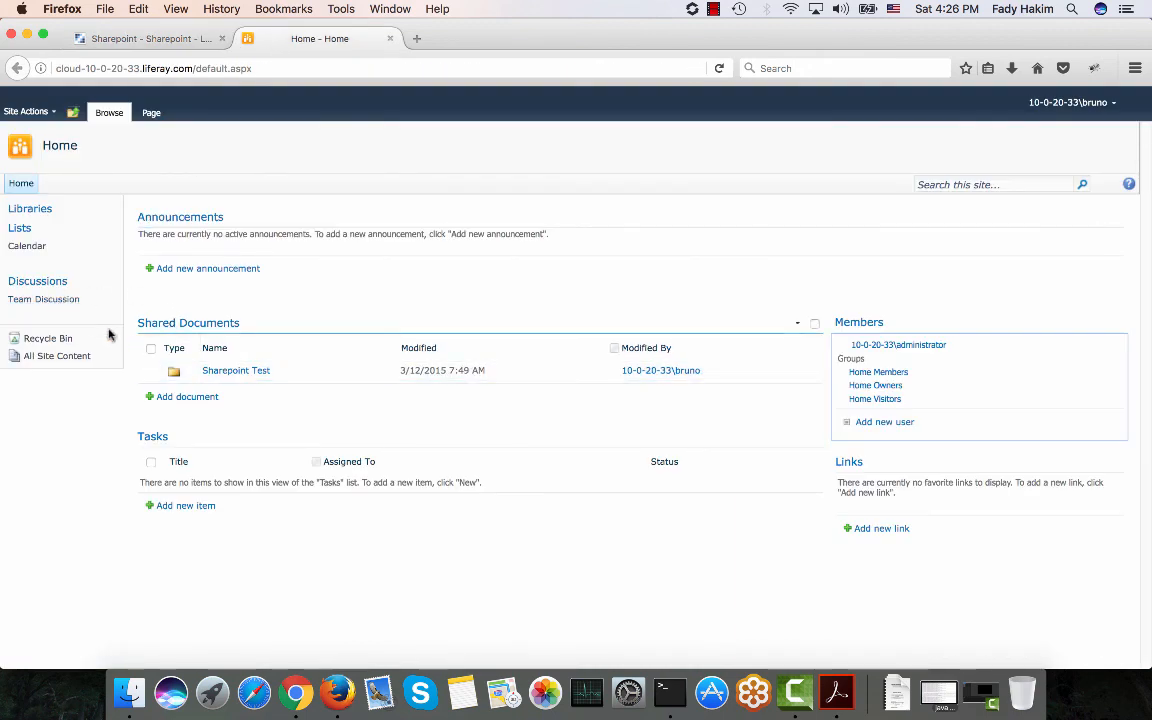
left_click(44, 210)
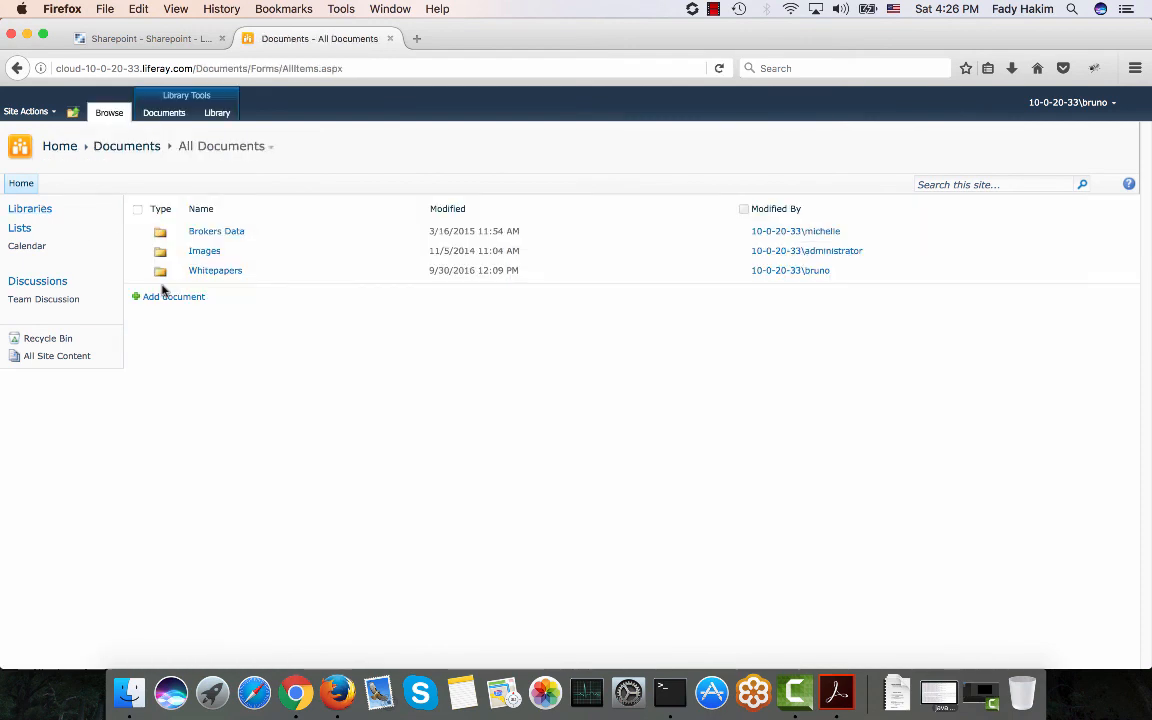
left_click(221, 270)
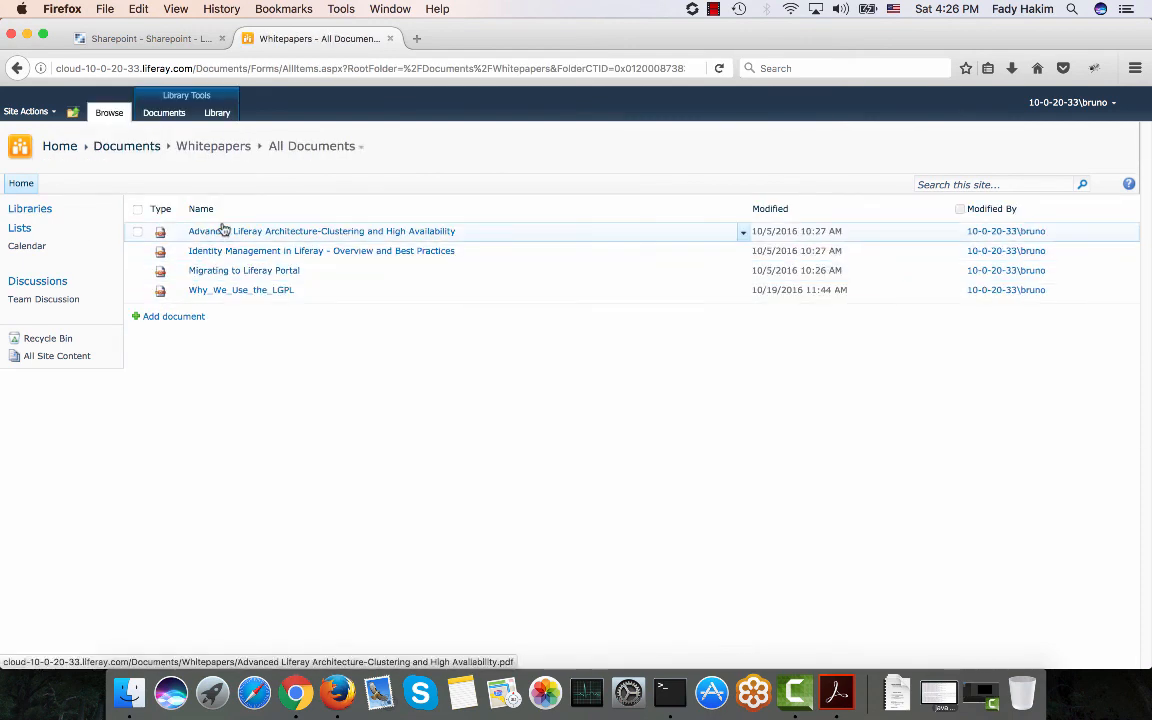
left_click(185, 40)
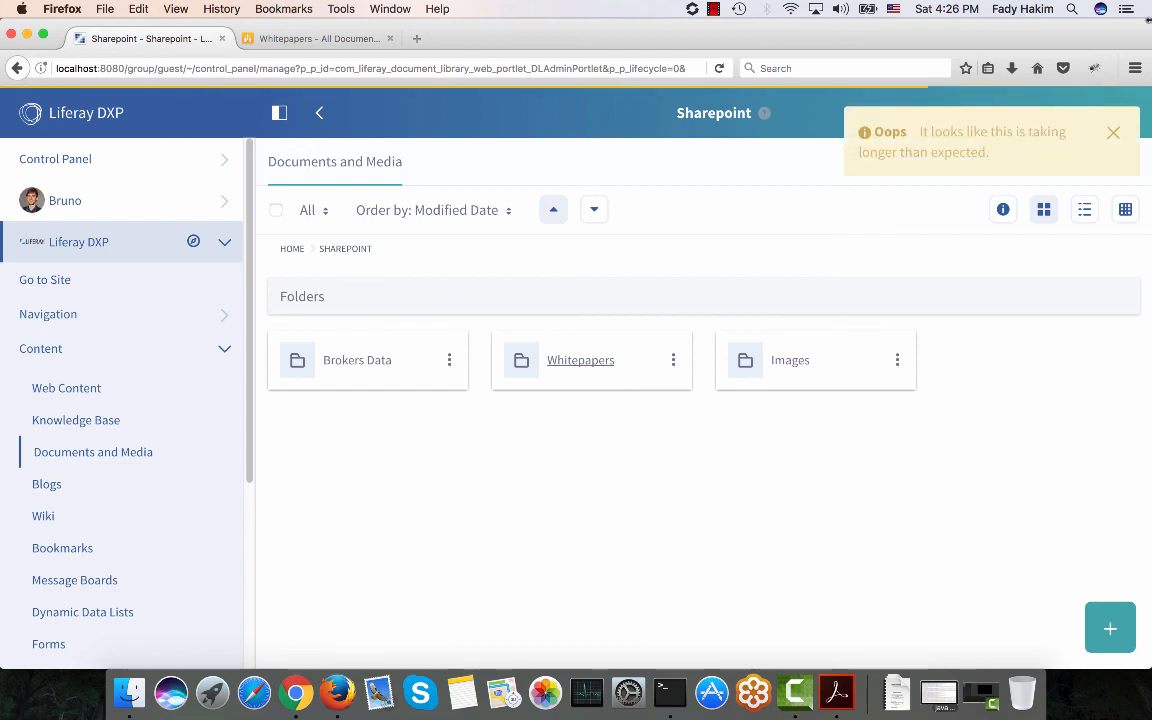
Dismiss the slow-loading notice and compare Liferay's Whitepapers folder with SharePoint's listing.
left_click(1114, 134)
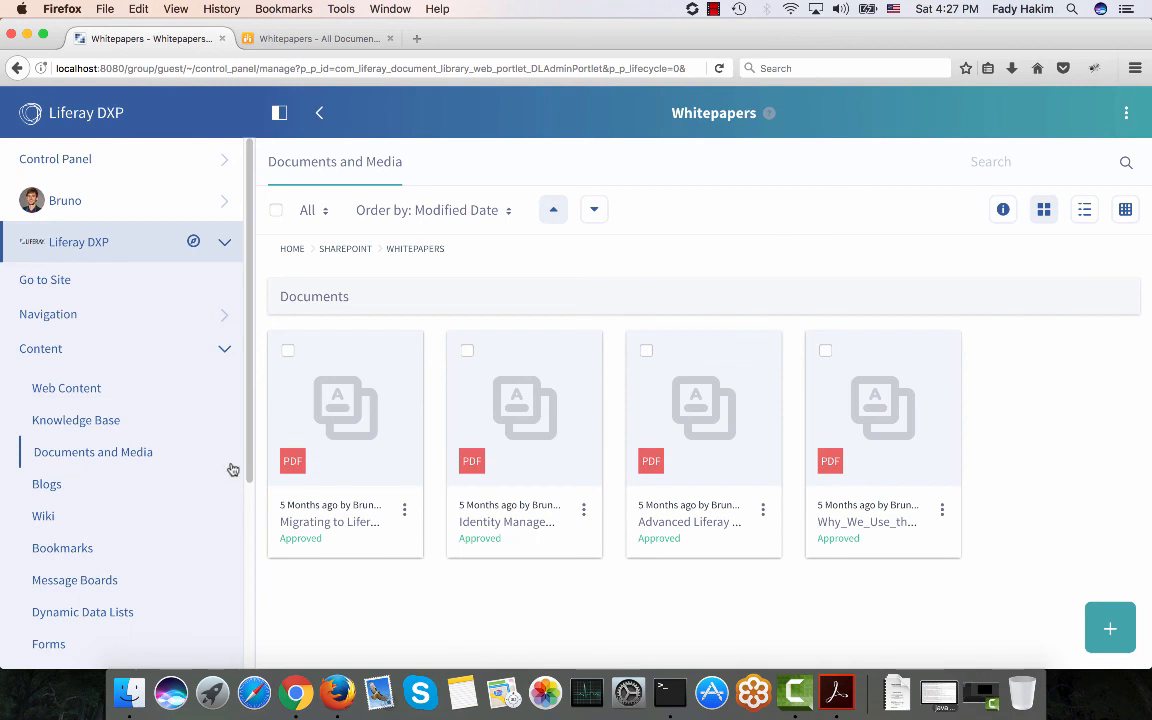
left_click(340, 40)
left_click(152, 40)
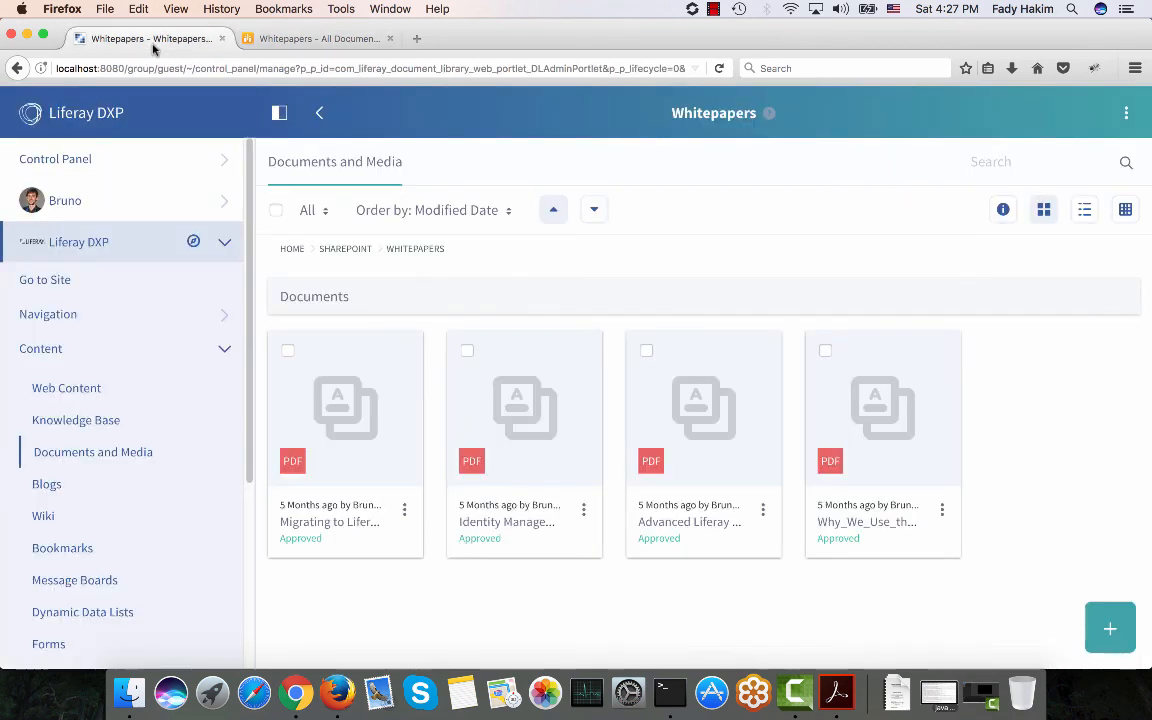
Inspect the first PDF's actions menu, the add-content menu, and the Liferay Sync status.
left_click(404, 512)
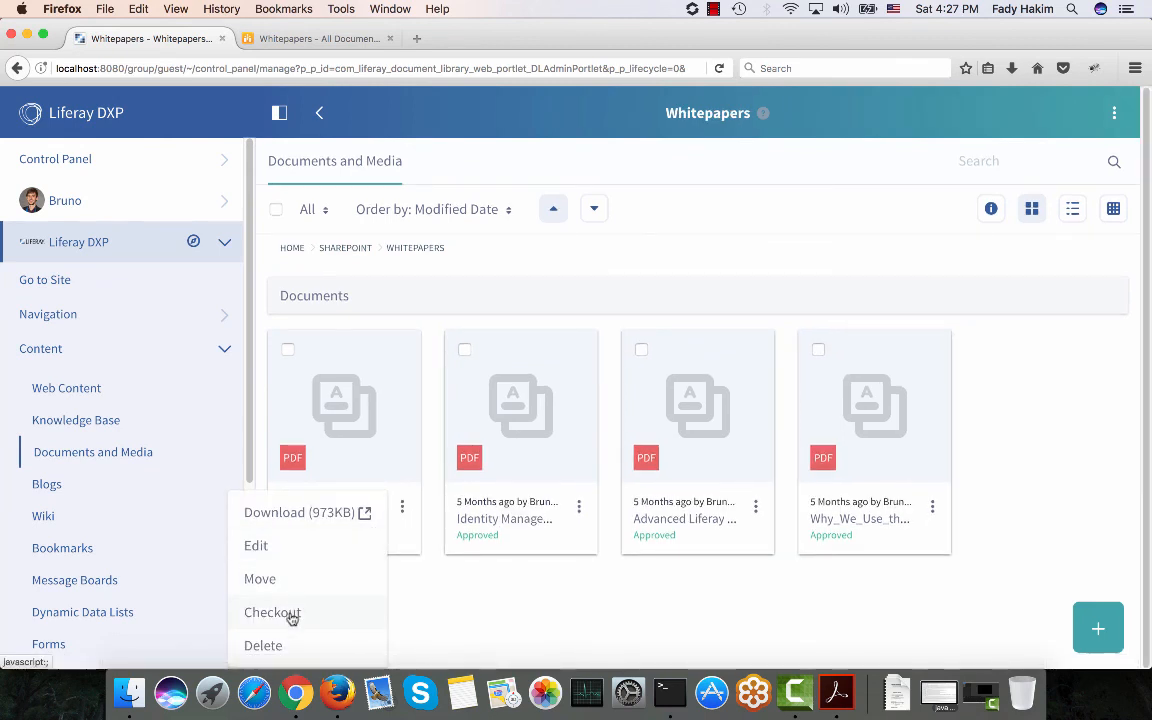
left_click(1097, 630)
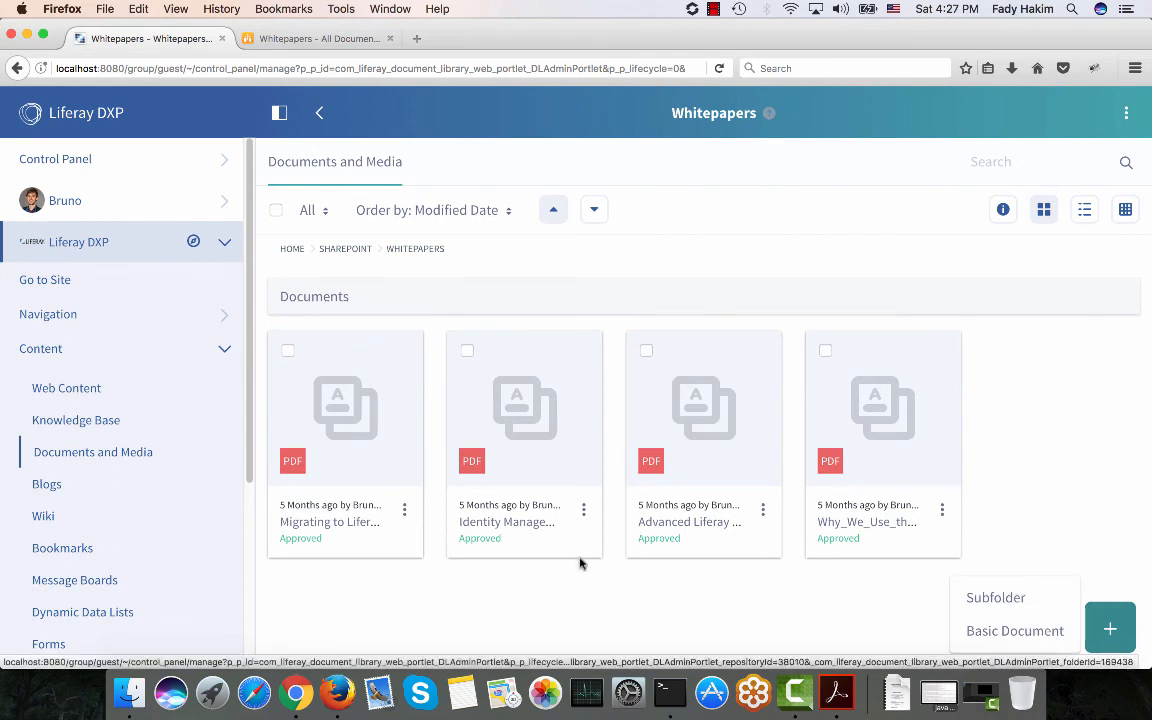
left_click(320, 45)
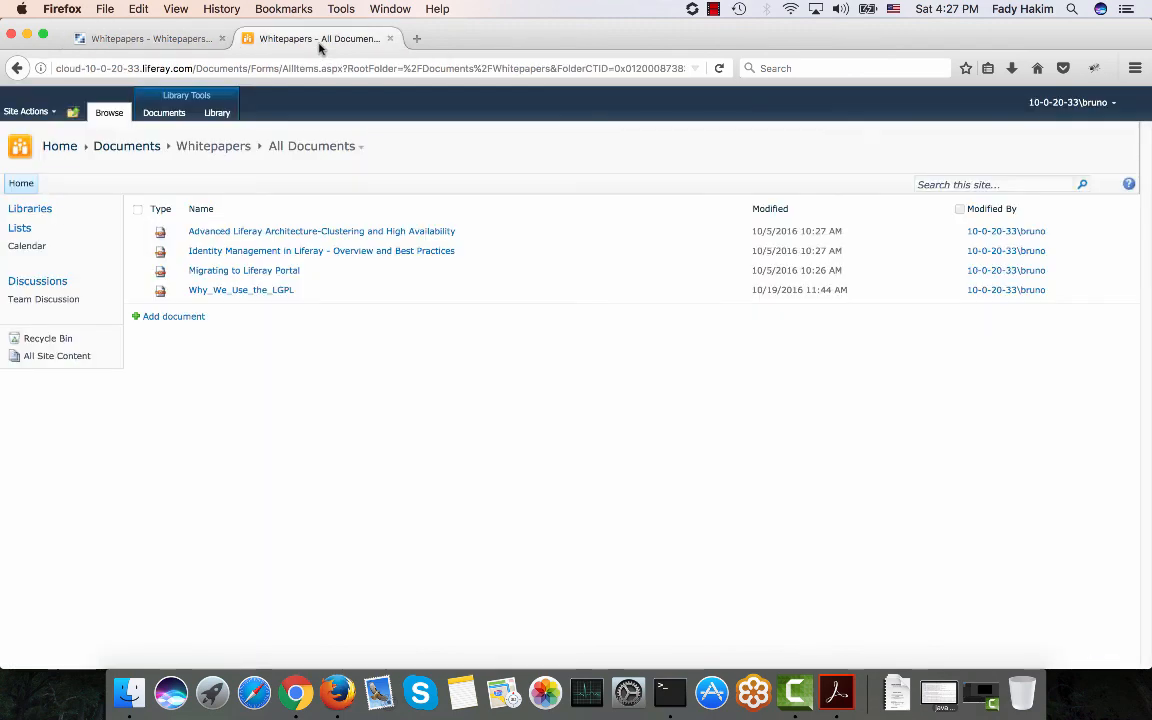
left_click(150, 39)
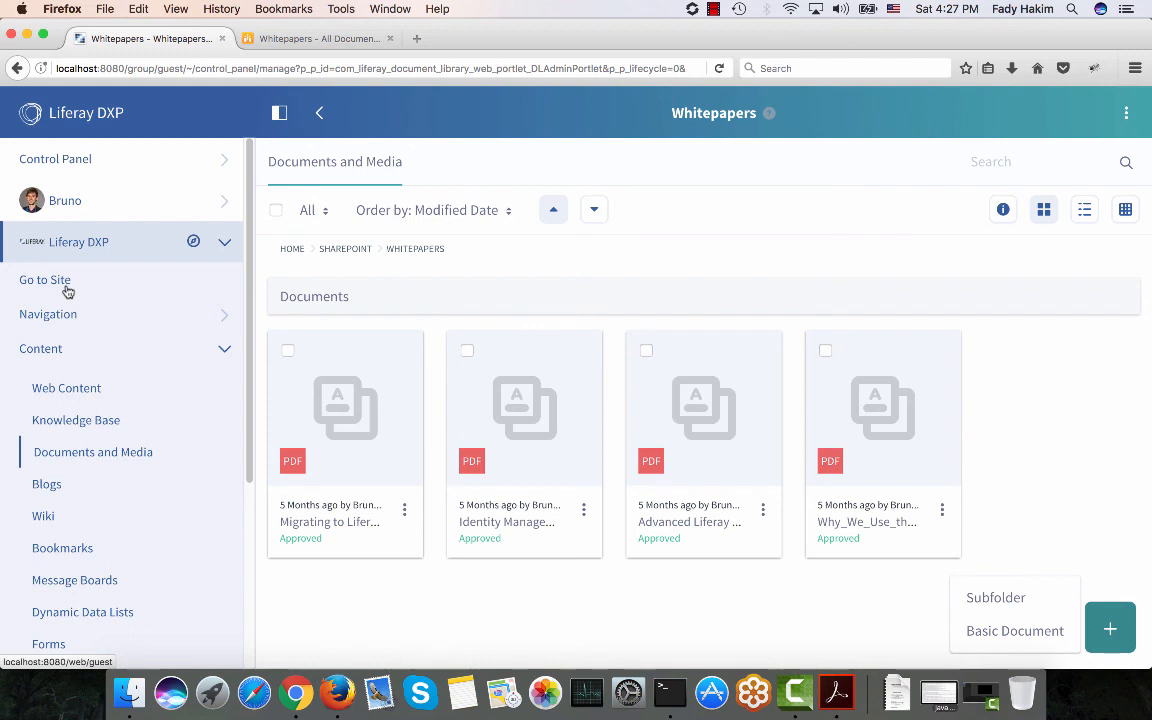
left_click(692, 9)
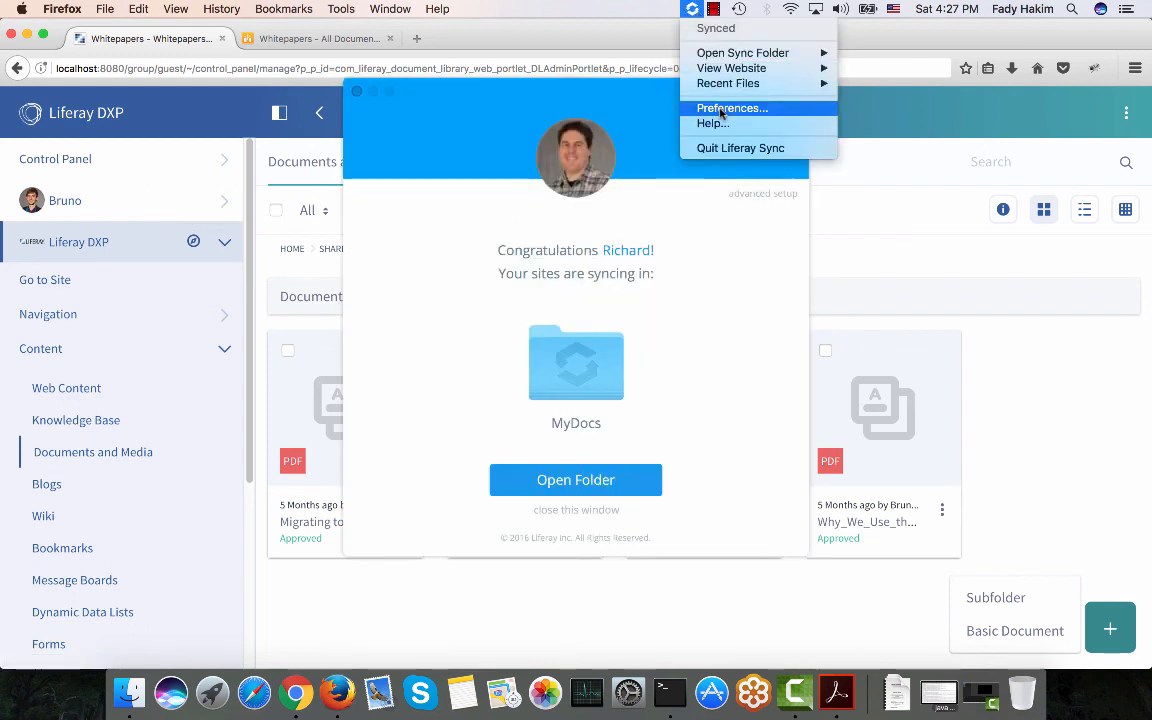
left_click(713, 9)
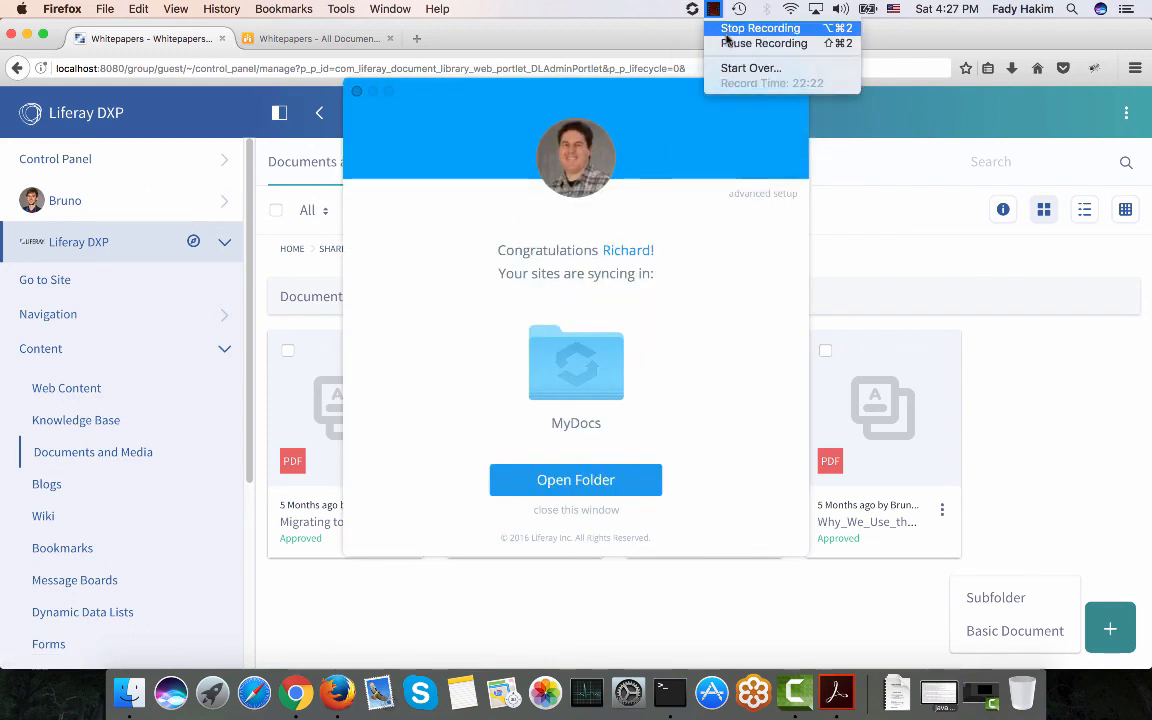